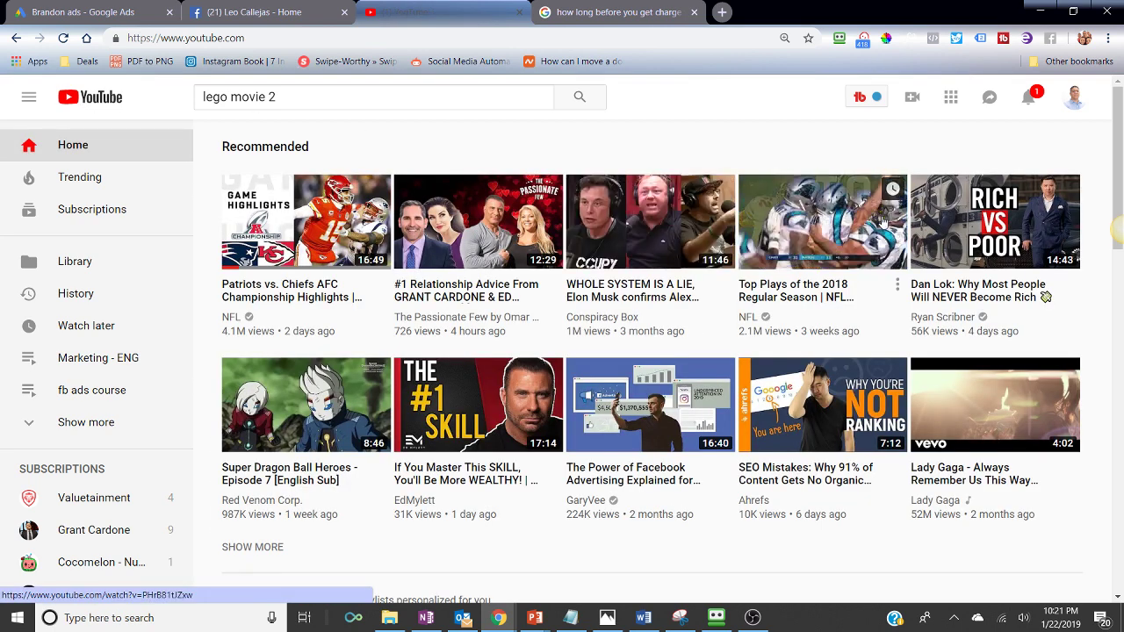
Look over the Recommended videos on the YouTube home page, glancing at the PowerPoint slide on kinds of YouTube ads in between
{"action": "scroll", "coordinate": [517, 391], "scroll_direction": "down", "scroll_amount": 2}
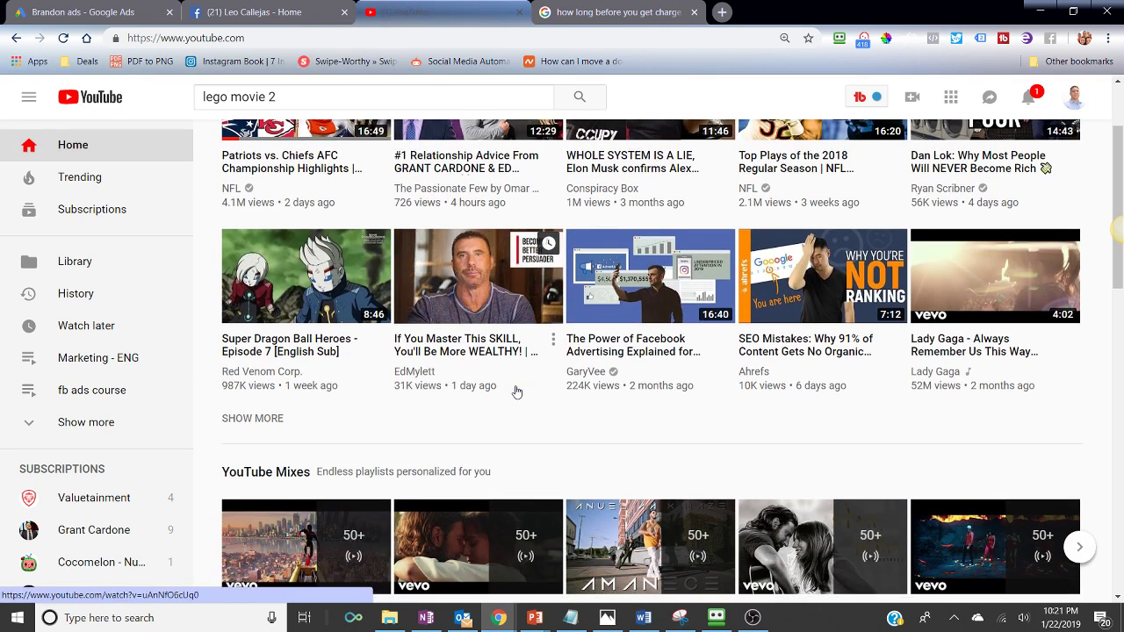
{"action": "scroll", "coordinate": [516, 392], "scroll_direction": "up", "scroll_amount": 2}
{"action": "scroll", "coordinate": [517, 388], "scroll_direction": "down", "scroll_amount": 2}
{"action": "scroll", "coordinate": [516, 388], "scroll_direction": "up", "scroll_amount": 2}
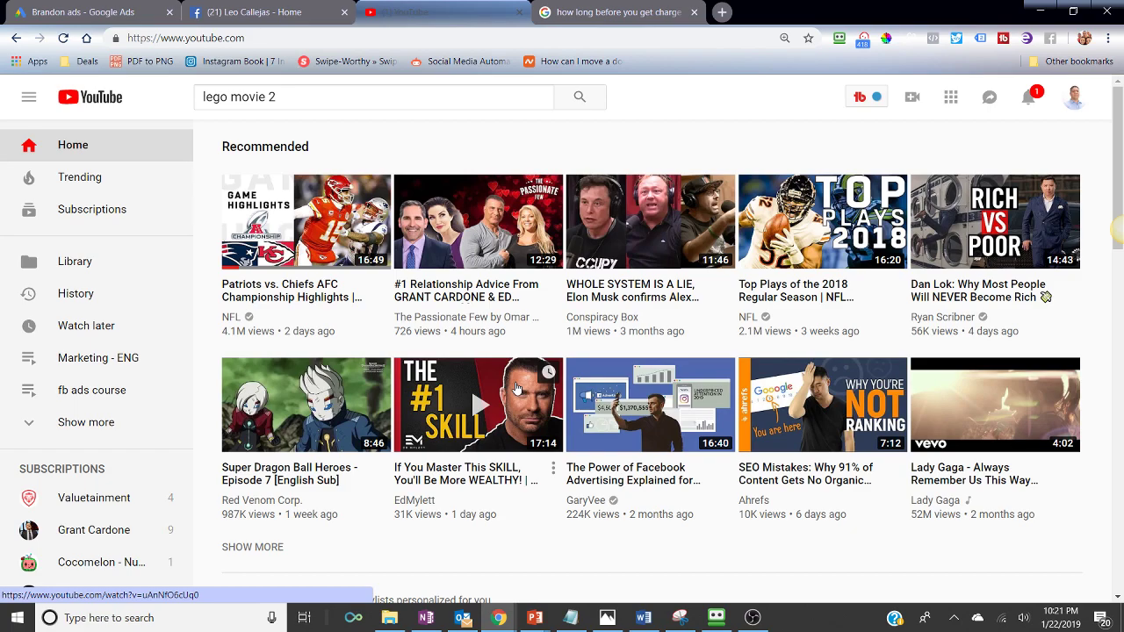
{"action": "key", "text": "alt+Tab"}
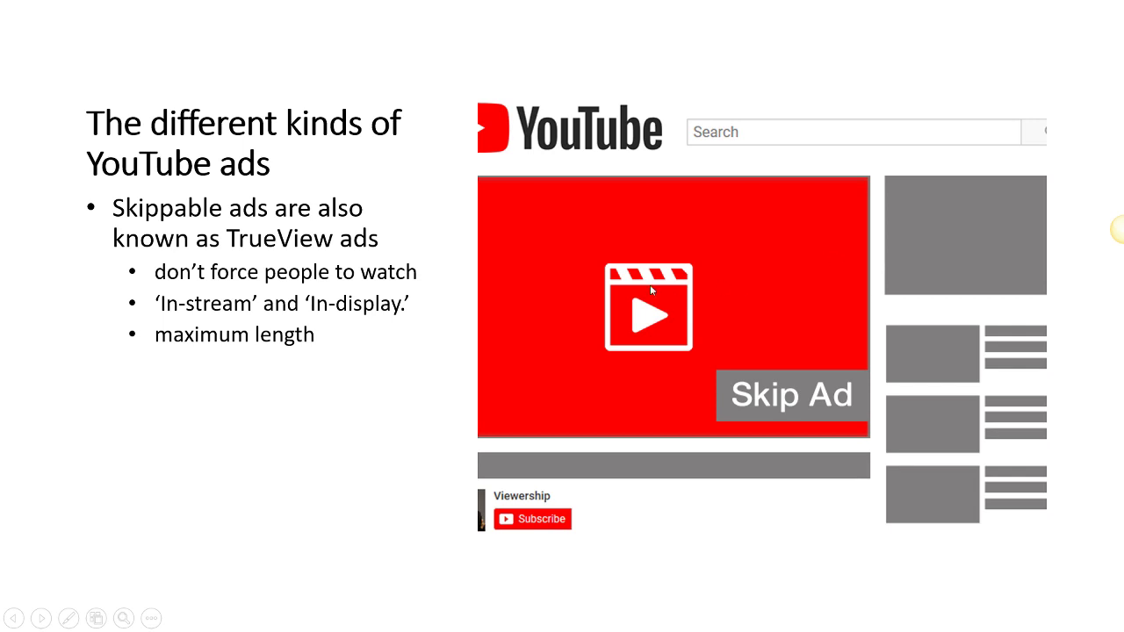
{"action": "key", "text": "alt+Tab"}
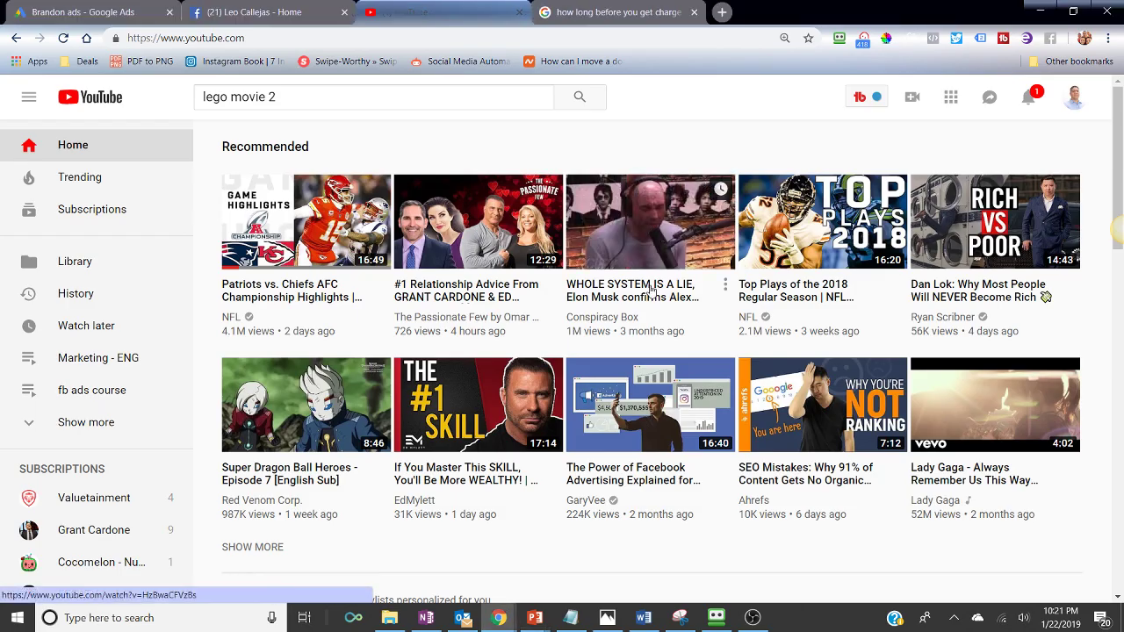
Open the "Patriots vs. Chiefs AFC Championship Highlights" video and examine its in-stream ad and the suggested videos alongside the comments
{"action": "left_click", "coordinate": [329, 203]}
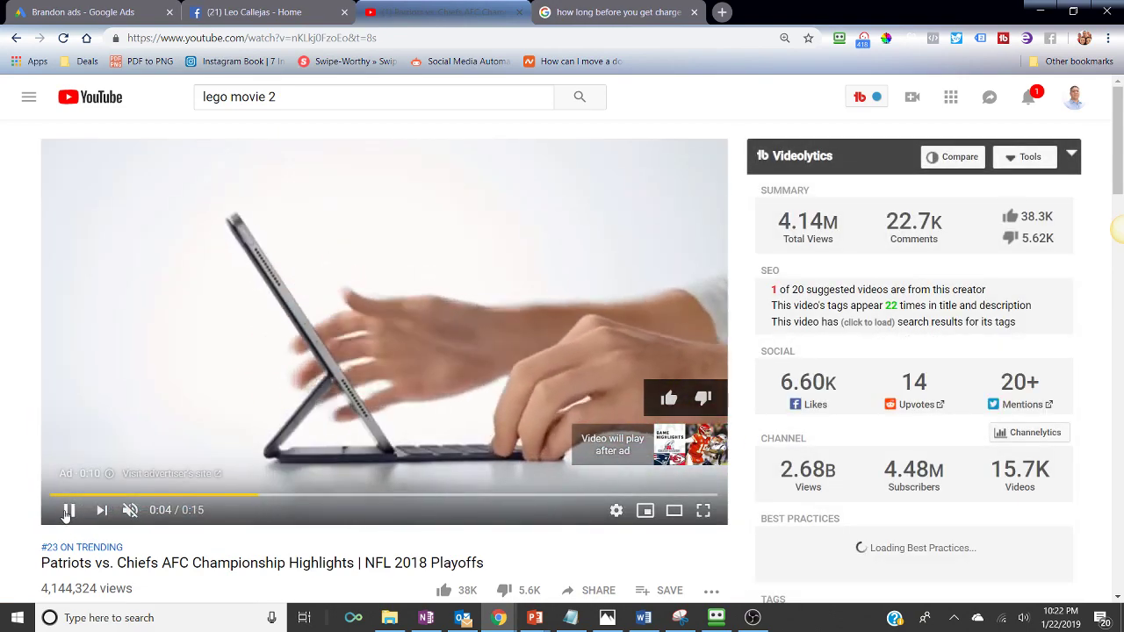
{"action": "scroll", "coordinate": [499, 422], "scroll_direction": "down", "scroll_amount": 6}
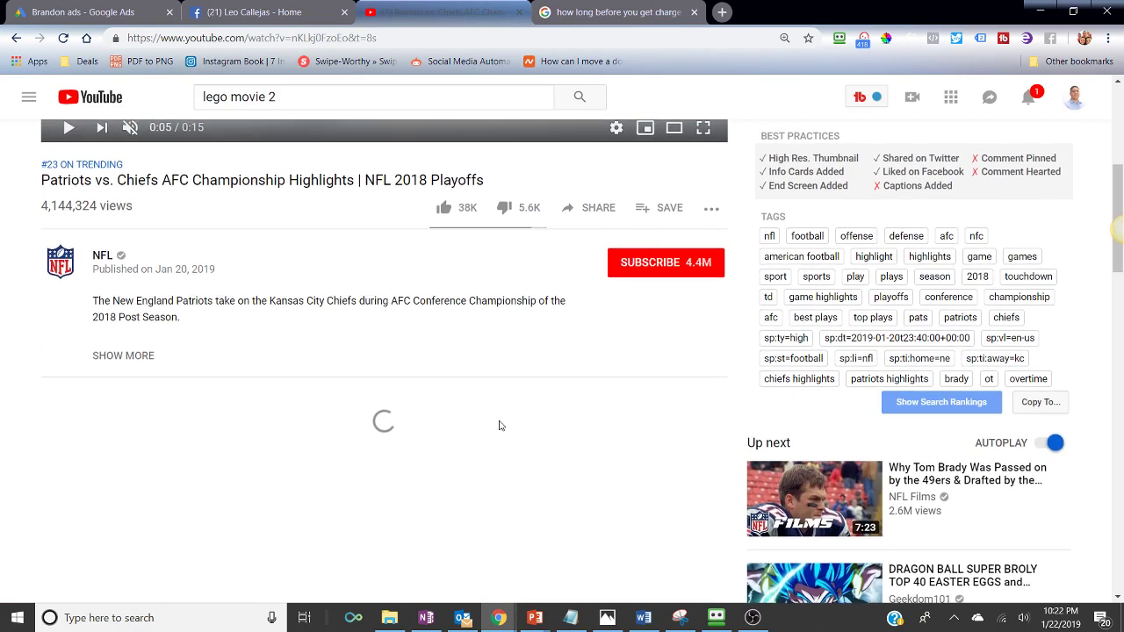
{"action": "scroll", "coordinate": [498, 425], "scroll_direction": "down", "scroll_amount": 1}
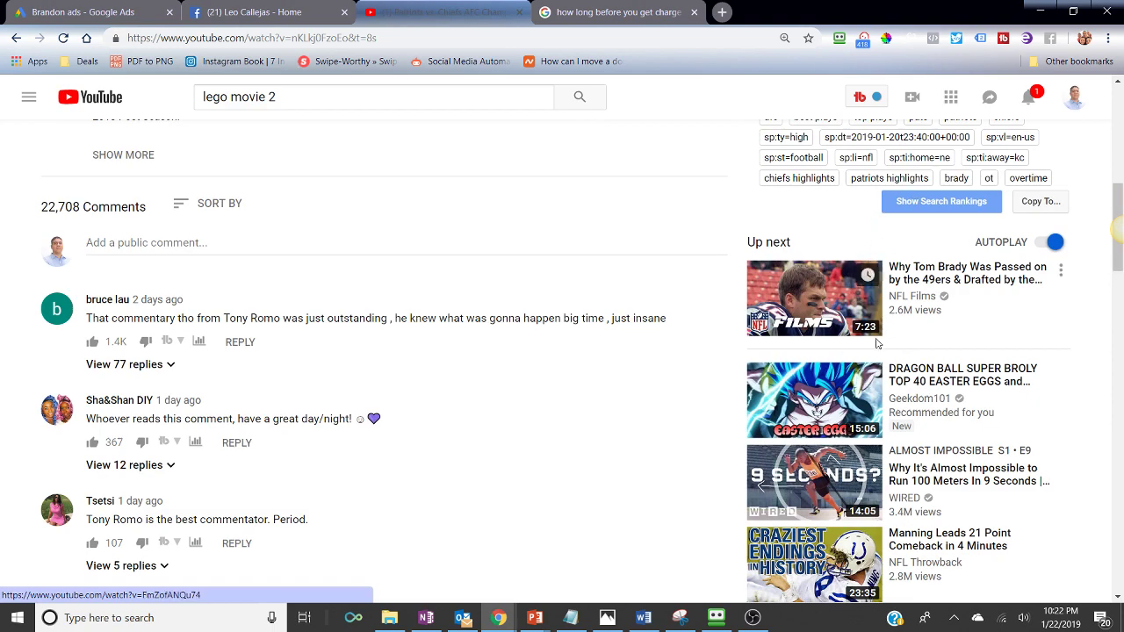
{"action": "scroll", "coordinate": [589, 269], "scroll_direction": "up", "scroll_amount": 5}
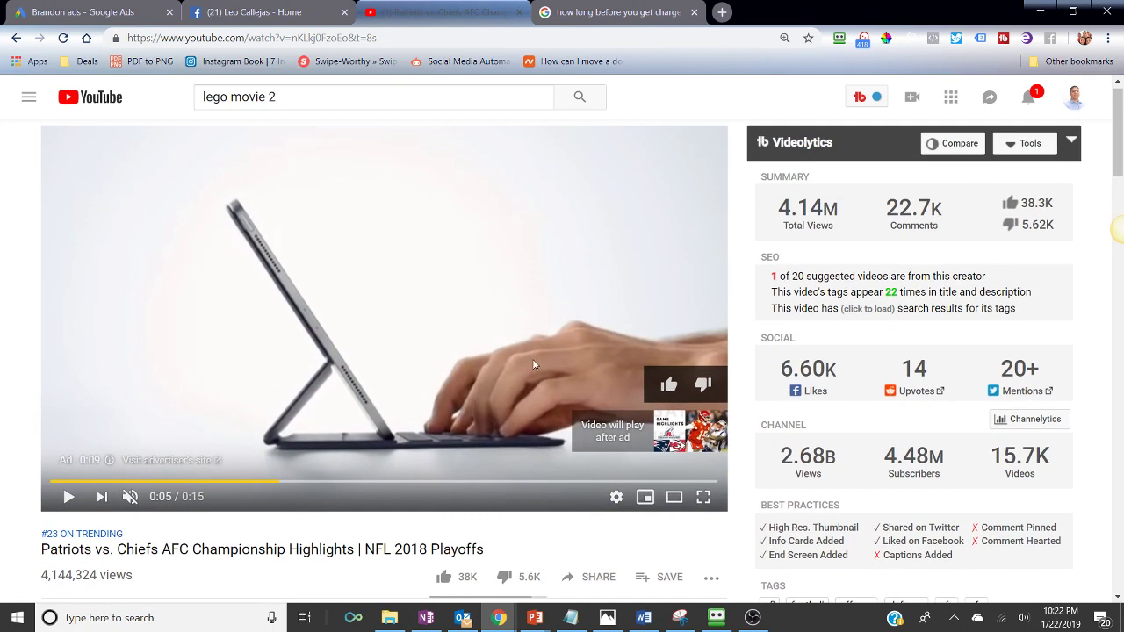
{"action": "scroll", "coordinate": [587, 424], "scroll_direction": "down", "scroll_amount": 1}
{"action": "scroll", "coordinate": [588, 424], "scroll_direction": "down", "scroll_amount": 6}
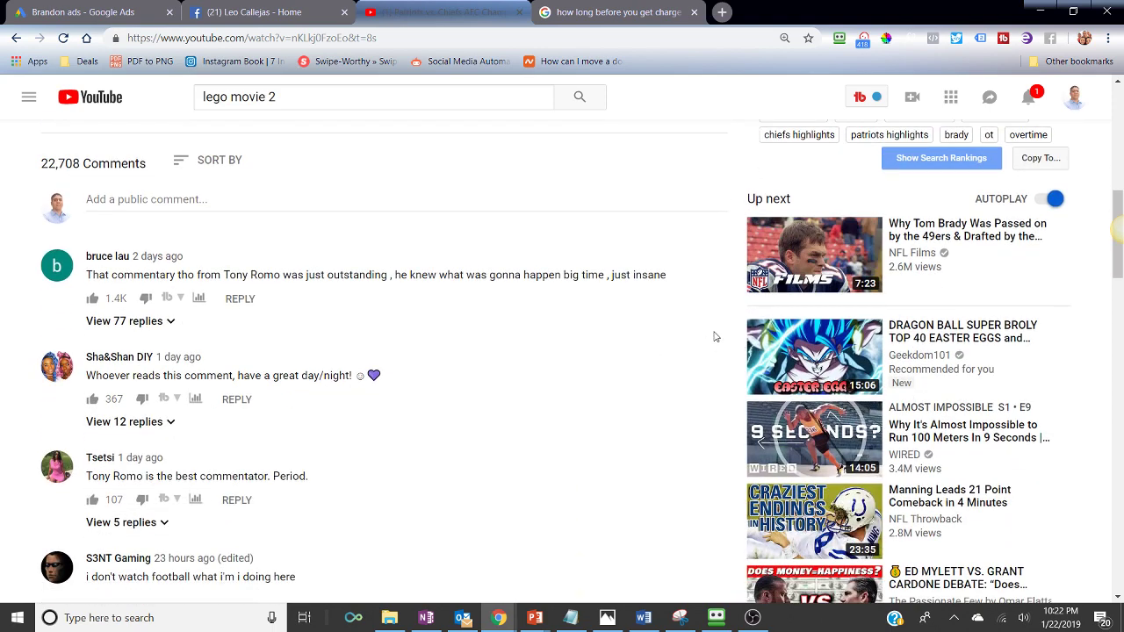
{"action": "scroll", "coordinate": [715, 336], "scroll_direction": "up", "scroll_amount": 6}
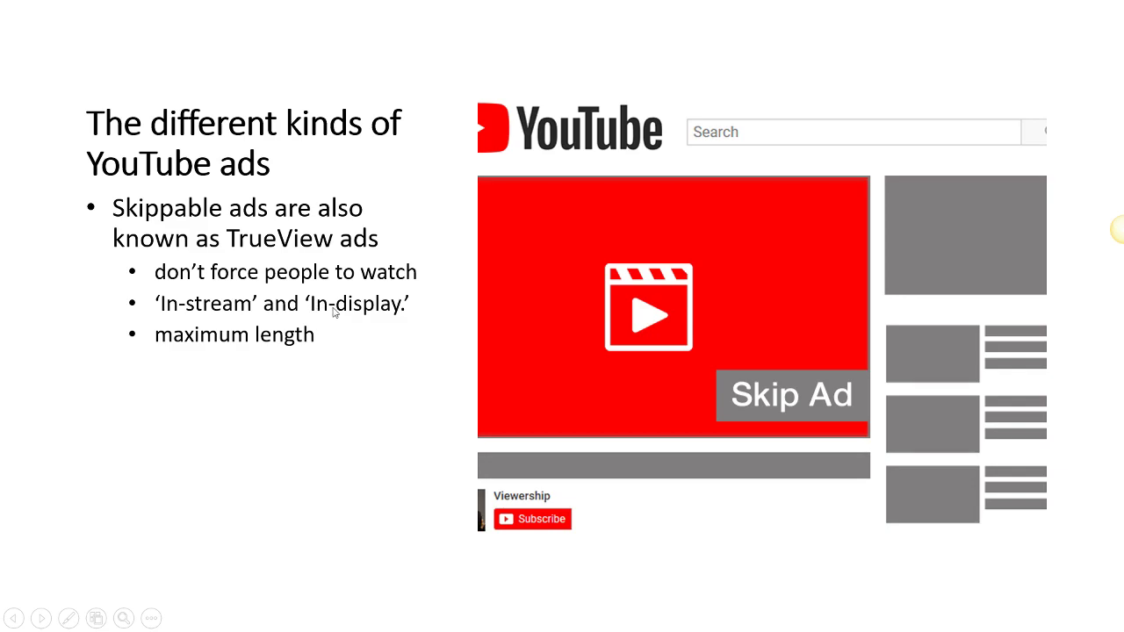
Return to the YouTube home page in Chrome and search for "lego movie 2"
{"action": "key", "text": "alt+Tab"}
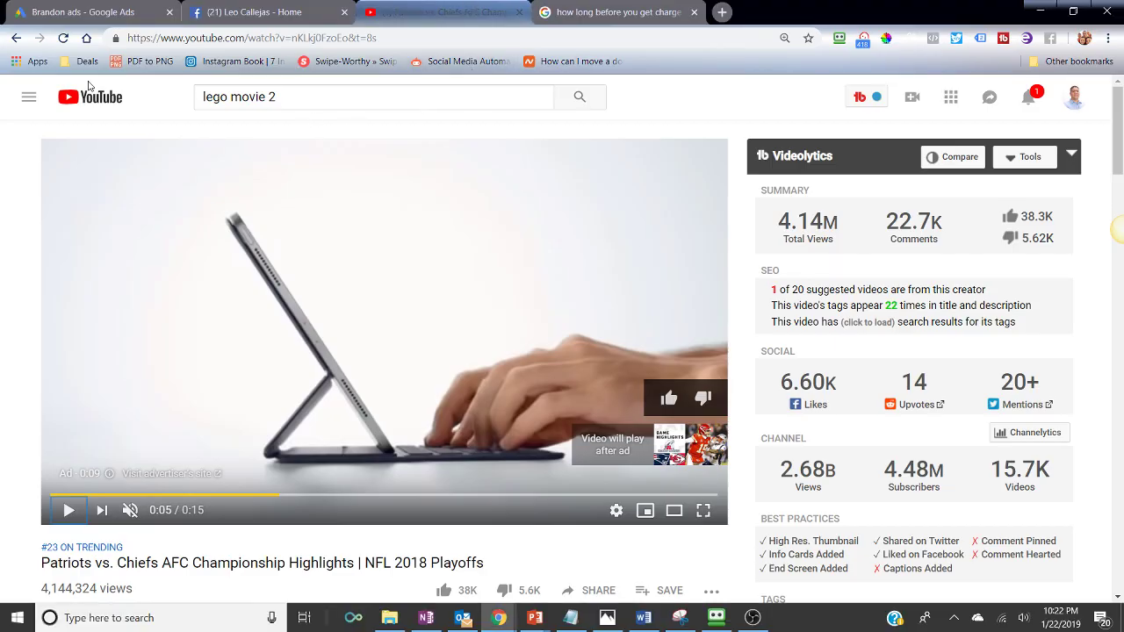
{"action": "left_click", "coordinate": [82, 100]}
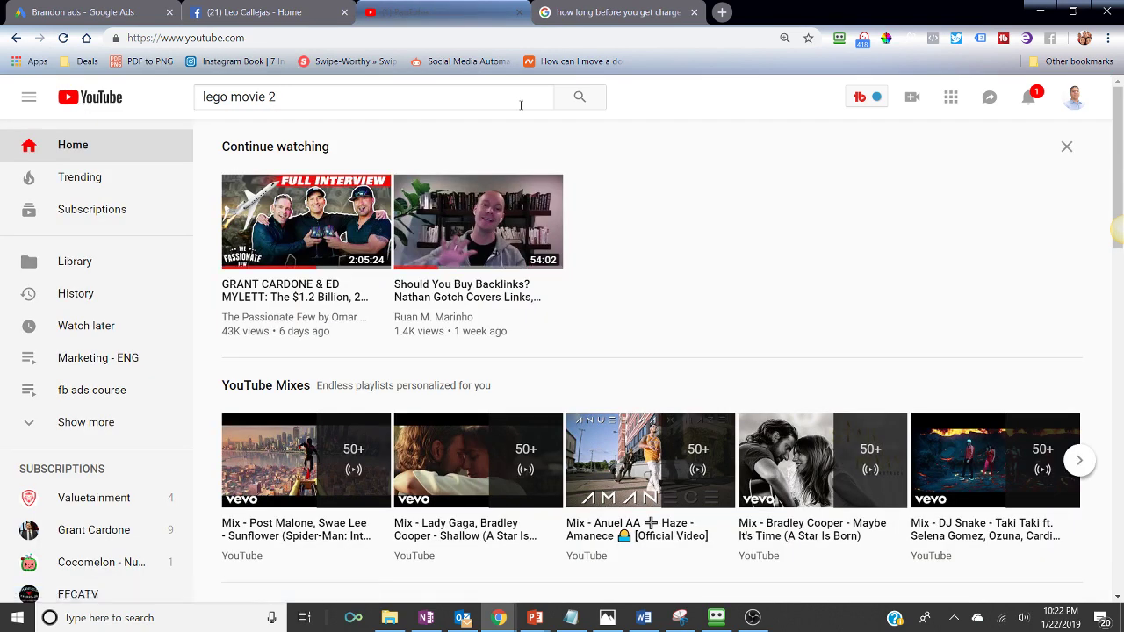
{"action": "left_click", "coordinate": [578, 97]}
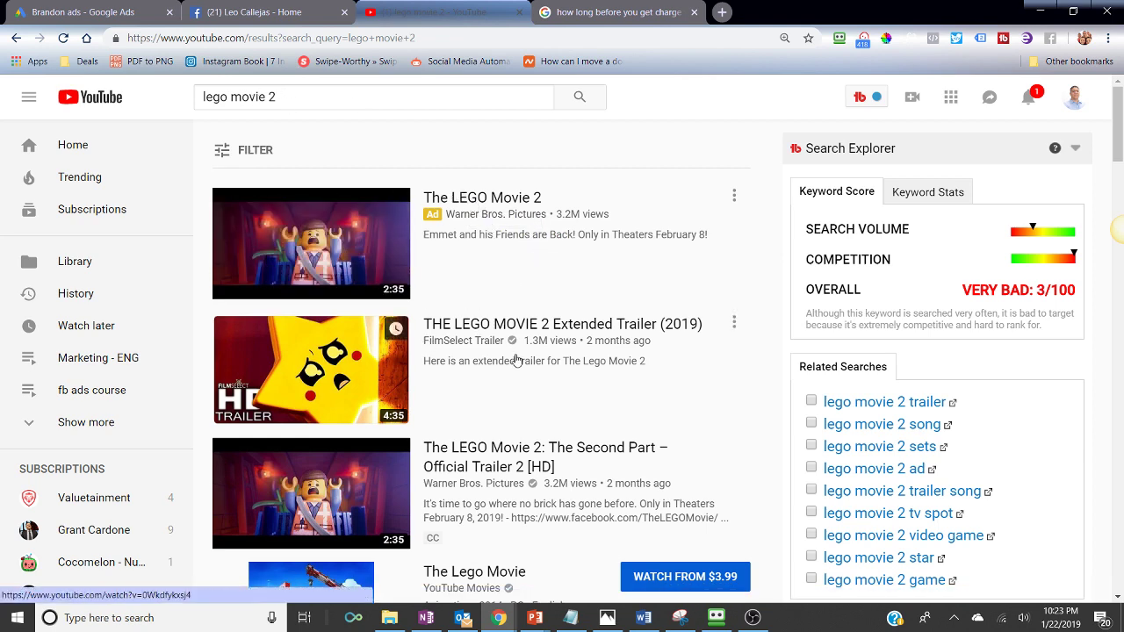
Switch to the PowerPoint slideshow and advance to the table comparing the In-stream and In-display TrueView formats
{"action": "mouse_move", "coordinate": [517, 360]}
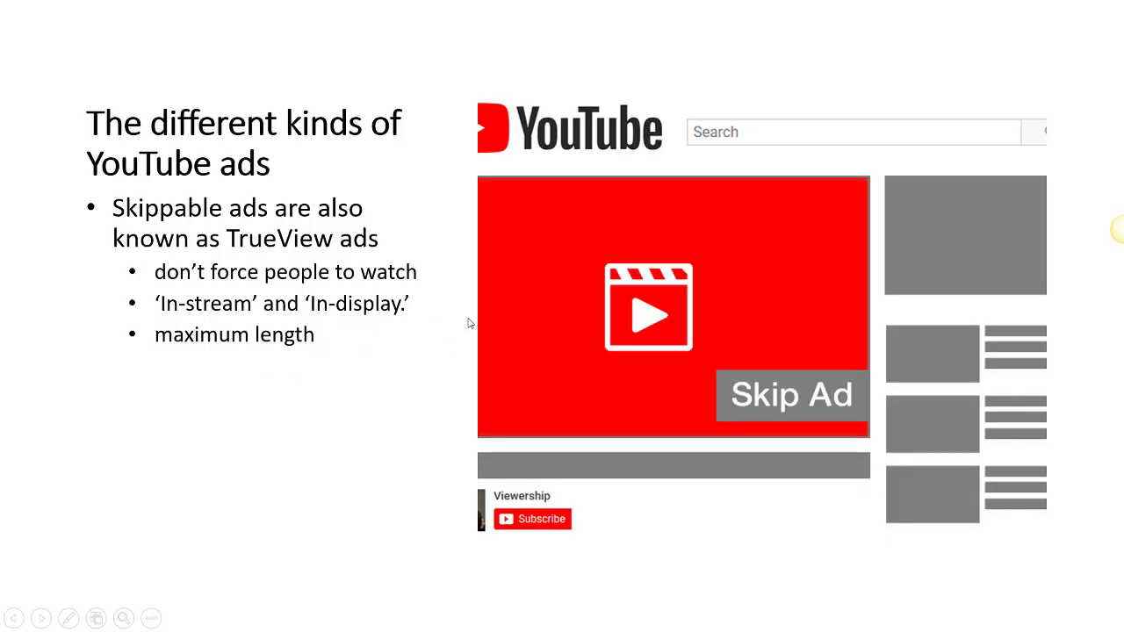
{"action": "left_click", "coordinate": [469, 324]}
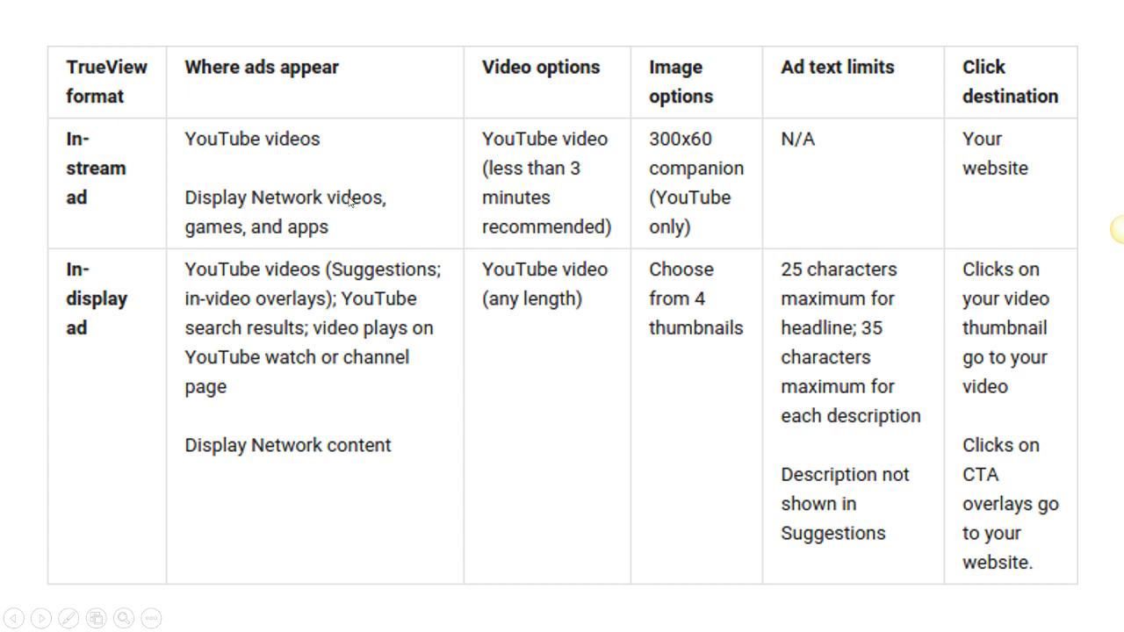
Switch back to Chrome and open the my.xfinity.com home page in a new tab
{"action": "key", "text": "alt+Tab"}
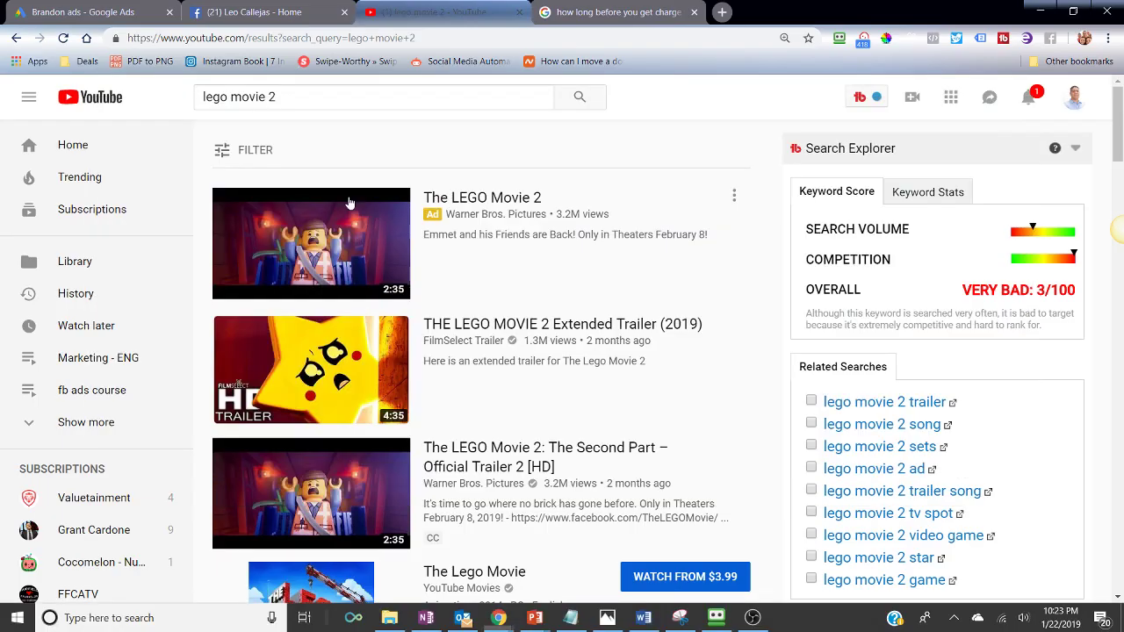
{"action": "left_click", "coordinate": [720, 12]}
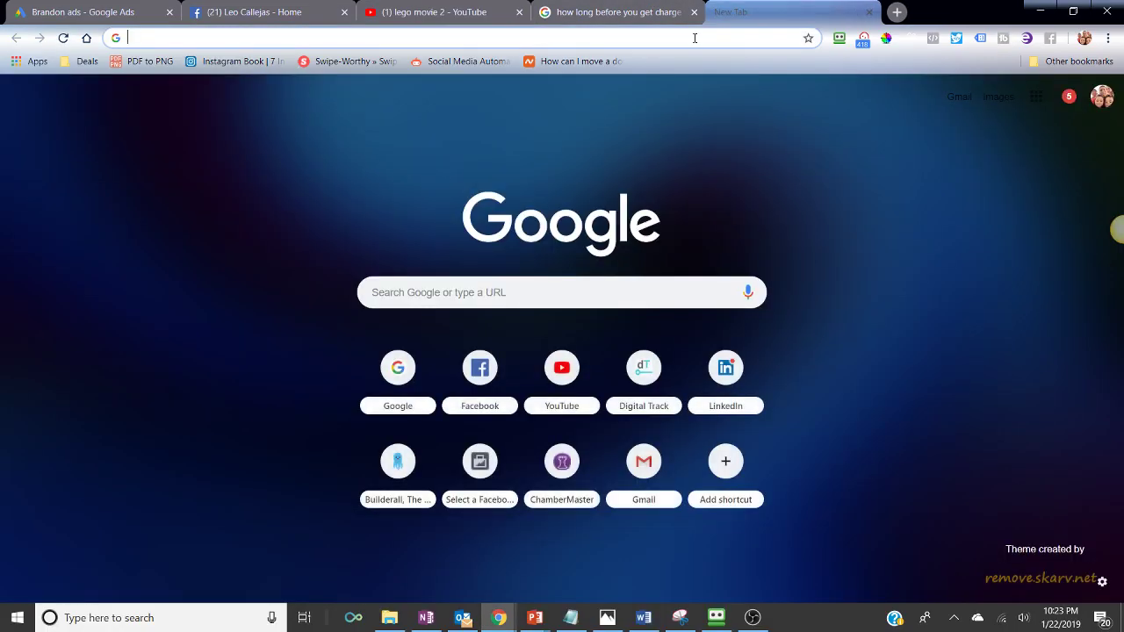
{"action": "type", "text": "xfi"}
{"action": "key", "text": "Return"}
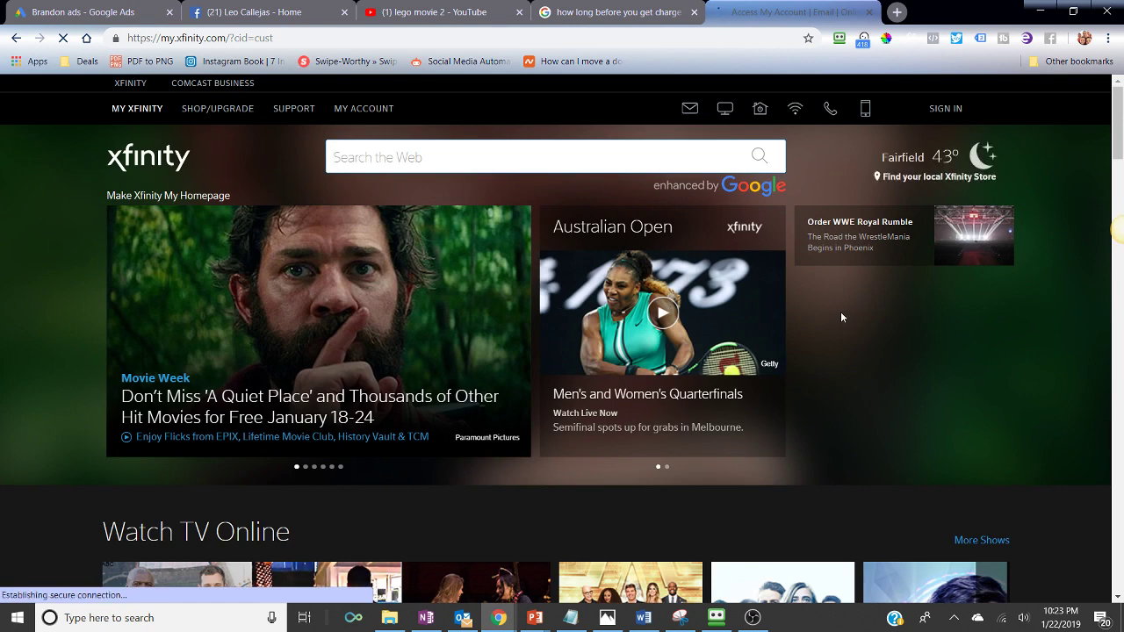
Examine the full Xfinity home page for display ads placed among its content
{"action": "scroll", "coordinate": [841, 317], "scroll_direction": "down", "scroll_amount": 5}
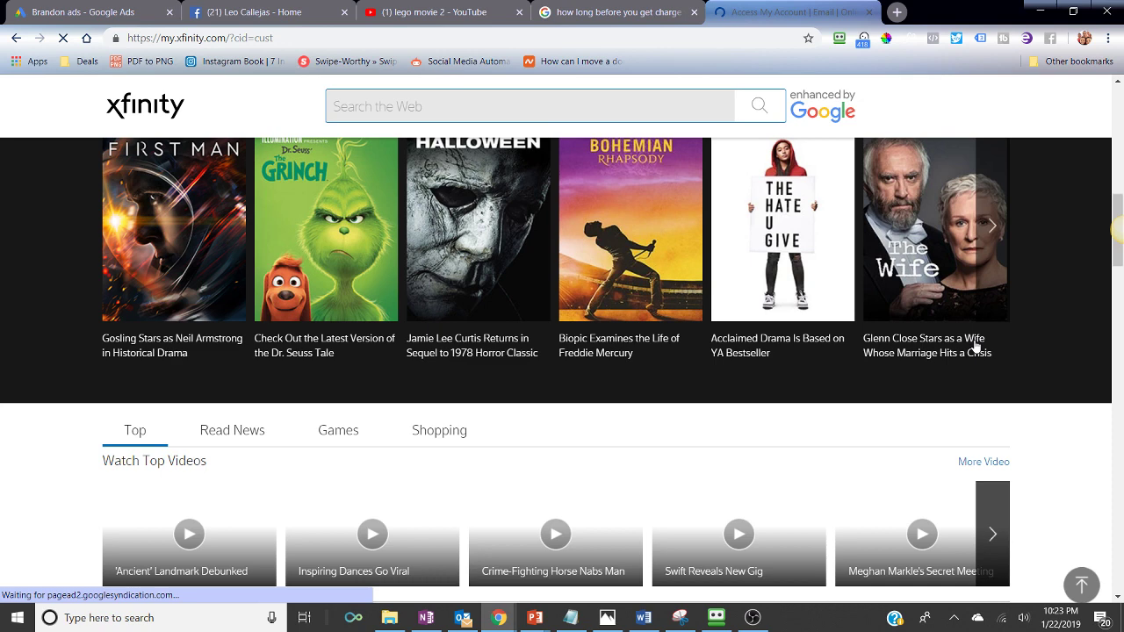
{"action": "scroll", "coordinate": [975, 347], "scroll_direction": "down", "scroll_amount": 4}
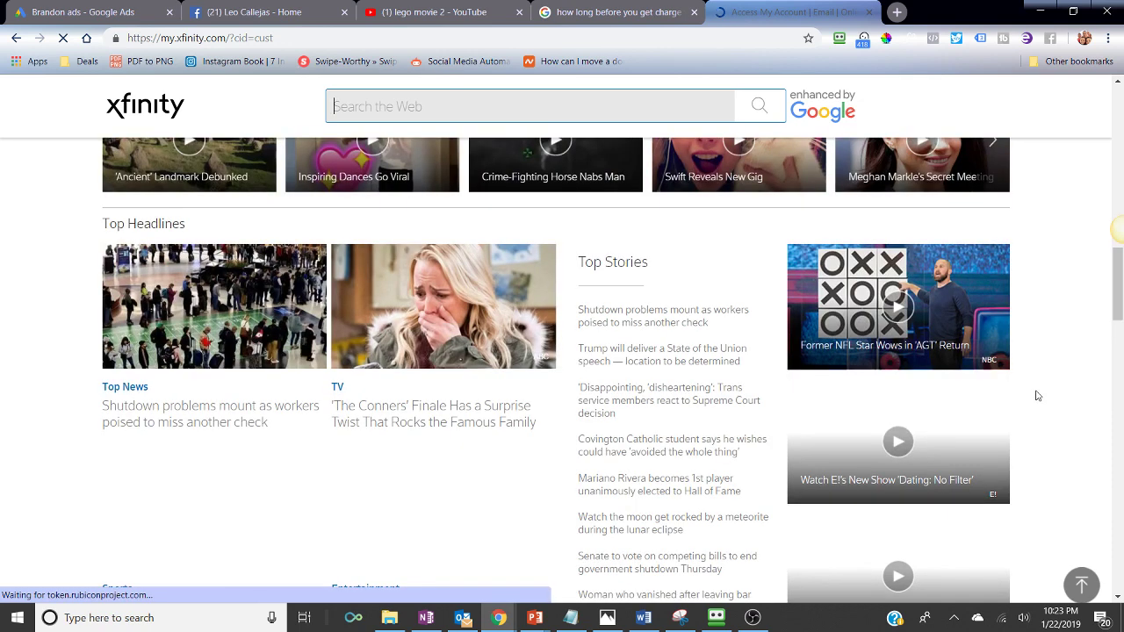
{"action": "scroll", "coordinate": [1037, 391], "scroll_direction": "down", "scroll_amount": 6}
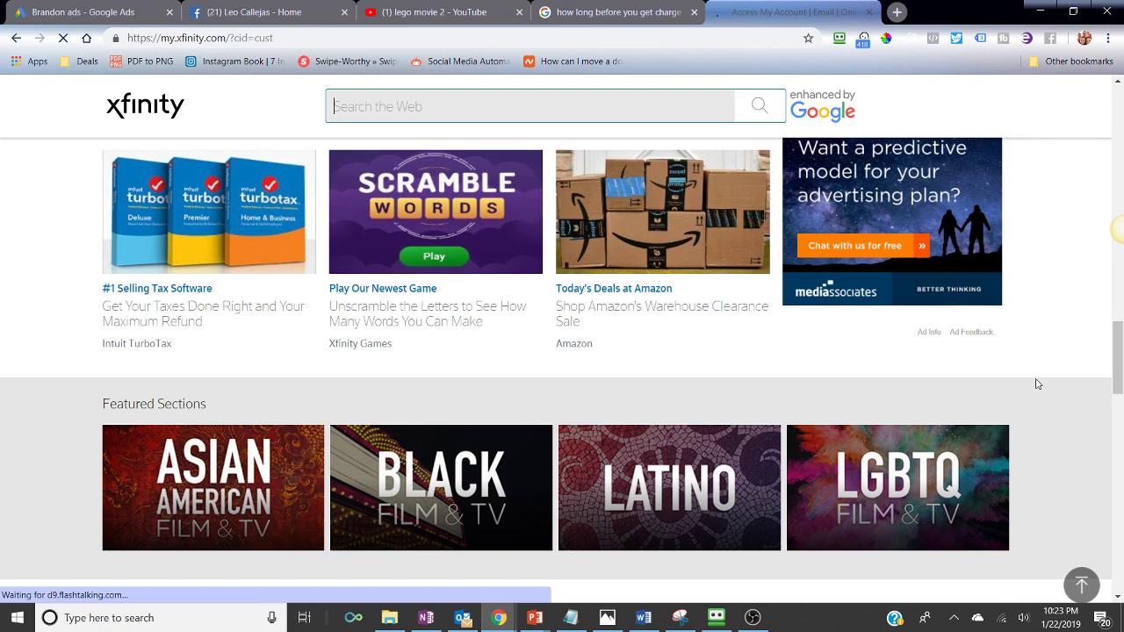
{"action": "scroll", "coordinate": [1037, 384], "scroll_direction": "up", "scroll_amount": 3}
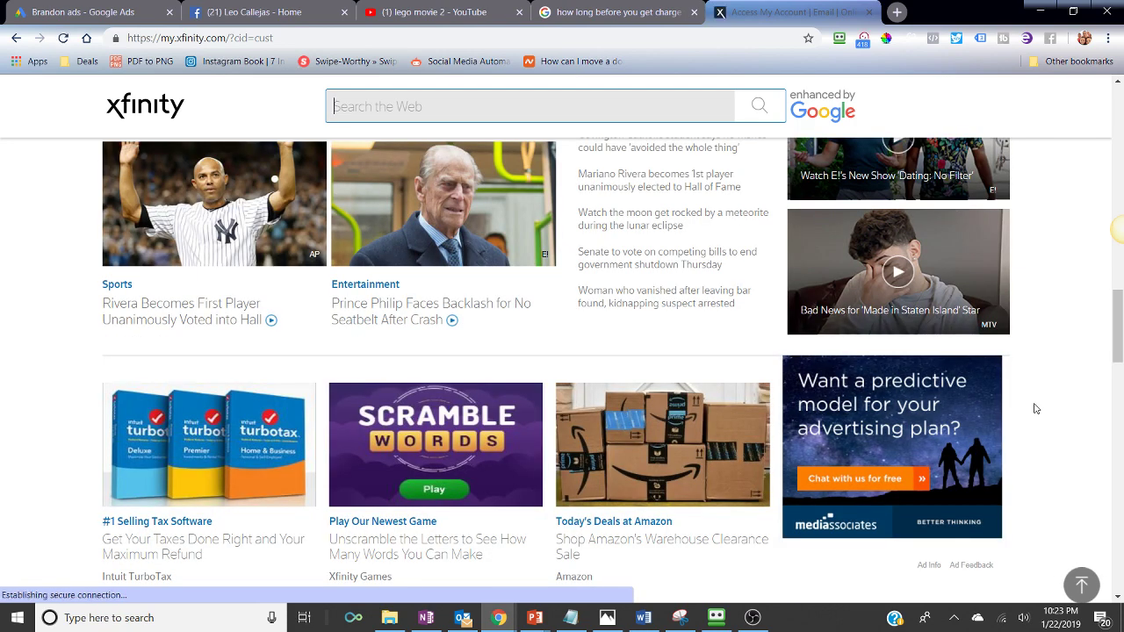
{"action": "scroll", "coordinate": [1036, 395], "scroll_direction": "down", "scroll_amount": 7}
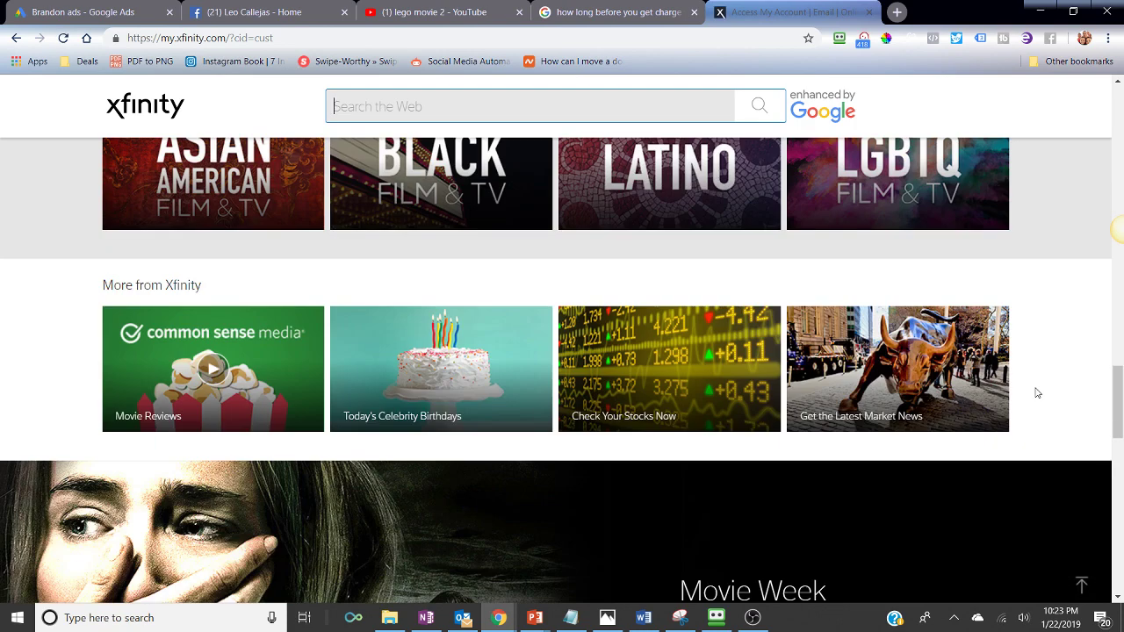
{"action": "scroll", "coordinate": [1036, 386], "scroll_direction": "down", "scroll_amount": 8}
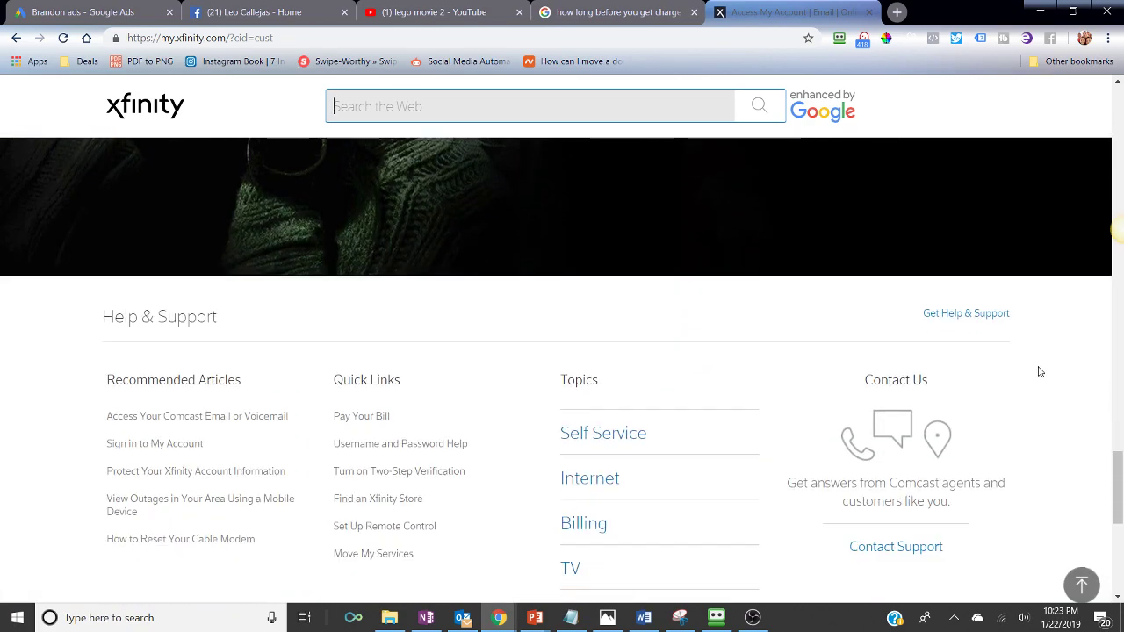
{"action": "scroll", "coordinate": [1039, 370], "scroll_direction": "up", "scroll_amount": 15}
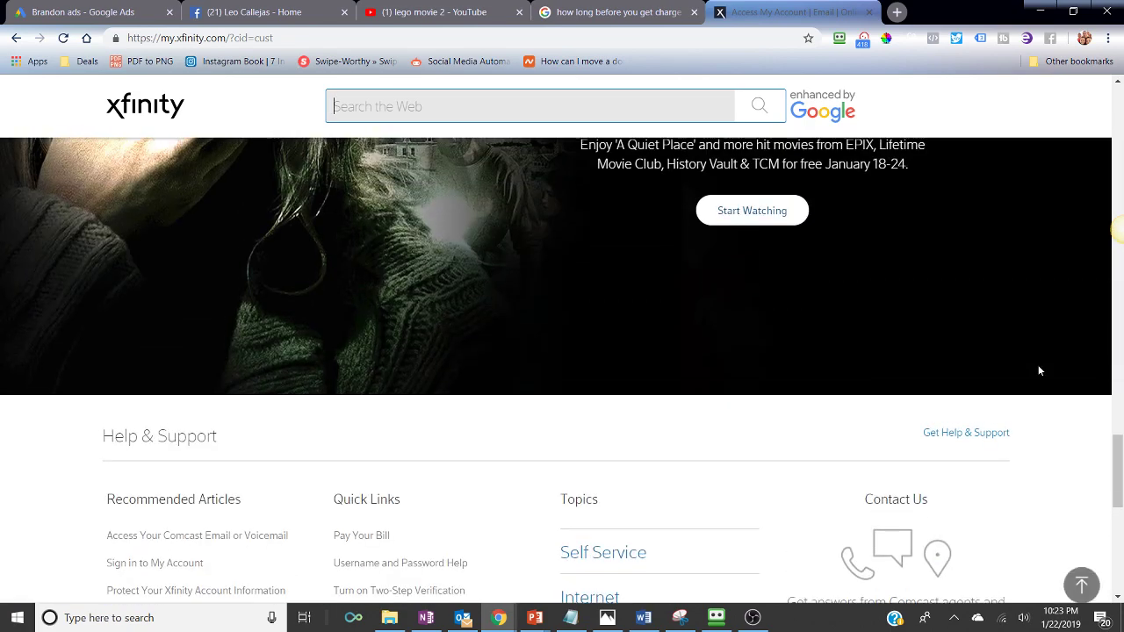
{"action": "scroll", "coordinate": [1038, 370], "scroll_direction": "up", "scroll_amount": 10}
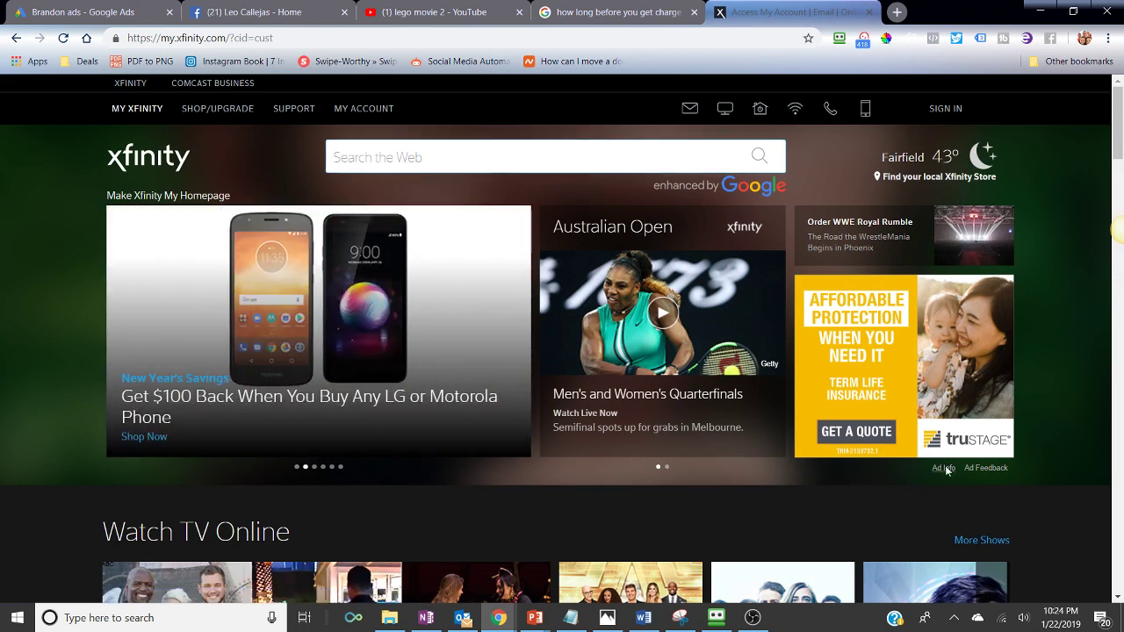
Open the ad information for the TruStage banner and read the Comcast and partner advertising sections
{"action": "left_click", "coordinate": [943, 468]}
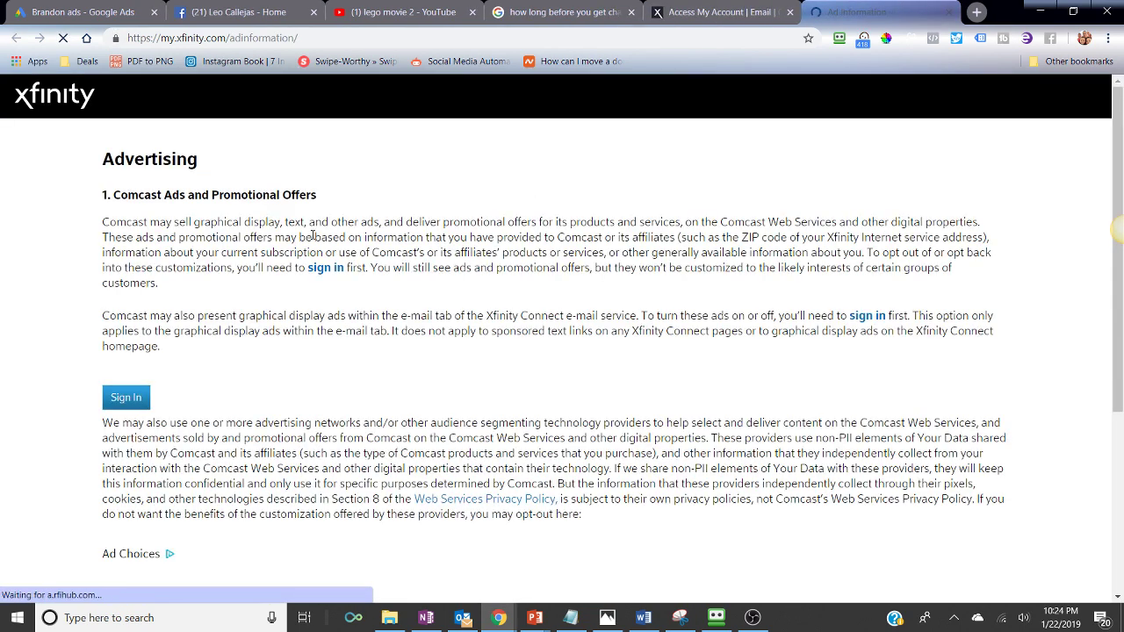
{"action": "scroll", "coordinate": [474, 396], "scroll_direction": "down", "scroll_amount": 1}
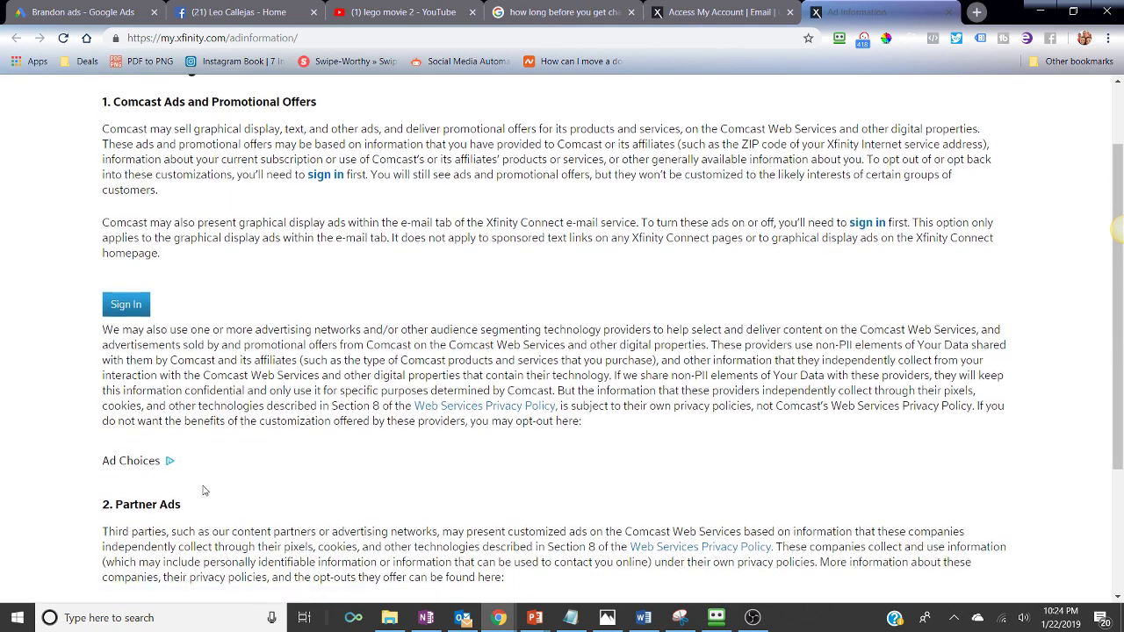
{"action": "scroll", "coordinate": [202, 490], "scroll_direction": "down", "scroll_amount": 2}
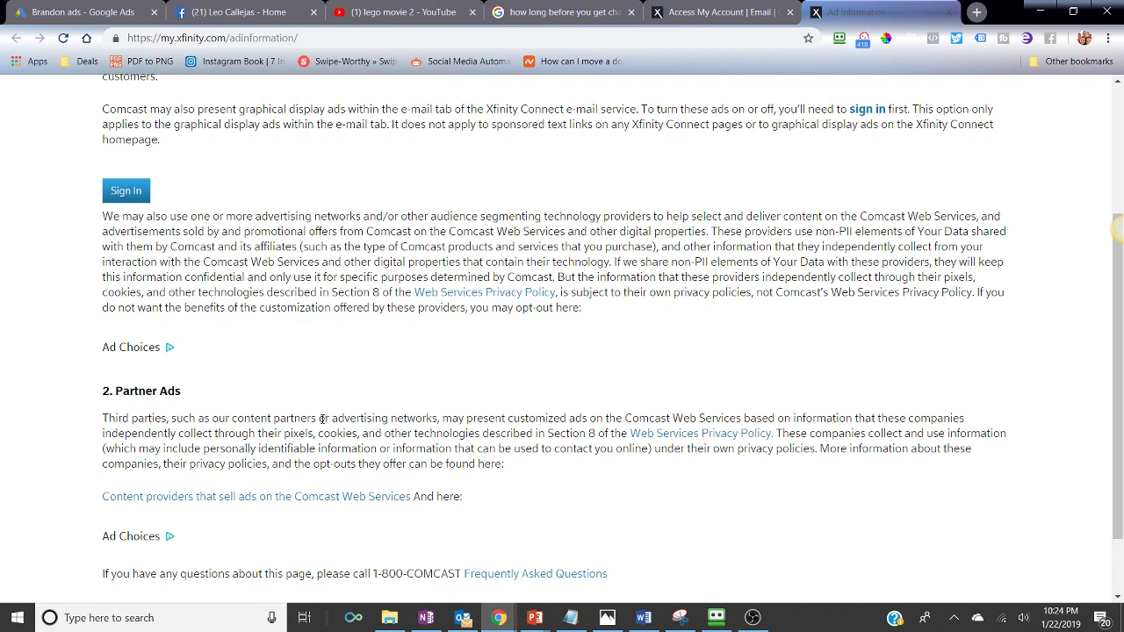
{"action": "scroll", "coordinate": [178, 420], "scroll_direction": "down", "scroll_amount": 1}
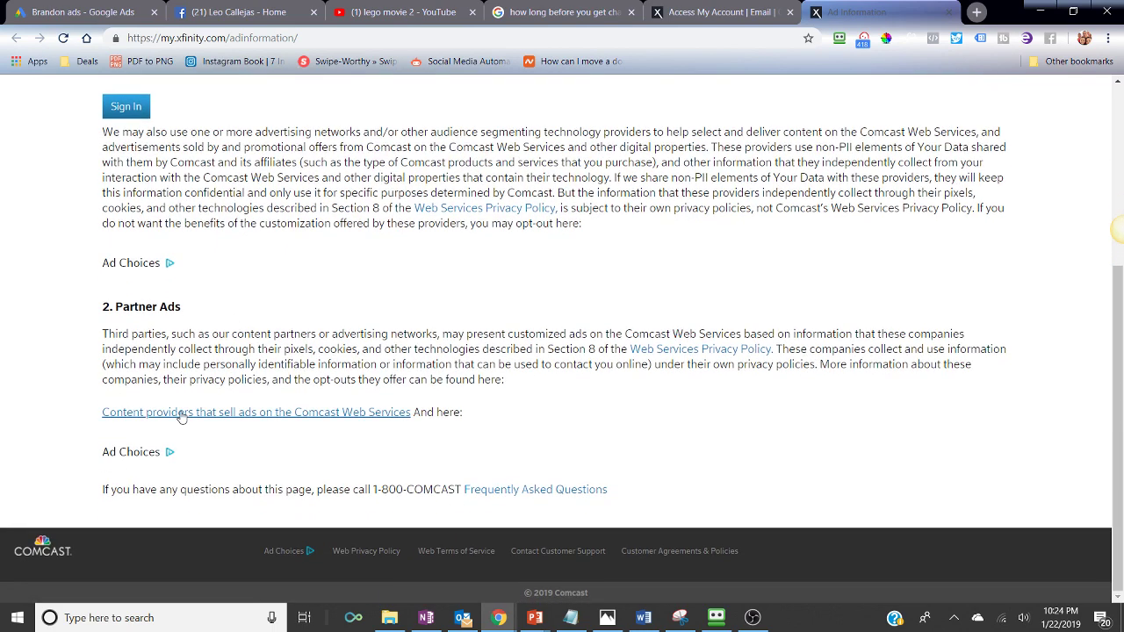
{"action": "scroll", "coordinate": [181, 415], "scroll_direction": "up", "scroll_amount": 1}
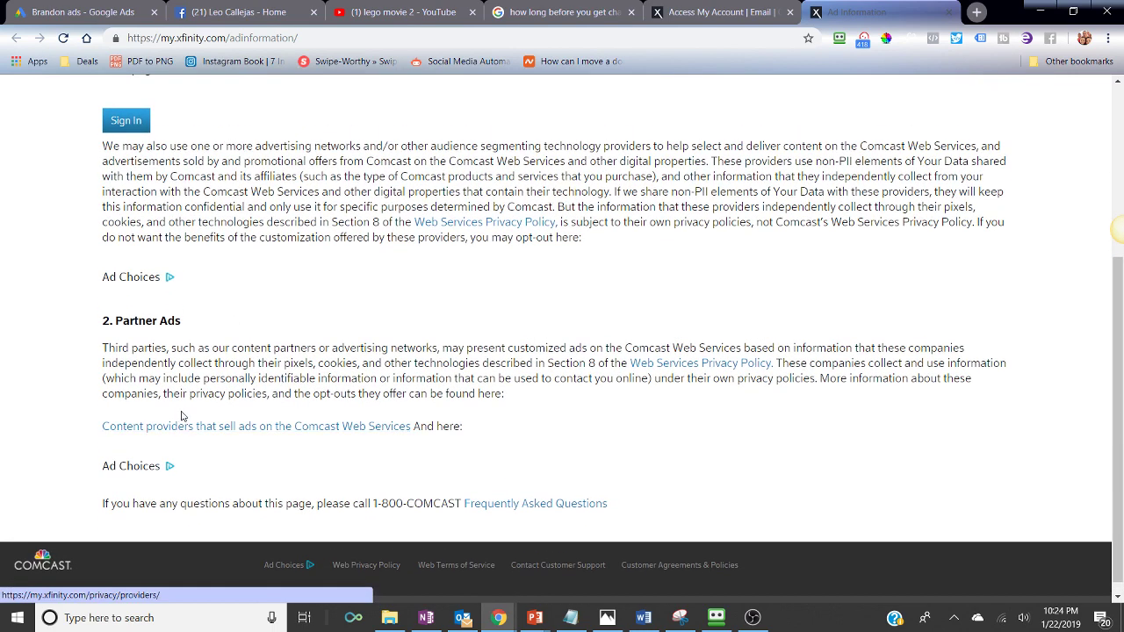
Open Ad Choices for the Comcast ads and look over the explanation of targeted ads and the company opt-out list
{"action": "left_click", "coordinate": [126, 276]}
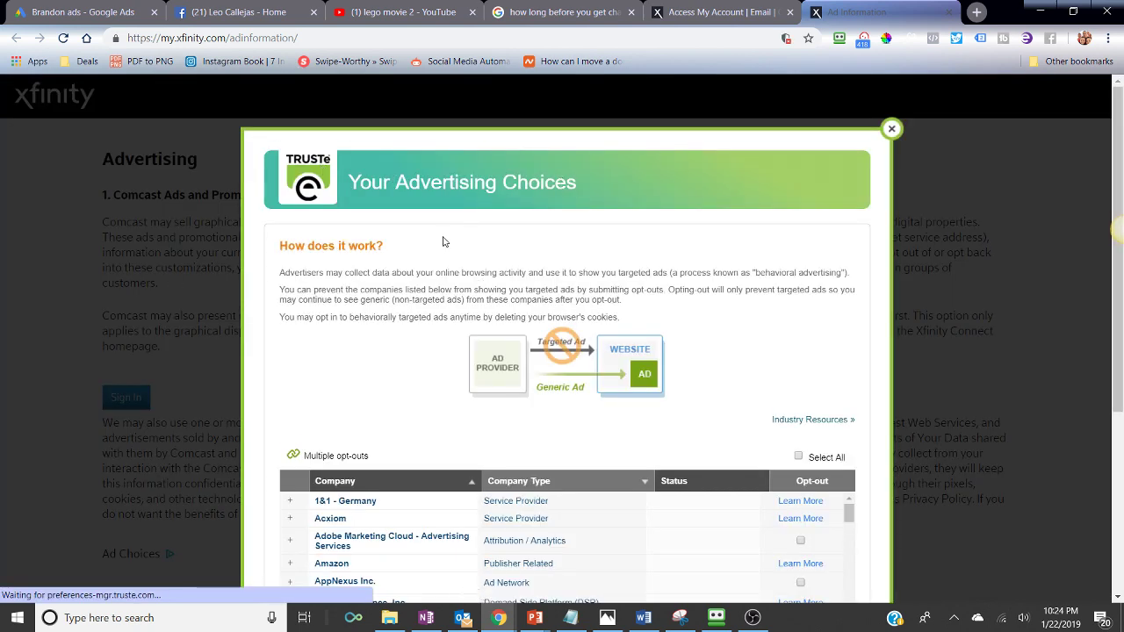
{"action": "scroll", "coordinate": [444, 242], "scroll_direction": "down", "scroll_amount": 1}
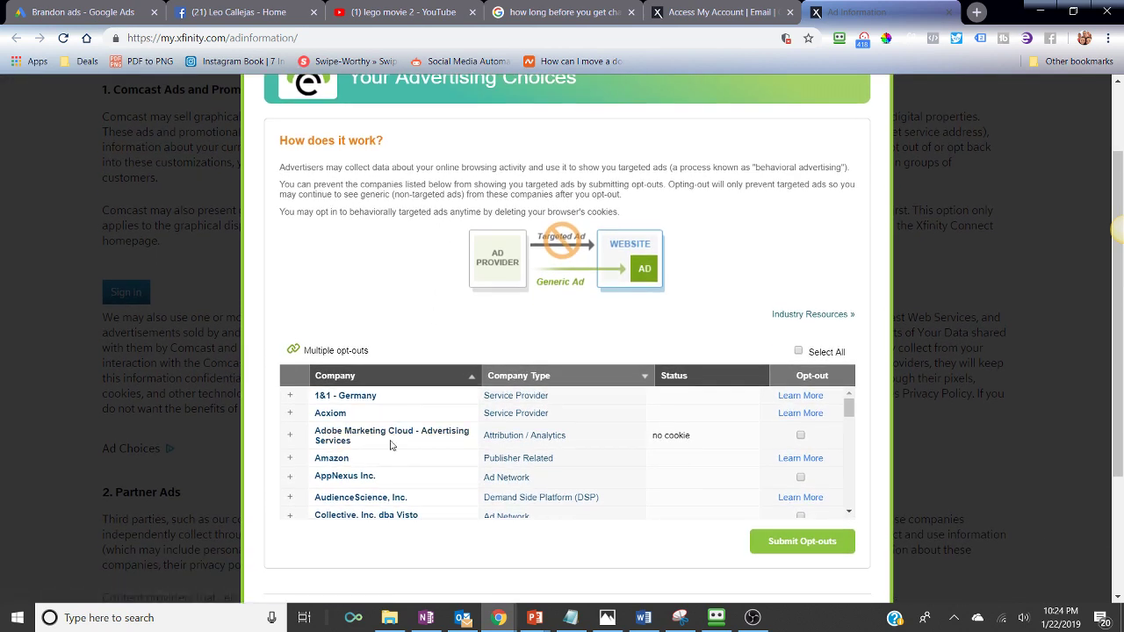
{"action": "scroll", "coordinate": [596, 448], "scroll_direction": "up", "scroll_amount": 1}
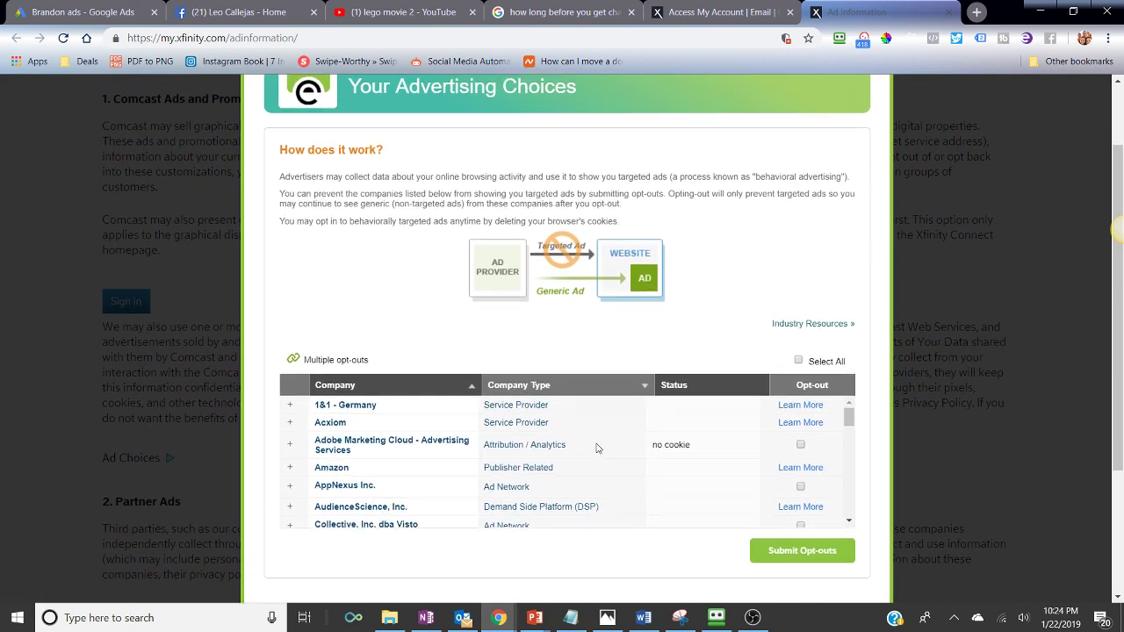
{"action": "scroll", "coordinate": [596, 448], "scroll_direction": "up", "scroll_amount": 1}
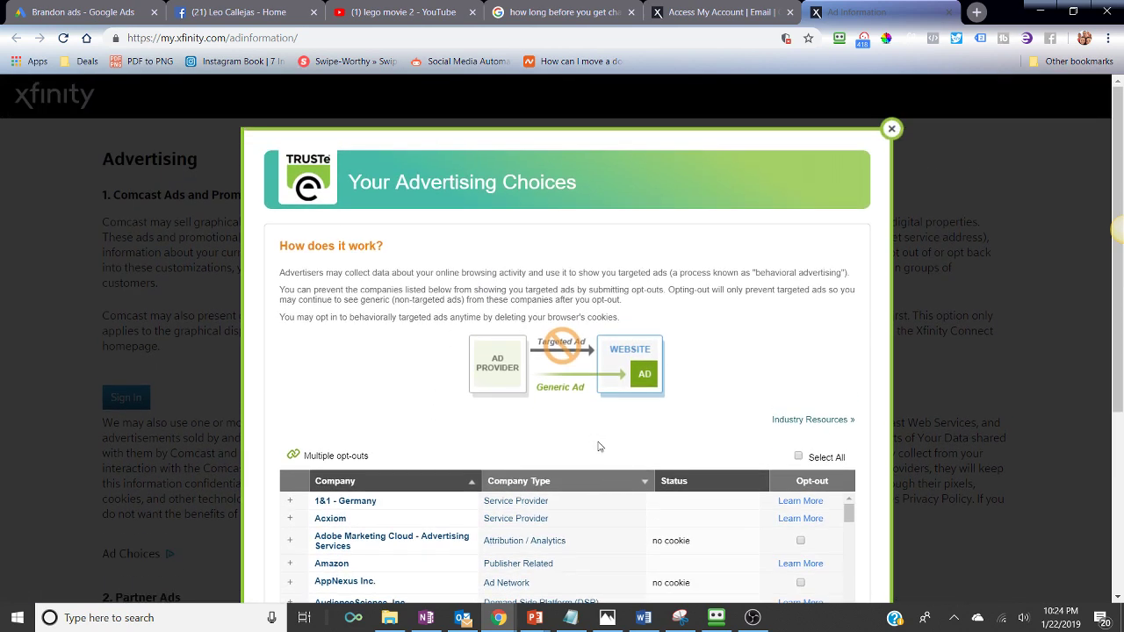
Close the Your Advertising Choices overlay and return to the YouTube search results for "lego movie 2"
{"action": "left_click", "coordinate": [890, 130]}
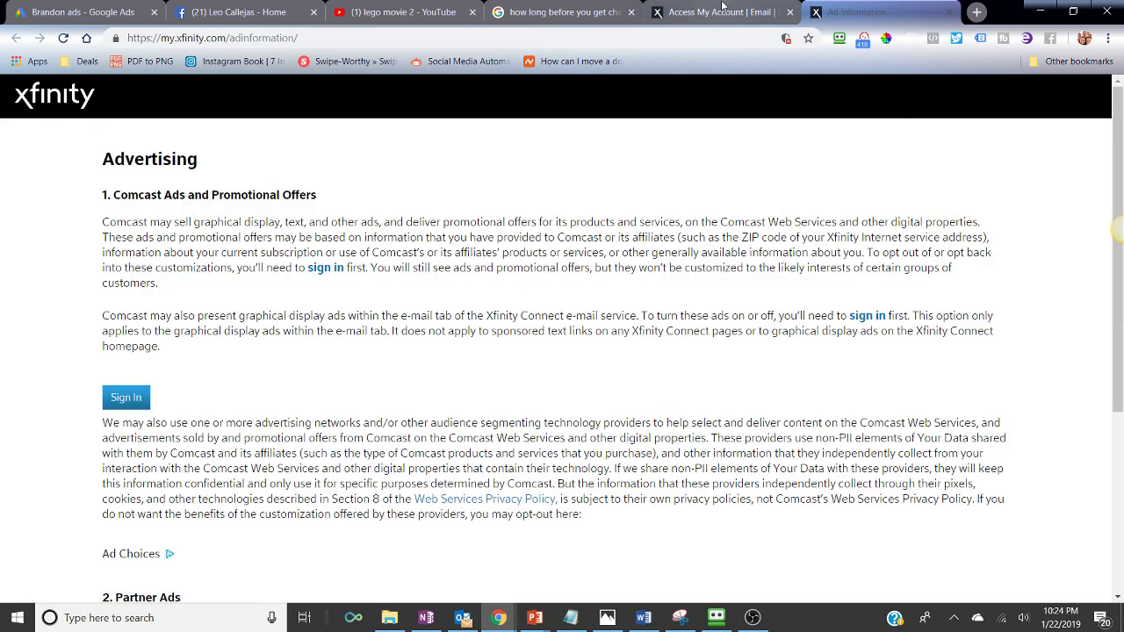
{"action": "left_click", "coordinate": [721, 8]}
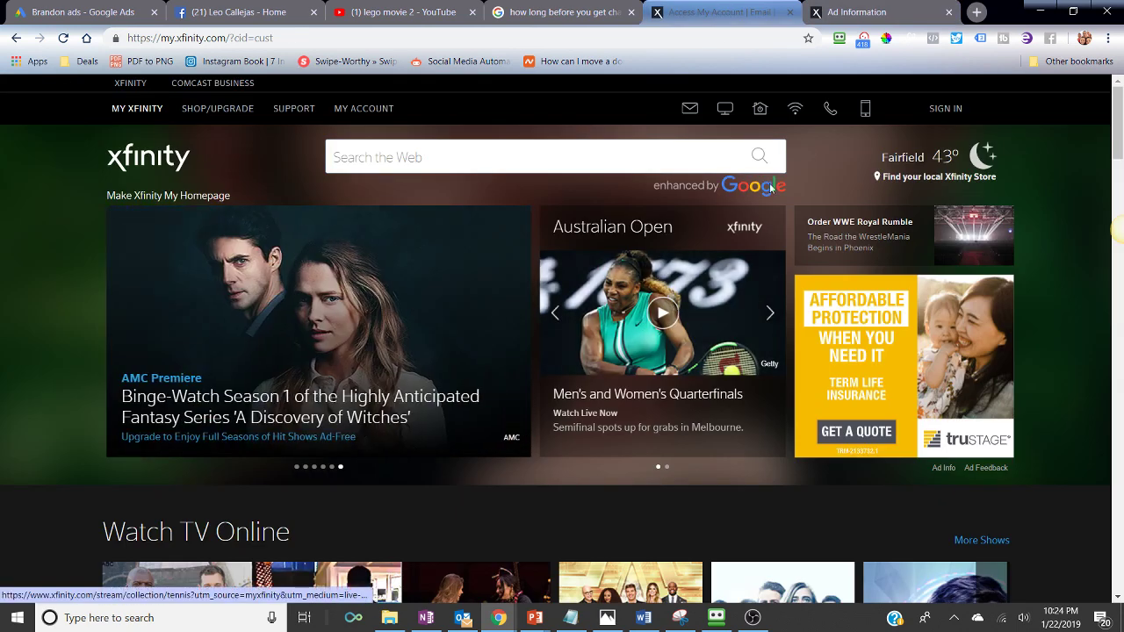
{"action": "left_click", "coordinate": [861, 11]}
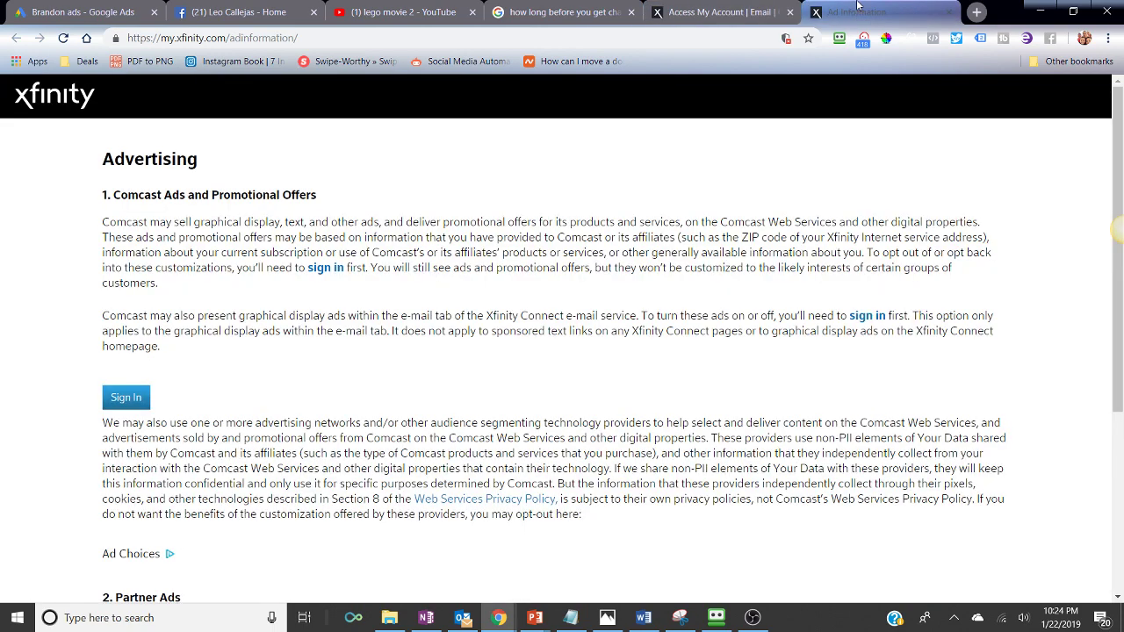
{"action": "left_click", "coordinate": [746, 37]}
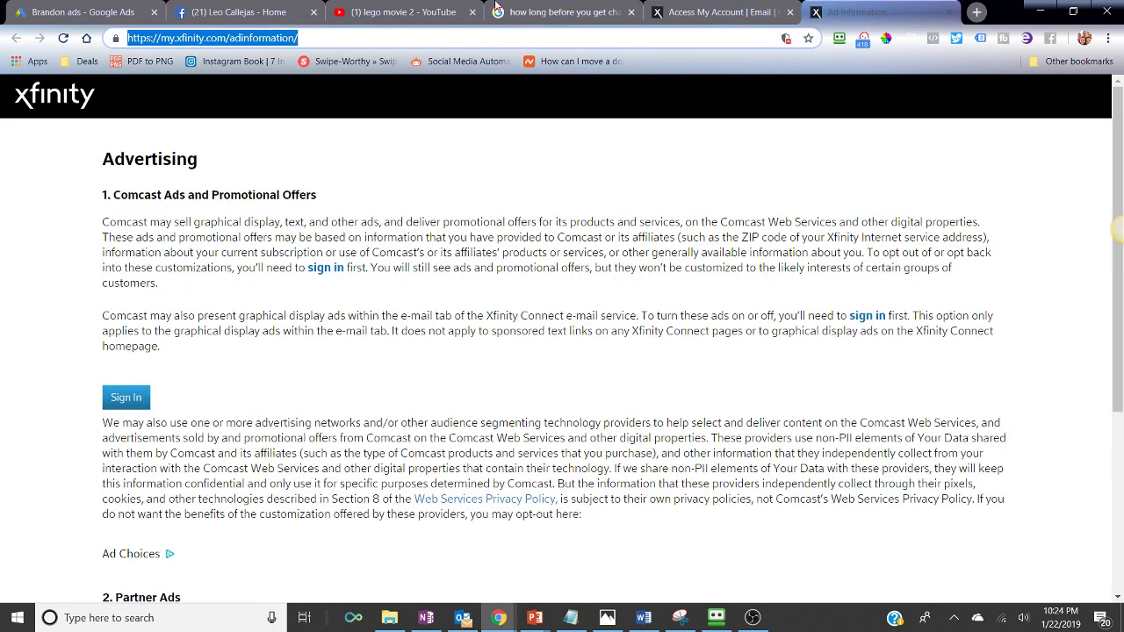
{"action": "left_click", "coordinate": [430, 7]}
Compare The LEGO Movie 2 ad in the YouTube search results with the TrueView format table in the PowerPoint slideshow
{"action": "key", "text": "alt+Tab"}
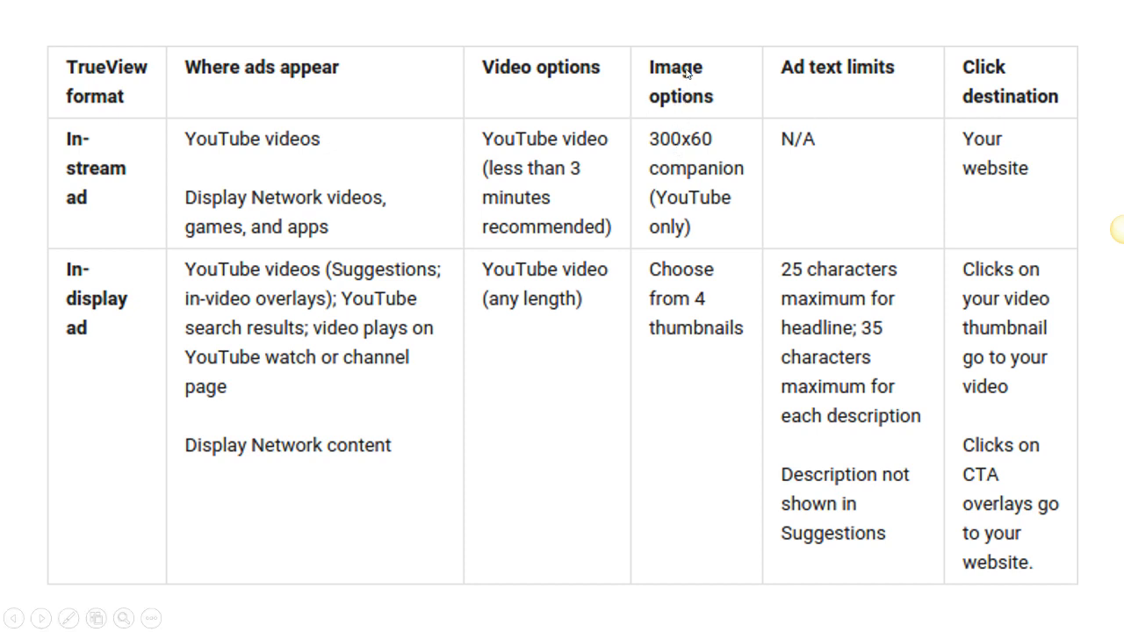
{"action": "key", "text": "alt+Tab"}
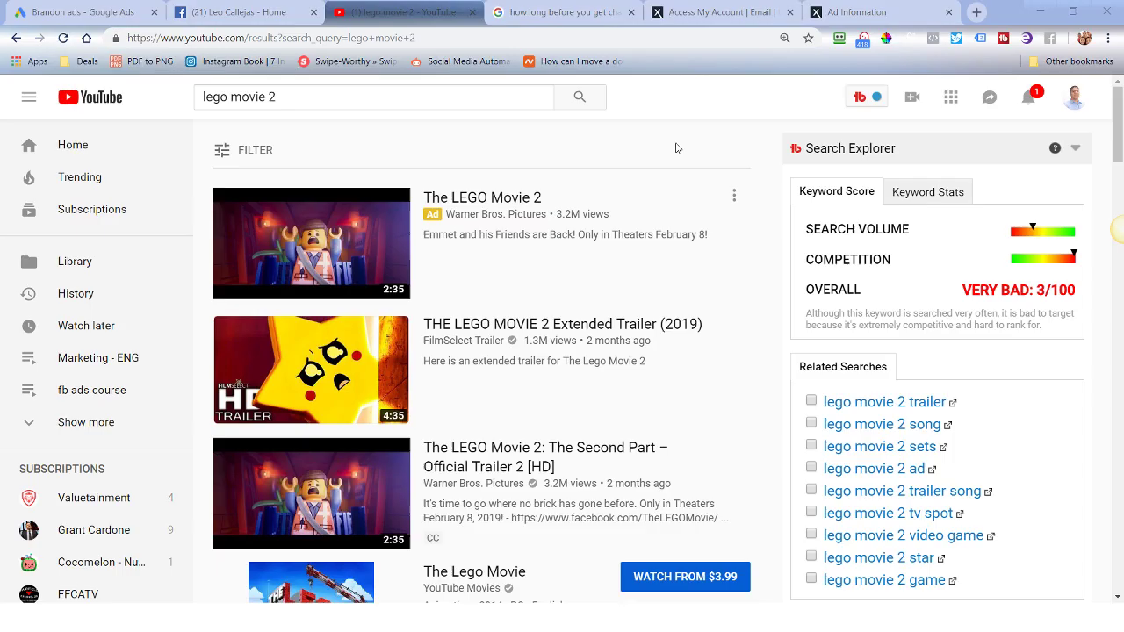
{"action": "mouse_move", "coordinate": [353, 254]}
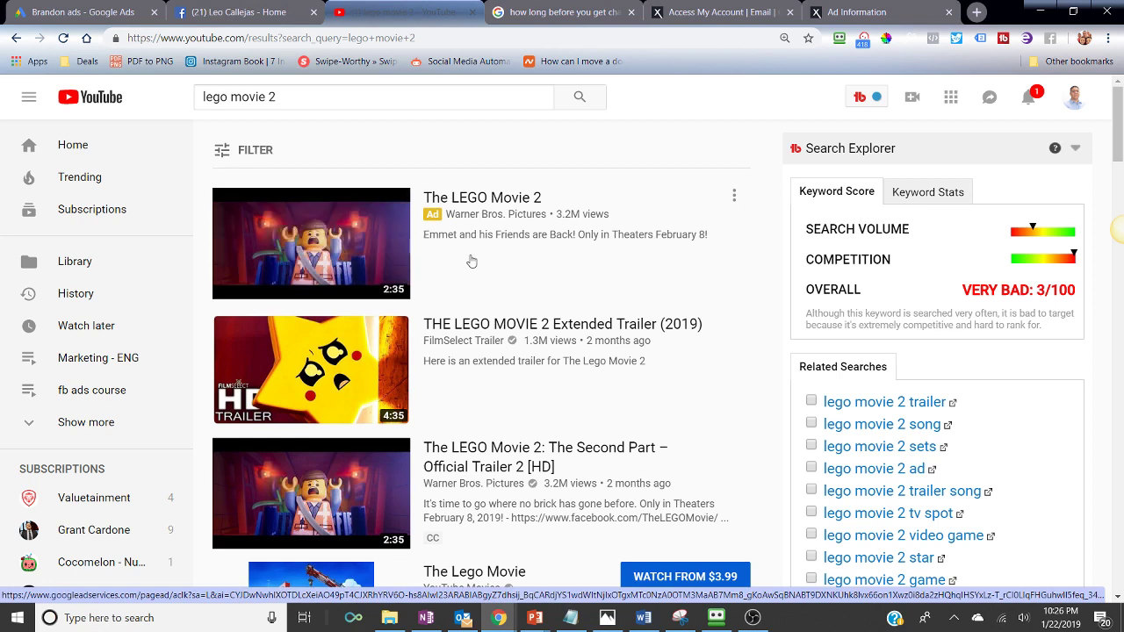
{"action": "mouse_move", "coordinate": [397, 268]}
{"action": "mouse_move", "coordinate": [597, 403]}
{"action": "key", "text": "alt+Tab"}
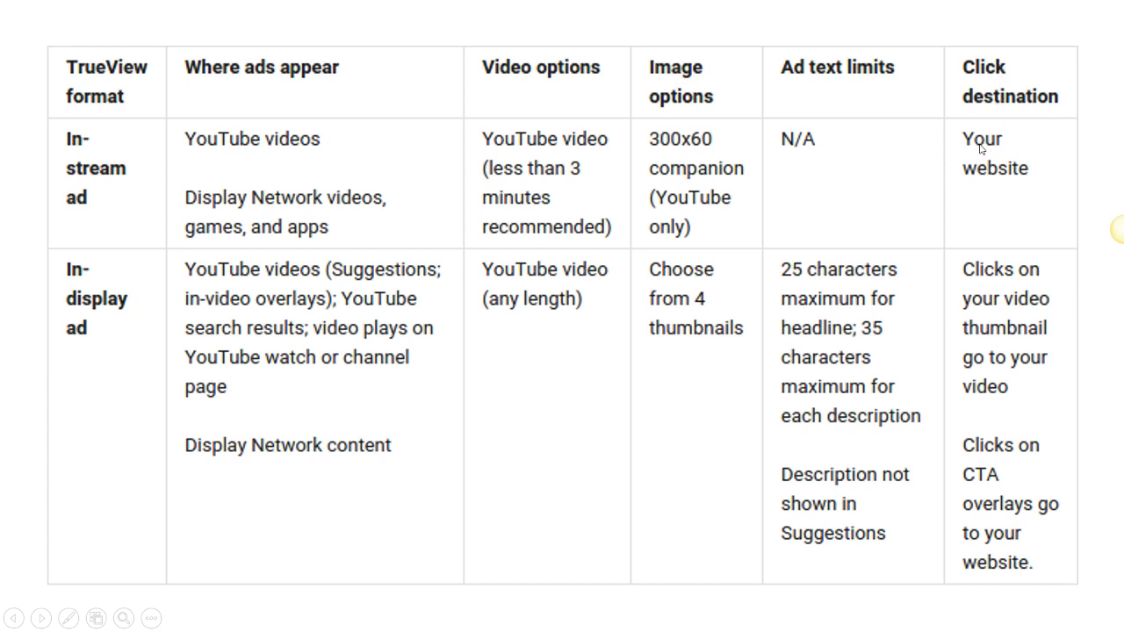
{"action": "key", "text": "alt+Tab"}
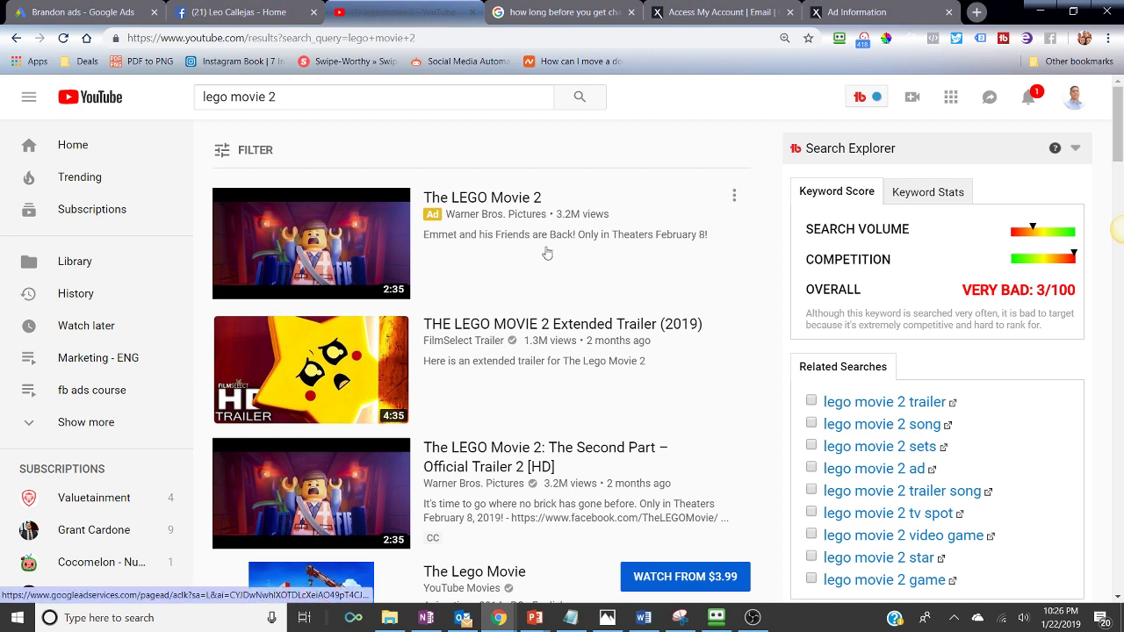
Open THE LEGO MOVIE 2 Extended Trailer (2019) and examine the in-stream ad's website link and call-to-action overlay
{"action": "left_click", "coordinate": [328, 375]}
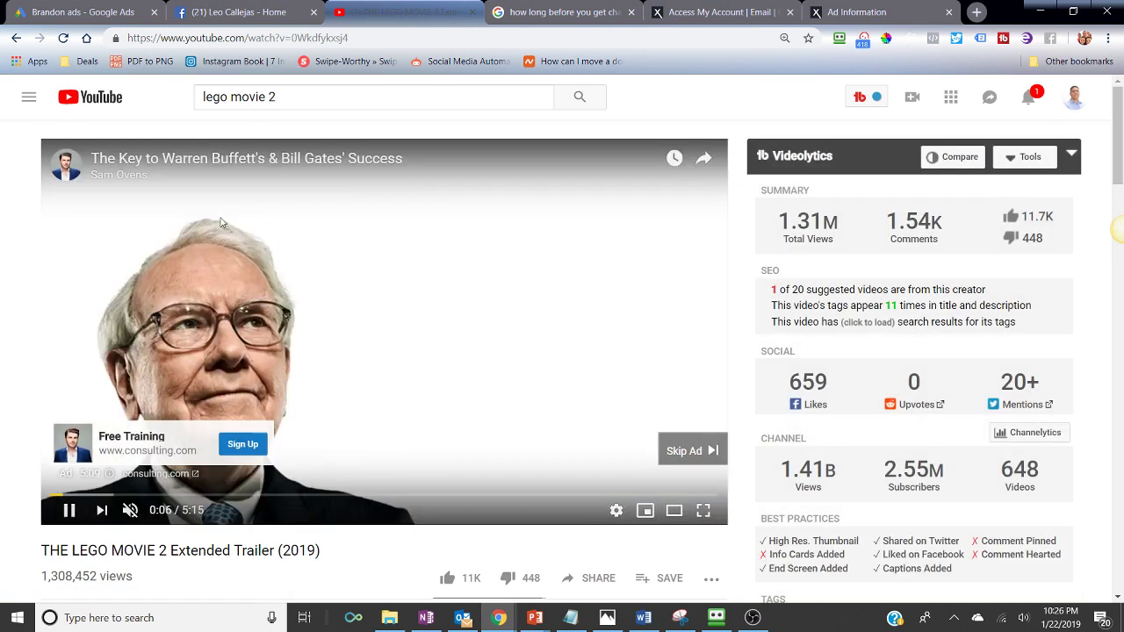
{"action": "scroll", "coordinate": [36, 392], "scroll_direction": "down", "scroll_amount": 1}
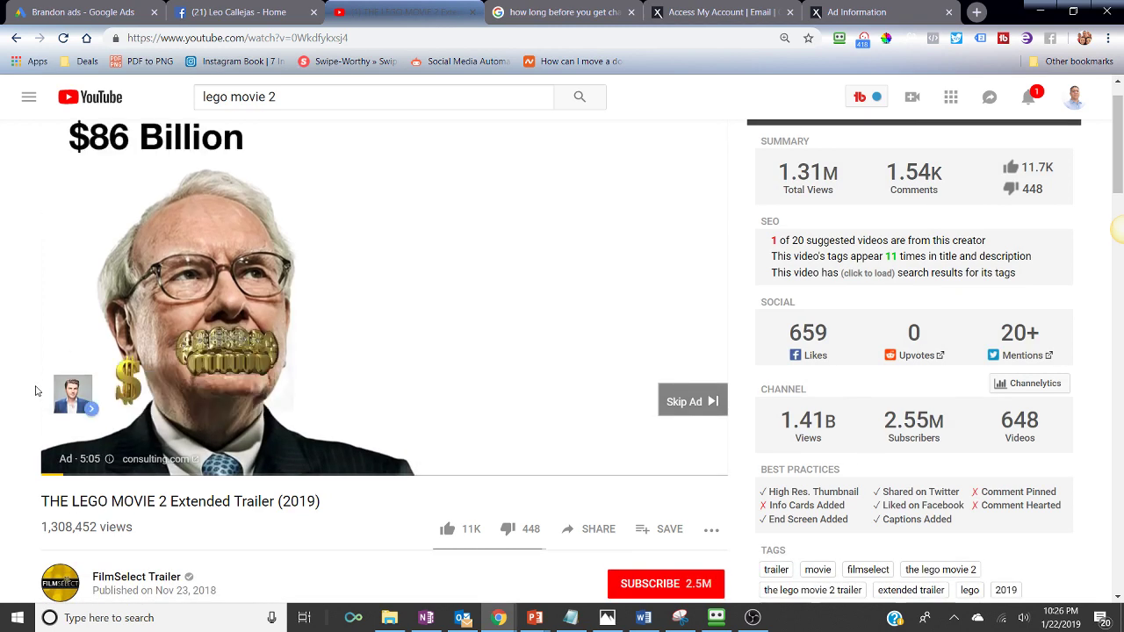
{"action": "mouse_move", "coordinate": [167, 398]}
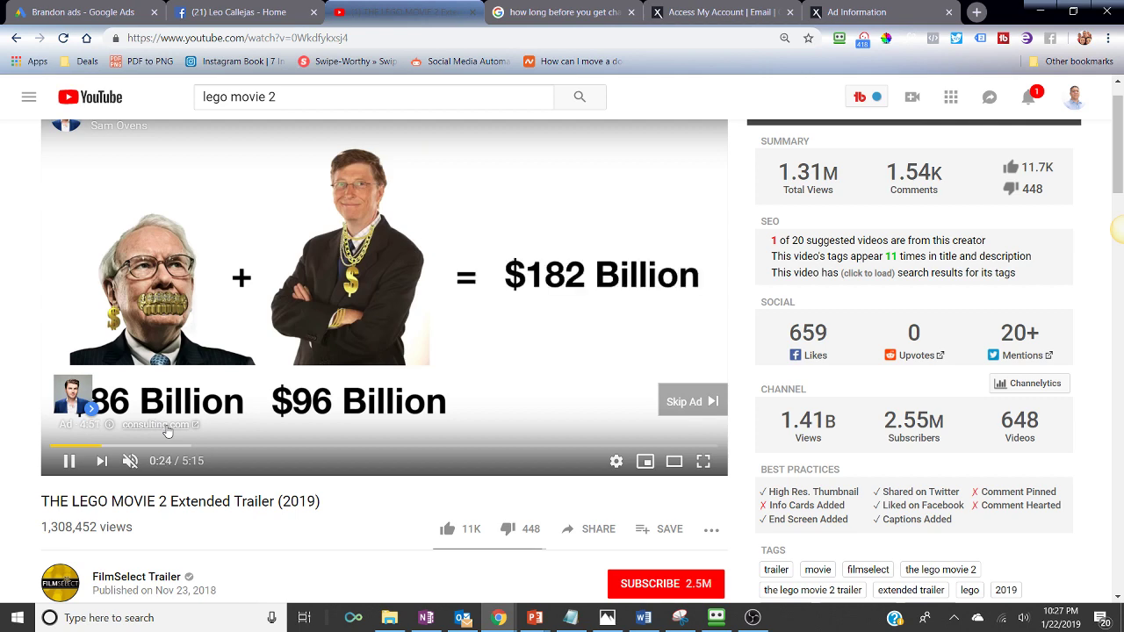
Check the in-stream image options in the TrueView table and examine the companion banner and suggested videos beside the trailer
{"action": "key", "text": "alt+Tab"}
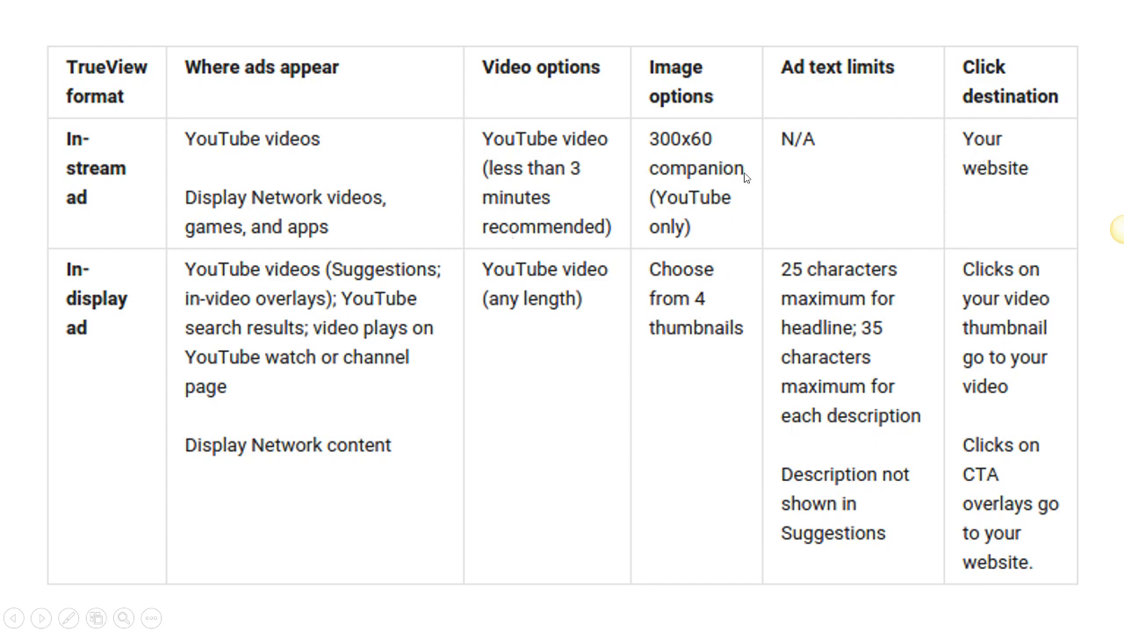
{"action": "key", "text": "alt+Tab"}
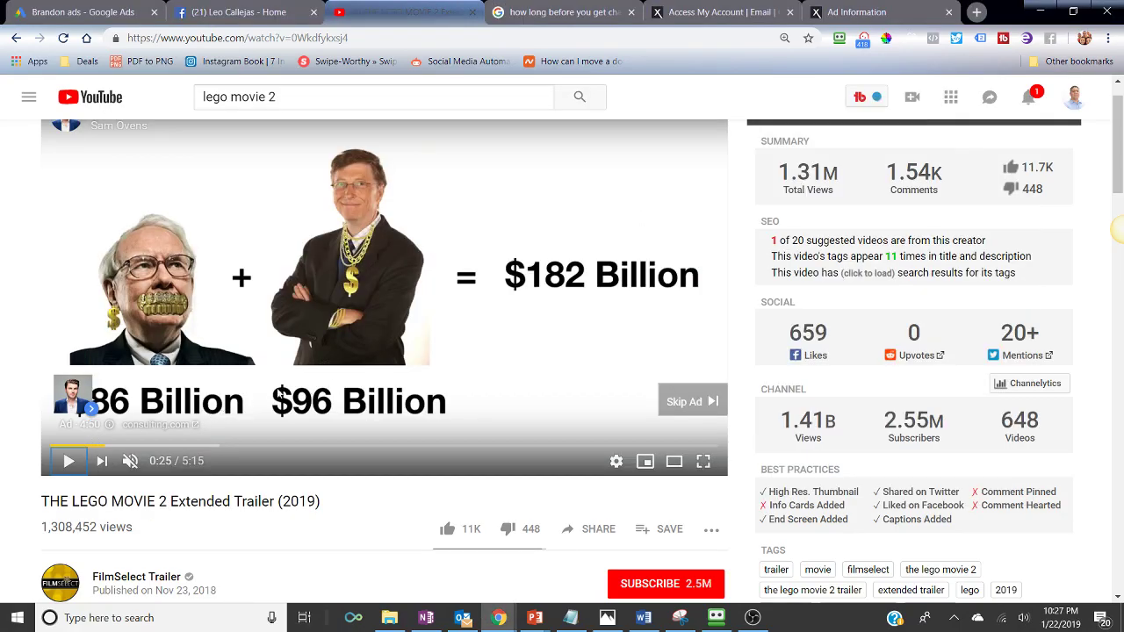
{"action": "scroll", "coordinate": [188, 382], "scroll_direction": "down", "scroll_amount": 1}
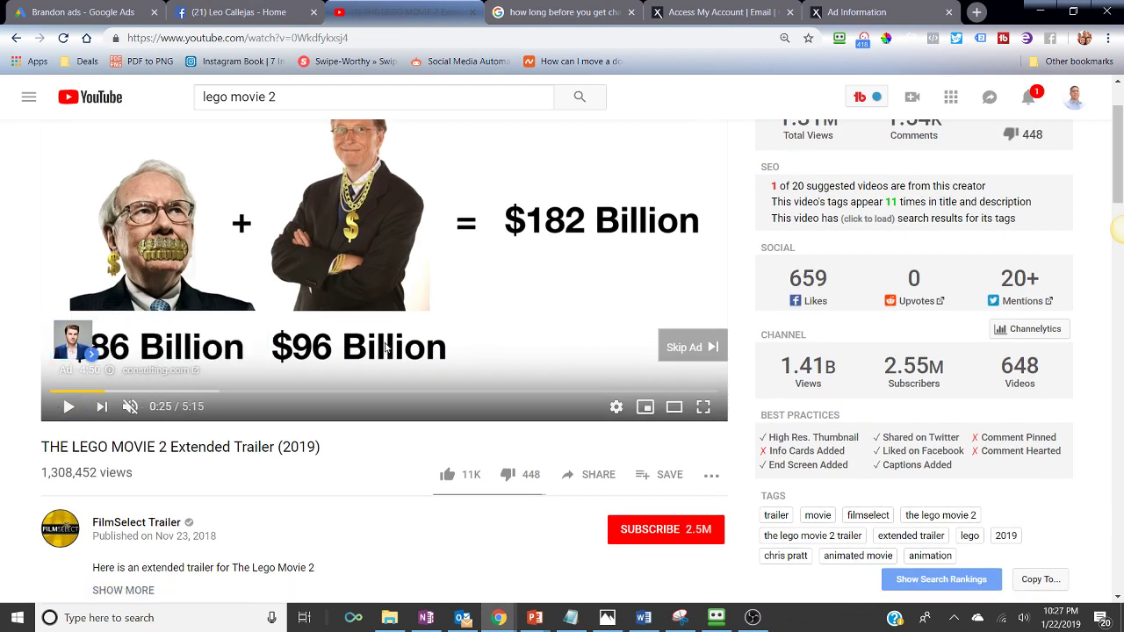
{"action": "scroll", "coordinate": [384, 346], "scroll_direction": "up", "scroll_amount": 1}
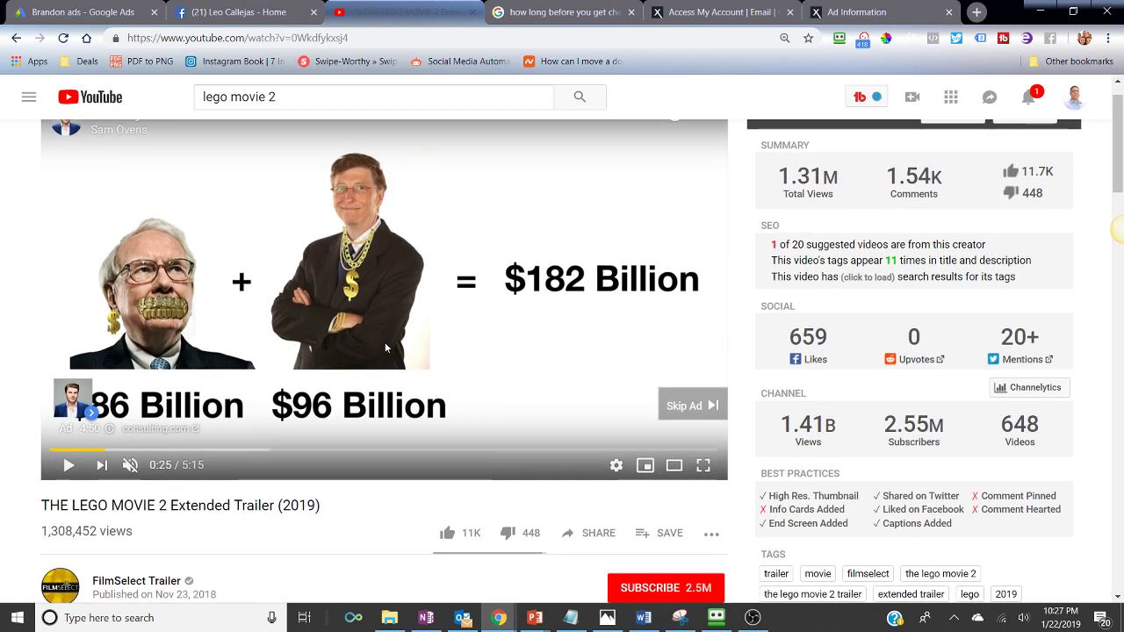
{"action": "scroll", "coordinate": [384, 344], "scroll_direction": "down", "scroll_amount": 3}
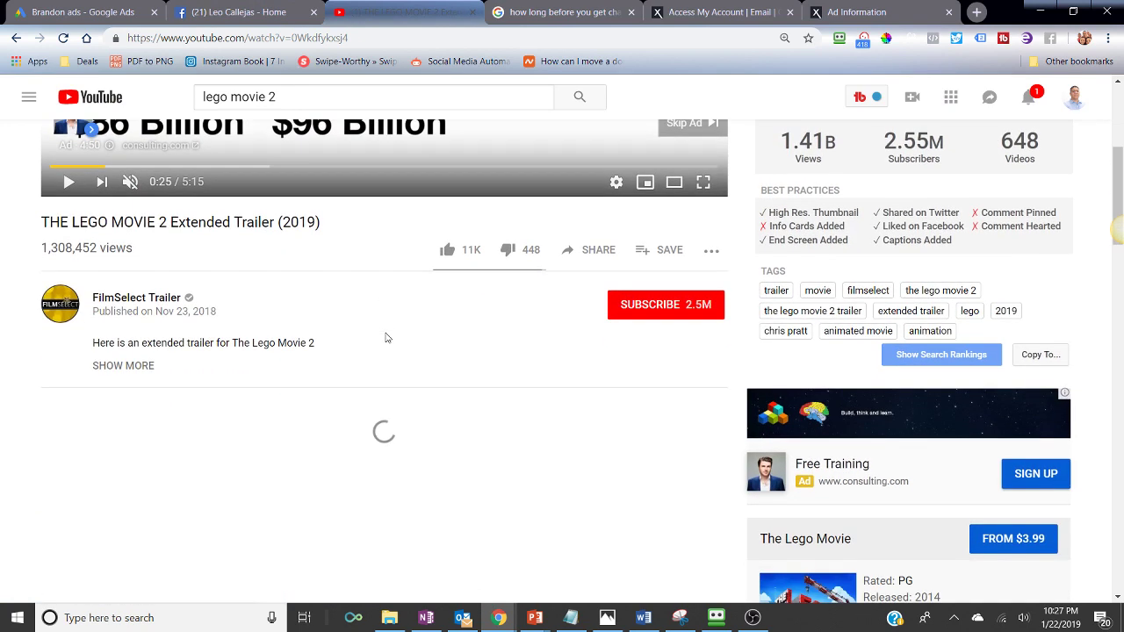
{"action": "scroll", "coordinate": [386, 337], "scroll_direction": "down", "scroll_amount": 1}
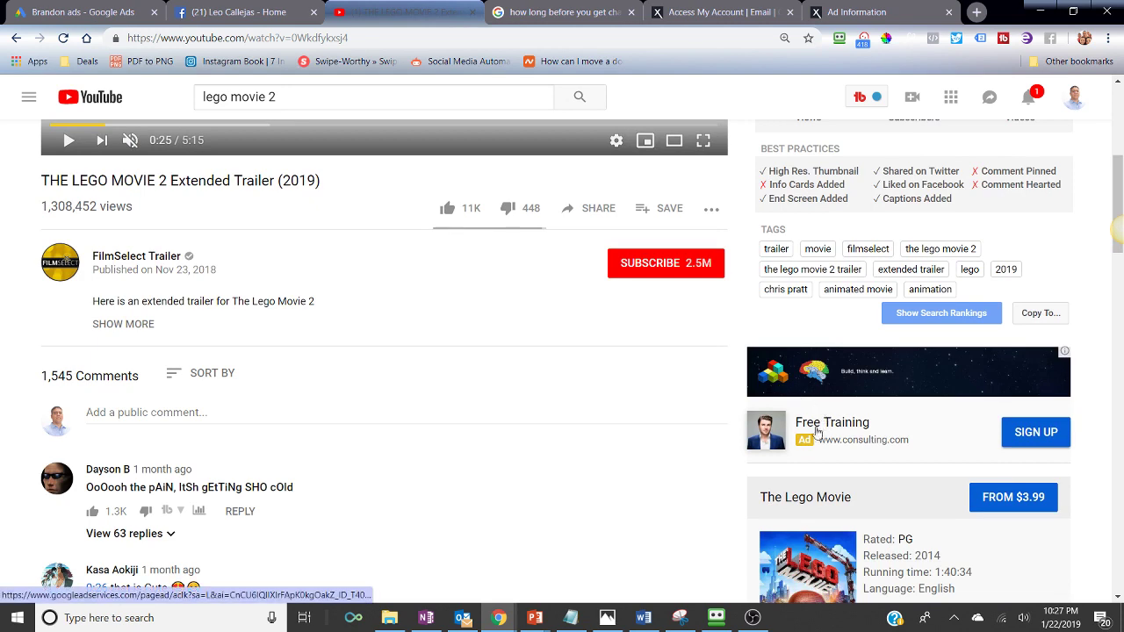
{"action": "scroll", "coordinate": [686, 409], "scroll_direction": "down", "scroll_amount": 2}
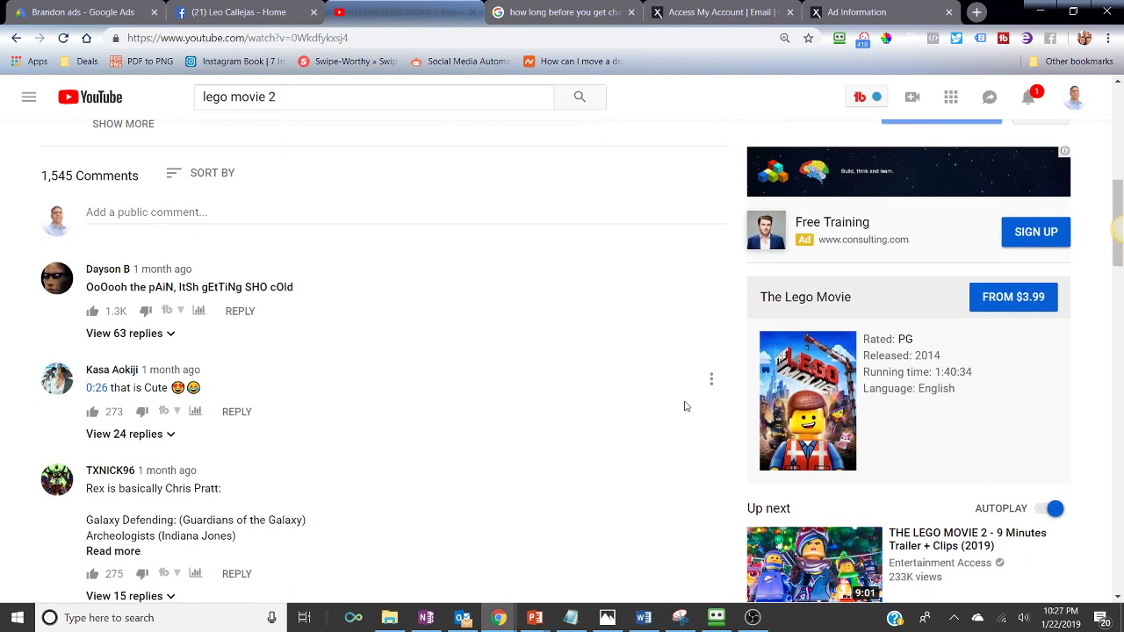
{"action": "scroll", "coordinate": [637, 348], "scroll_direction": "down", "scroll_amount": 3}
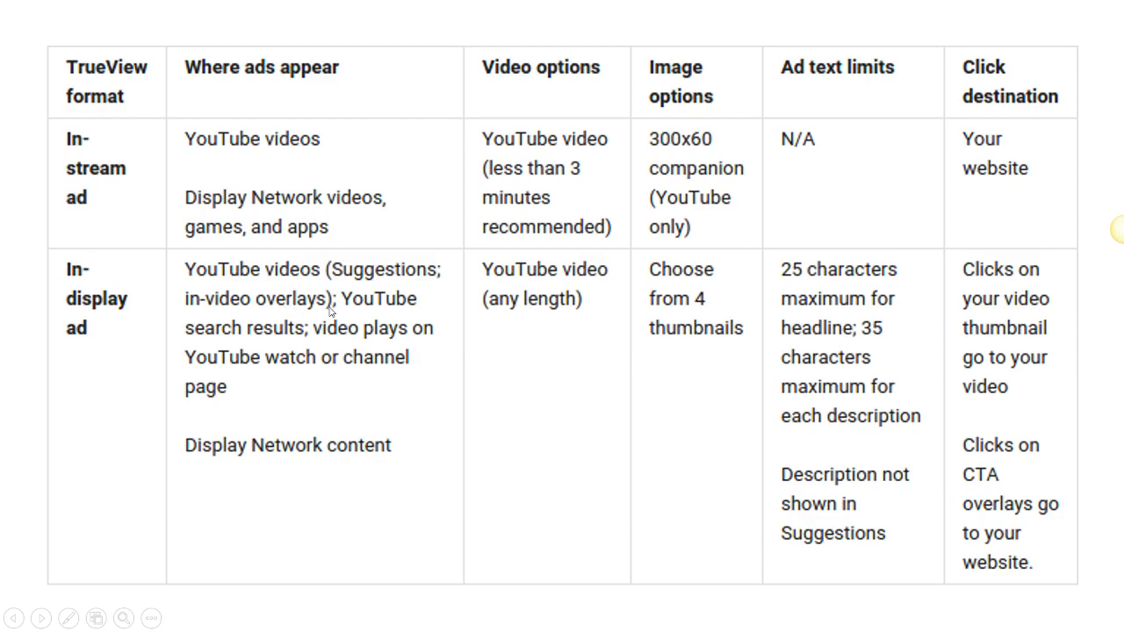
Switch from the slideshow back to the YouTube trailer and skip its in-stream ad
{"action": "key", "text": "alt+Tab"}
{"action": "scroll", "coordinate": [328, 311], "scroll_direction": "up", "scroll_amount": 10}
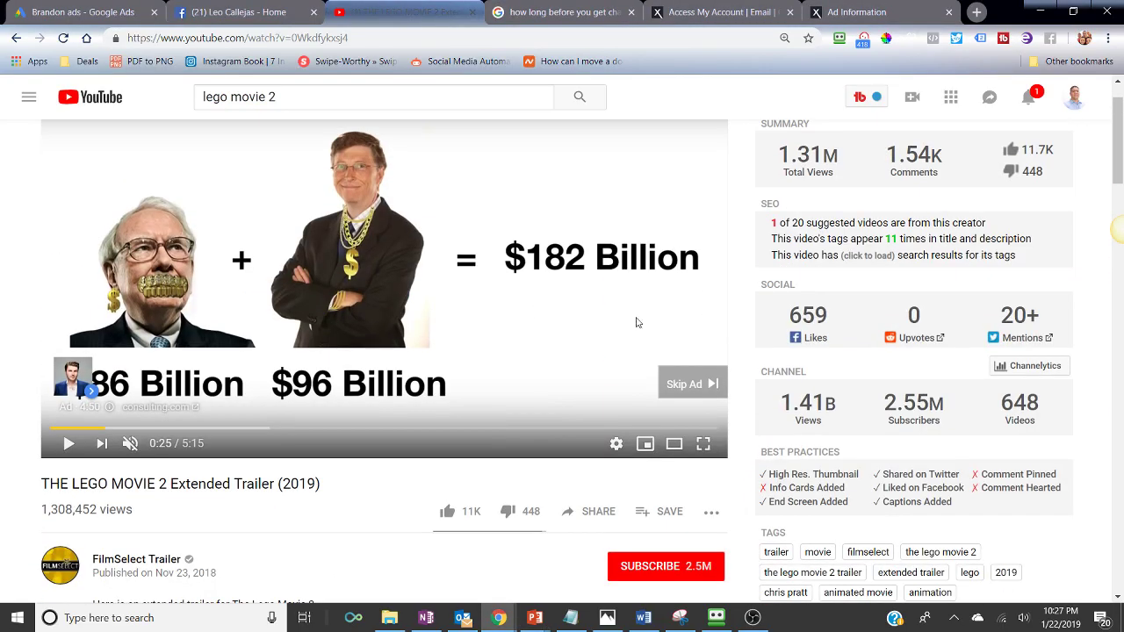
{"action": "left_click", "coordinate": [685, 375]}
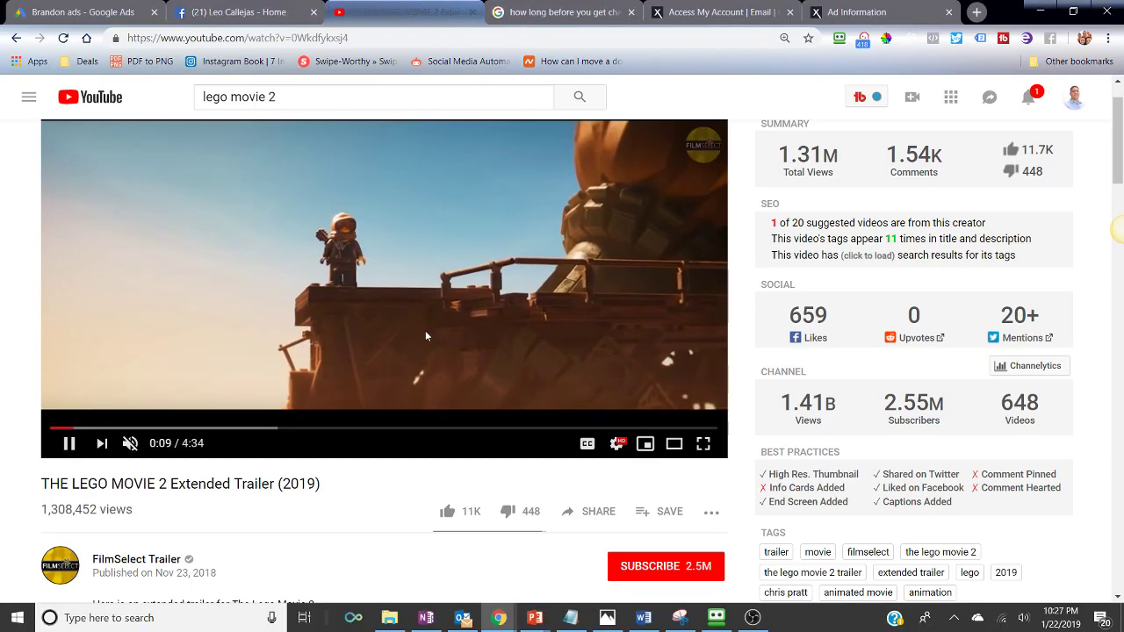
Look over the companion ad and the suggested videos while the trailer plays
{"action": "scroll", "coordinate": [426, 329], "scroll_direction": "down", "scroll_amount": 5}
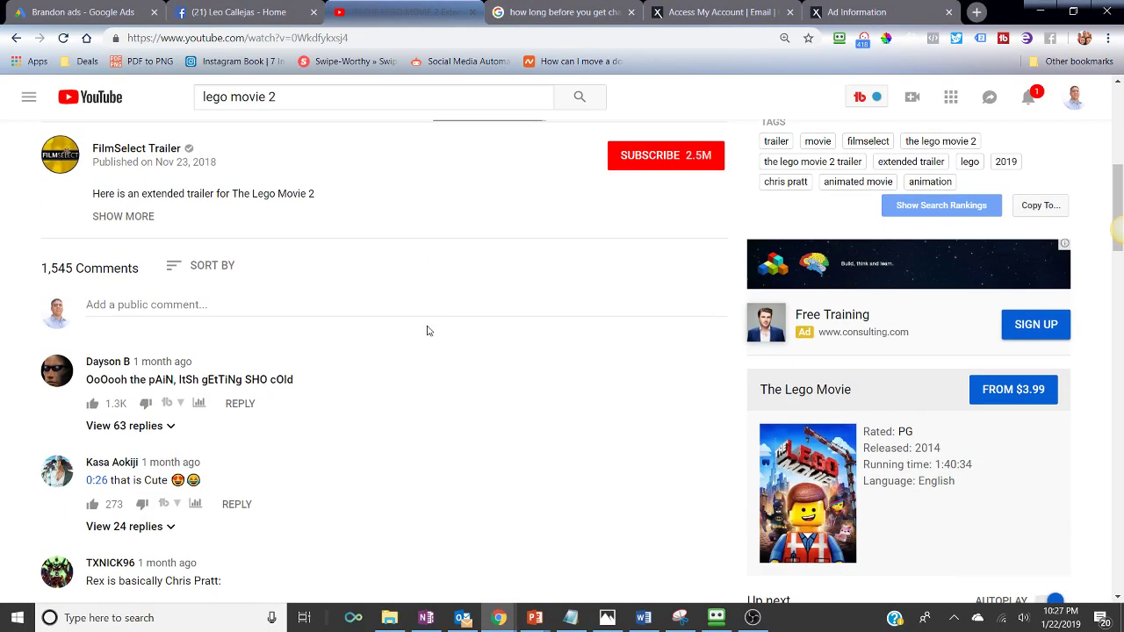
{"action": "scroll", "coordinate": [707, 392], "scroll_direction": "down", "scroll_amount": 4}
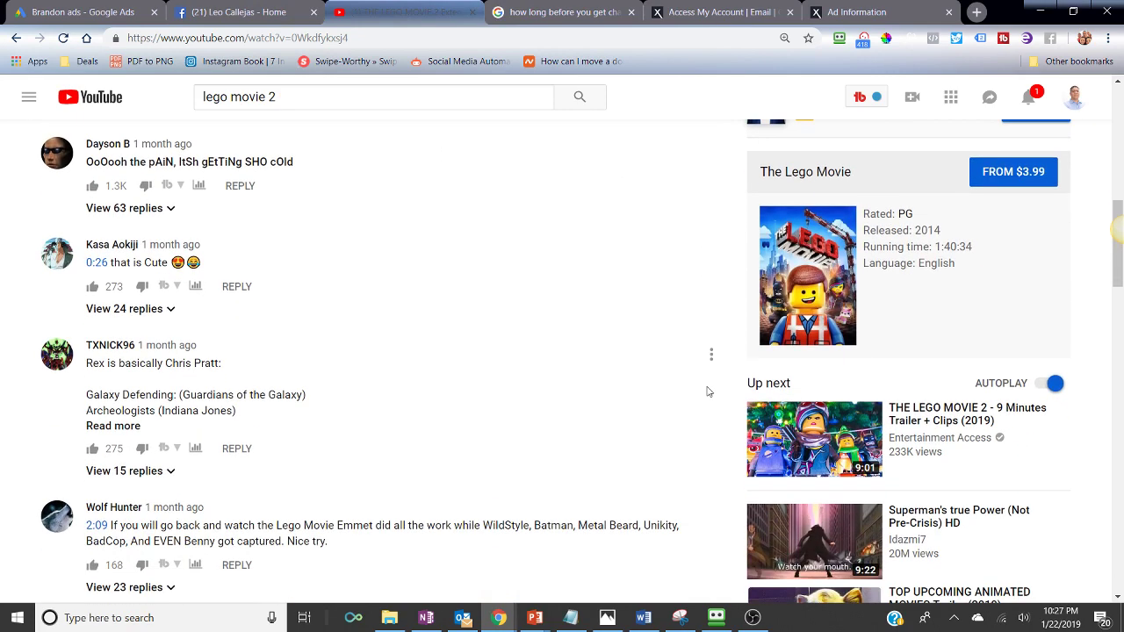
{"action": "scroll", "coordinate": [706, 392], "scroll_direction": "up", "scroll_amount": 10}
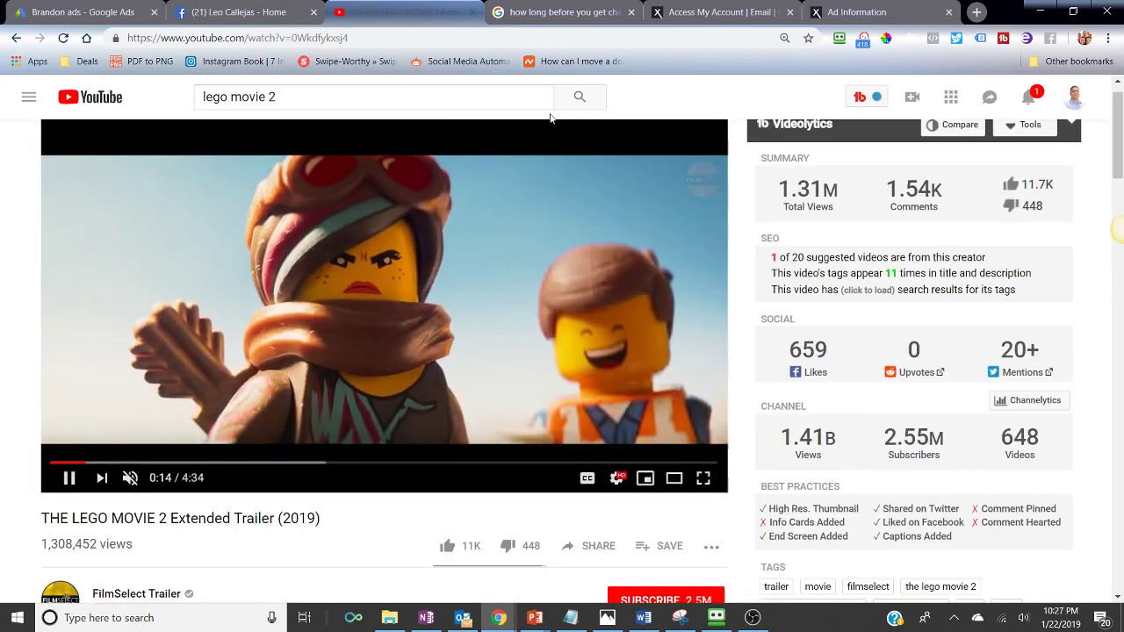
Rerun the "lego movie 2" search and open the Warner Bros. Pictures channel from the top ad
{"action": "left_click", "coordinate": [578, 99]}
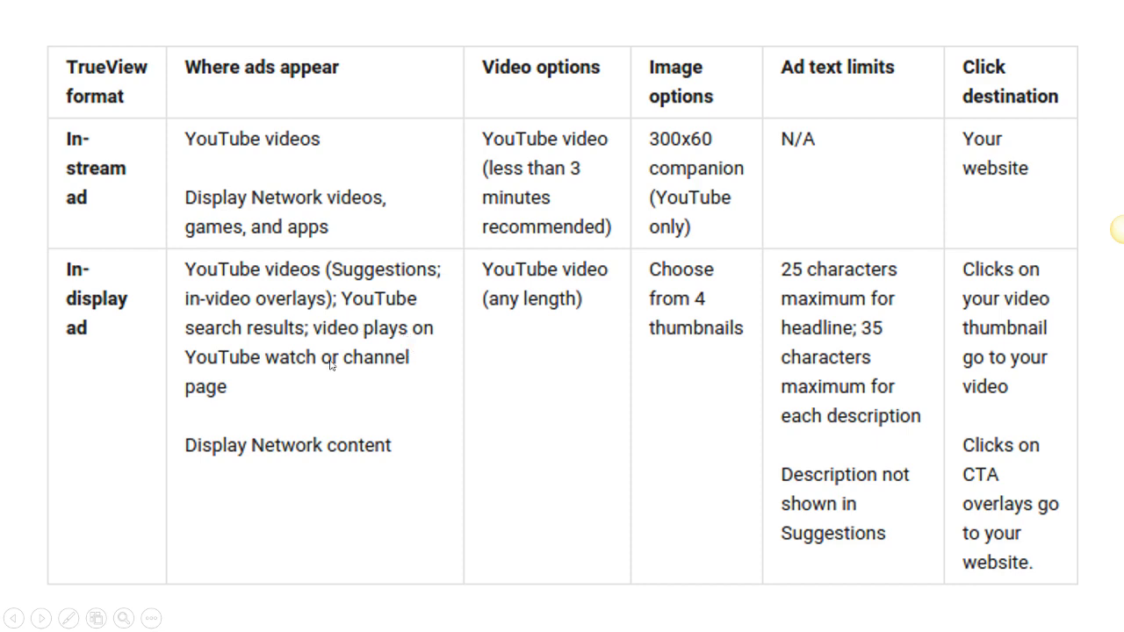
{"action": "key", "text": "alt+Tab"}
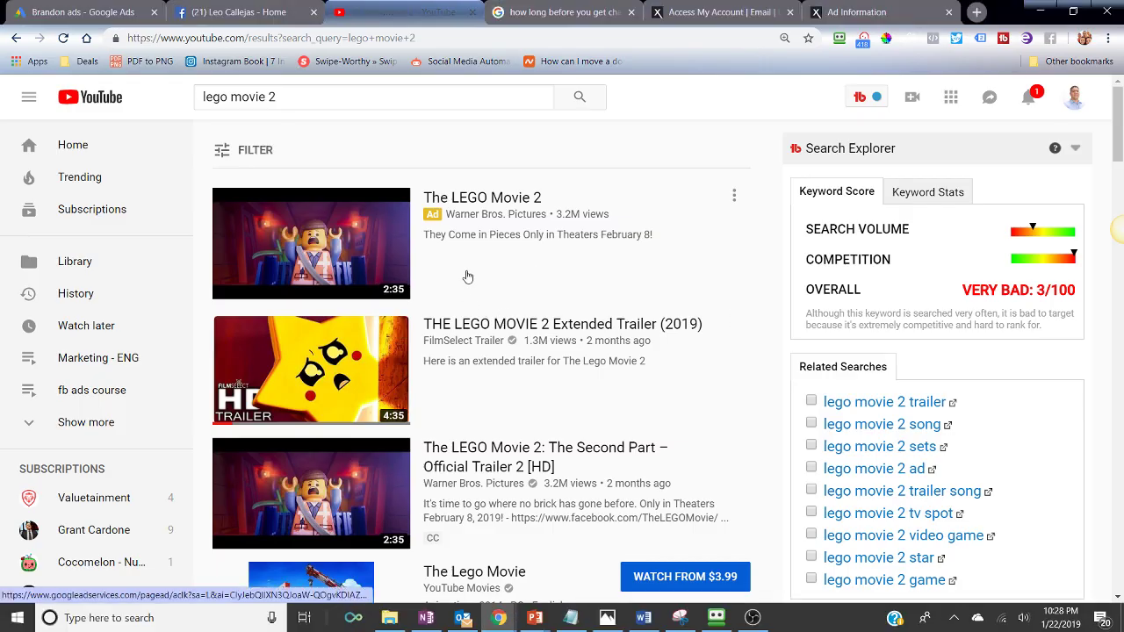
{"action": "left_click", "coordinate": [482, 215]}
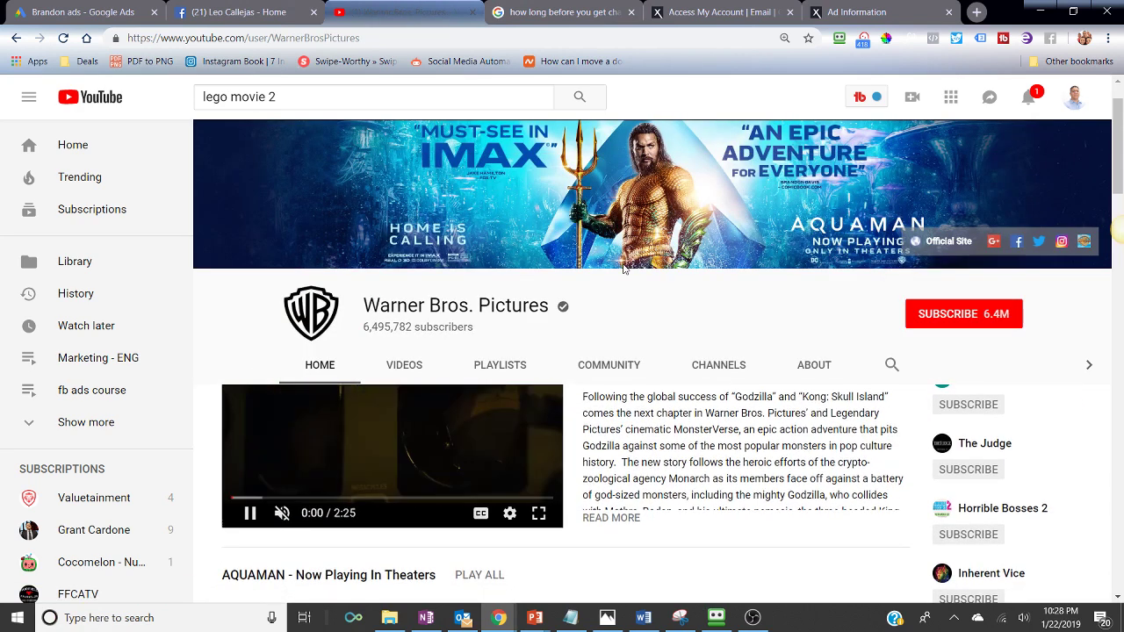
Pause the video on the Warner Bros. Pictures channel page, then compare the page with the in-display row of the TrueView table
{"action": "scroll", "coordinate": [470, 355], "scroll_direction": "down", "scroll_amount": 1}
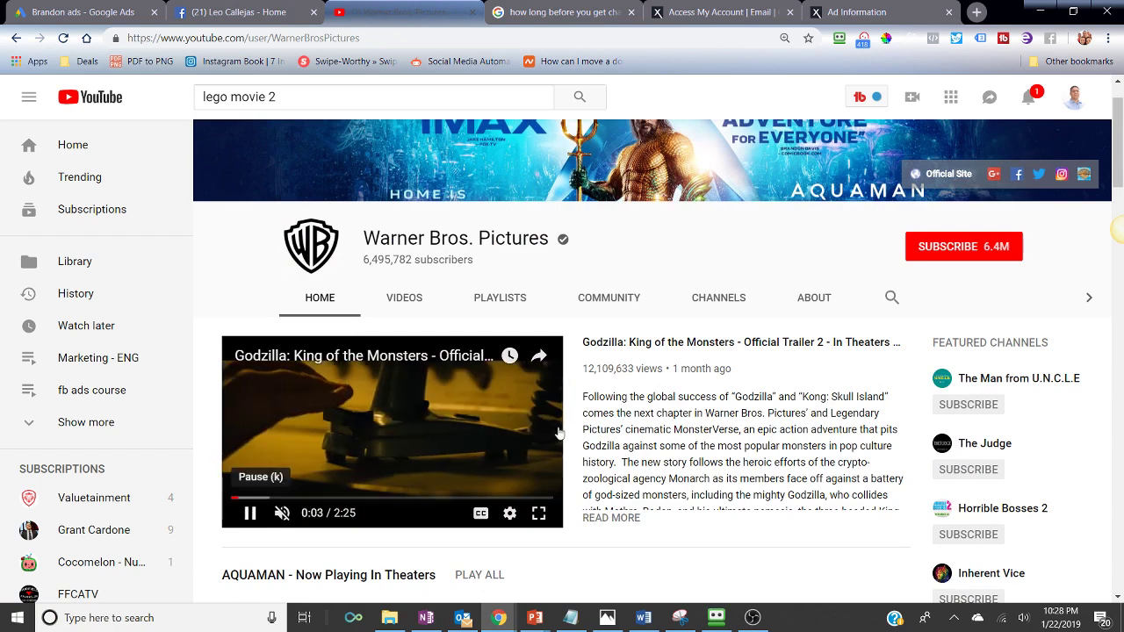
{"action": "left_click", "coordinate": [250, 513]}
{"action": "scroll", "coordinate": [601, 428], "scroll_direction": "down", "scroll_amount": 1}
{"action": "scroll", "coordinate": [602, 428], "scroll_direction": "down", "scroll_amount": 1}
{"action": "key", "text": "alt+Tab"}
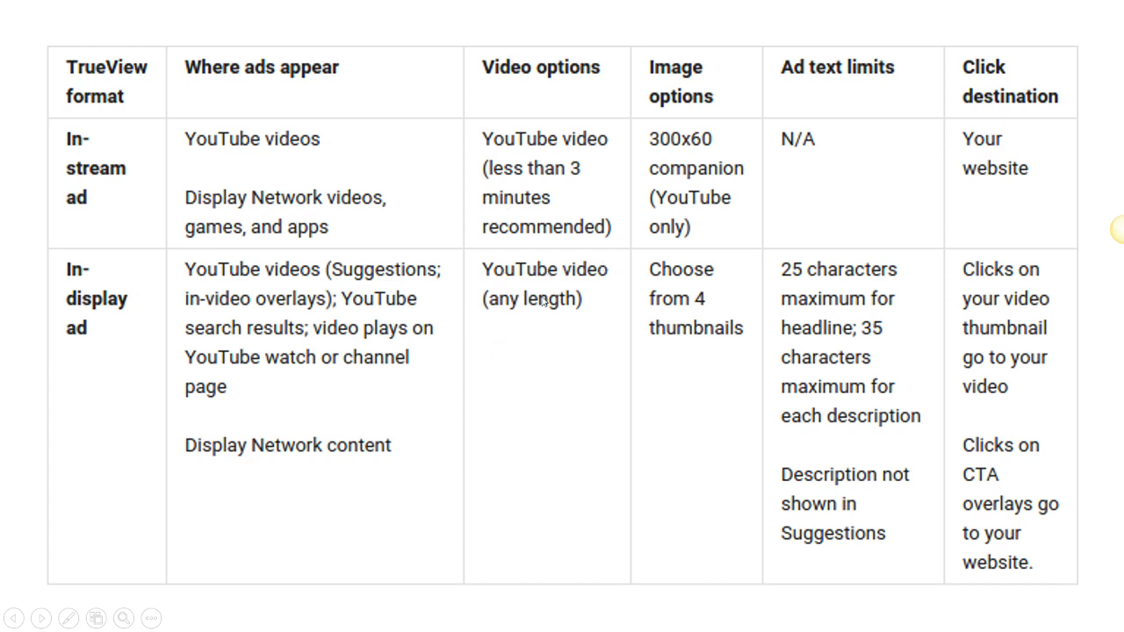
{"action": "key", "text": "alt+Tab"}
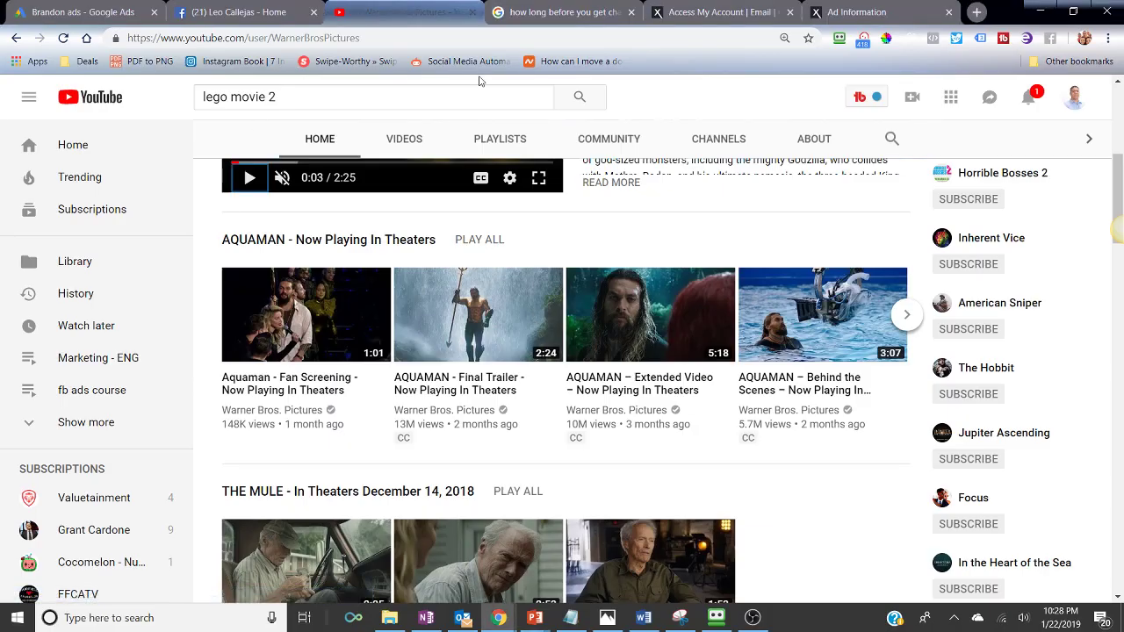
Rerun the "lego movie 2" search, view the video behind the How To Train Your Dragon ad, and return to the results
{"action": "left_click", "coordinate": [576, 97]}
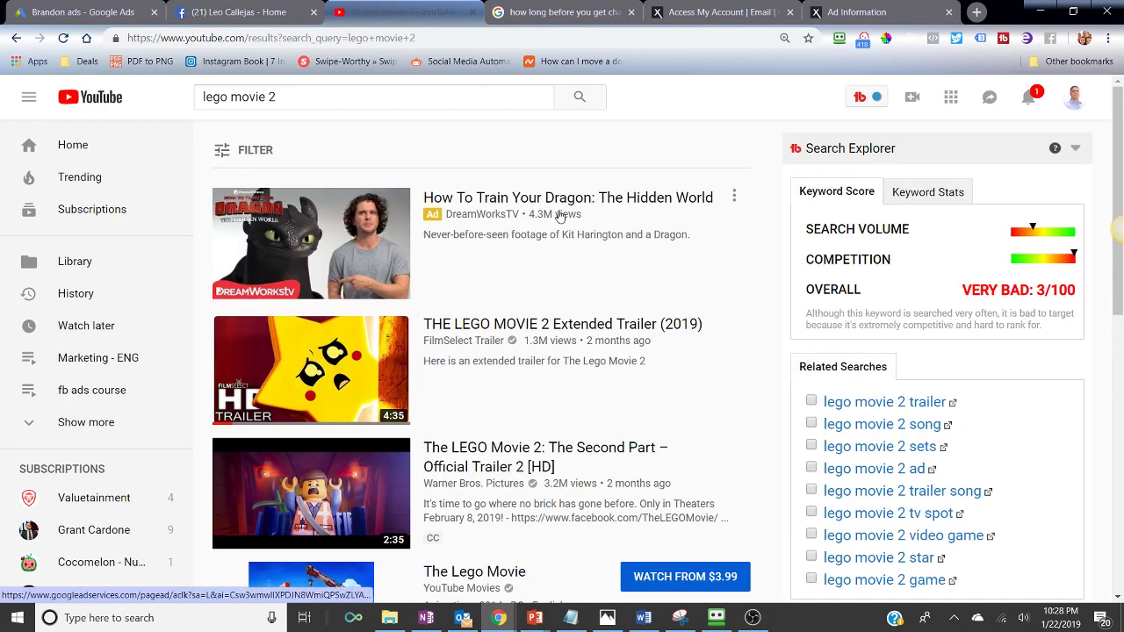
{"action": "mouse_move", "coordinate": [354, 296]}
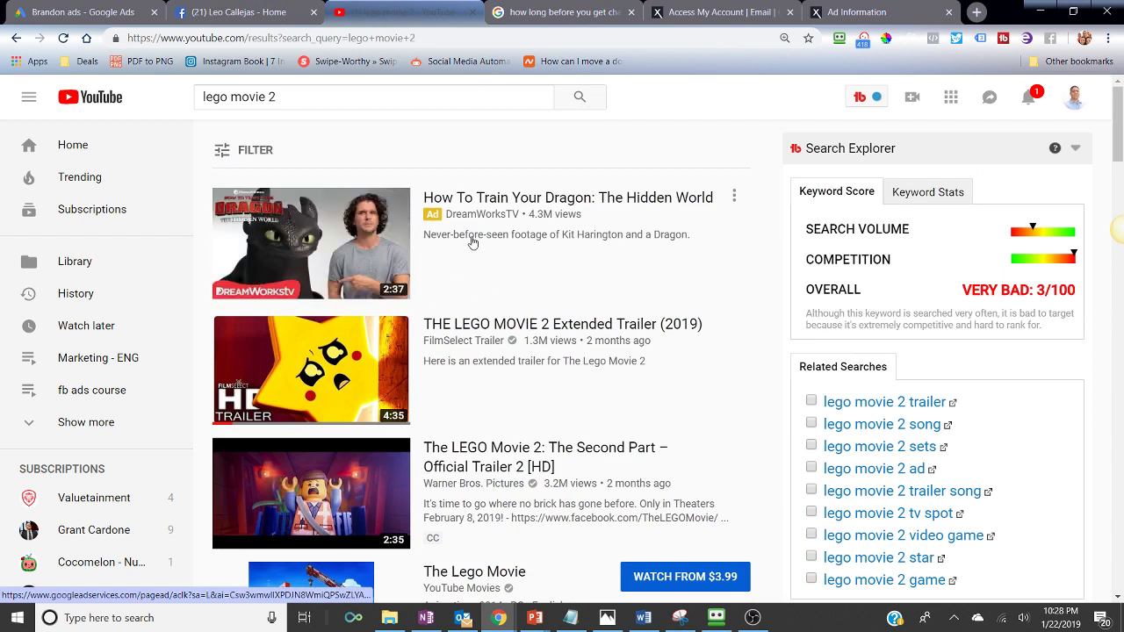
{"action": "left_click", "coordinate": [507, 204]}
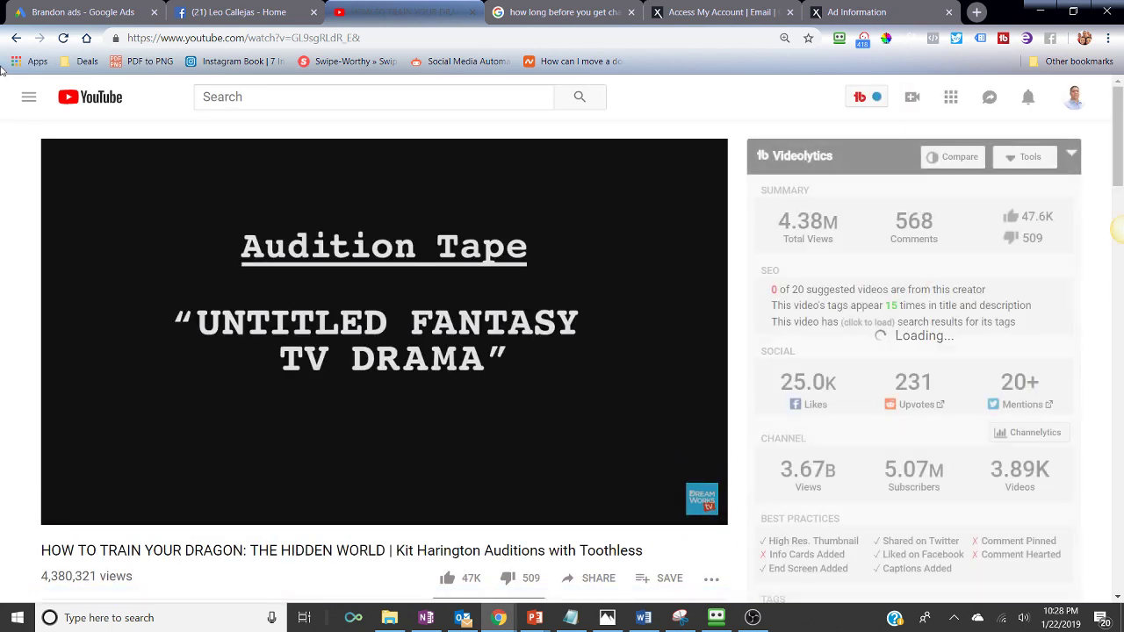
{"action": "left_click", "coordinate": [16, 38]}
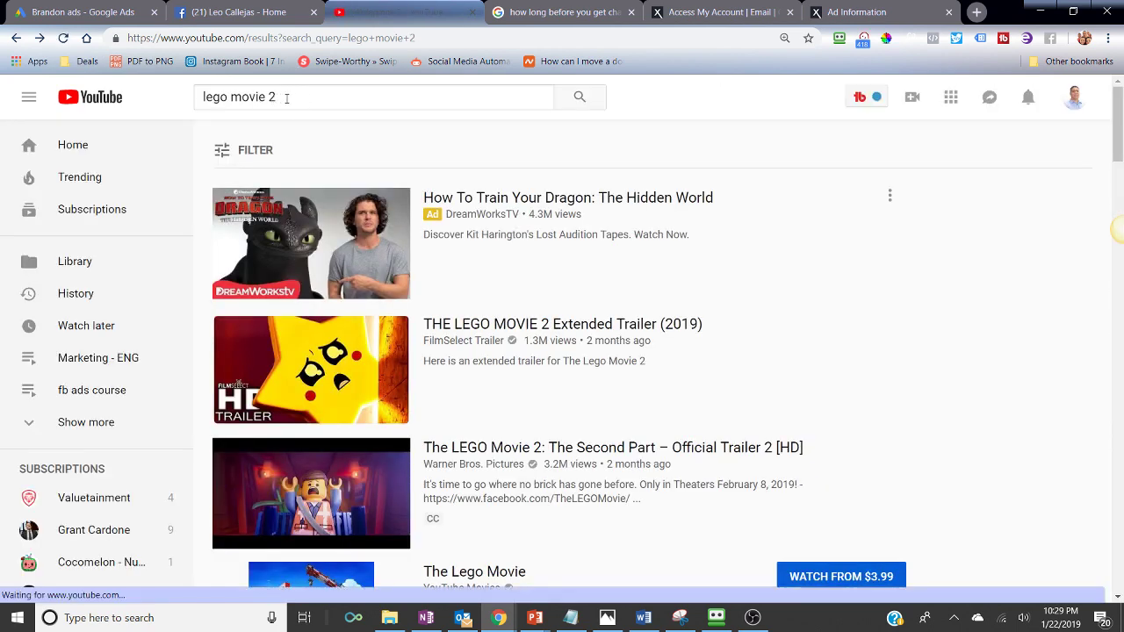
Change the YouTube search to "lego 2 movie" and run it
{"action": "left_click_drag", "start_coordinate": [277, 97], "coordinate": [231, 97]}
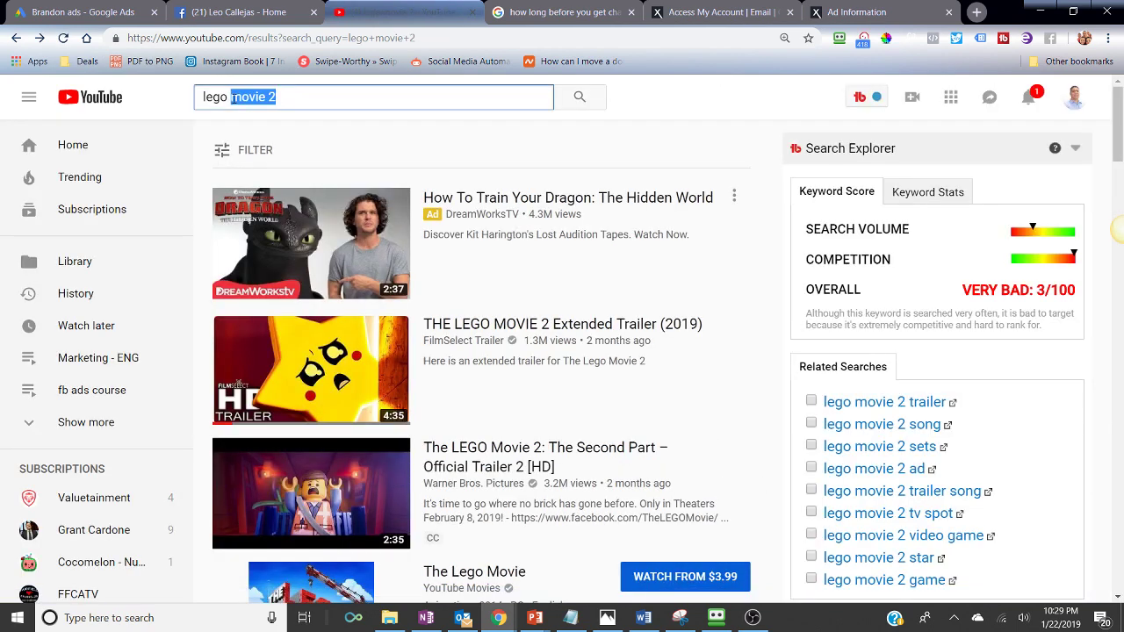
{"action": "type", "text": "2 movie"}
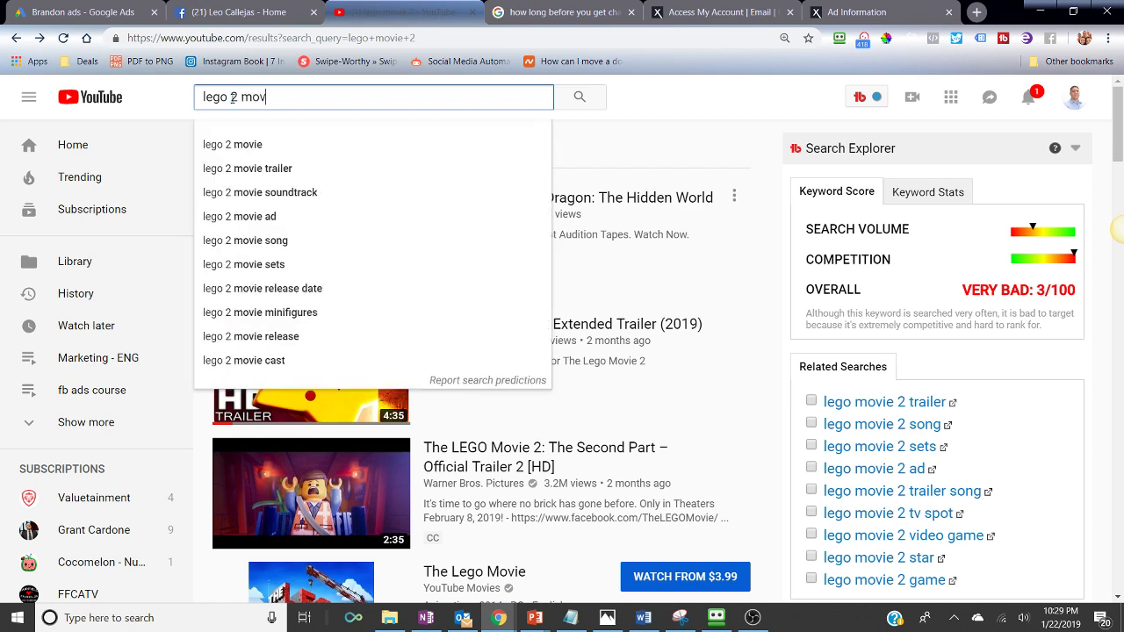
{"action": "key", "text": "Return"}
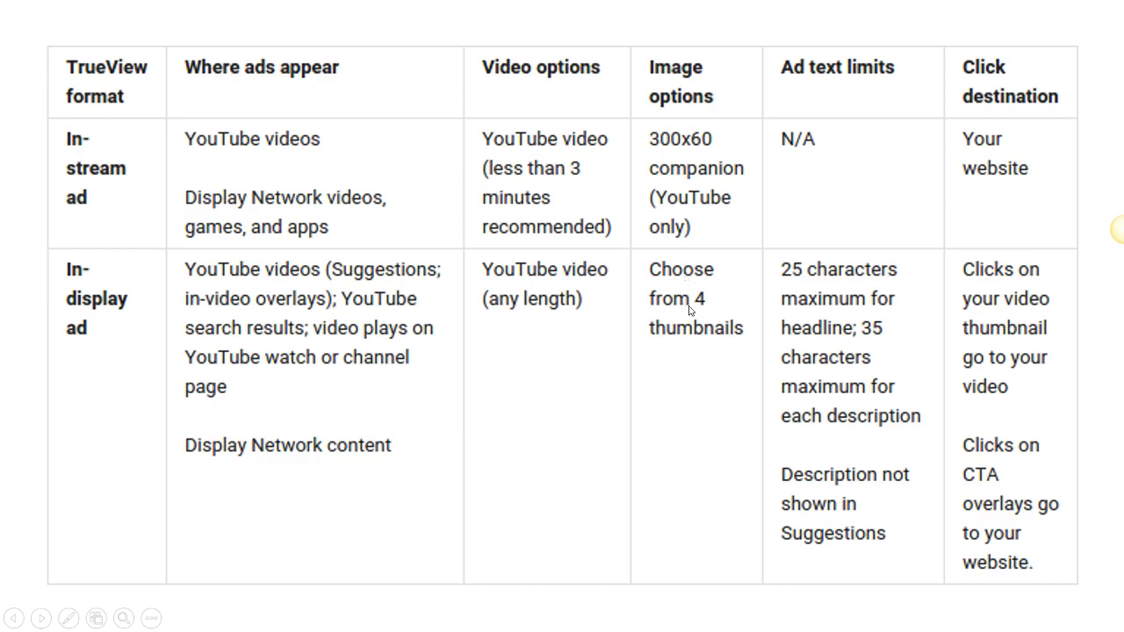
Return from the TrueView table to YouTube and open the list of uploaded videos on the account's own channel
{"action": "key", "text": "alt+Tab"}
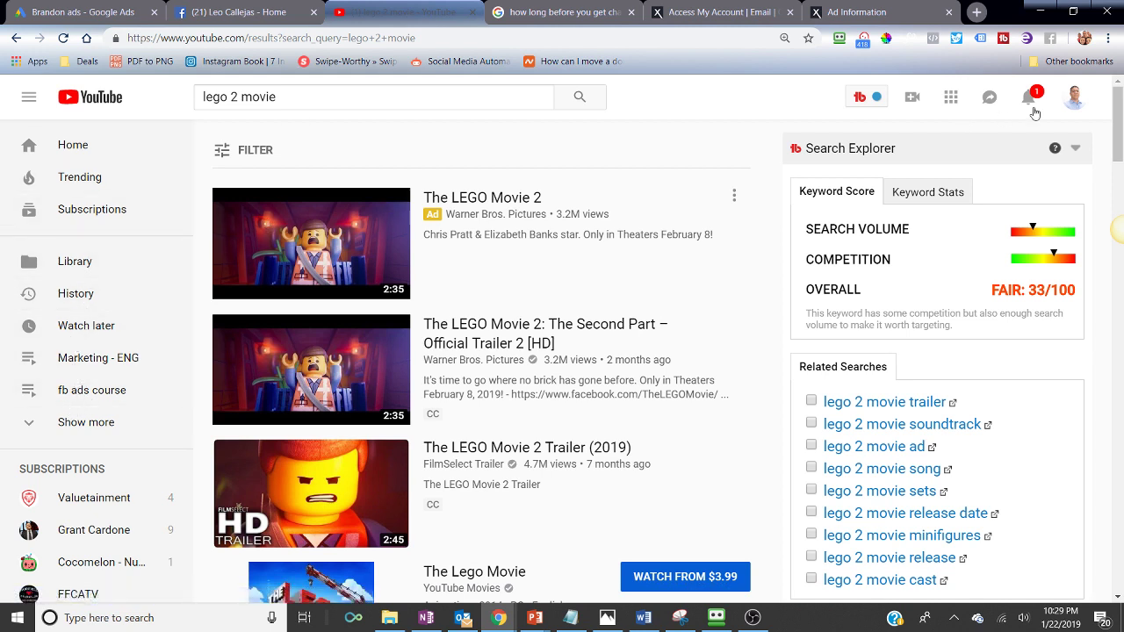
{"action": "left_click", "coordinate": [1073, 98]}
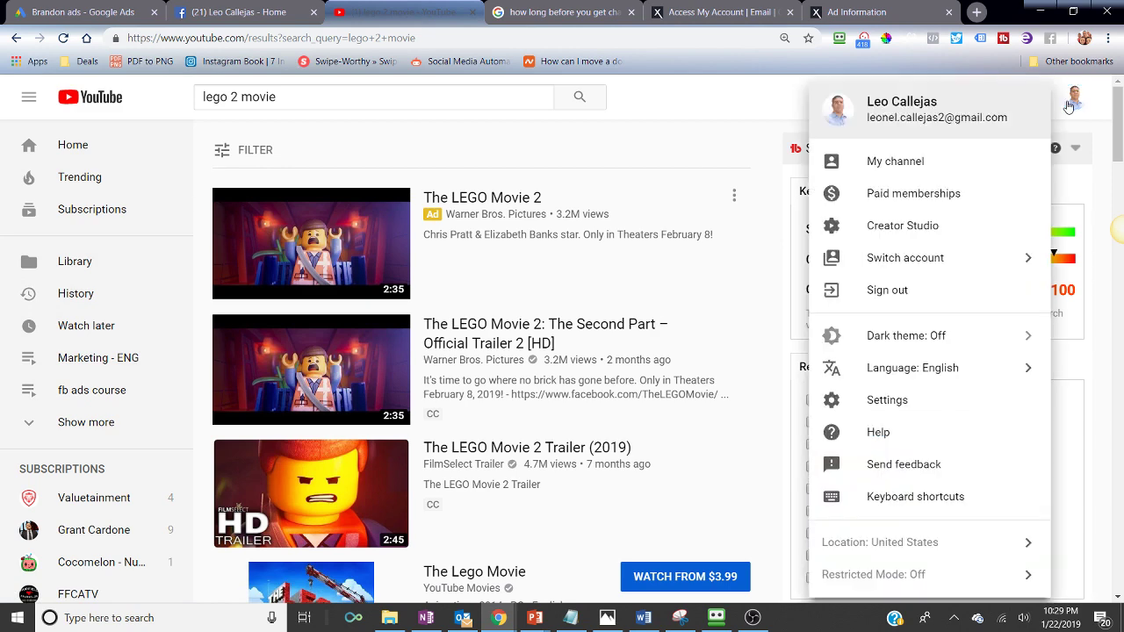
{"action": "left_click", "coordinate": [913, 158]}
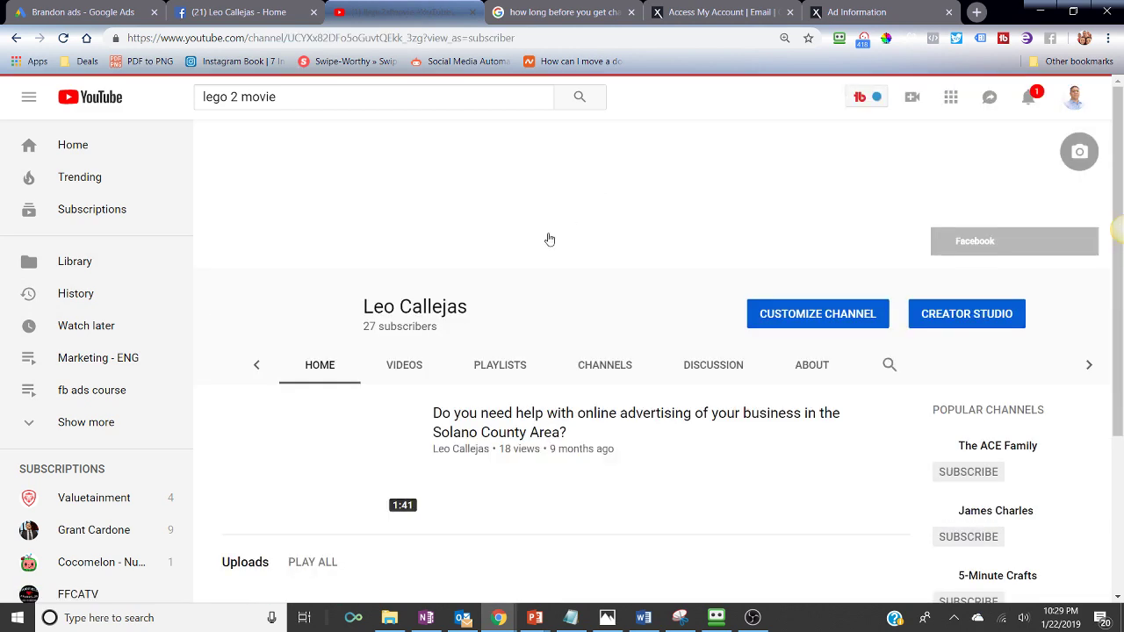
{"action": "left_click", "coordinate": [407, 364]}
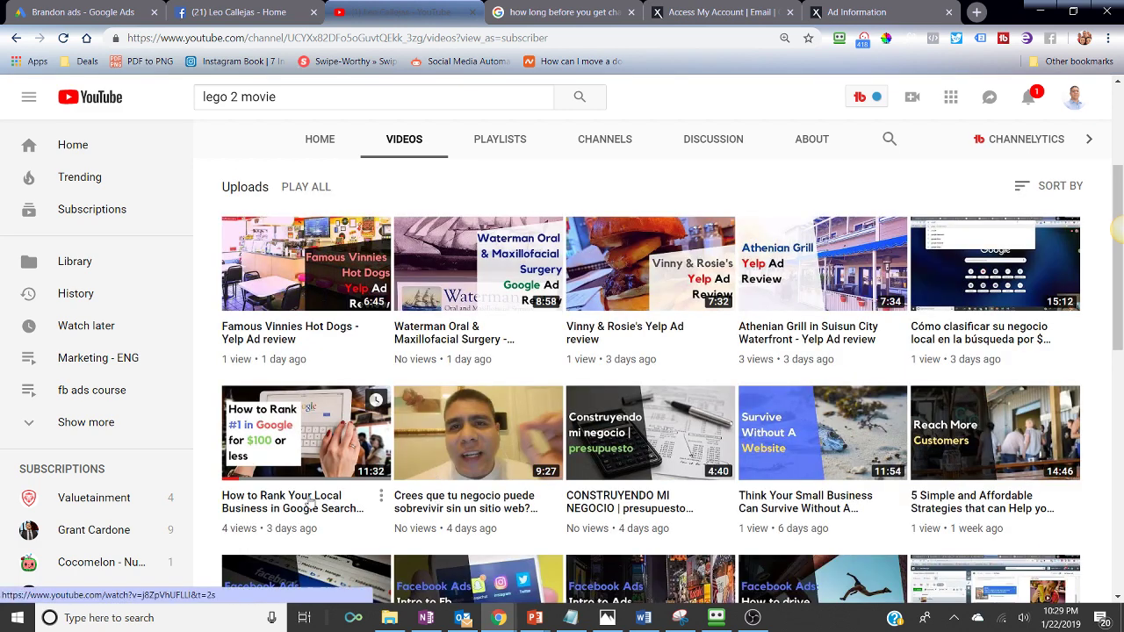
Open "How to Rank Your Local Business in Google Search Results for $100 or Less?" for editing and examine its thumbnail choices
{"action": "left_click", "coordinate": [309, 502]}
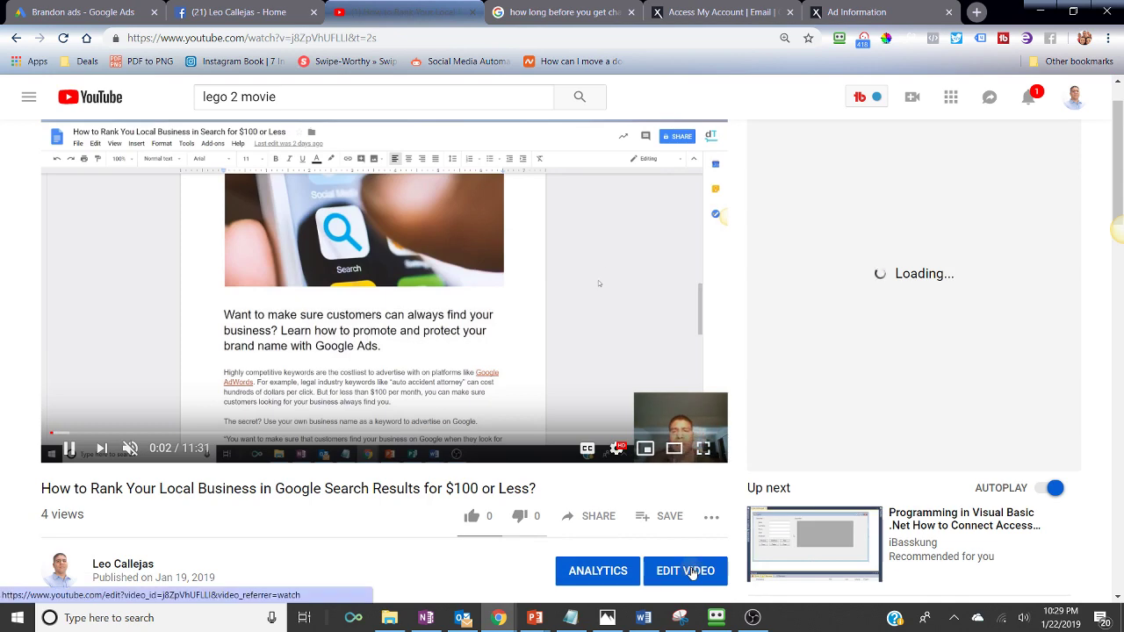
{"action": "left_click", "coordinate": [691, 572]}
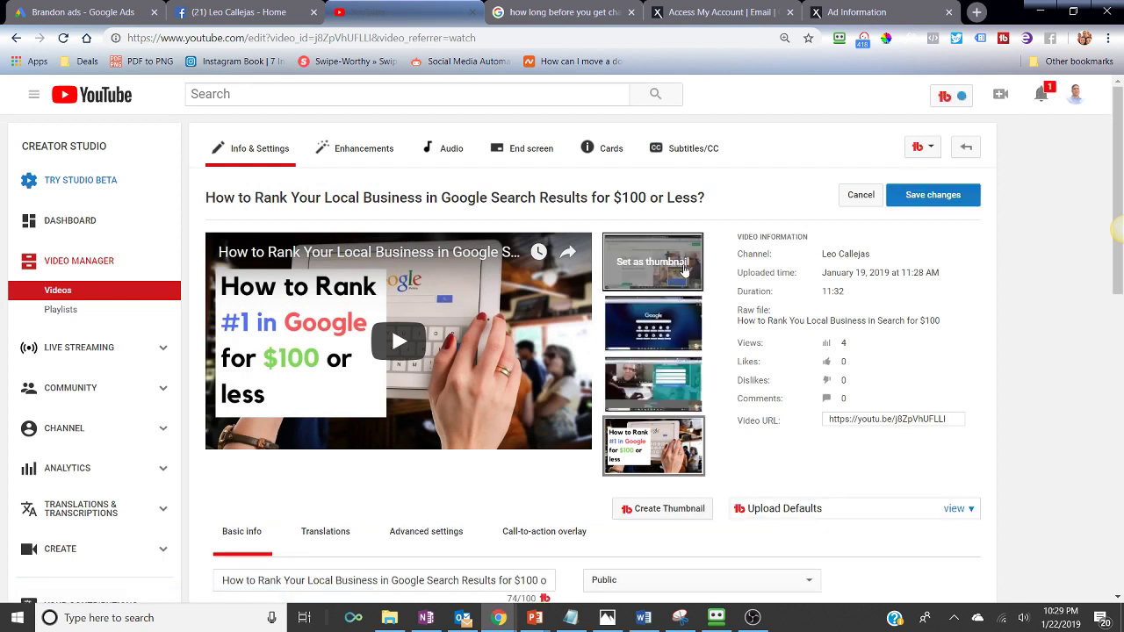
{"action": "mouse_move", "coordinate": [650, 320]}
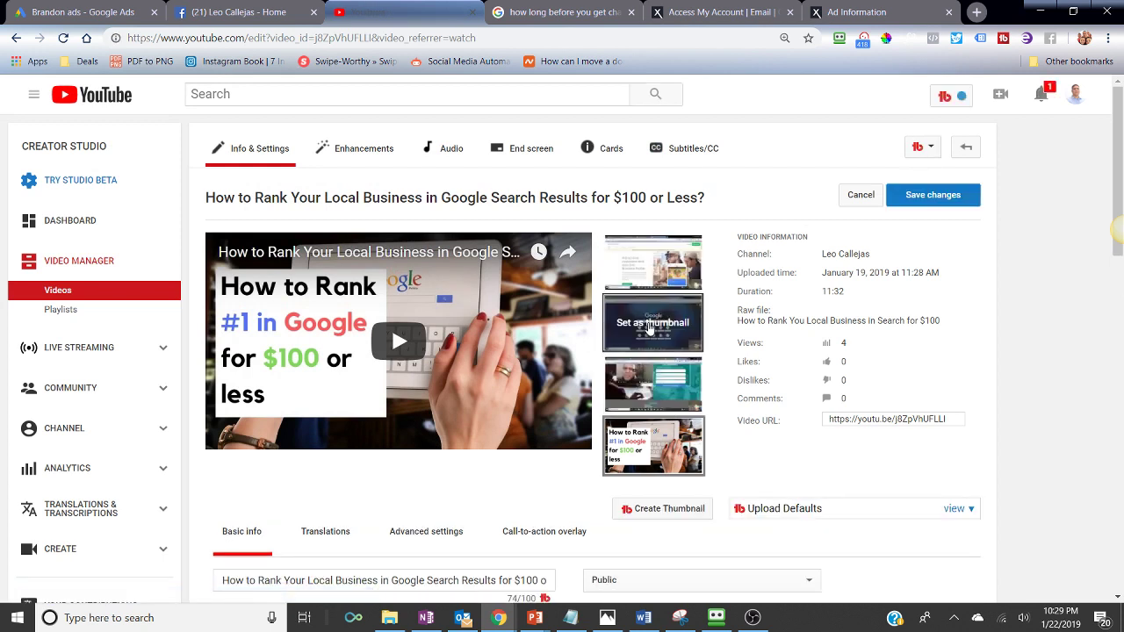
{"action": "mouse_move", "coordinate": [656, 377]}
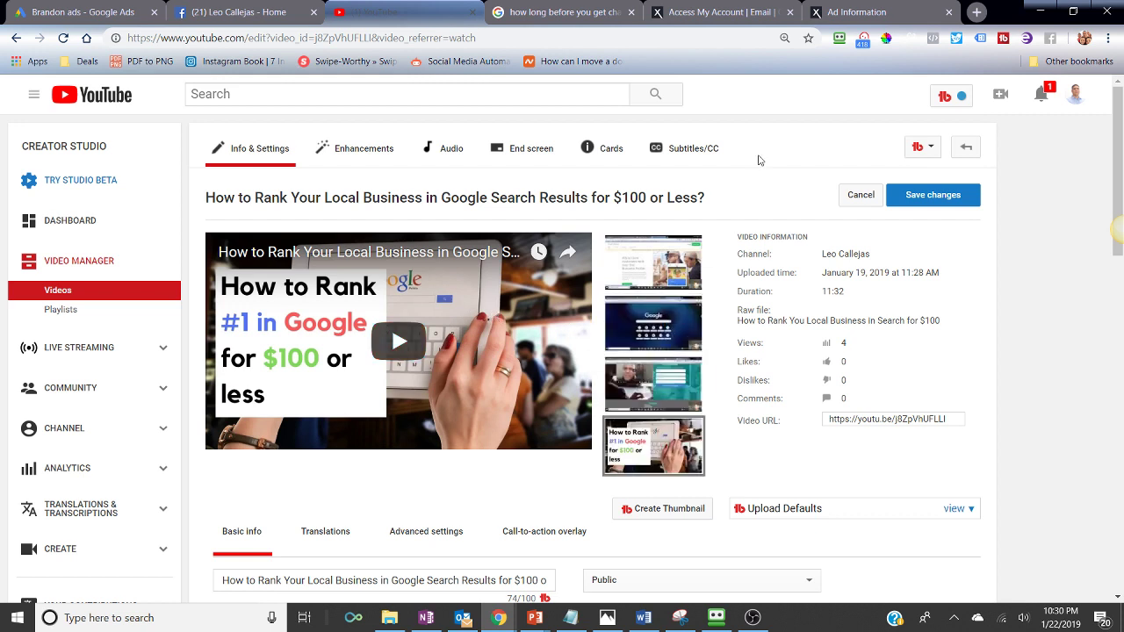
Load canva.com in place of the Xfinity page and dismiss the Canva for Work offer
{"action": "left_click", "coordinate": [727, 24]}
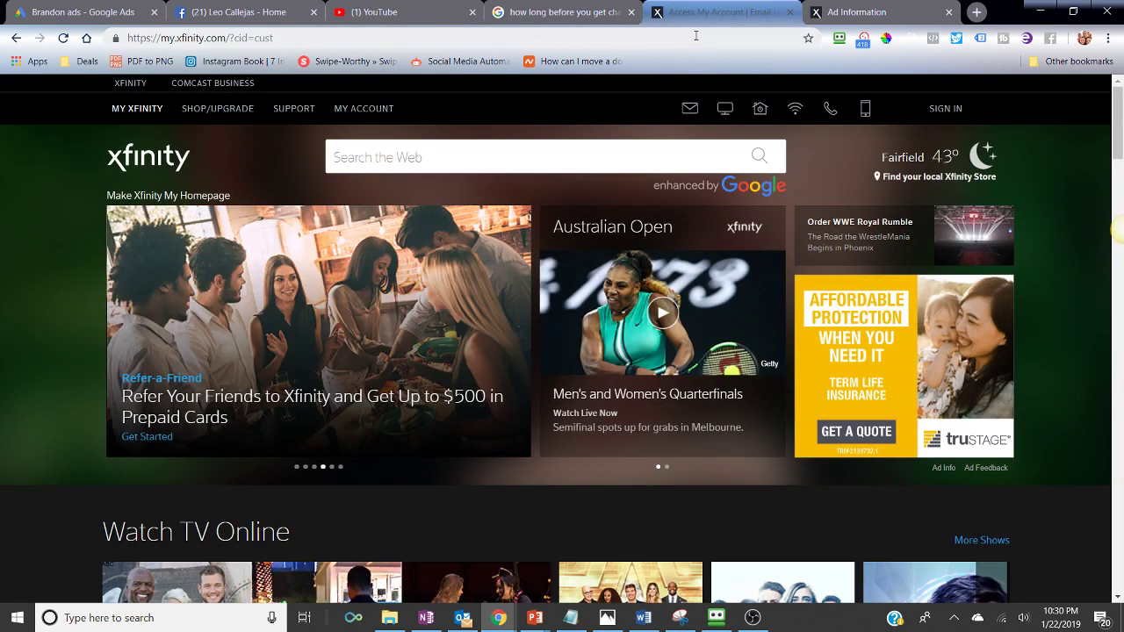
{"action": "left_click", "coordinate": [693, 38]}
{"action": "type", "text": "ca"}
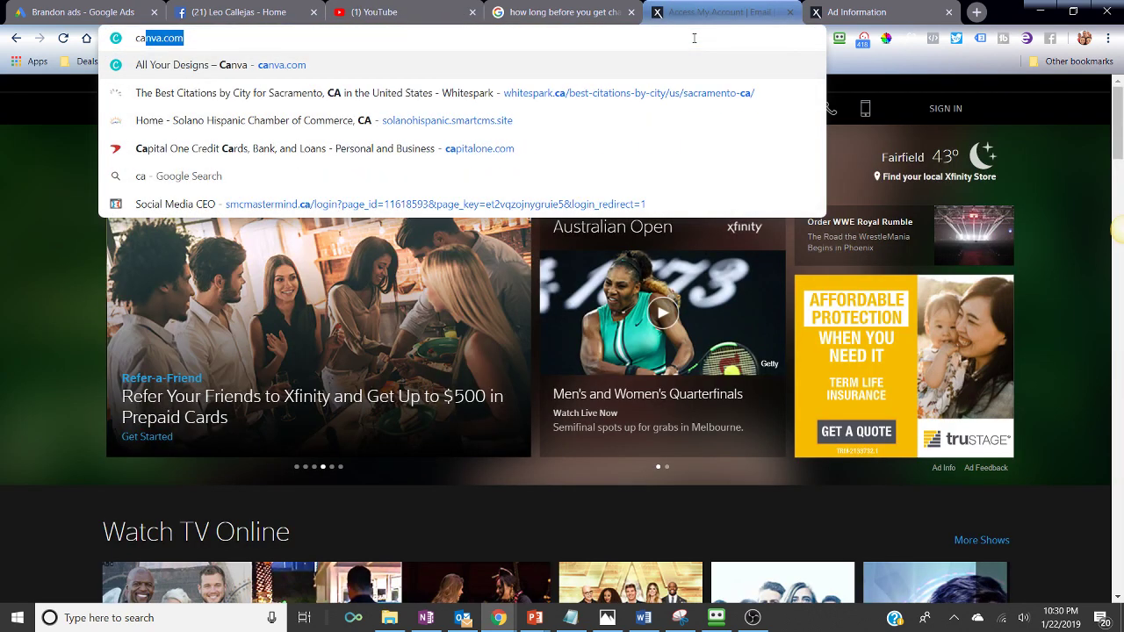
{"action": "key", "text": "Return"}
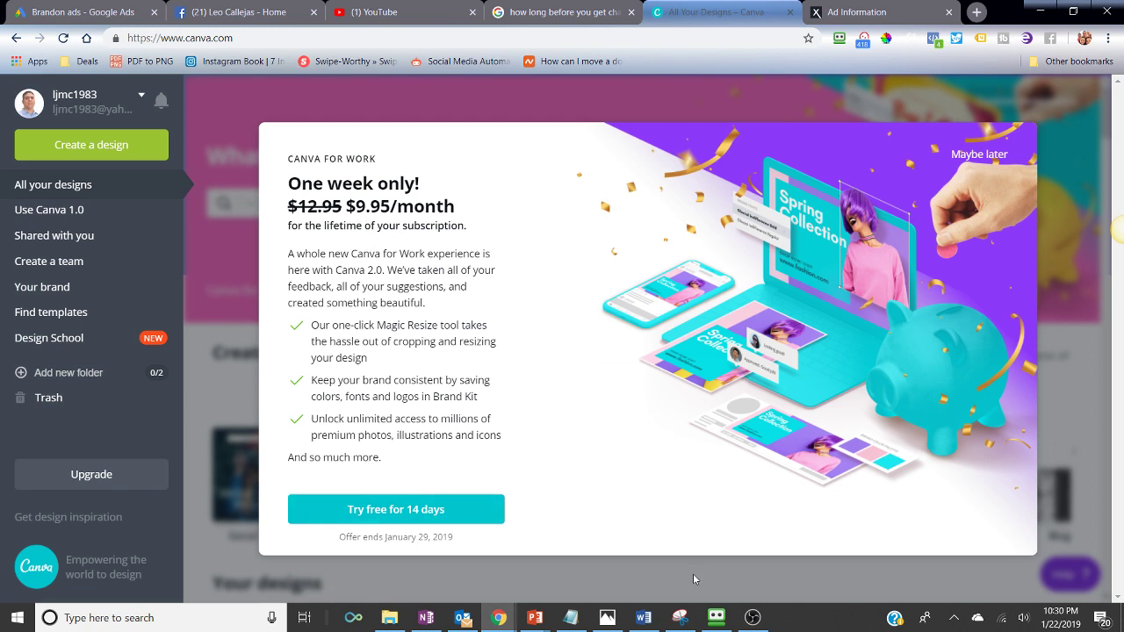
{"action": "left_click", "coordinate": [982, 151]}
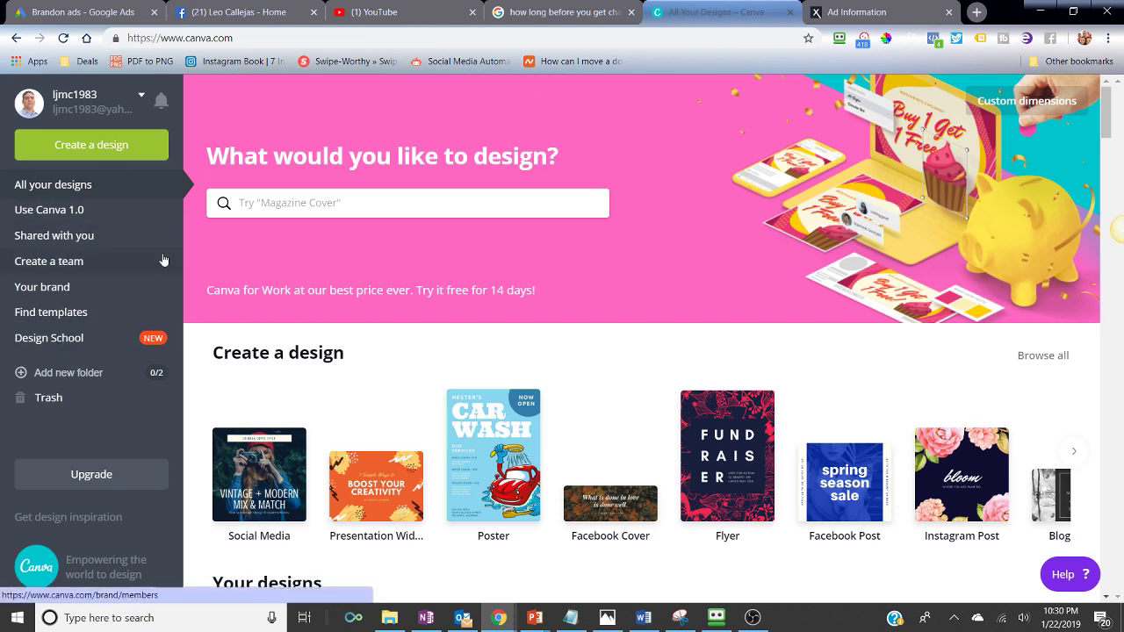
Create a blank YouTube Thumbnail design (1280 px × 720 px) in Canva and browse the thumbnail templates
{"action": "left_click", "coordinate": [290, 202]}
{"action": "type", "text": "you"}
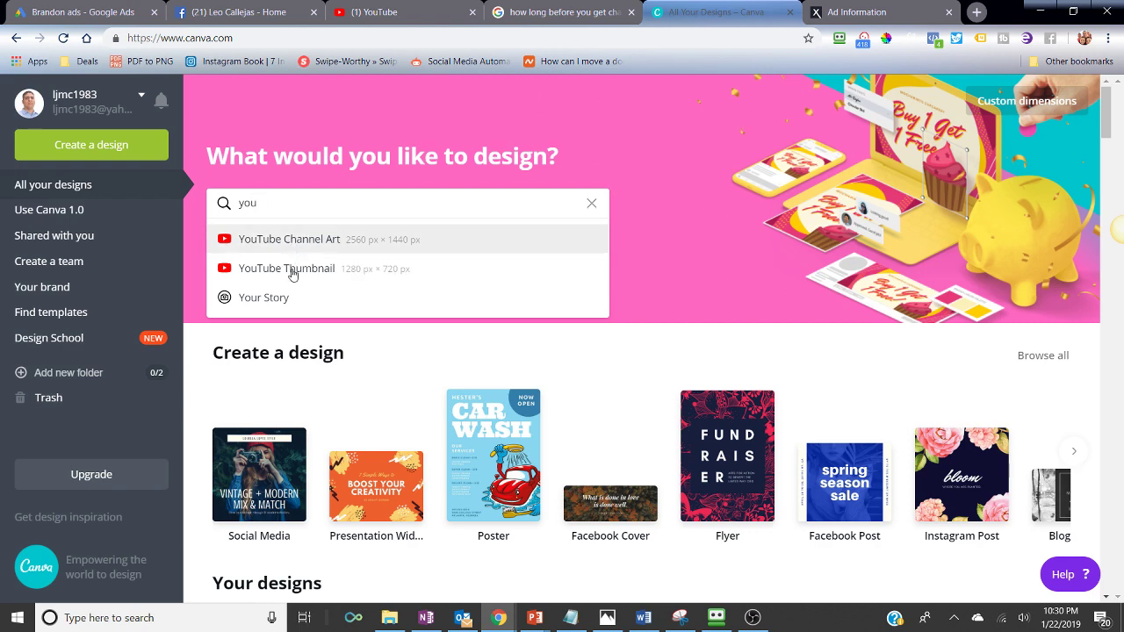
{"action": "left_click", "coordinate": [290, 269]}
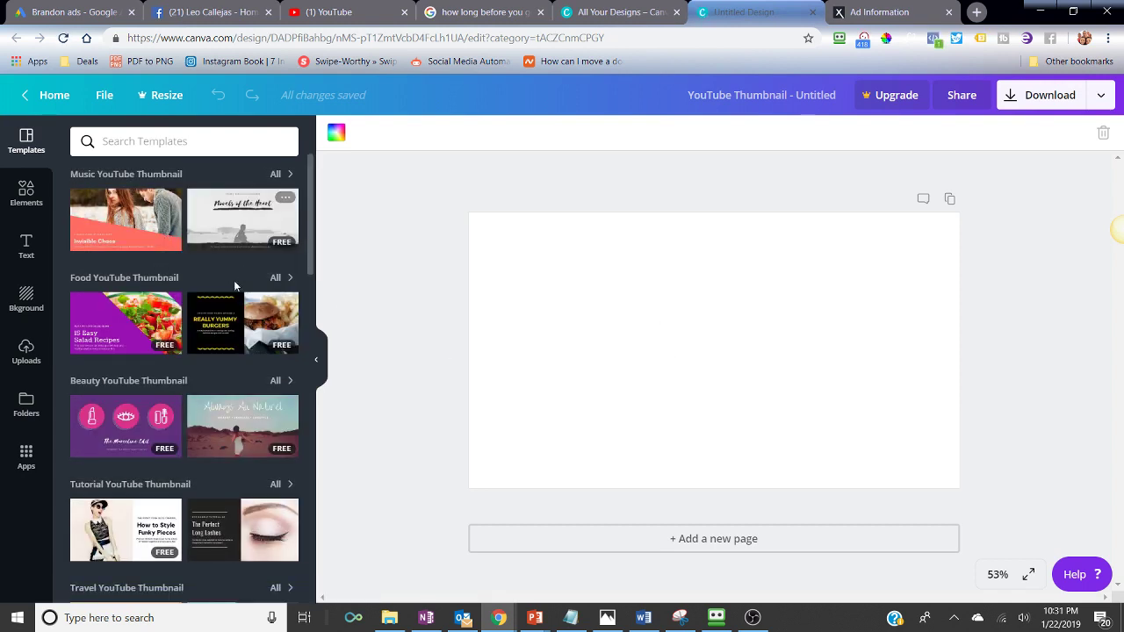
{"action": "scroll", "coordinate": [199, 384], "scroll_direction": "down", "scroll_amount": 2}
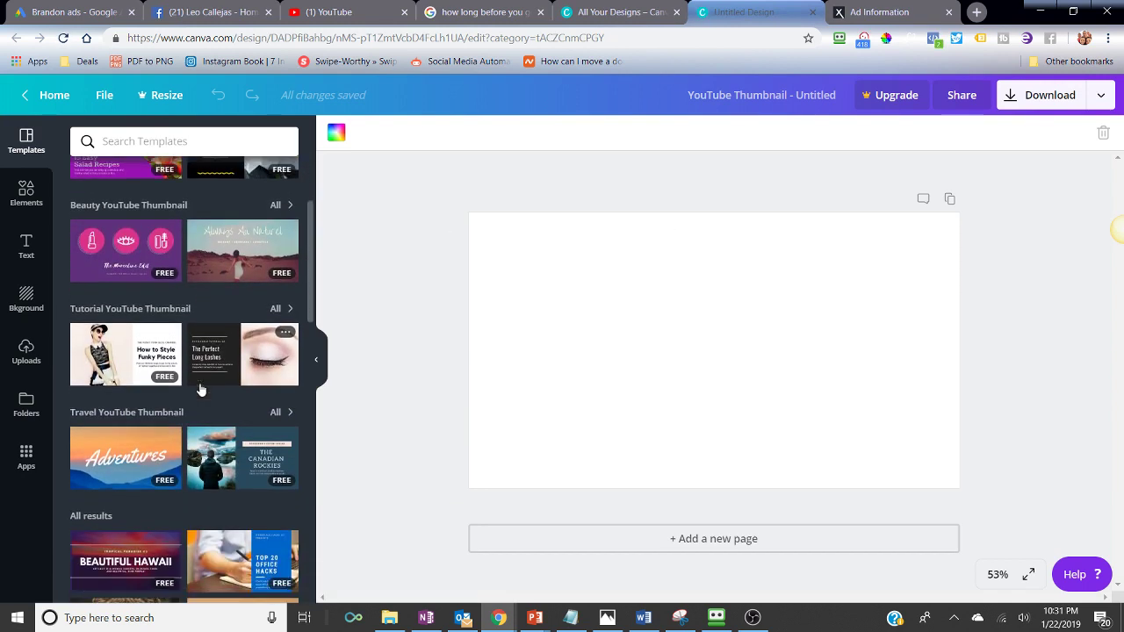
{"action": "scroll", "coordinate": [200, 389], "scroll_direction": "down", "scroll_amount": 1}
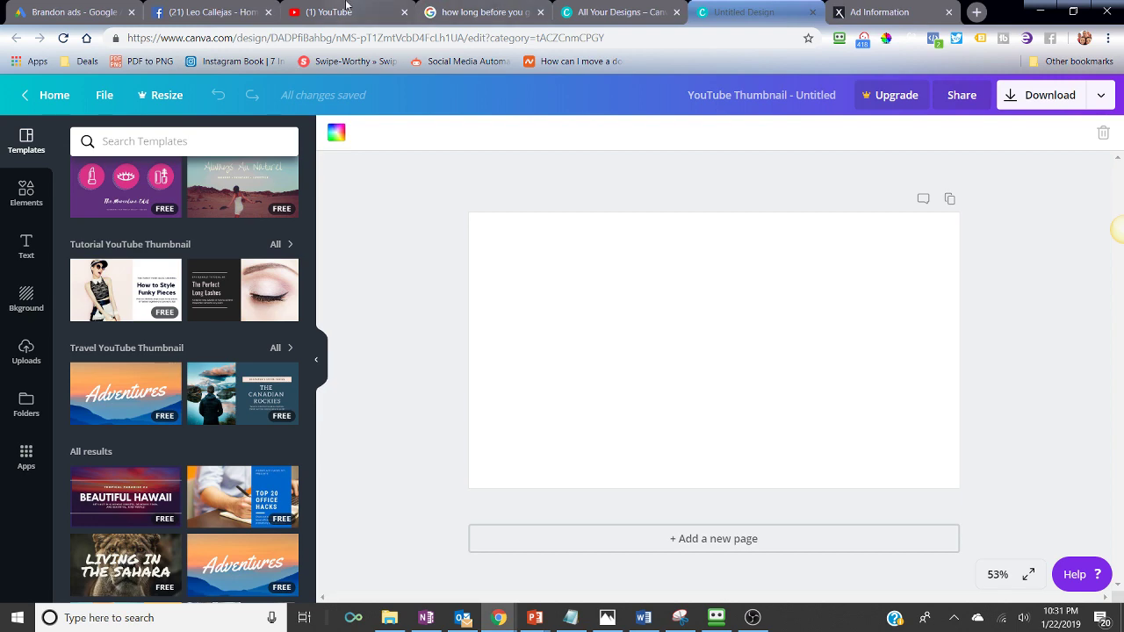
Go back to the YouTube video's edit page and review its thumbnail choices again
{"action": "left_click", "coordinate": [346, 12]}
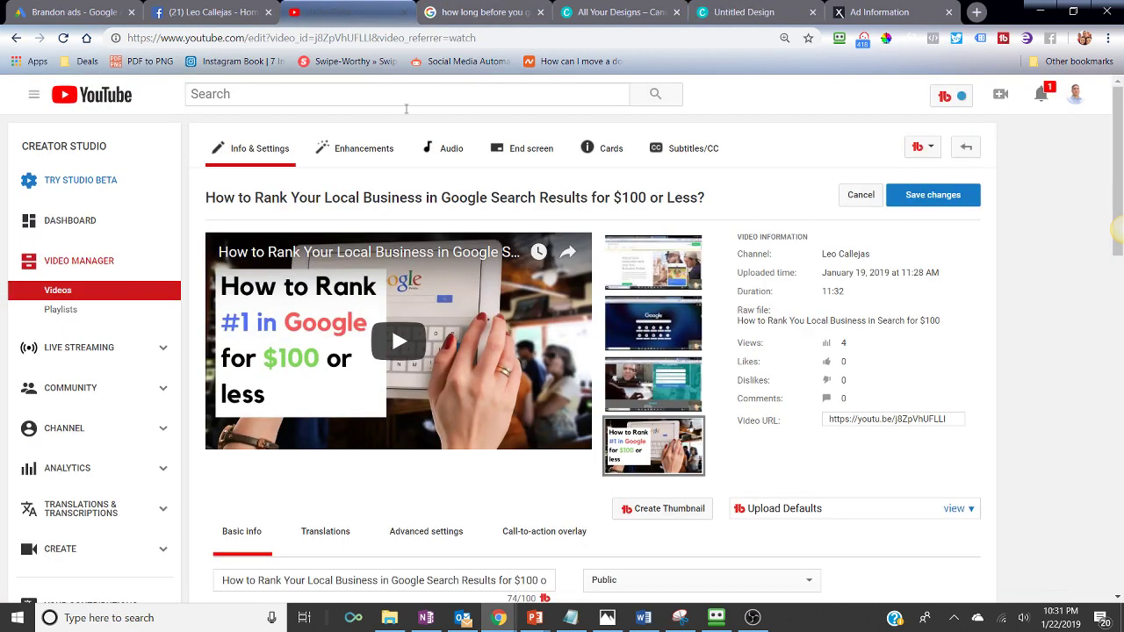
{"action": "mouse_move", "coordinate": [652, 362]}
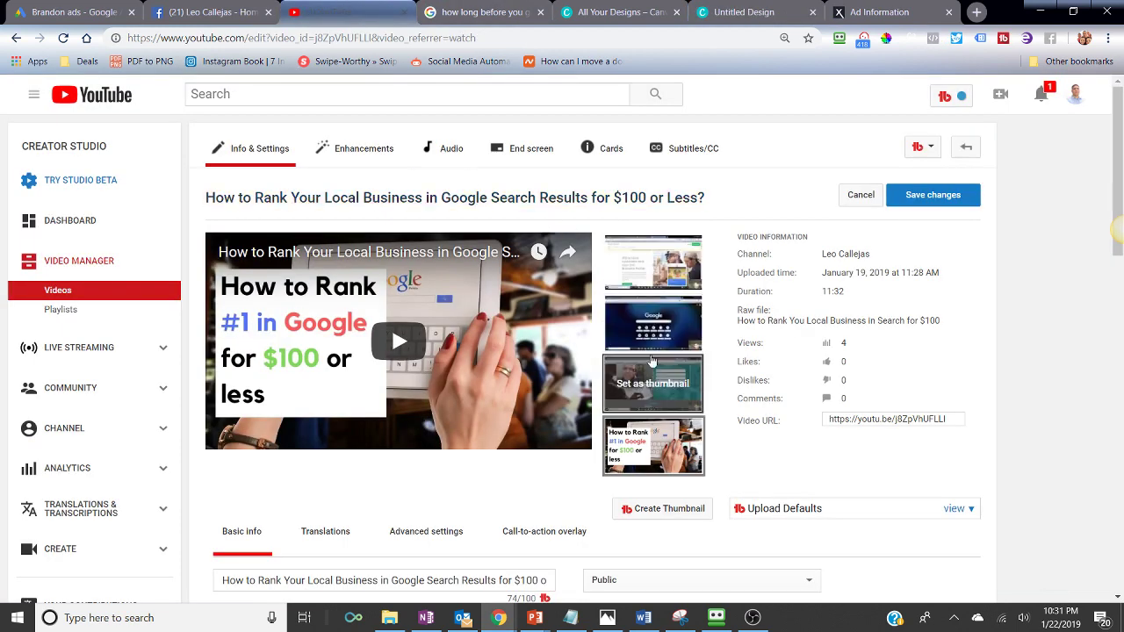
{"action": "mouse_move", "coordinate": [654, 286]}
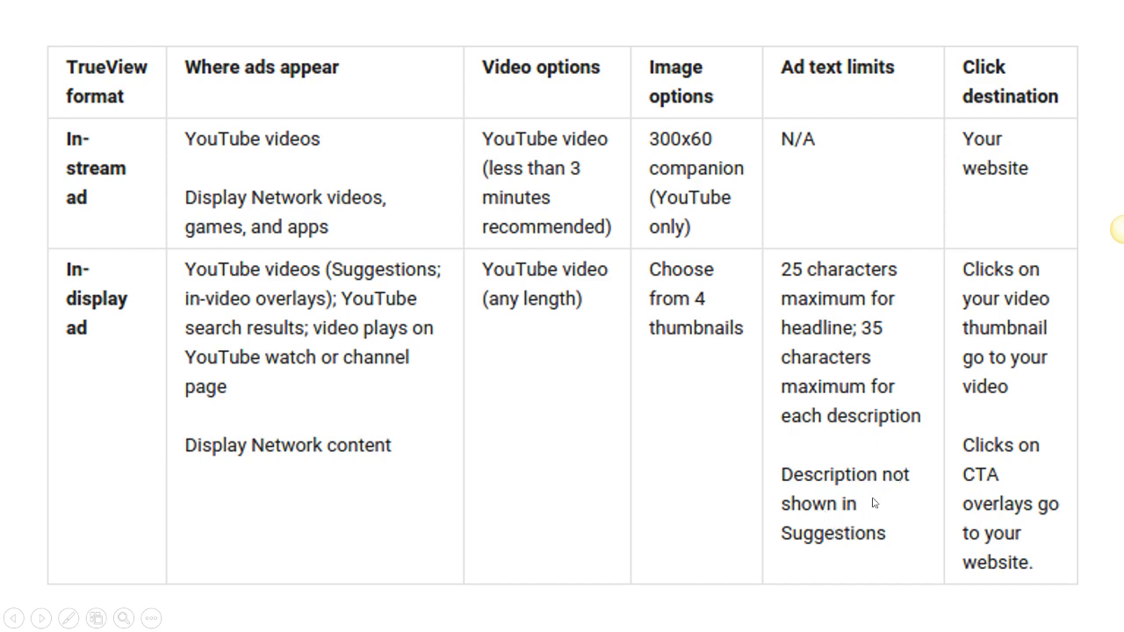
Return from the TrueView table to YouTube, search for "lego 2 movie", and rerun the search to look for an ad
{"action": "key", "text": "alt+Tab"}
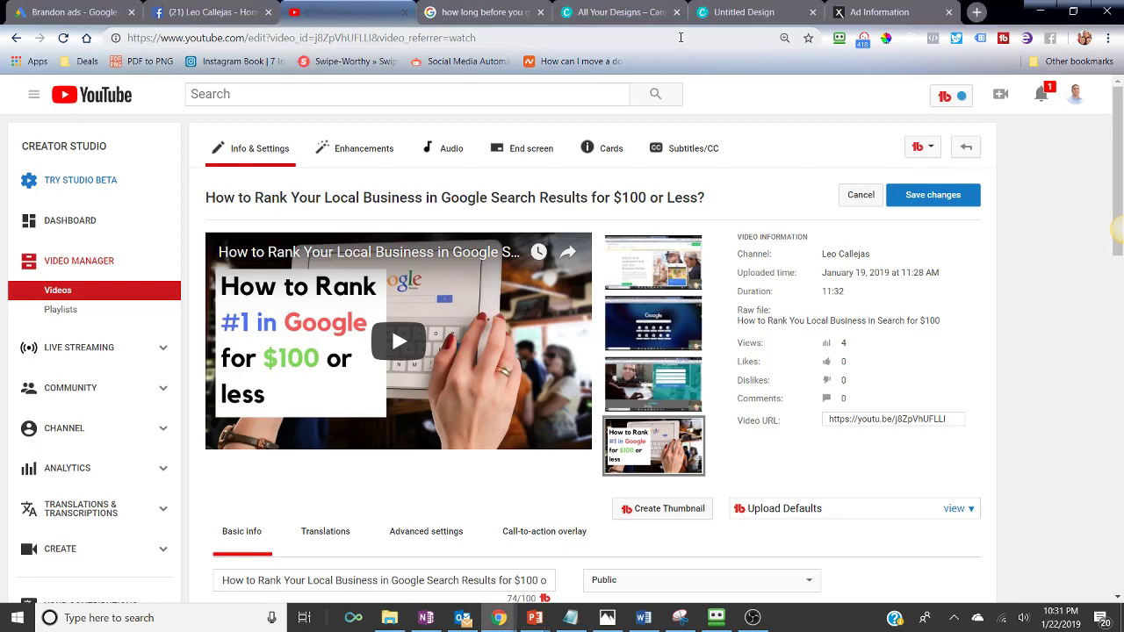
{"action": "left_click", "coordinate": [542, 99]}
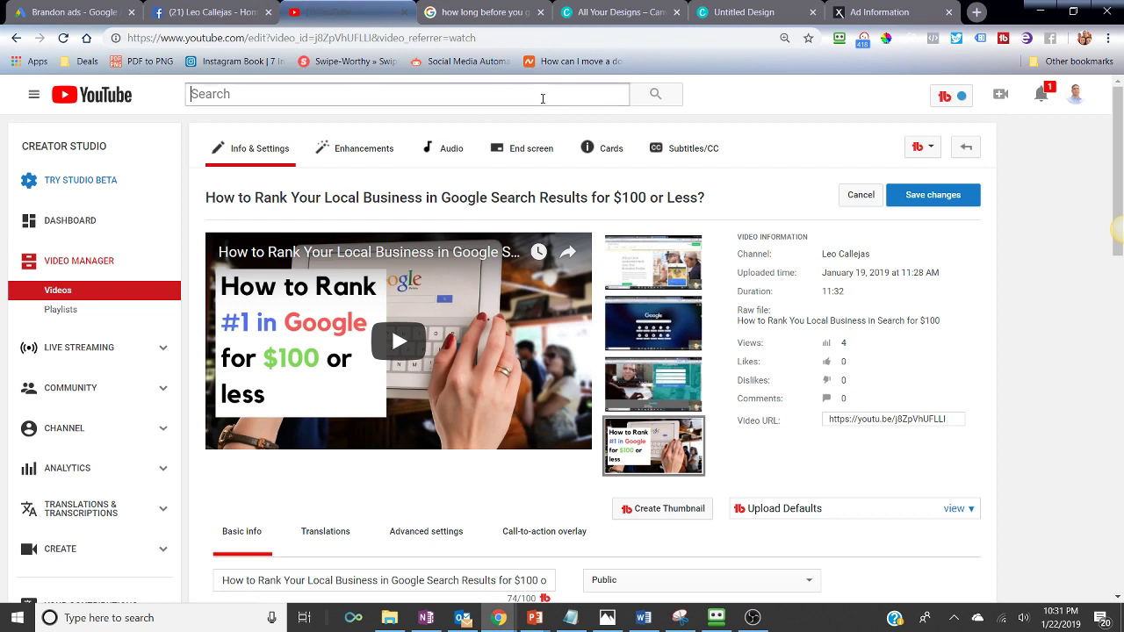
{"action": "type", "text": "leo"}
{"action": "key", "text": "BackSpace"}
{"action": "key", "text": "BackSpace"}
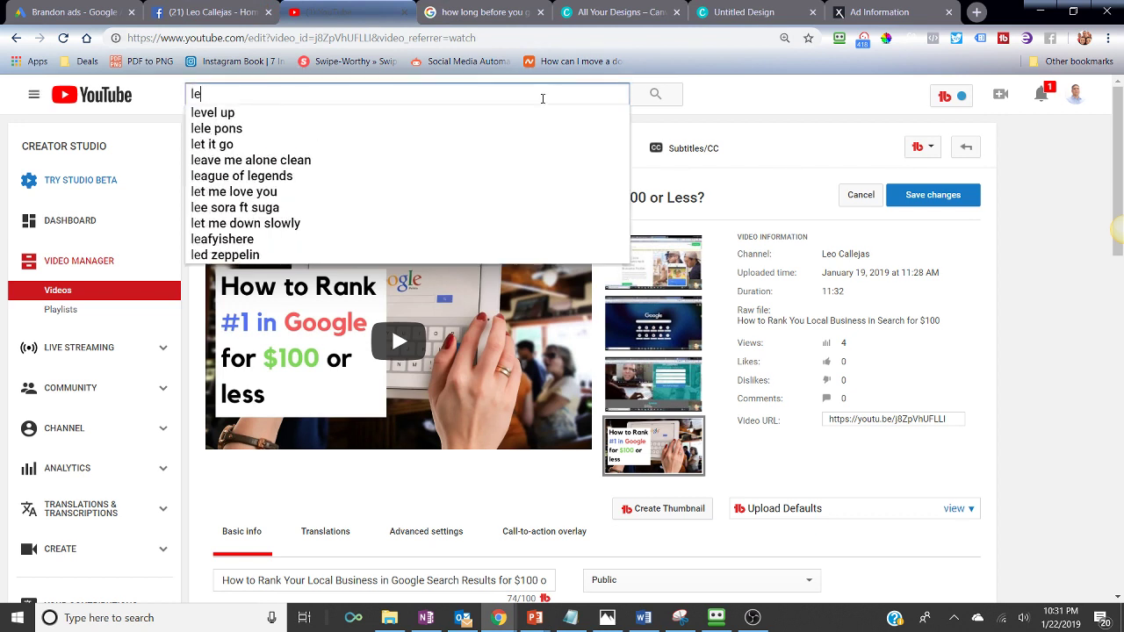
{"action": "type", "text": "ego 2 movie"}
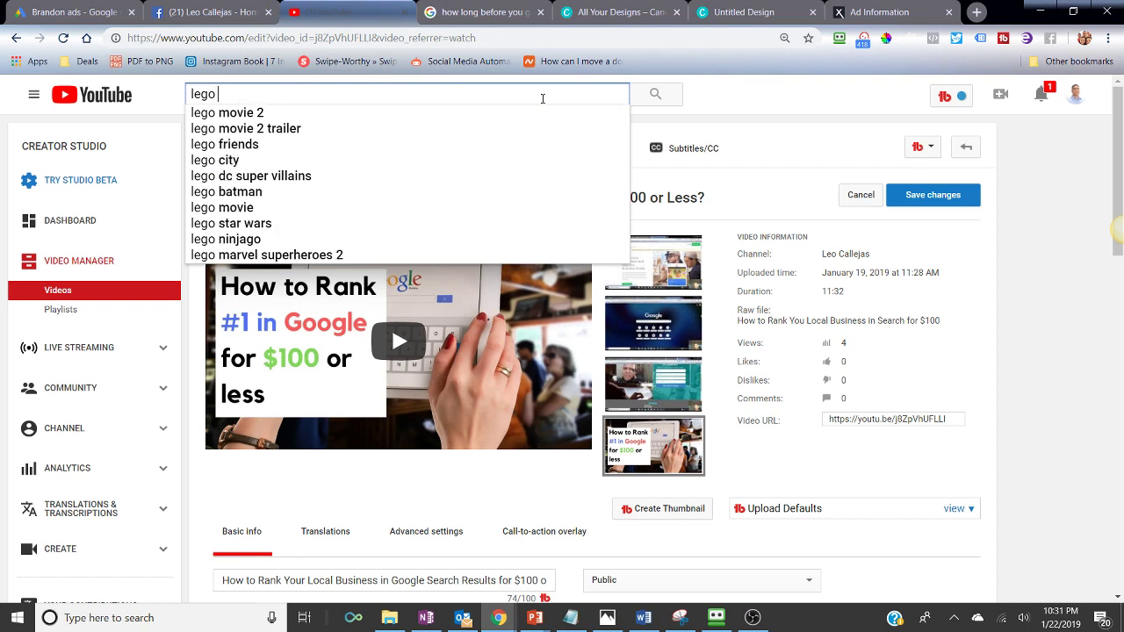
{"action": "key", "text": "Return"}
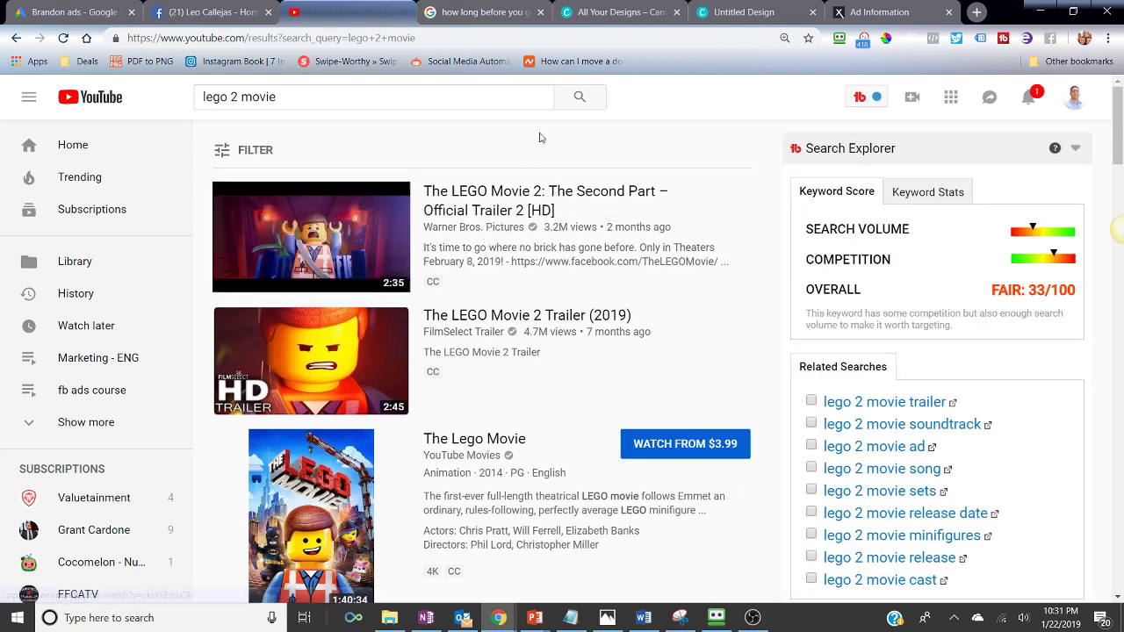
{"action": "left_click", "coordinate": [579, 99]}
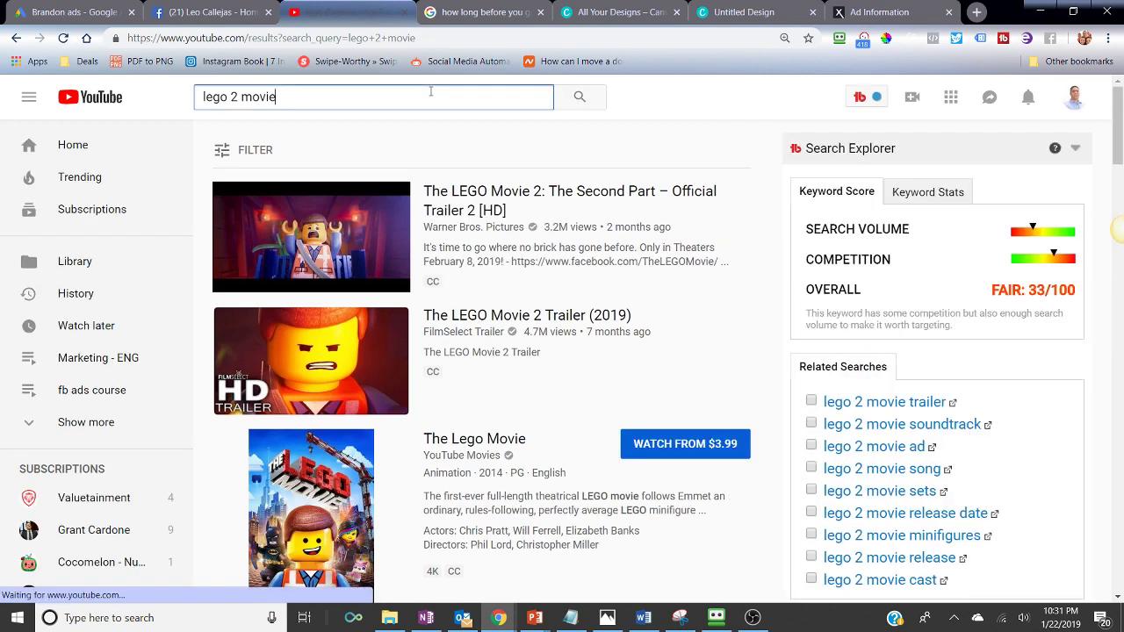
Search YouTube for "how to get leads for your business" and compare the top ad with the in-display row of the TrueView table
{"action": "left_click_drag", "start_coordinate": [430, 92], "coordinate": [223, 99]}
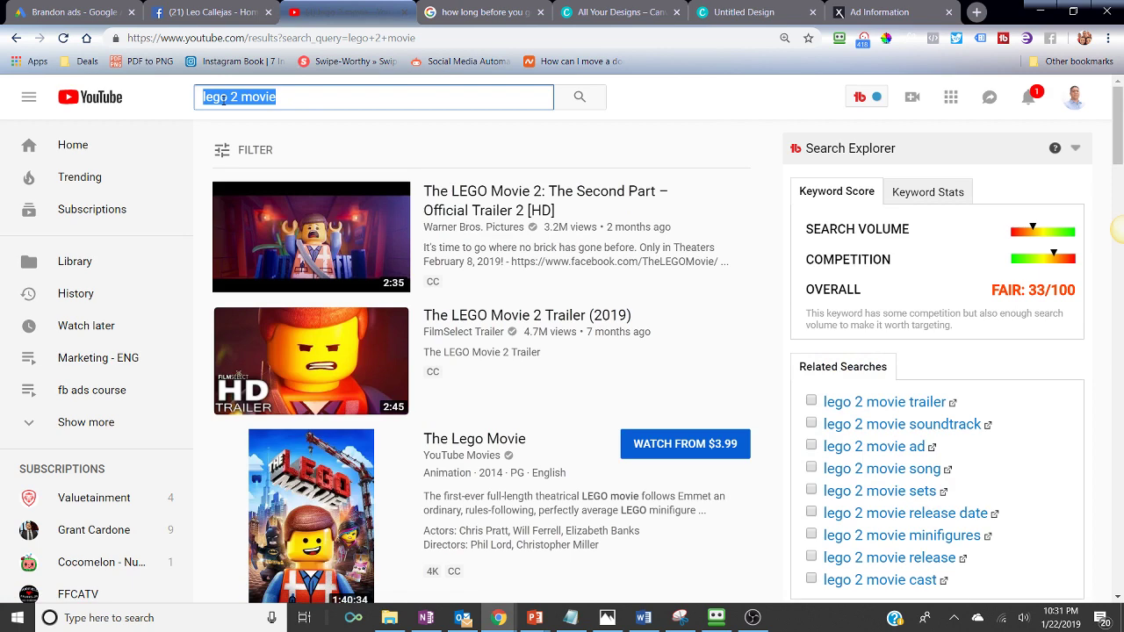
{"action": "type", "text": "how"}
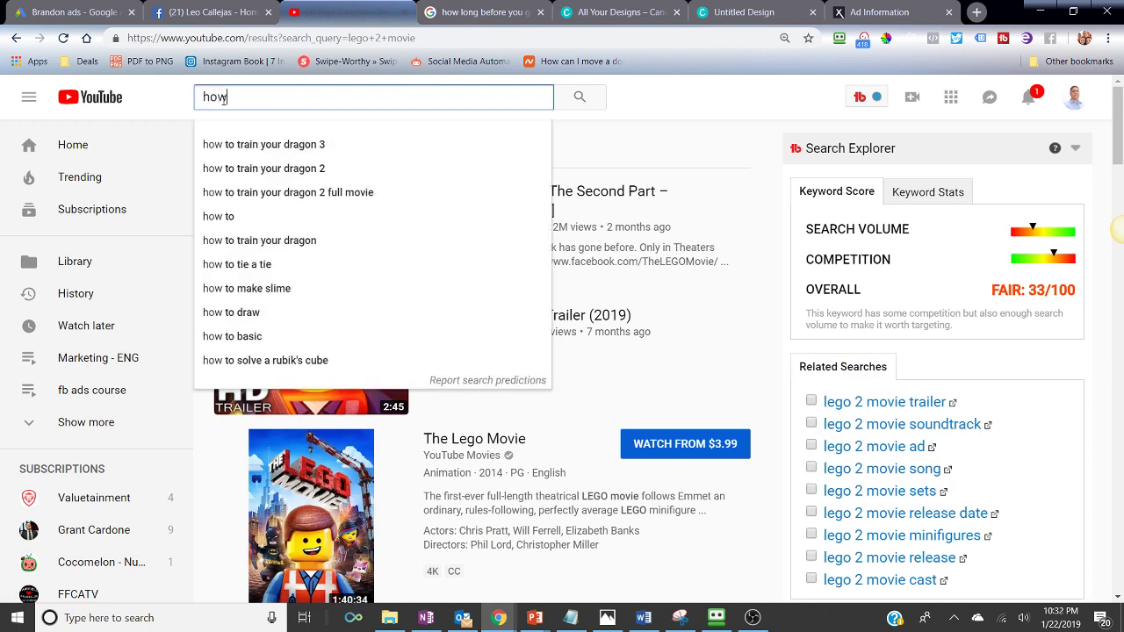
{"action": "type", "text": " to get lea"}
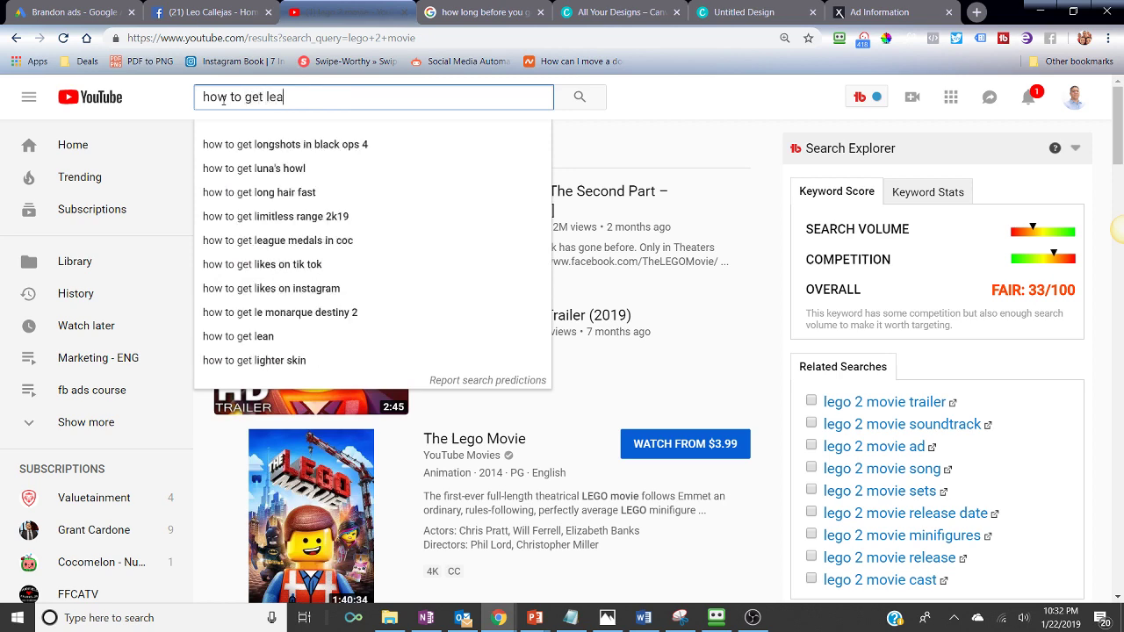
{"action": "type", "text": "ds for"}
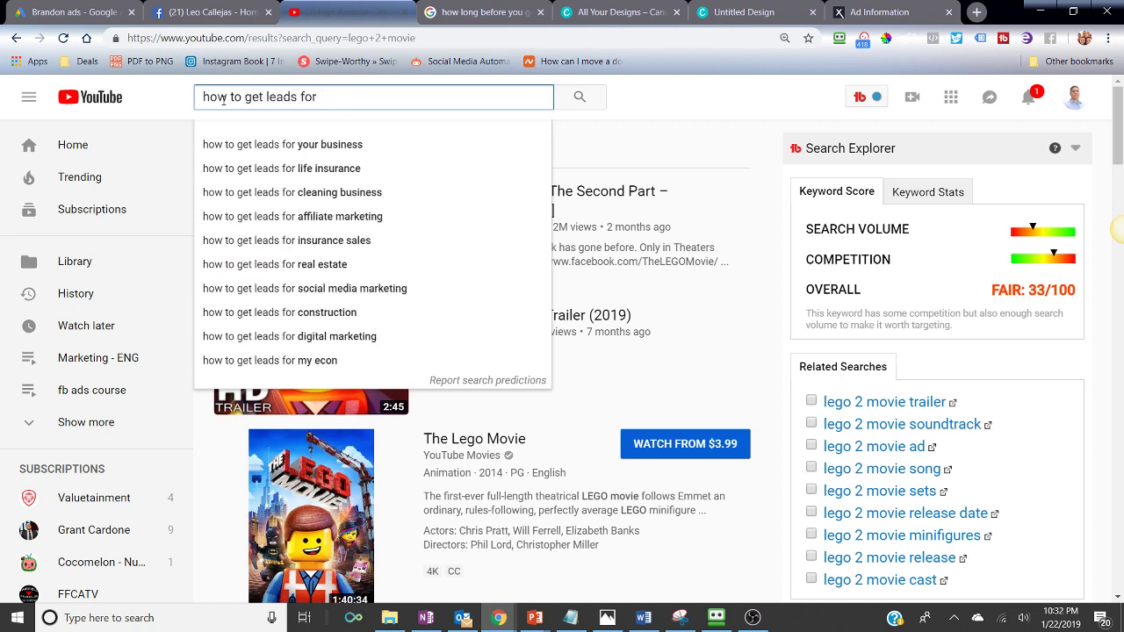
{"action": "key", "text": "Down"}
{"action": "key", "text": "Return"}
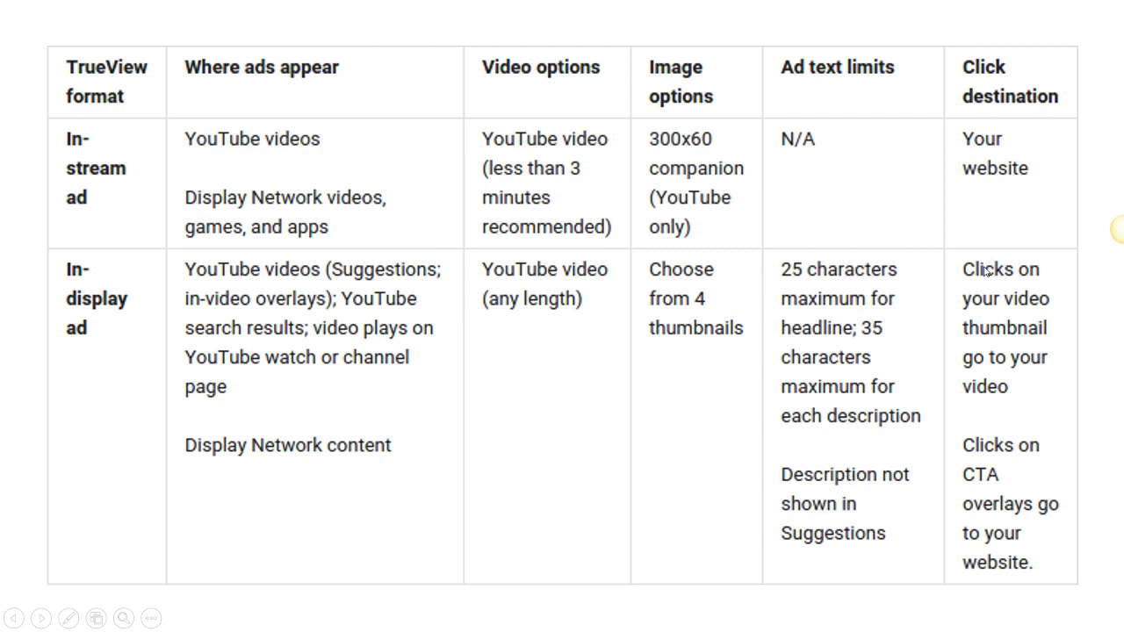
{"action": "key", "text": "alt+Tab"}
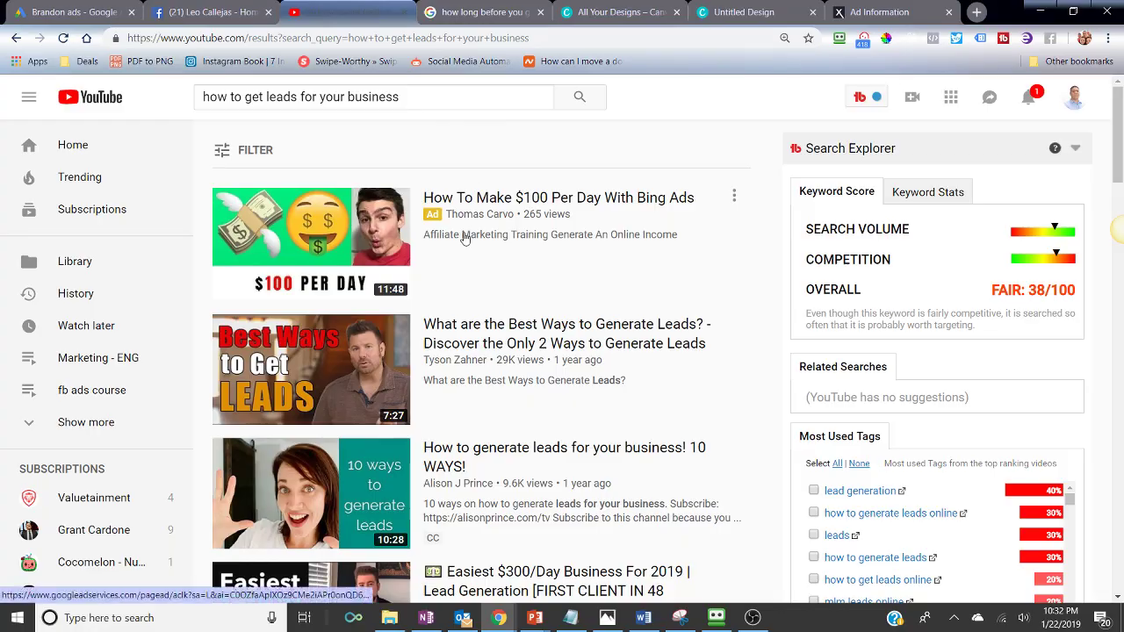
{"action": "key", "text": "alt+Tab"}
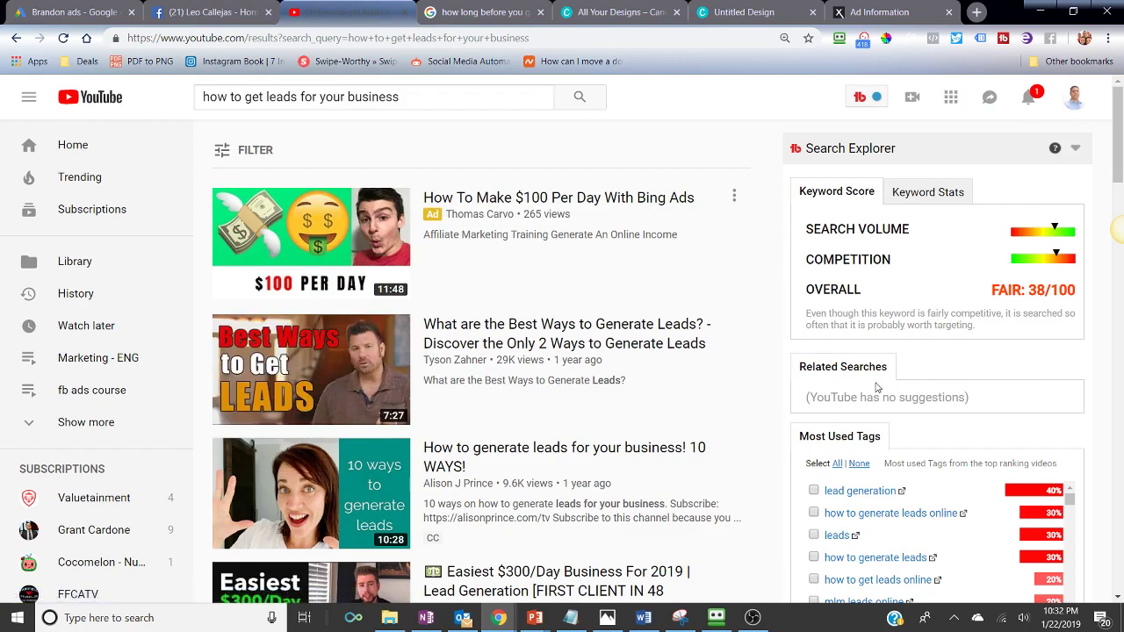
Check the TrueView table's click destinations and open the "How To Make $100 Per Day With Bing Ads" ad in a new tab
{"action": "key", "text": "alt+Tab"}
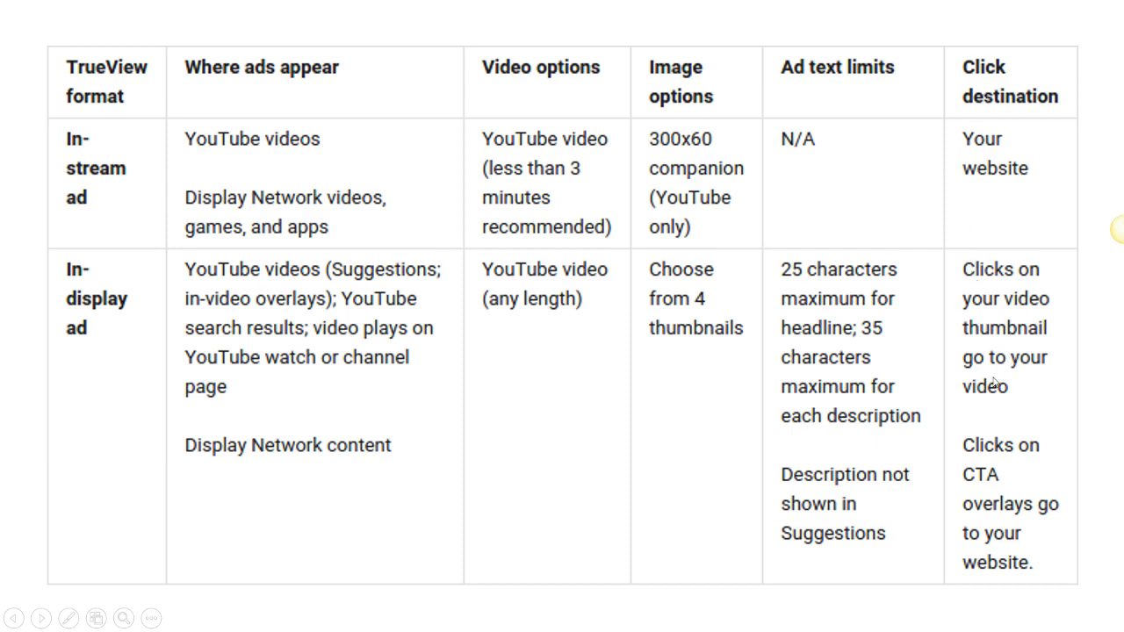
{"action": "key", "text": "alt+Tab"}
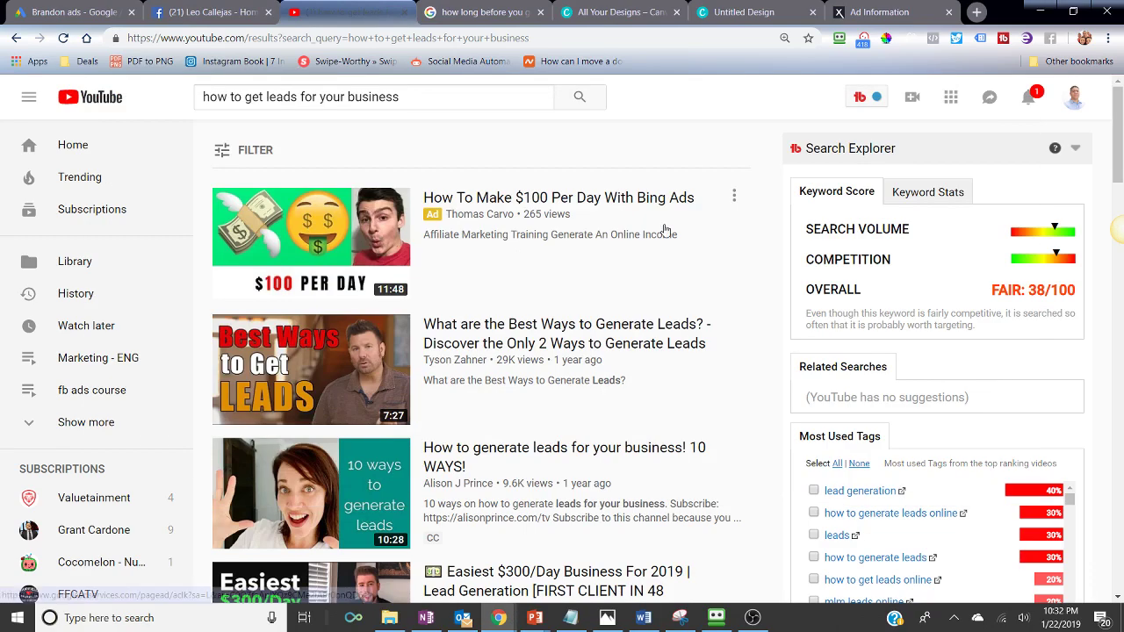
{"action": "right_click", "coordinate": [474, 198]}
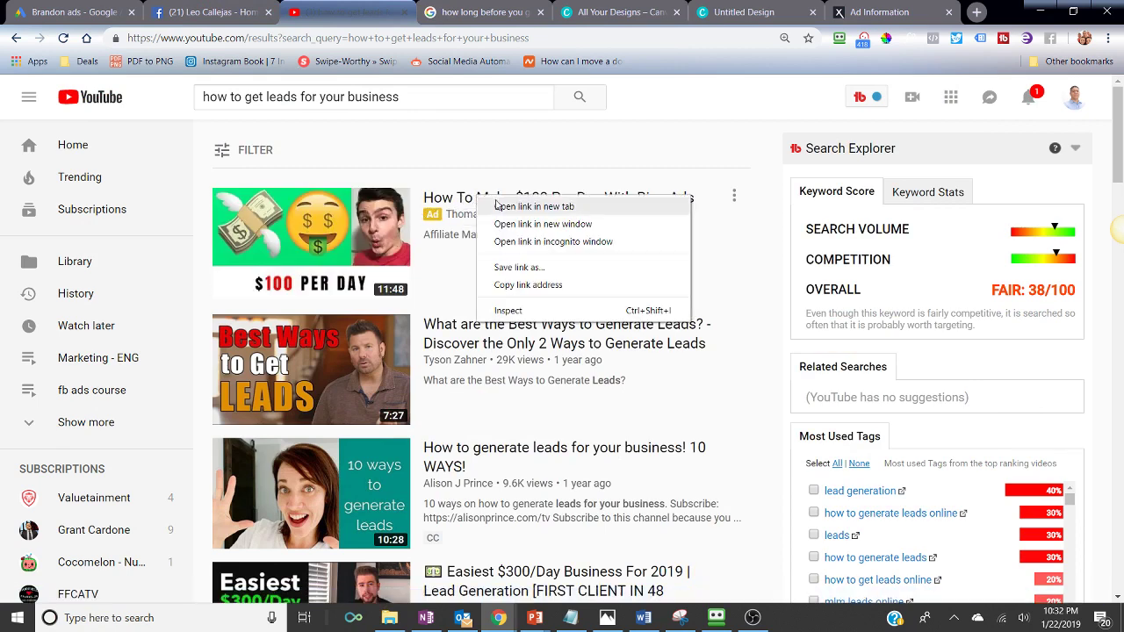
{"action": "key", "text": "alt+Tab"}
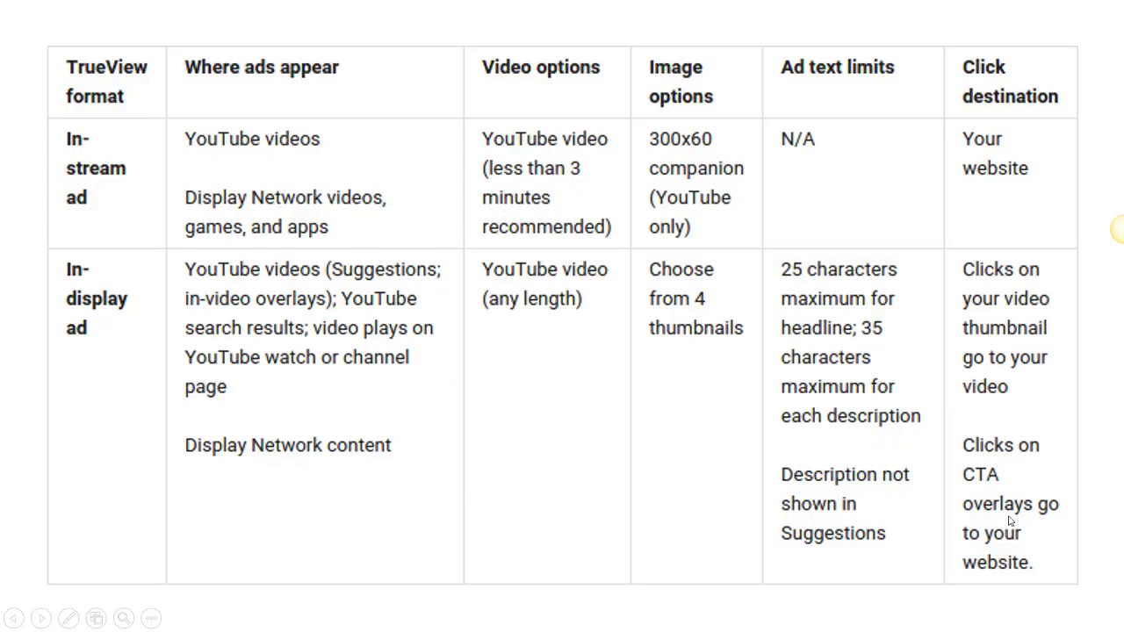
{"action": "key", "text": "alt+Tab"}
{"action": "left_click", "coordinate": [409, 8]}
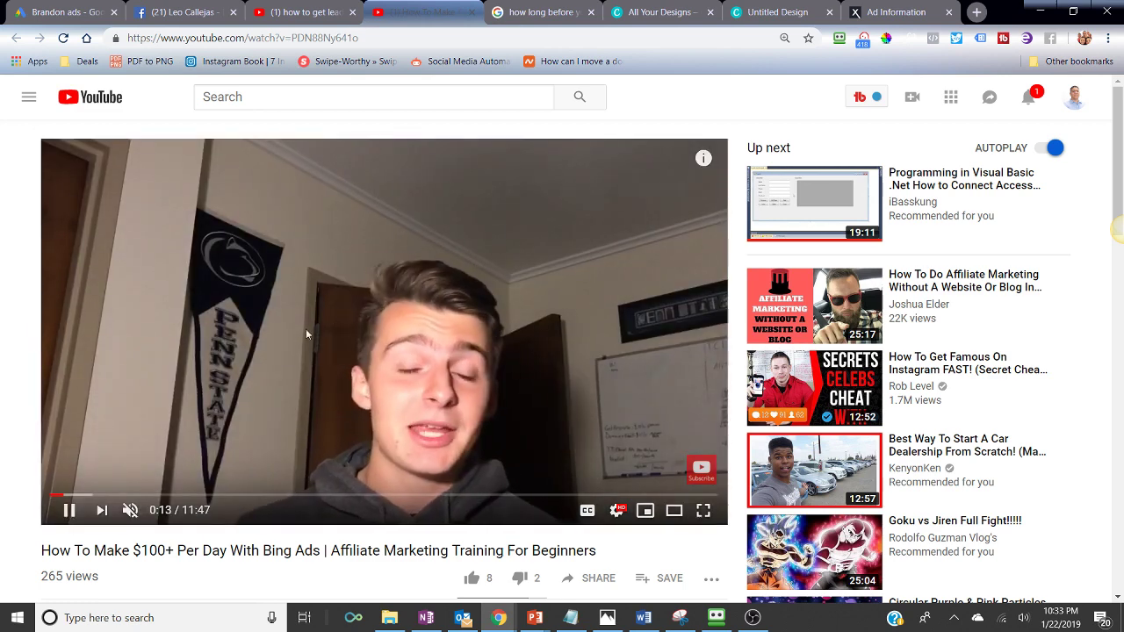
Compare the ad's search listing with its video page and description link, and check the in-display click destinations in the TrueView table
{"action": "left_click", "coordinate": [318, 10]}
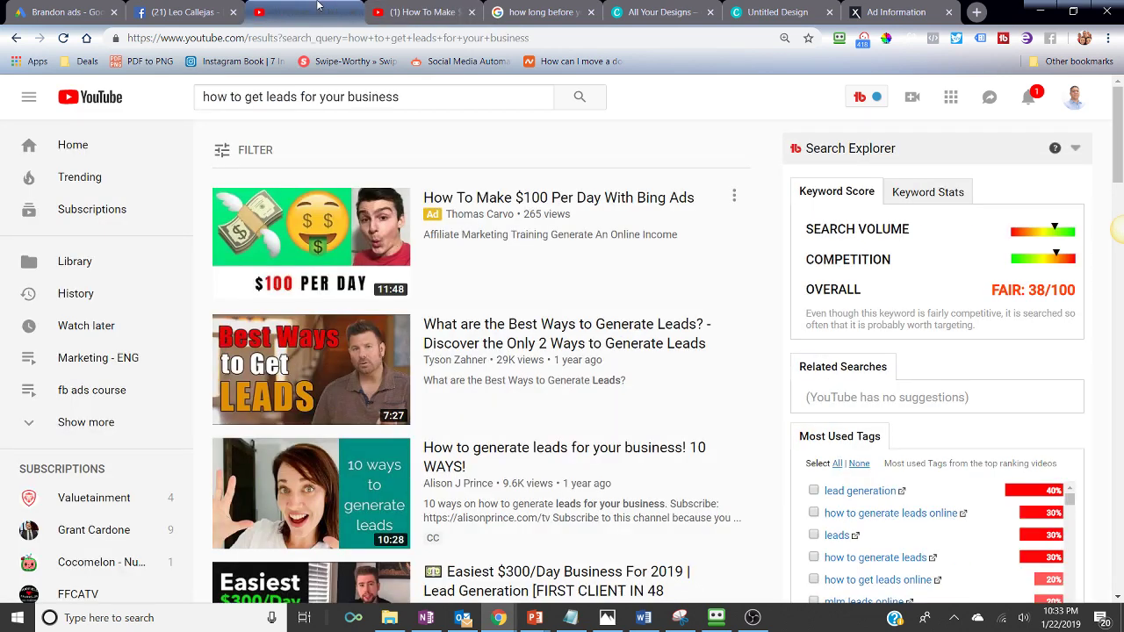
{"action": "left_click", "coordinate": [507, 207]}
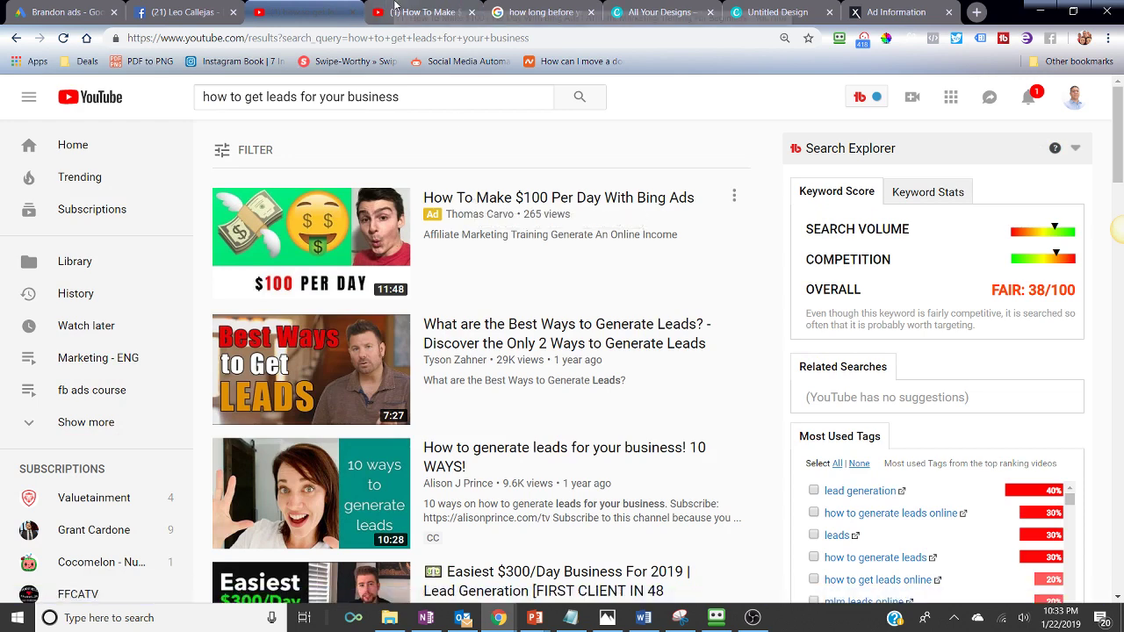
{"action": "scroll", "coordinate": [2, 466], "scroll_direction": "down", "scroll_amount": 3}
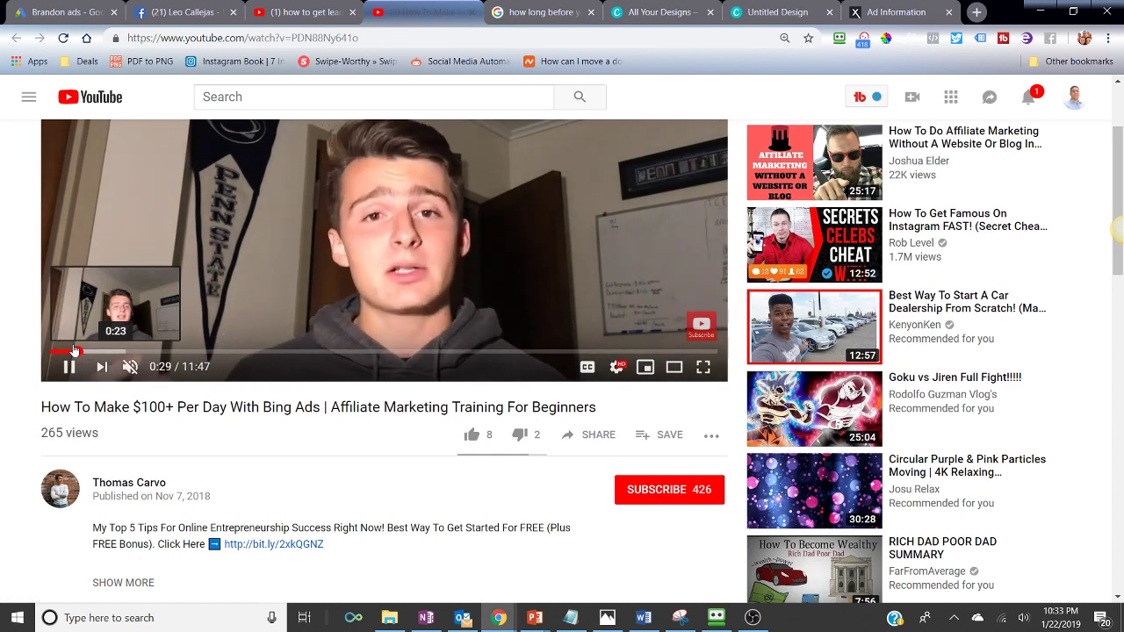
{"action": "key", "text": "alt+Tab"}
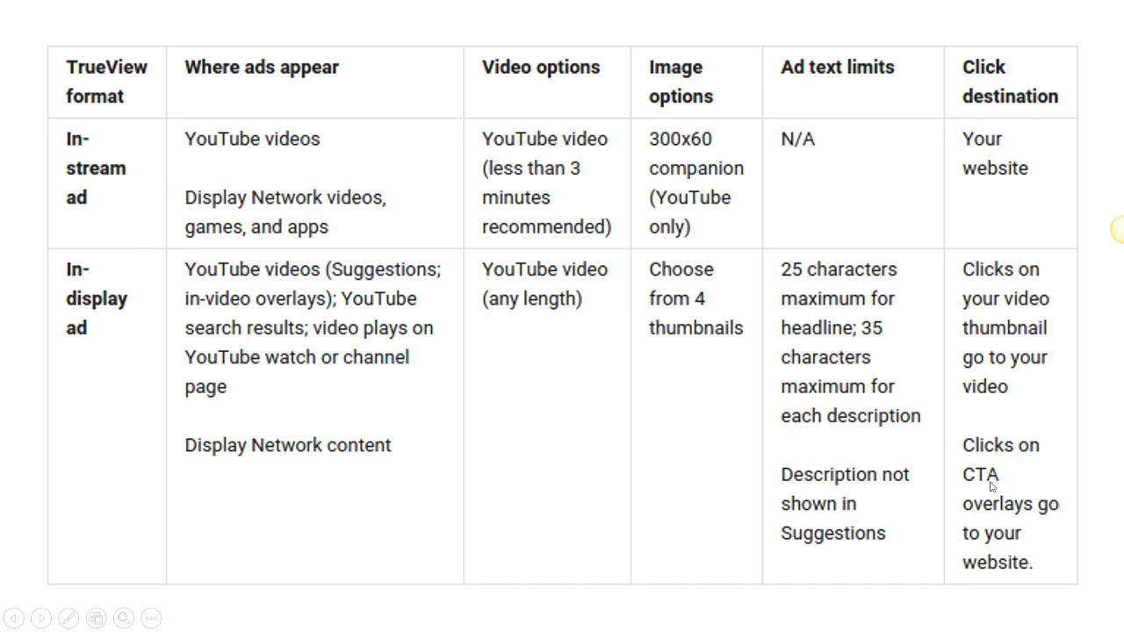
{"action": "key", "text": "alt+Tab"}
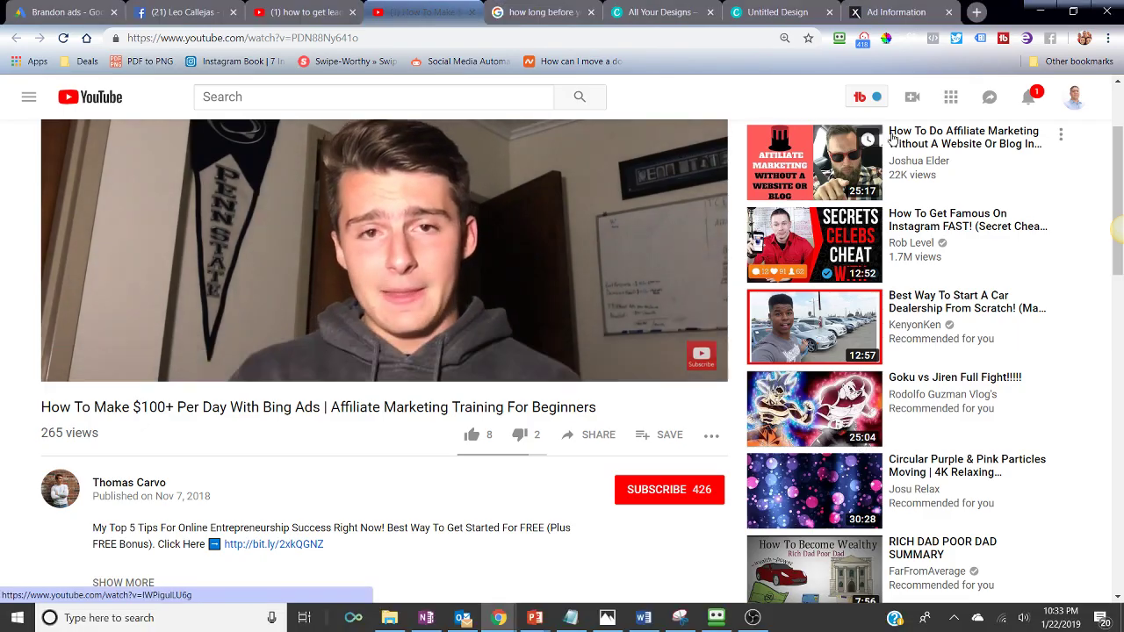
Return to the TrueView table in the slide show and advance to the slide about in-stream pre-roll ads
{"action": "left_click", "coordinate": [472, 99]}
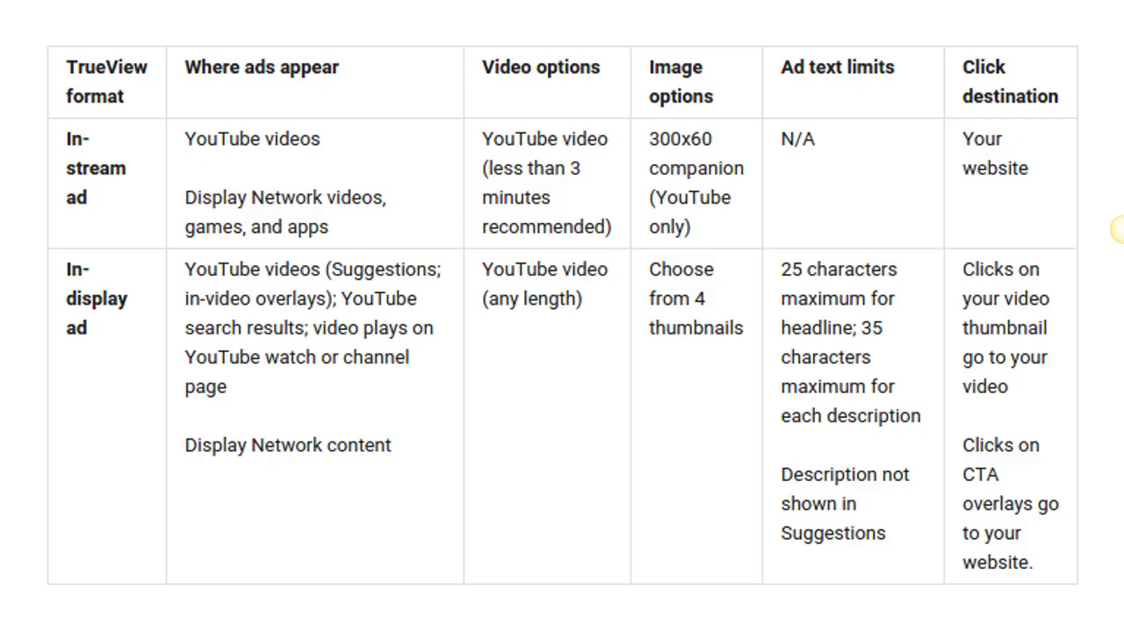
{"action": "key", "text": "alt+Tab"}
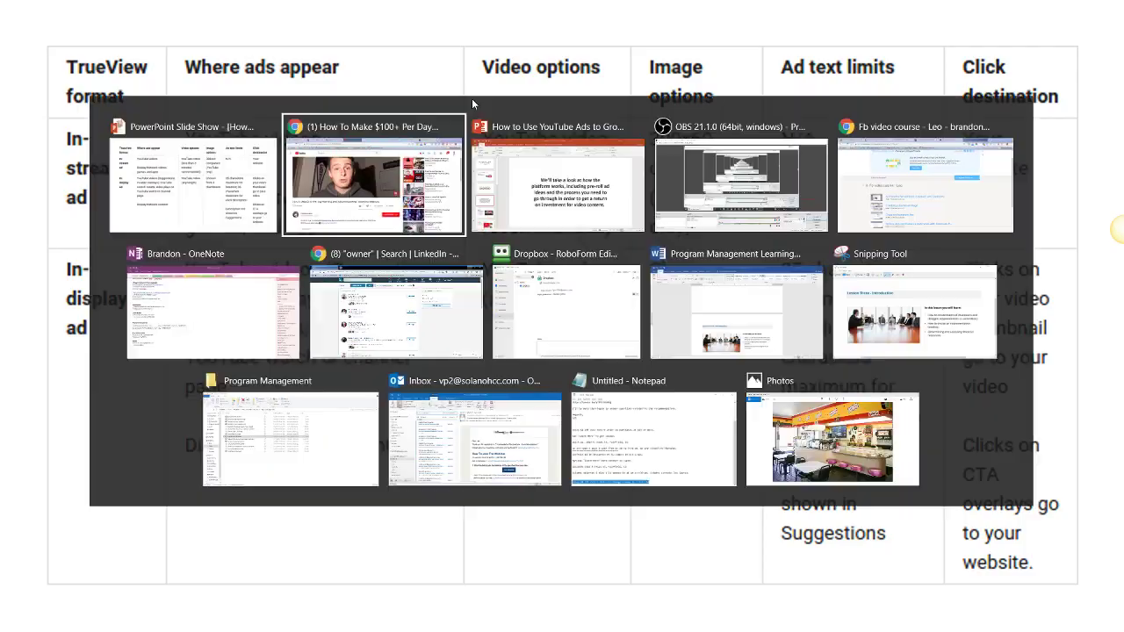
{"action": "key", "text": "alt+Tab"}
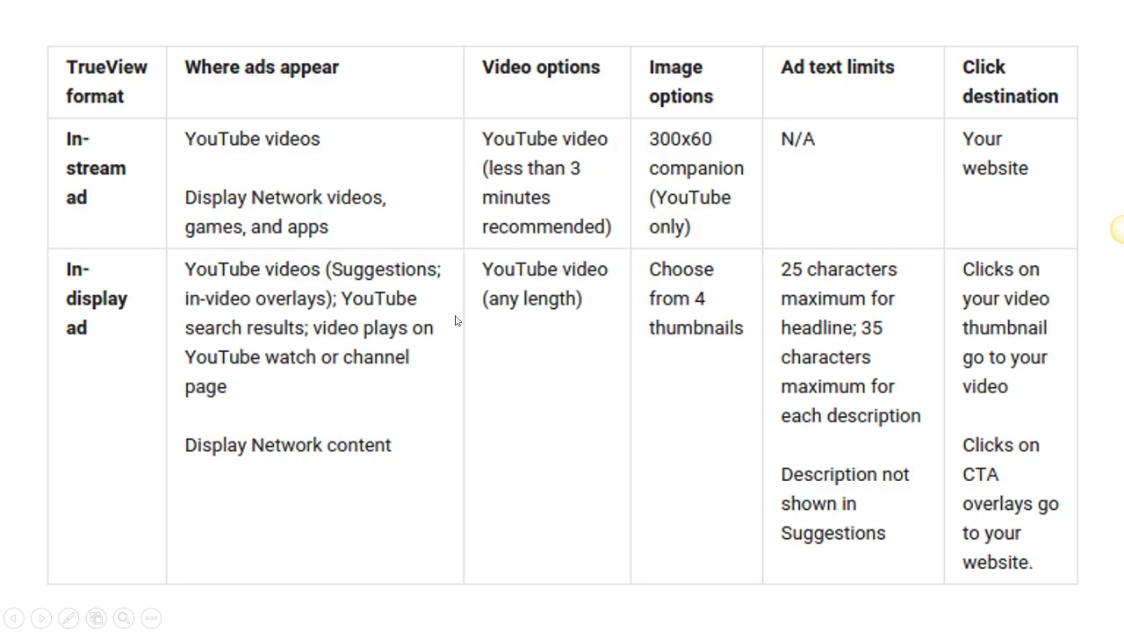
{"action": "key", "text": "Right"}
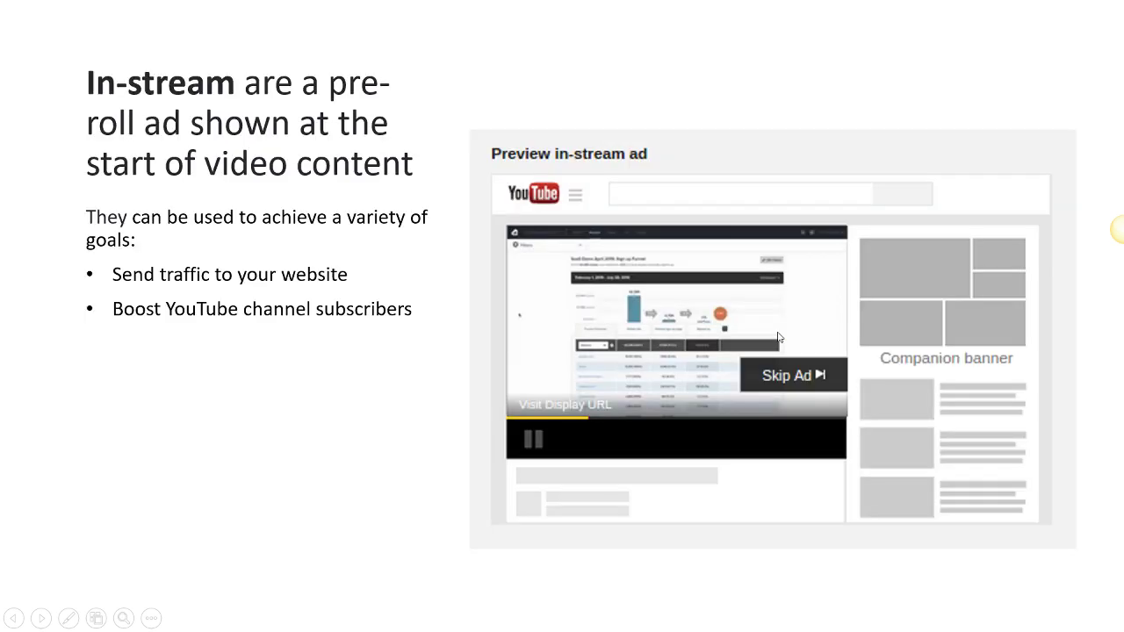
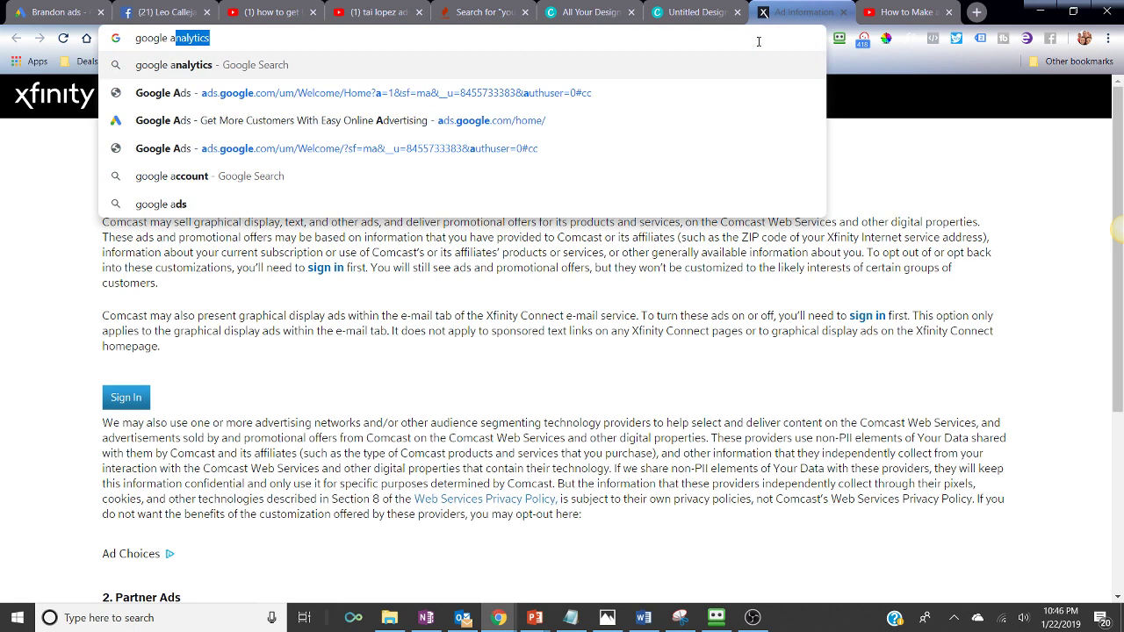
Search Google for "google ads", open the Google Ads home page, try its sign-in link, and return to the home page
{"action": "type", "text": "ds"}
{"action": "key", "text": "Return"}
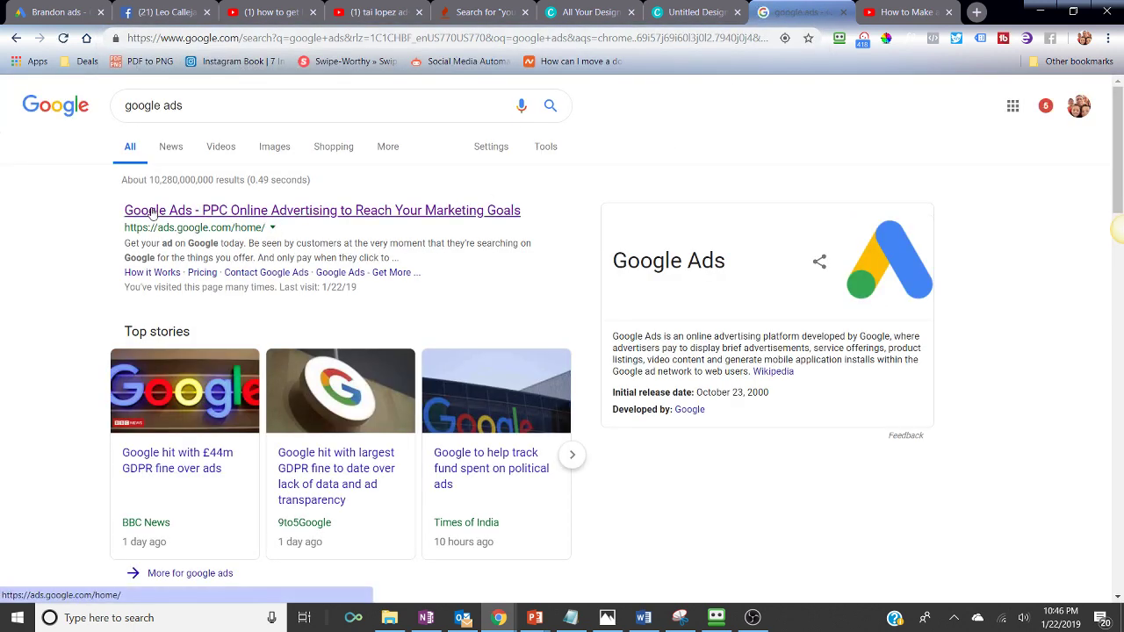
{"action": "left_click", "coordinate": [187, 214]}
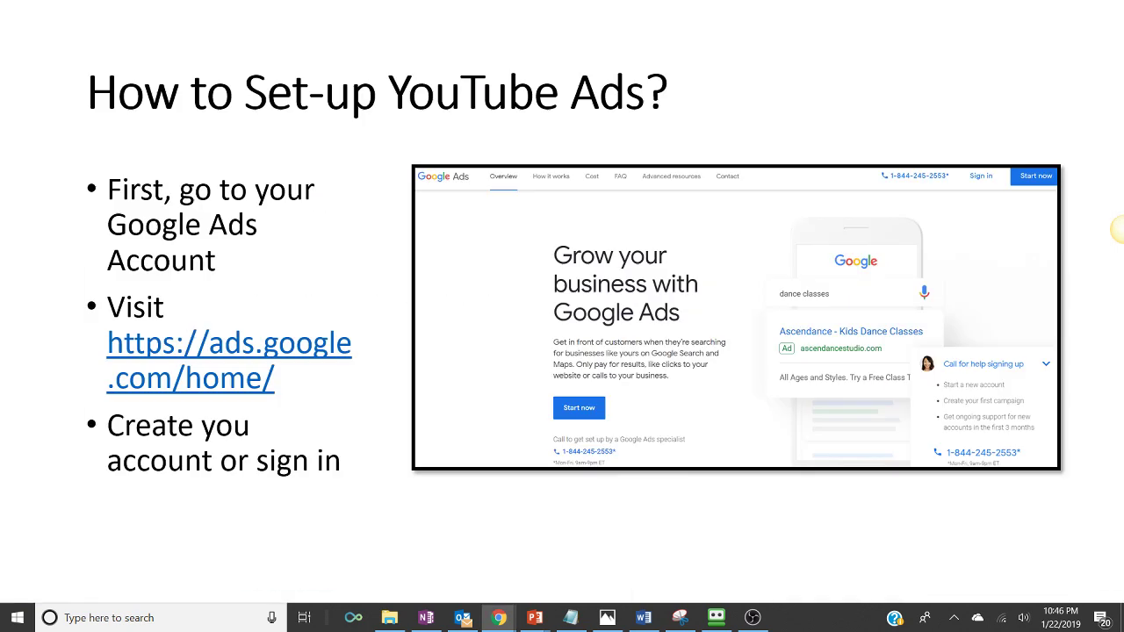
{"action": "key", "text": "alt+Tab"}
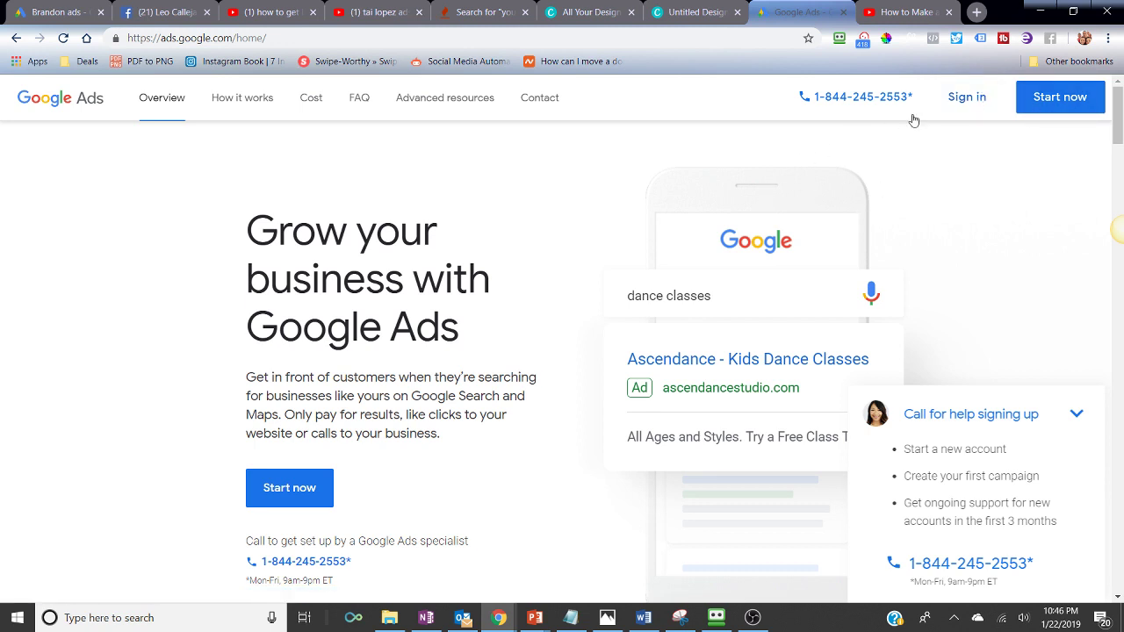
{"action": "left_click", "coordinate": [966, 96]}
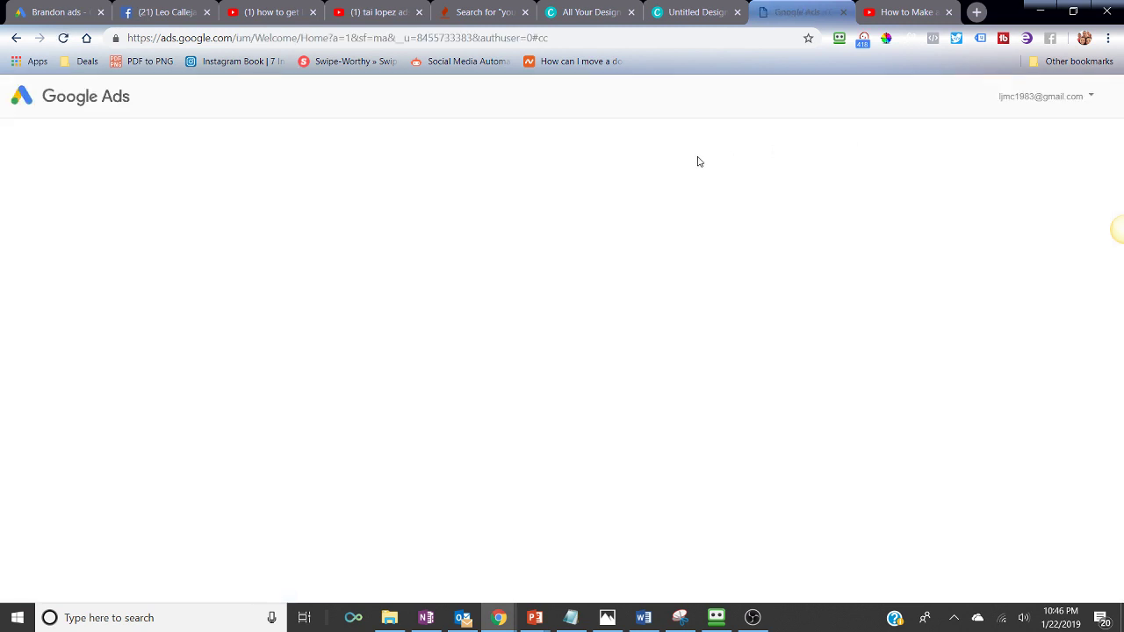
{"action": "left_click", "coordinate": [14, 39]}
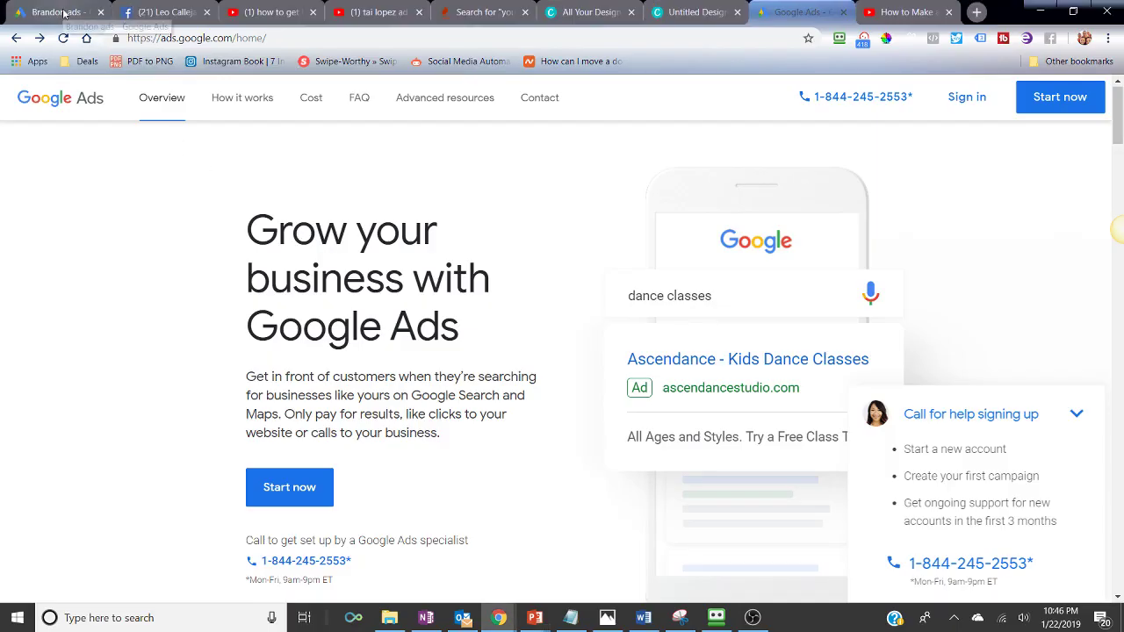
Switch to the open Google Ads account's ad groups, look at the campaign choices for a new ad group, and dismiss them
{"action": "key", "text": "ctrl+1"}
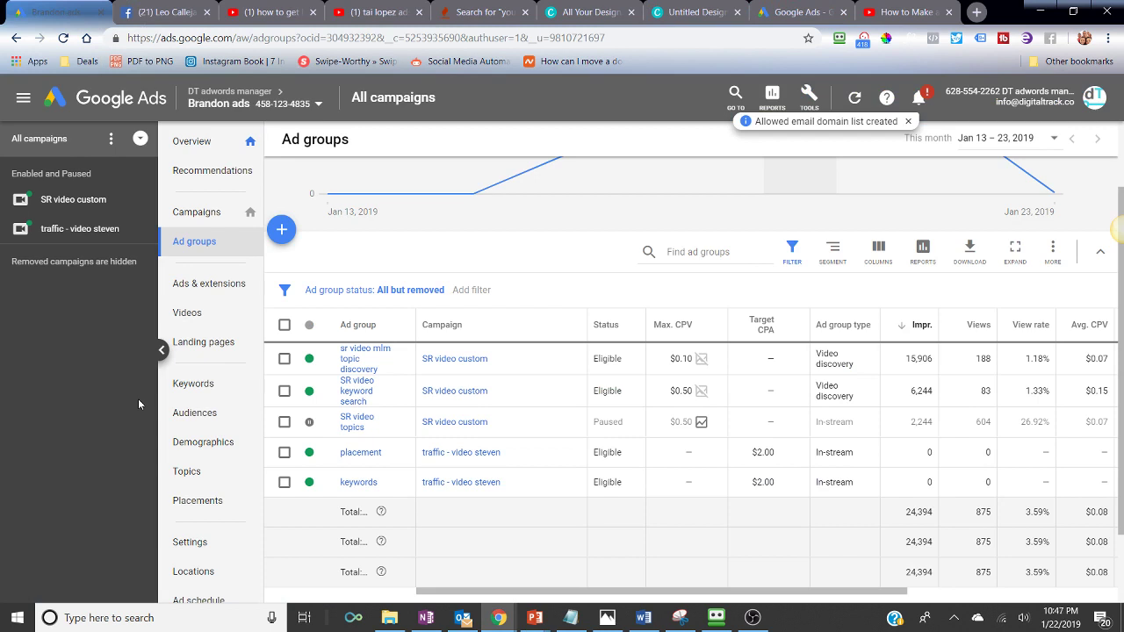
{"action": "scroll", "coordinate": [390, 313], "scroll_direction": "up", "scroll_amount": 1}
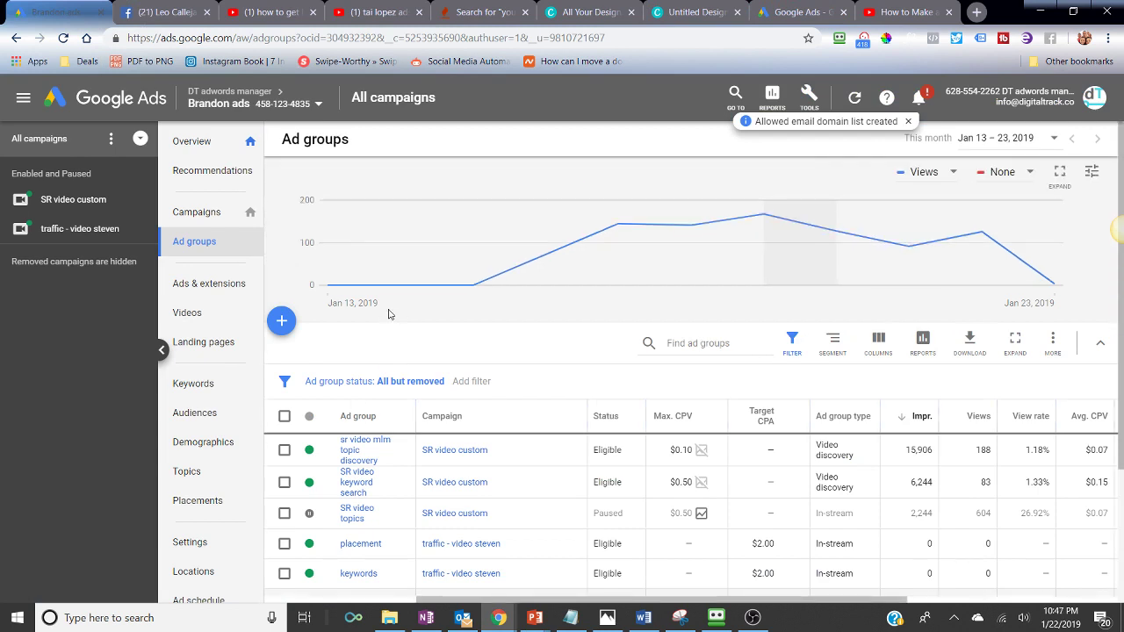
{"action": "left_click", "coordinate": [282, 320]}
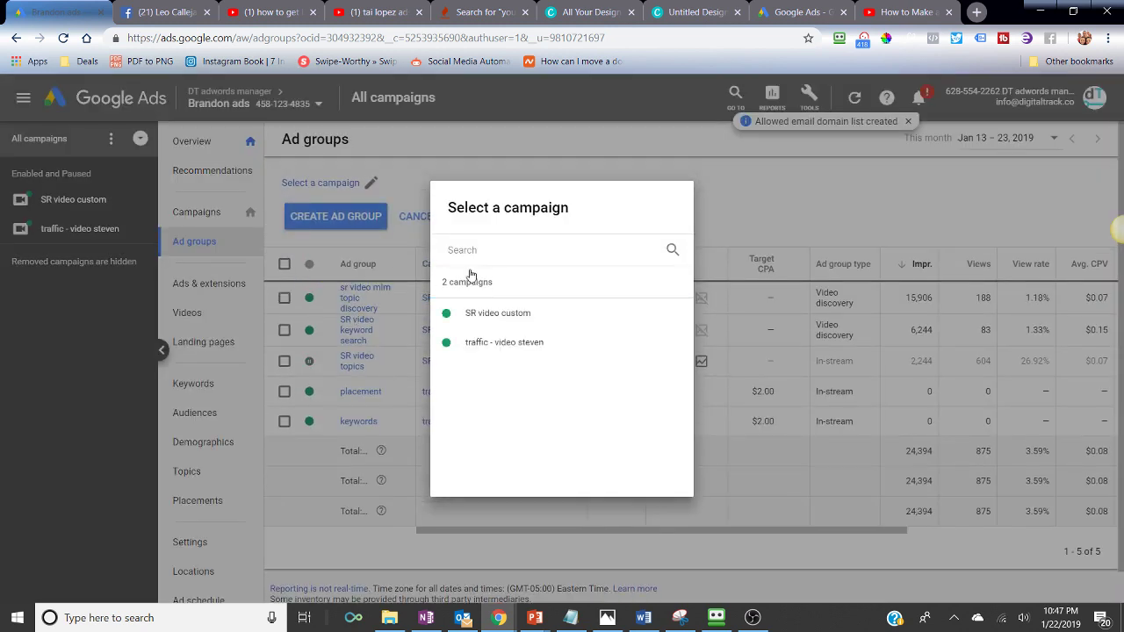
{"action": "left_click", "coordinate": [639, 170]}
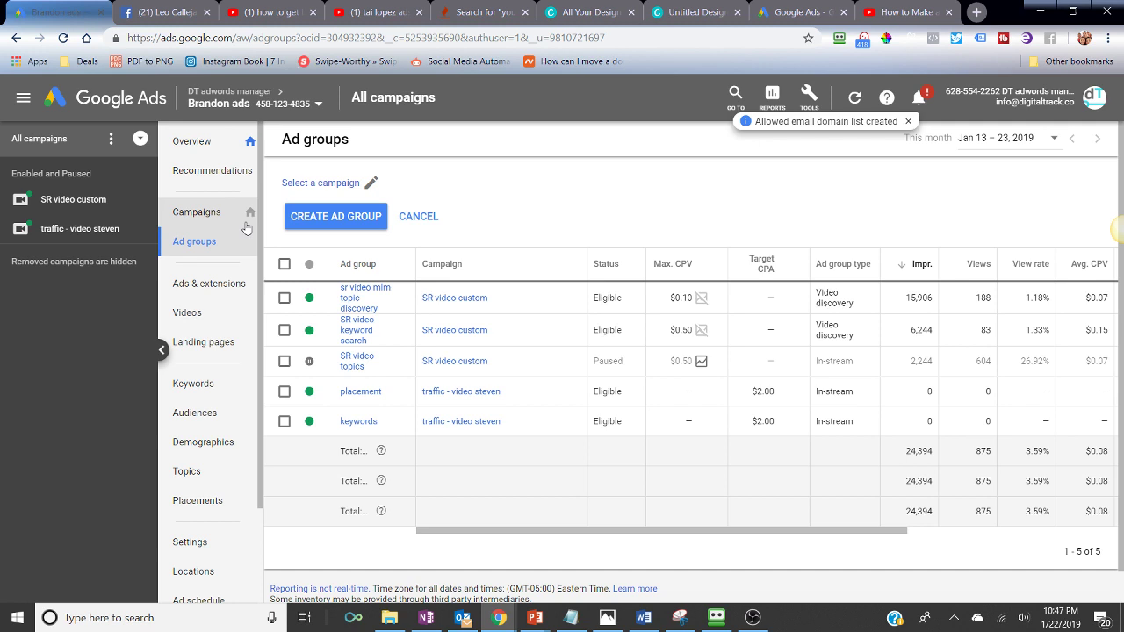
Open the account's Campaigns overview and show the planning, shared library, bulk actions, measurement and setup tools
{"action": "left_click", "coordinate": [201, 213]}
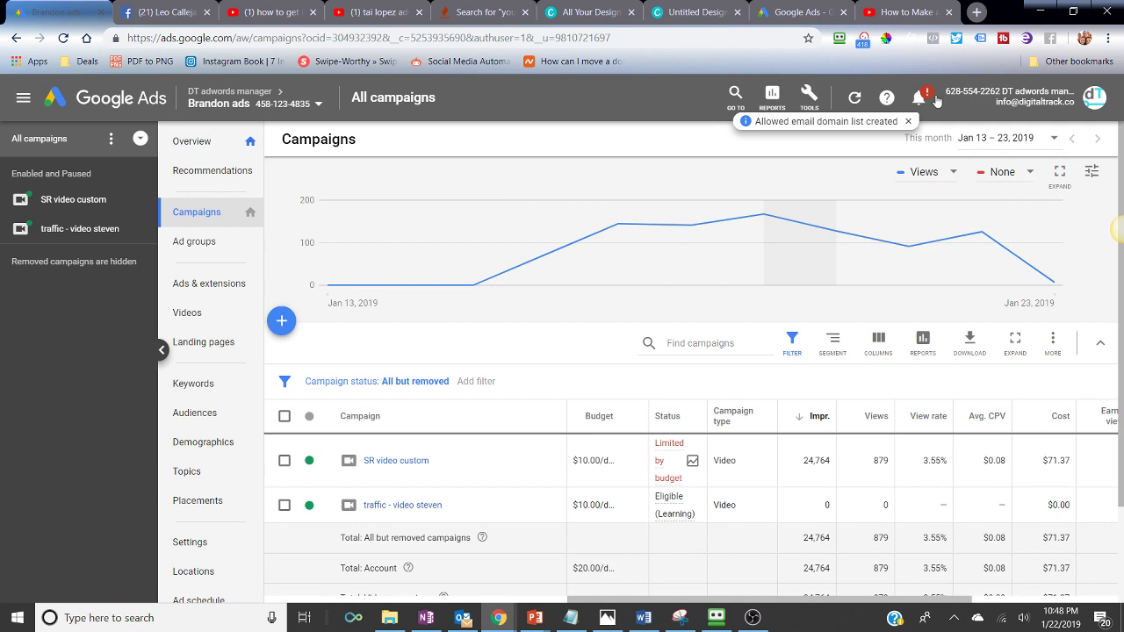
{"action": "left_click", "coordinate": [812, 97]}
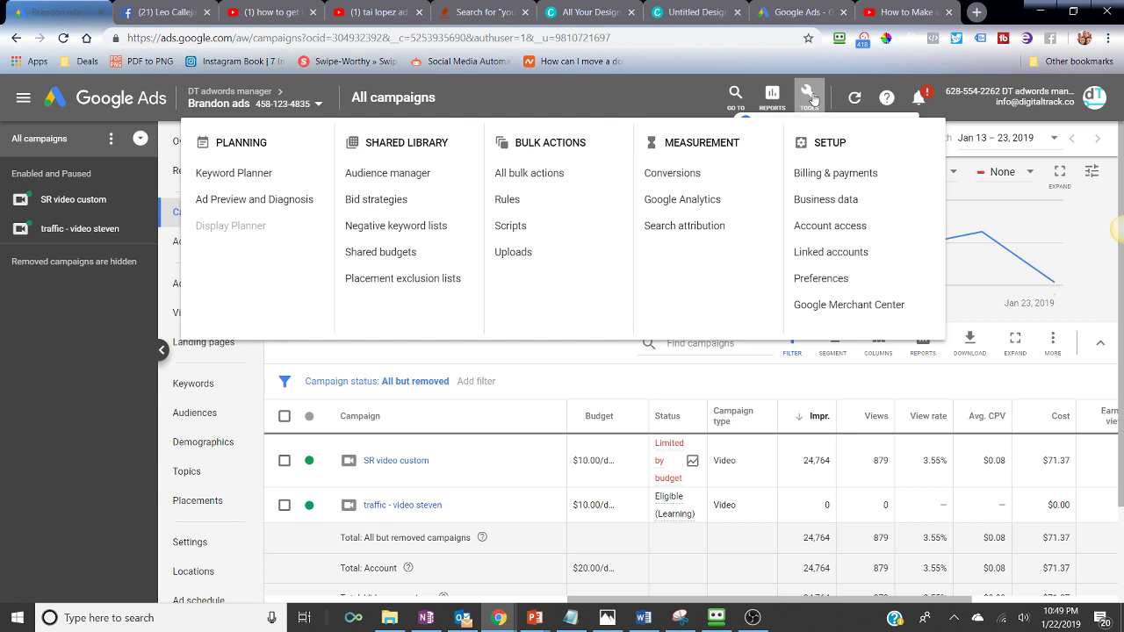
Search Google in a new tab for "free website builder" and review the ads and organic results
{"action": "left_click", "coordinate": [976, 12]}
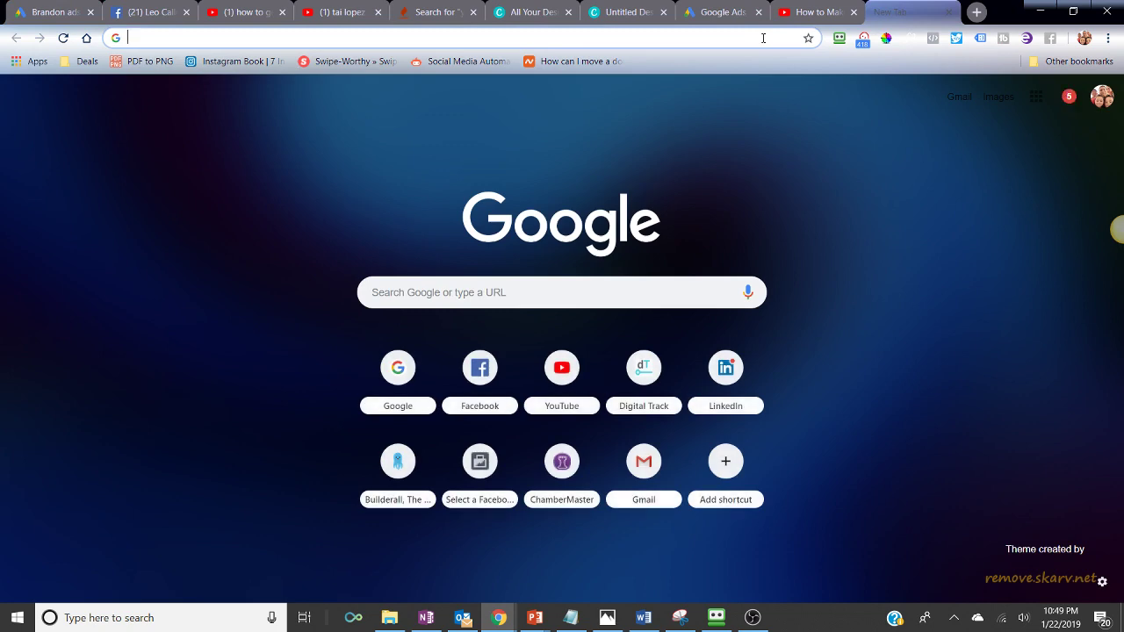
{"action": "type", "text": "free "}
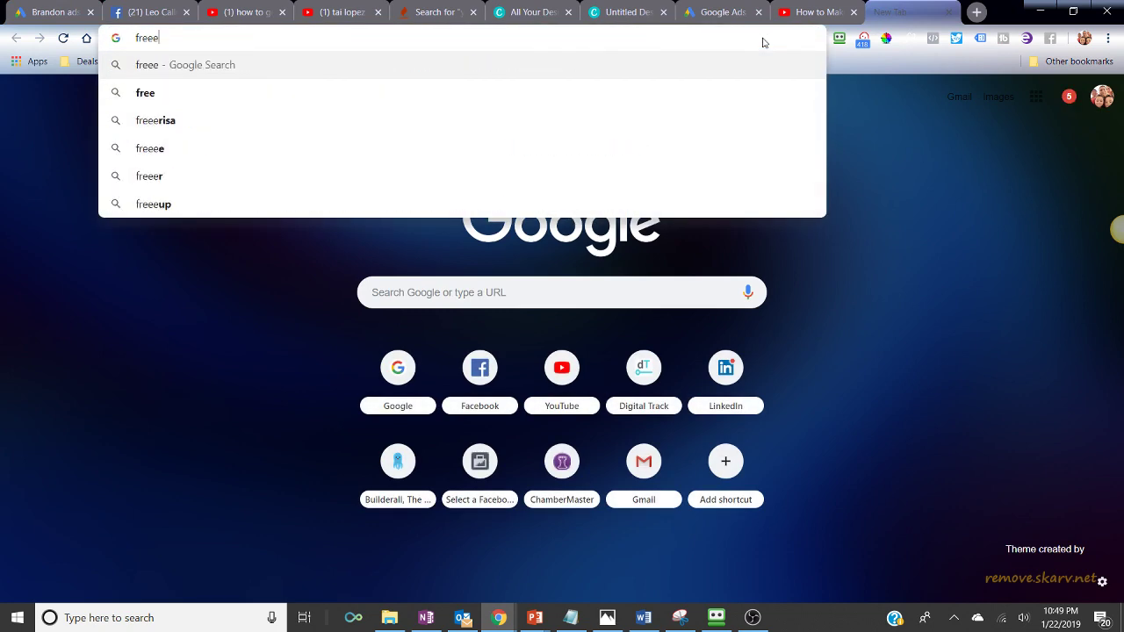
{"action": "type", "text": "web"}
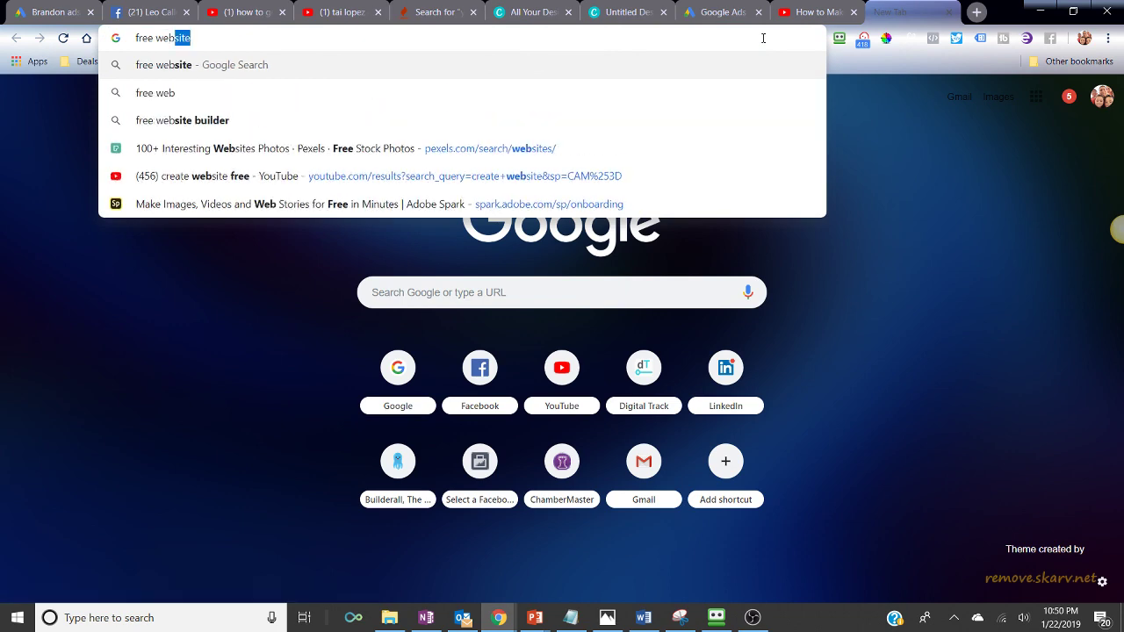
{"action": "type", "text": "site bui"}
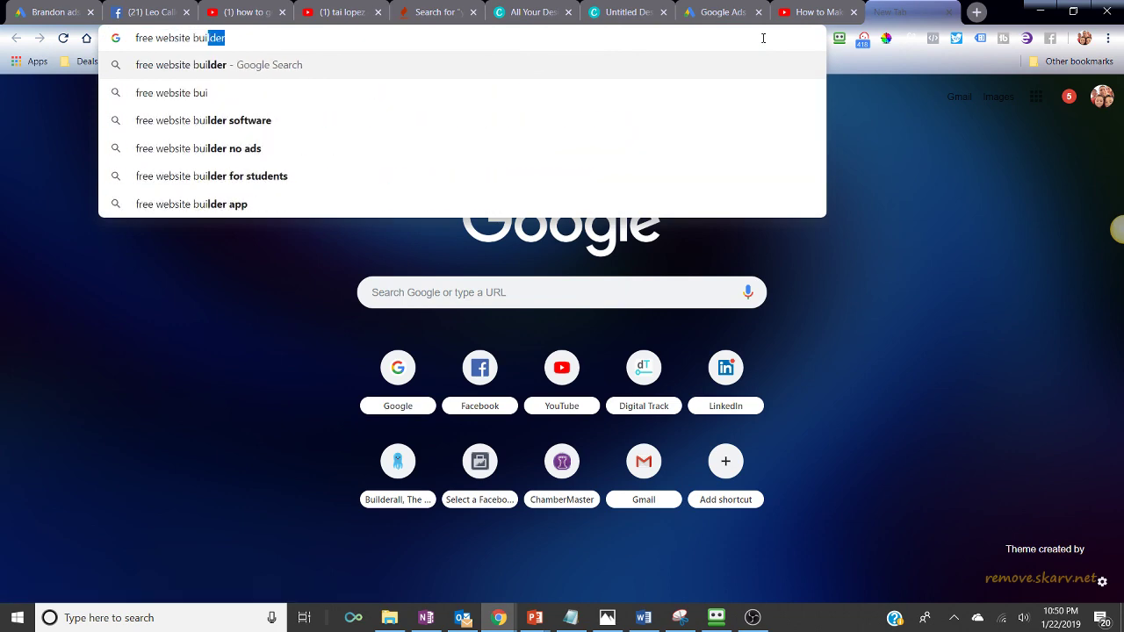
{"action": "key", "text": "Return"}
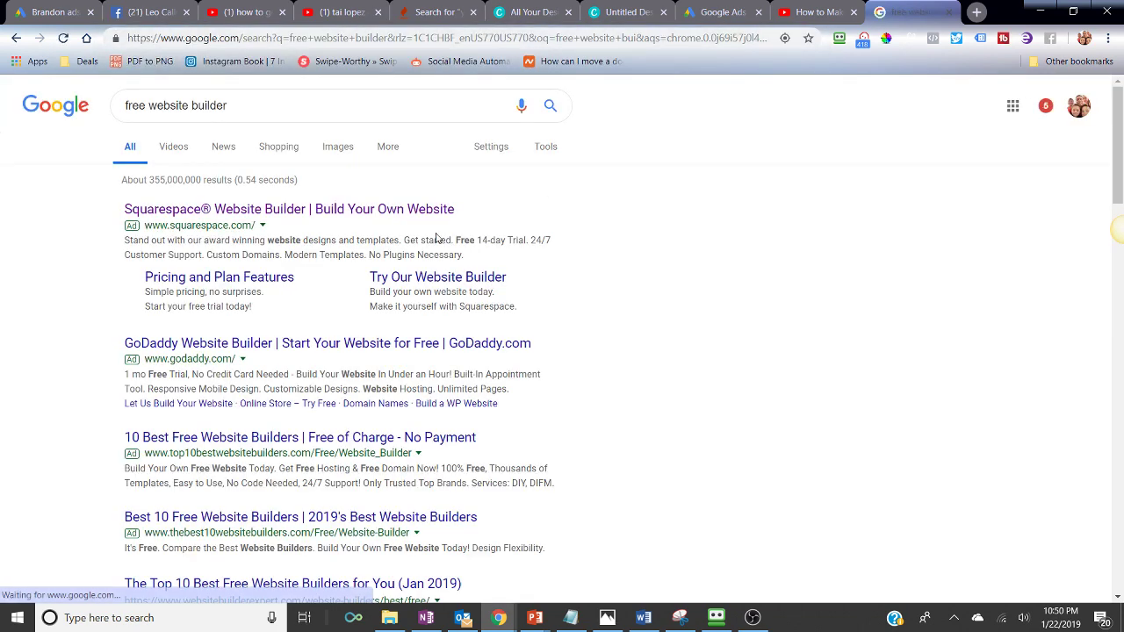
{"action": "scroll", "coordinate": [436, 237], "scroll_direction": "down", "scroll_amount": 1}
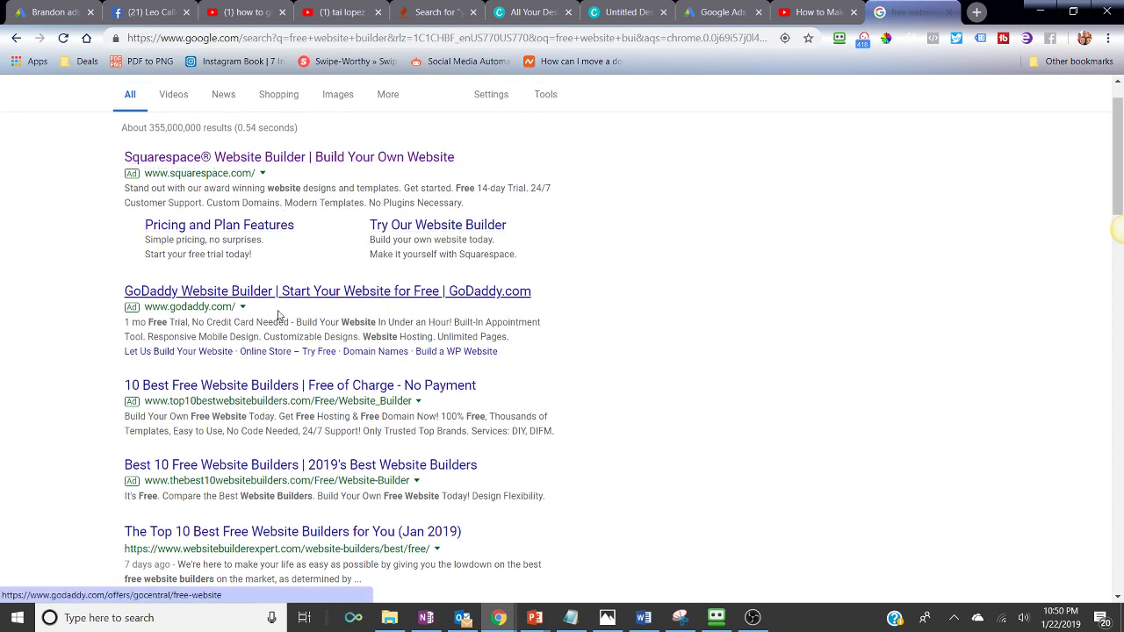
{"action": "left_click", "coordinate": [289, 295]}
{"action": "scroll", "coordinate": [278, 334], "scroll_direction": "down", "scroll_amount": 1}
{"action": "scroll", "coordinate": [278, 332], "scroll_direction": "down", "scroll_amount": 3}
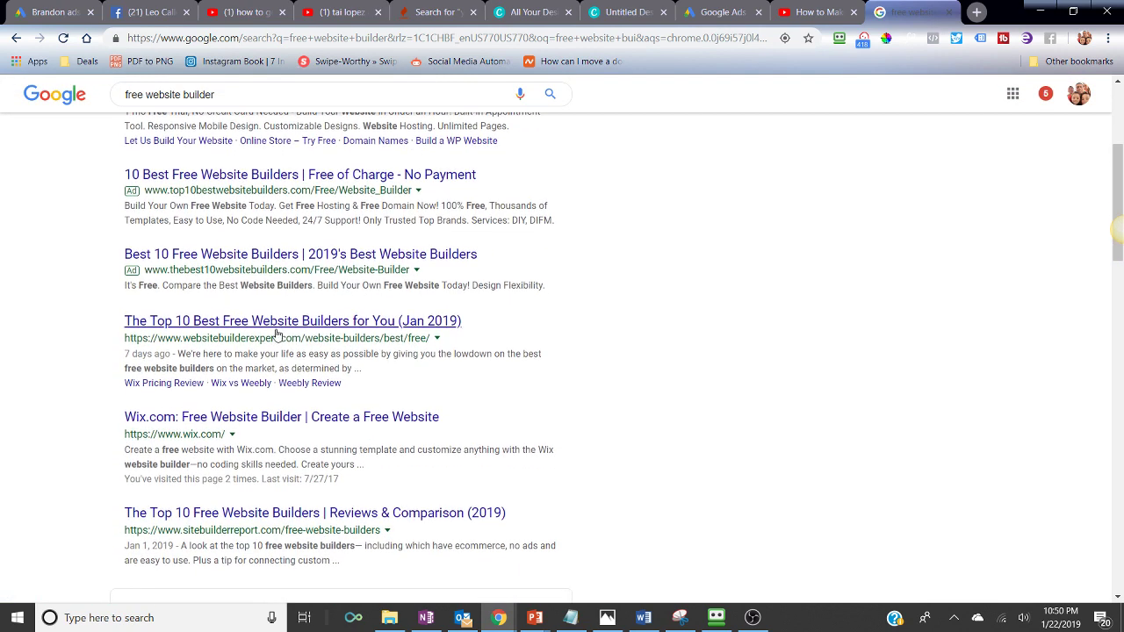
{"action": "scroll", "coordinate": [278, 323], "scroll_direction": "down", "scroll_amount": 4}
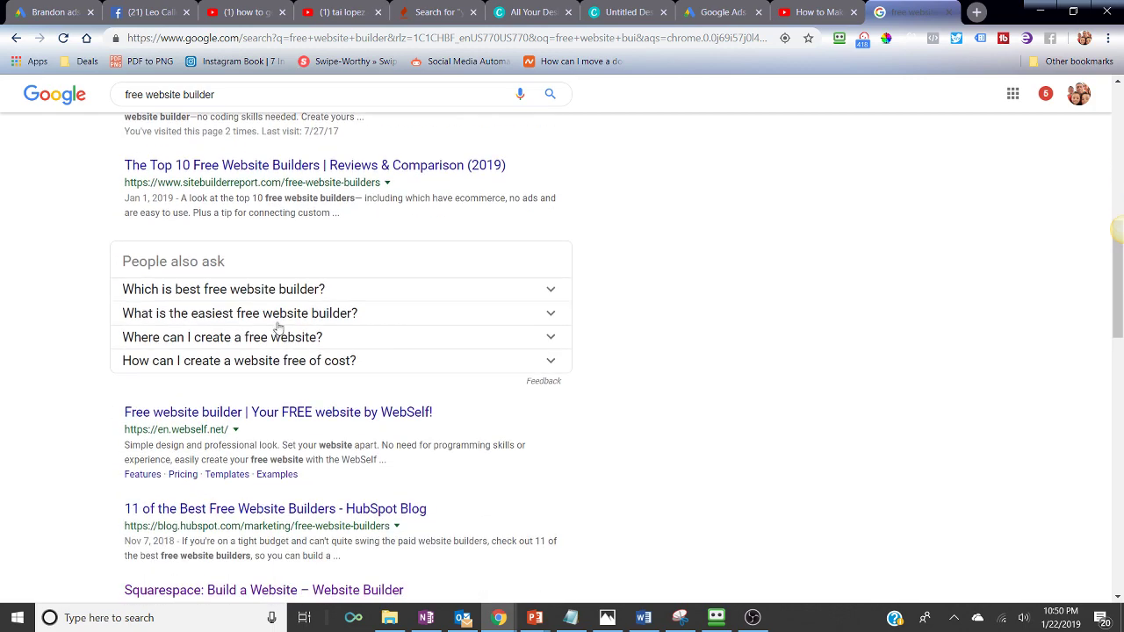
{"action": "scroll", "coordinate": [279, 318], "scroll_direction": "down", "scroll_amount": 4}
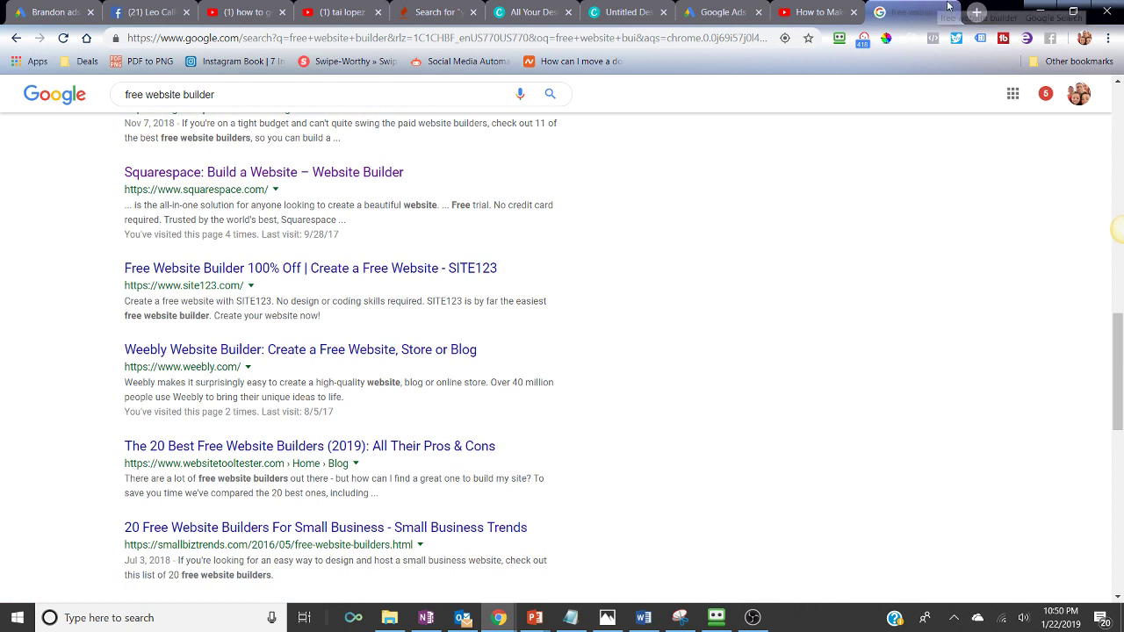
Open the GoDaddy home page in a new tab as an example of a domain registrar
{"action": "left_click", "coordinate": [975, 11]}
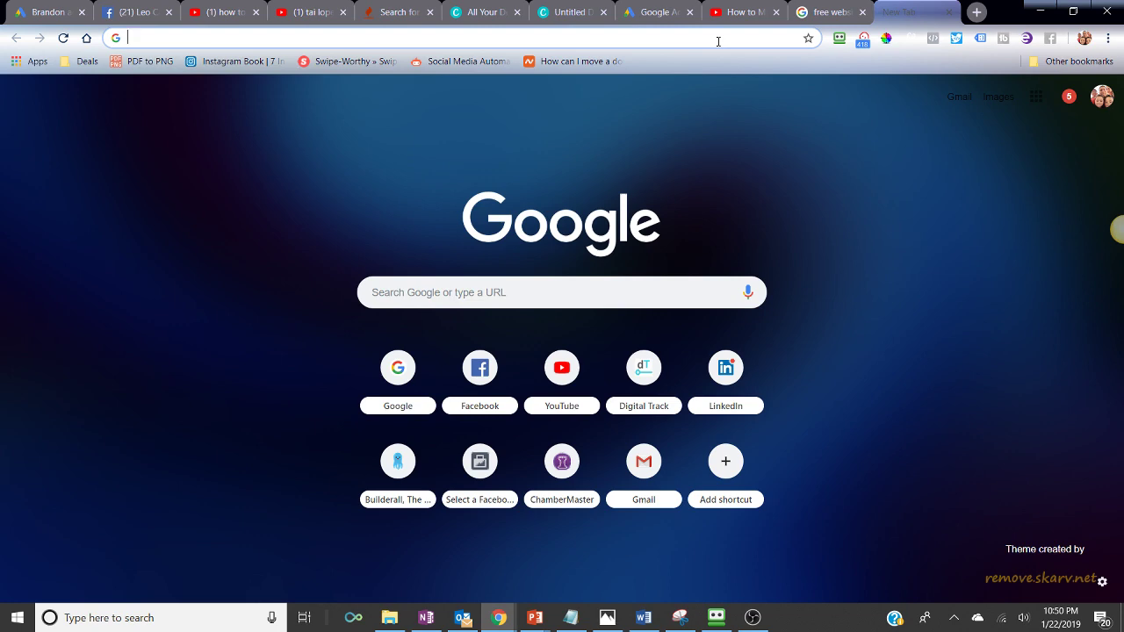
{"action": "left_click", "coordinate": [834, 9]}
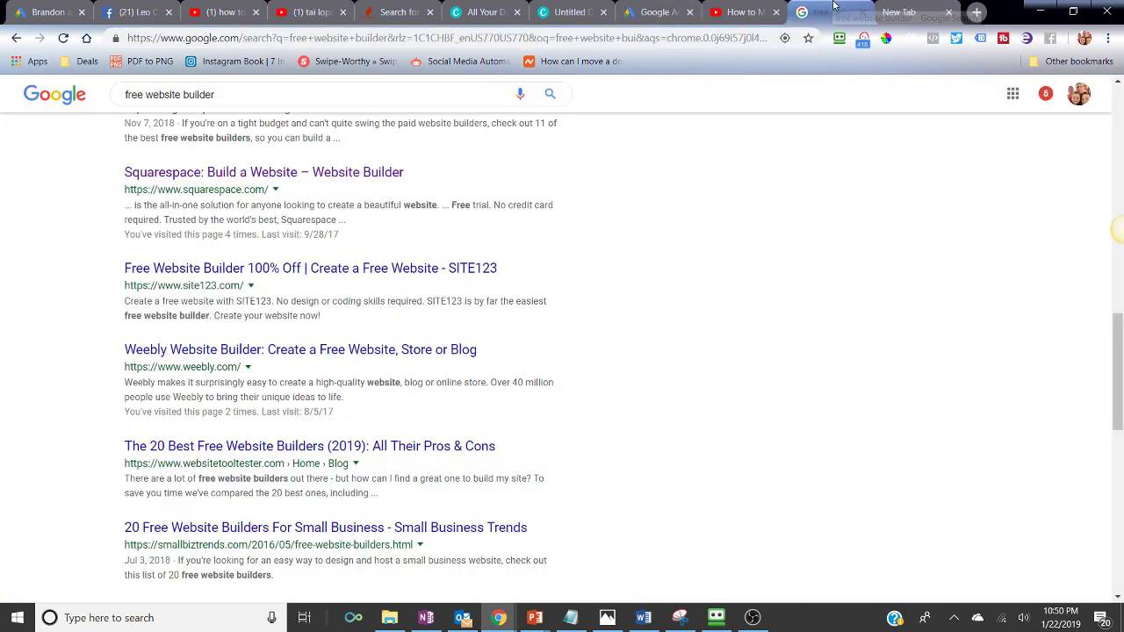
{"action": "left_click", "coordinate": [899, 9]}
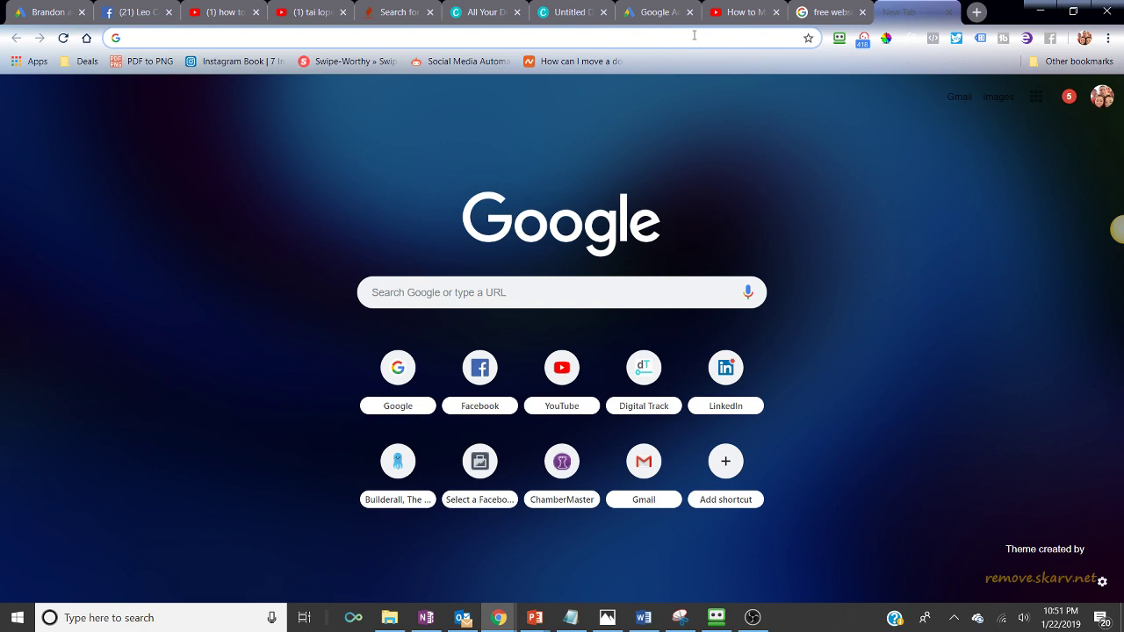
{"action": "left_click", "coordinate": [693, 35]}
{"action": "type", "text": "go"}
{"action": "key", "text": "Return"}
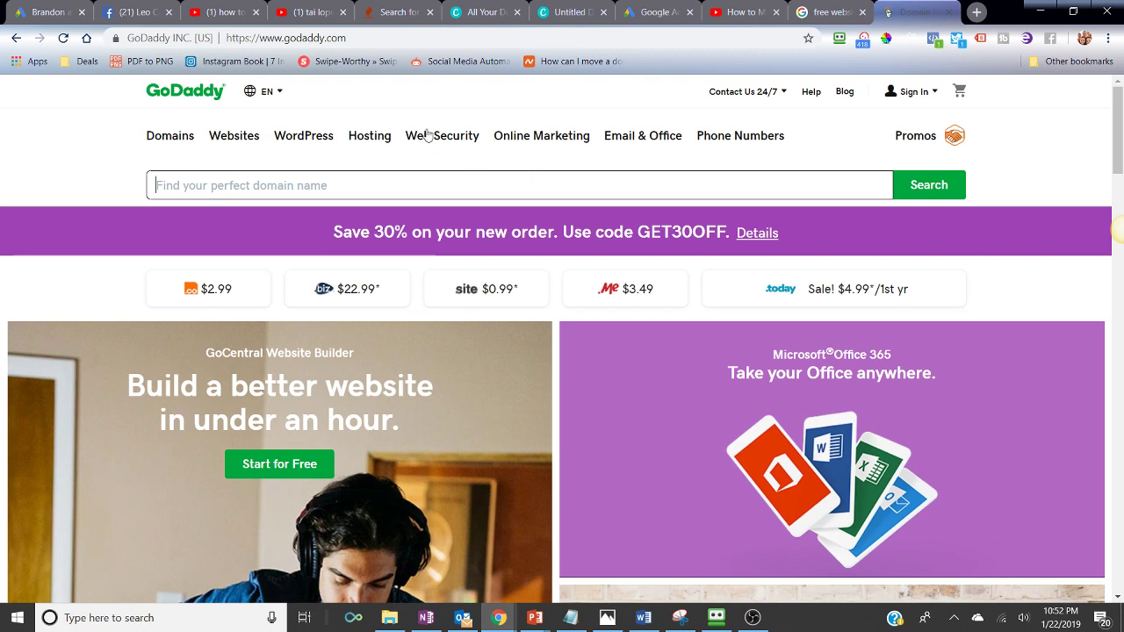
Load namecheap.com in the same tab as a second domain registrar example
{"action": "left_click", "coordinate": [383, 39]}
{"action": "type", "text": "na"}
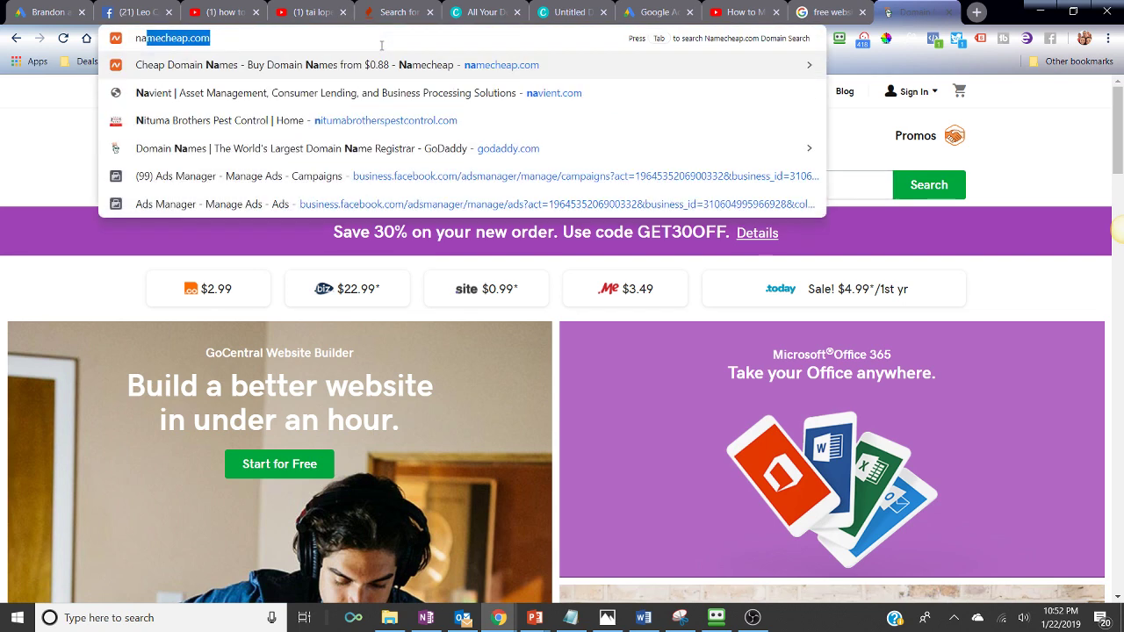
{"action": "key", "text": "Return"}
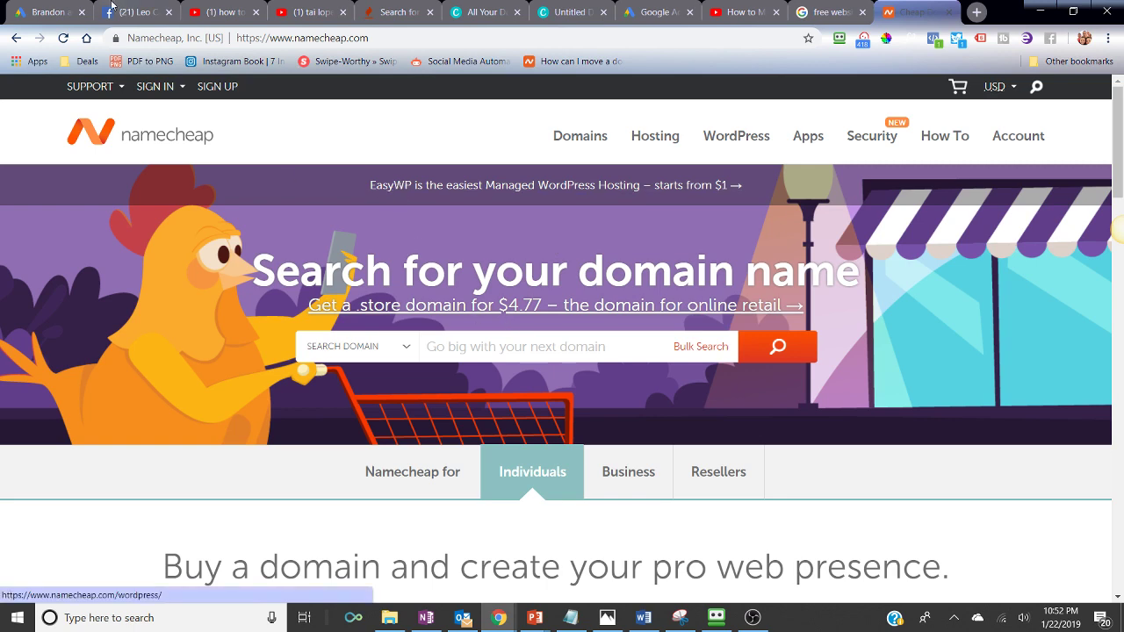
Return to the open Google Ads account and look over the measurement options in its tools overview
{"action": "left_click", "coordinate": [64, 5]}
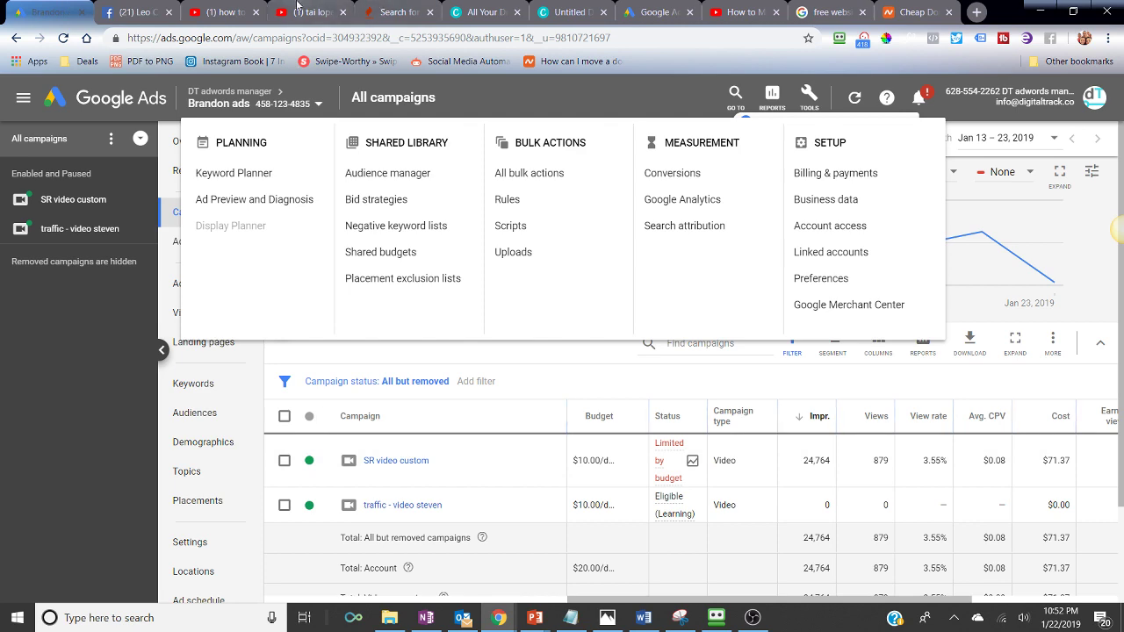
{"action": "left_click", "coordinate": [296, 6]}
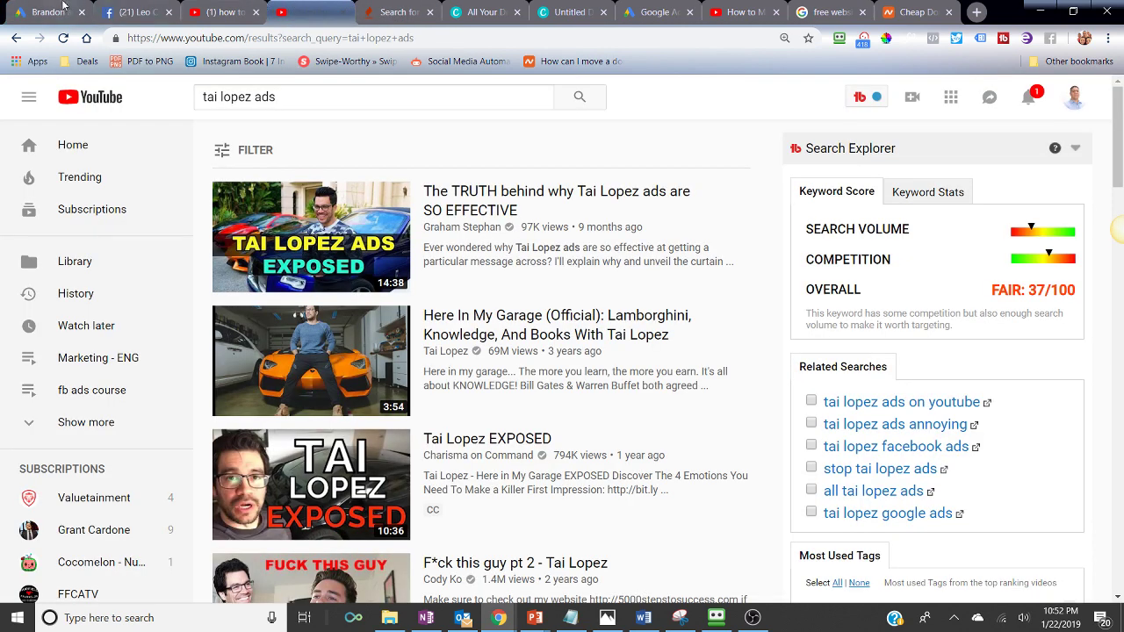
{"action": "left_click", "coordinate": [63, 5]}
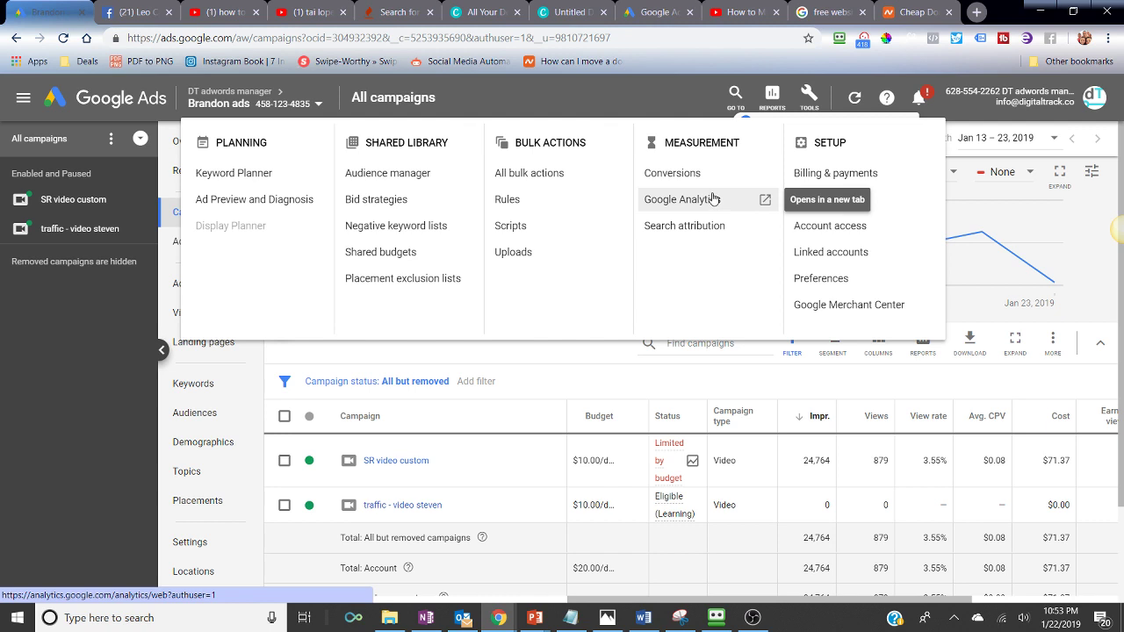
Open the "How To Make $100 Per Day With Bing Ads" ad from the YouTube lead-generation results and show its full description
{"action": "left_click", "coordinate": [977, 12]}
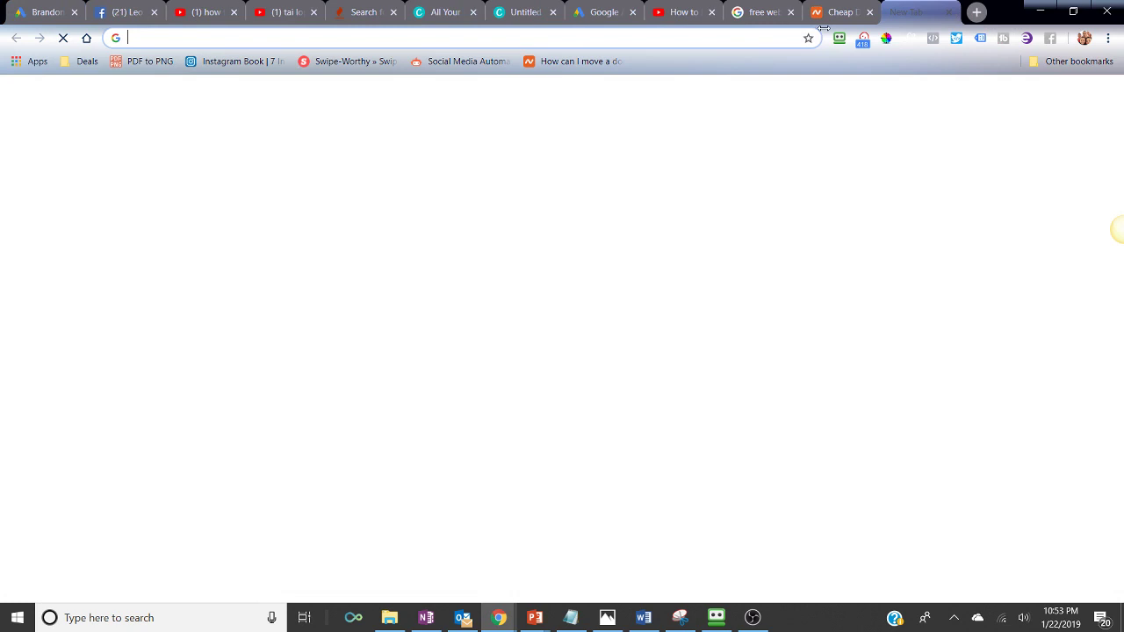
{"action": "left_click", "coordinate": [204, 12]}
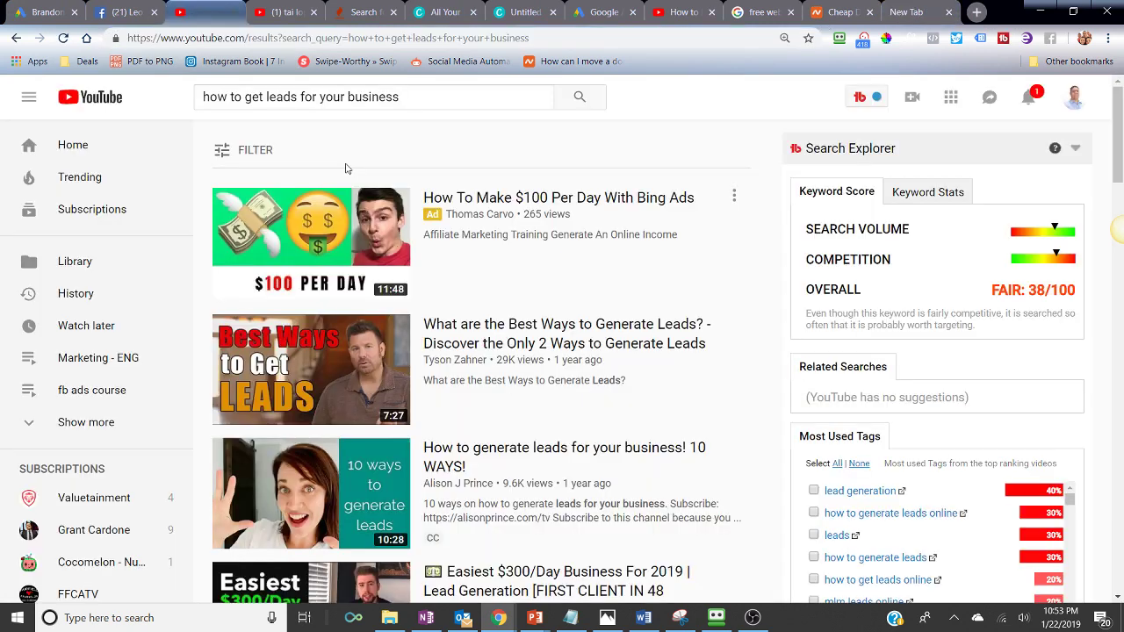
{"action": "left_click", "coordinate": [442, 204]}
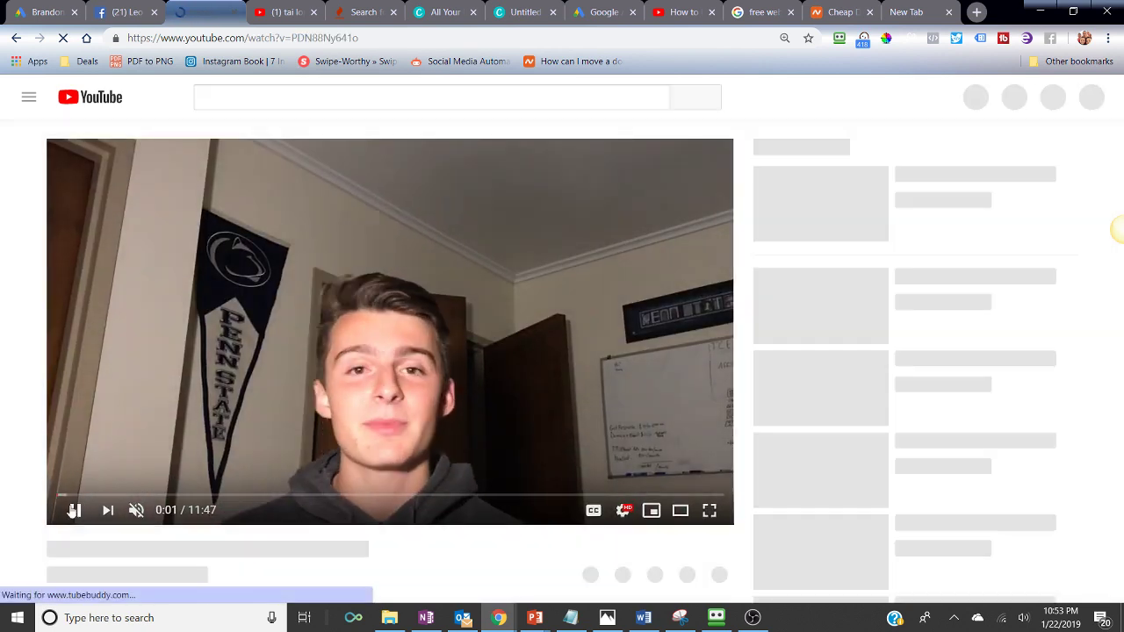
{"action": "scroll", "coordinate": [37, 505], "scroll_direction": "down", "scroll_amount": 4}
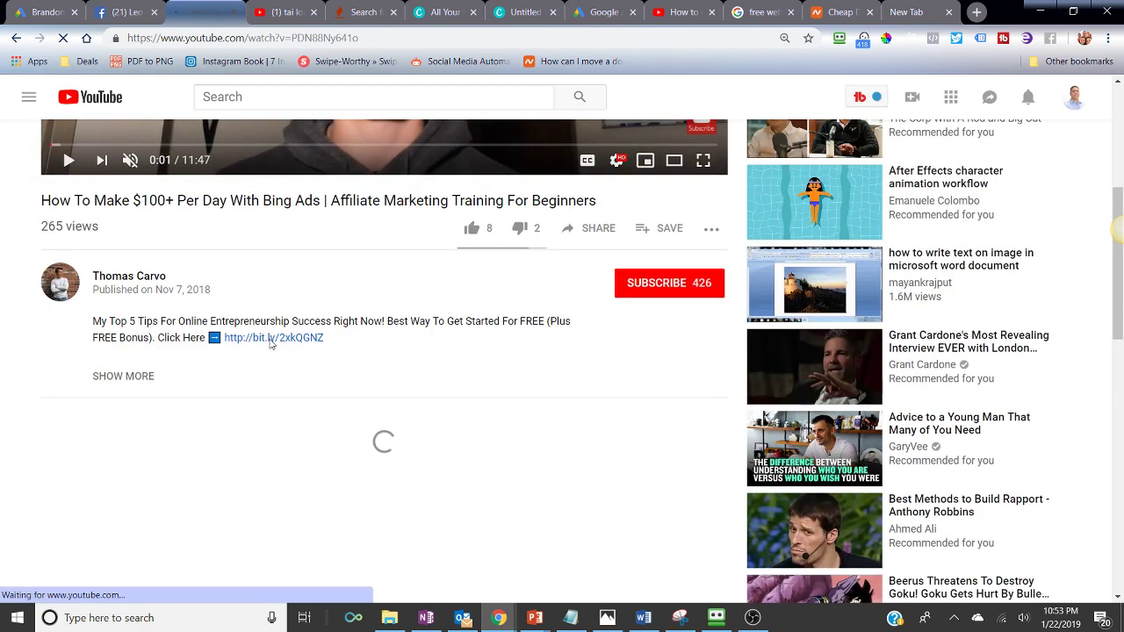
{"action": "left_click", "coordinate": [139, 378]}
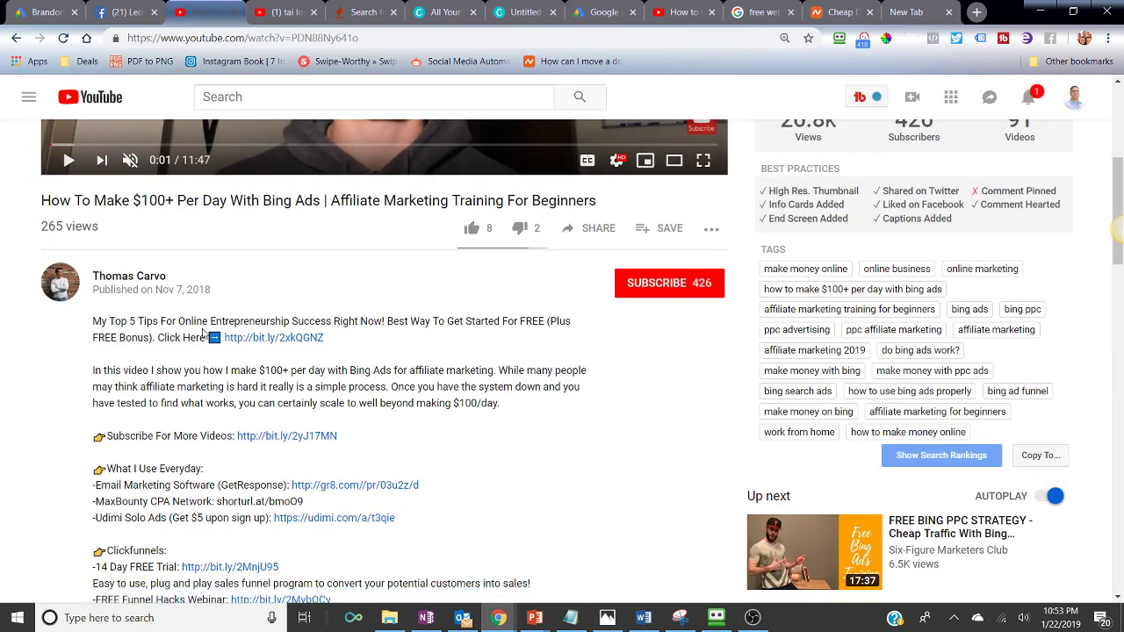
Open the description's first bit.ly link in a new tab, view its landing page, and close that tab
{"action": "right_click", "coordinate": [254, 345]}
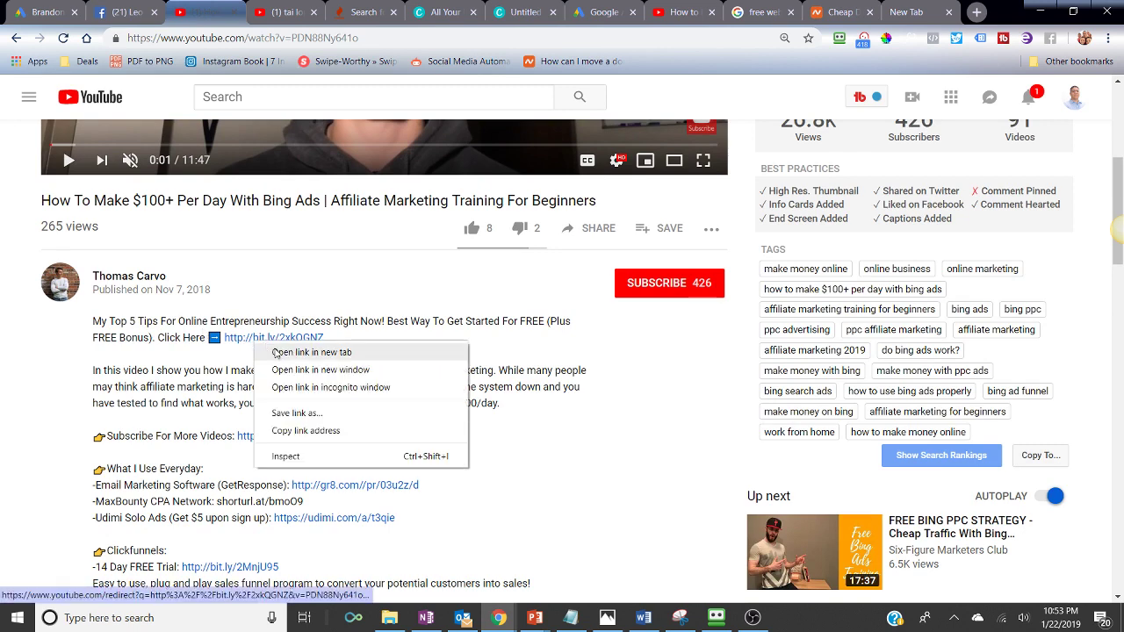
{"action": "left_click", "coordinate": [279, 354]}
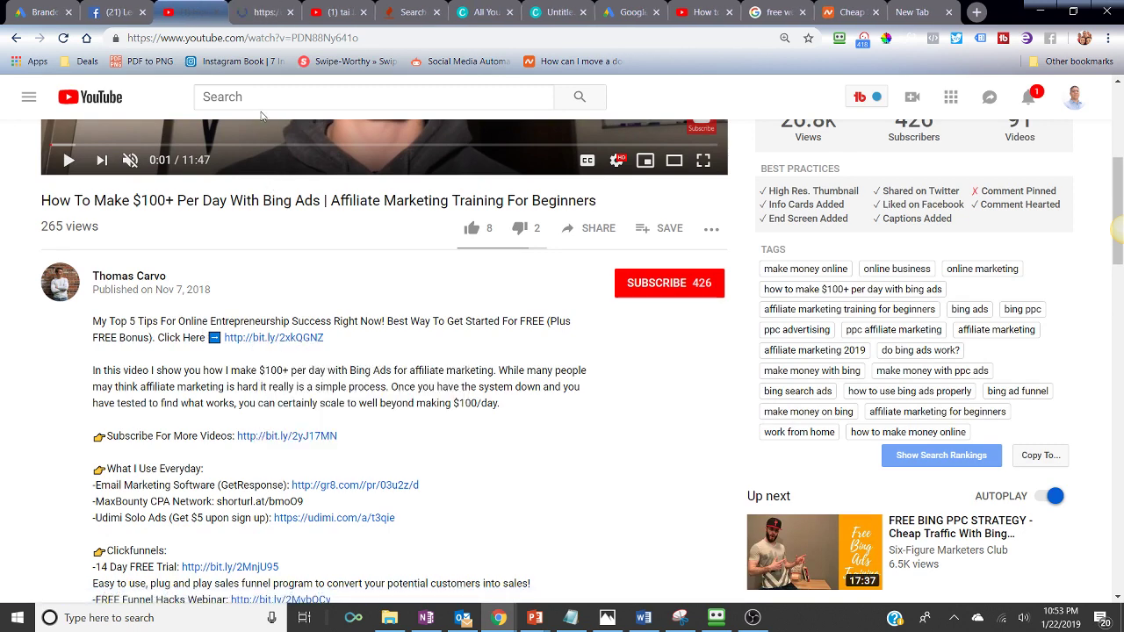
{"action": "left_click", "coordinate": [266, 10]}
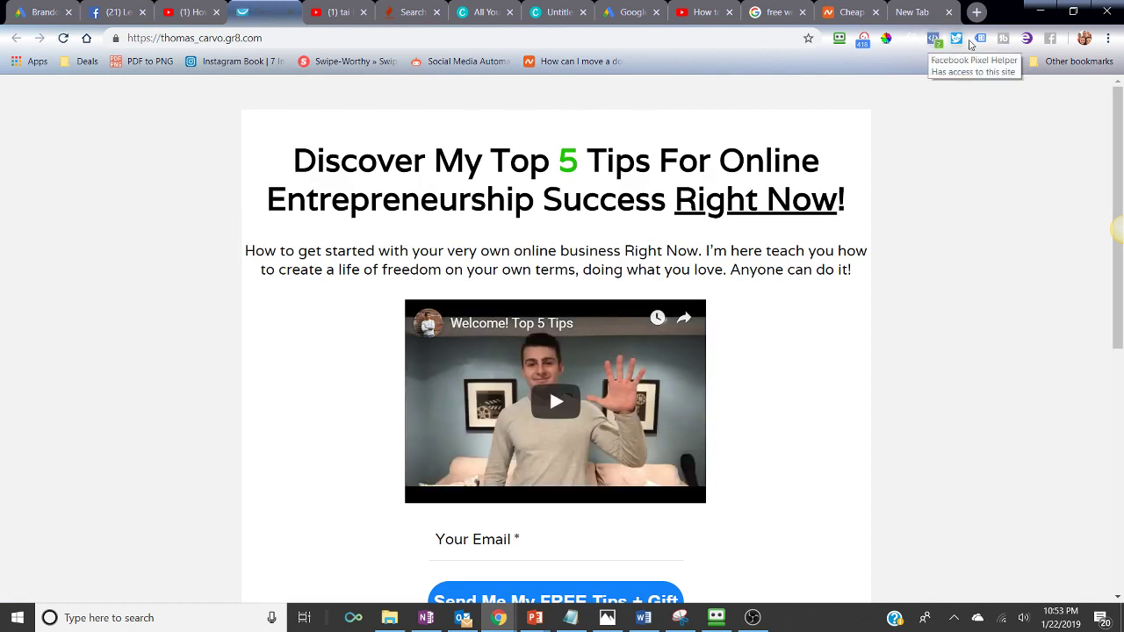
{"action": "left_click", "coordinate": [290, 12]}
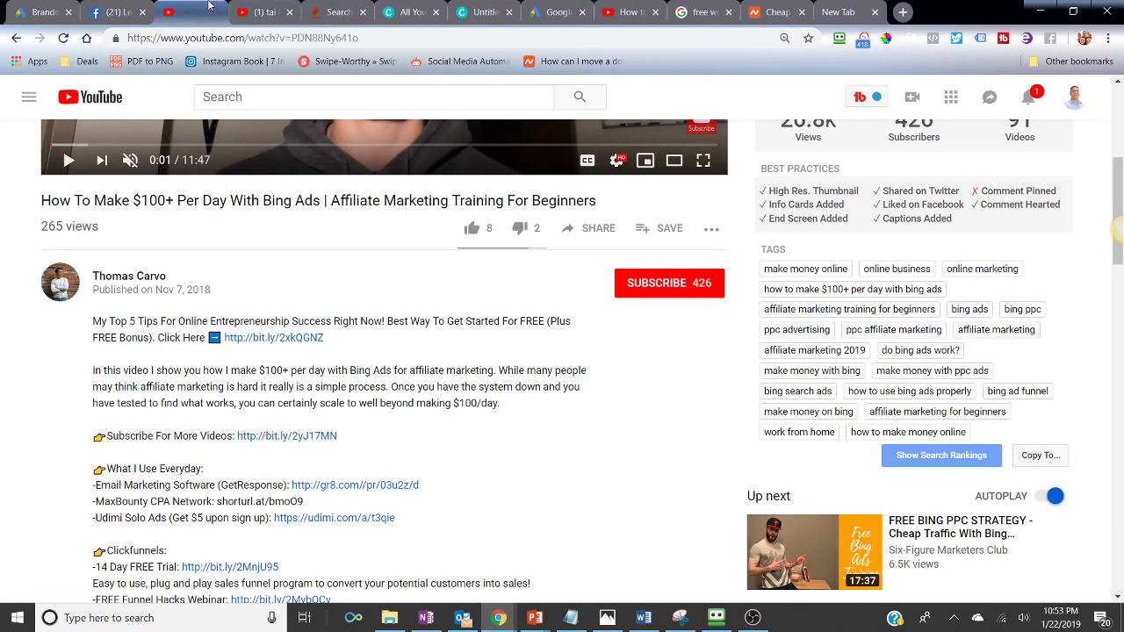
Go to the YouTube home page and play the first recommended video to bring up an in-stream ad
{"action": "scroll", "coordinate": [249, 384], "scroll_direction": "down", "scroll_amount": 2}
{"action": "scroll", "coordinate": [249, 385], "scroll_direction": "up", "scroll_amount": 5}
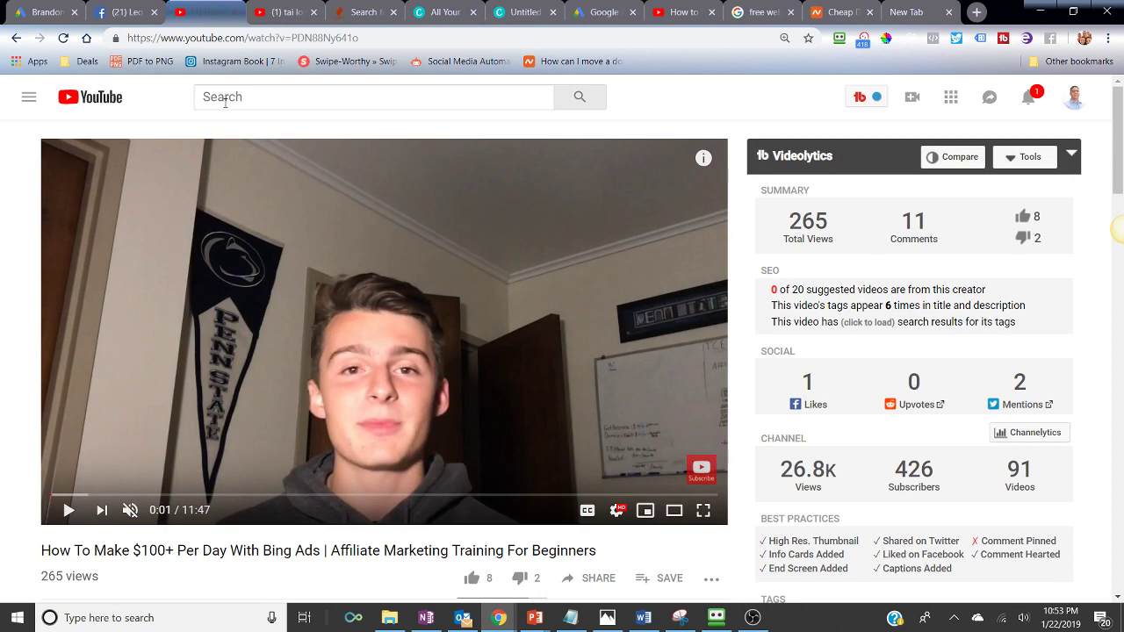
{"action": "left_click", "coordinate": [251, 99]}
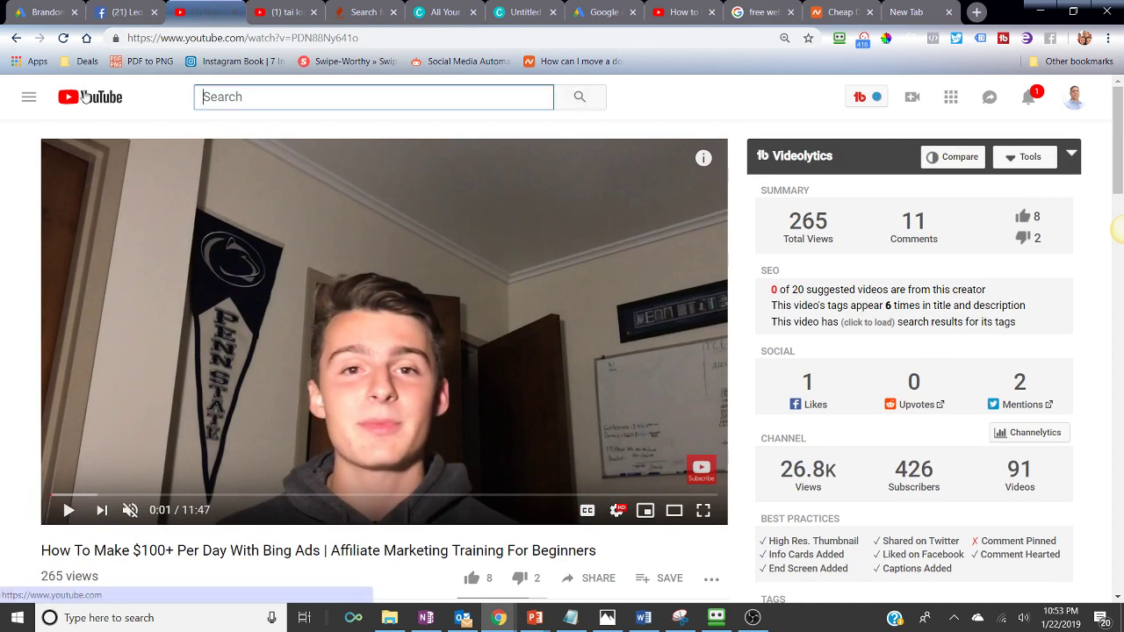
{"action": "left_click", "coordinate": [87, 97]}
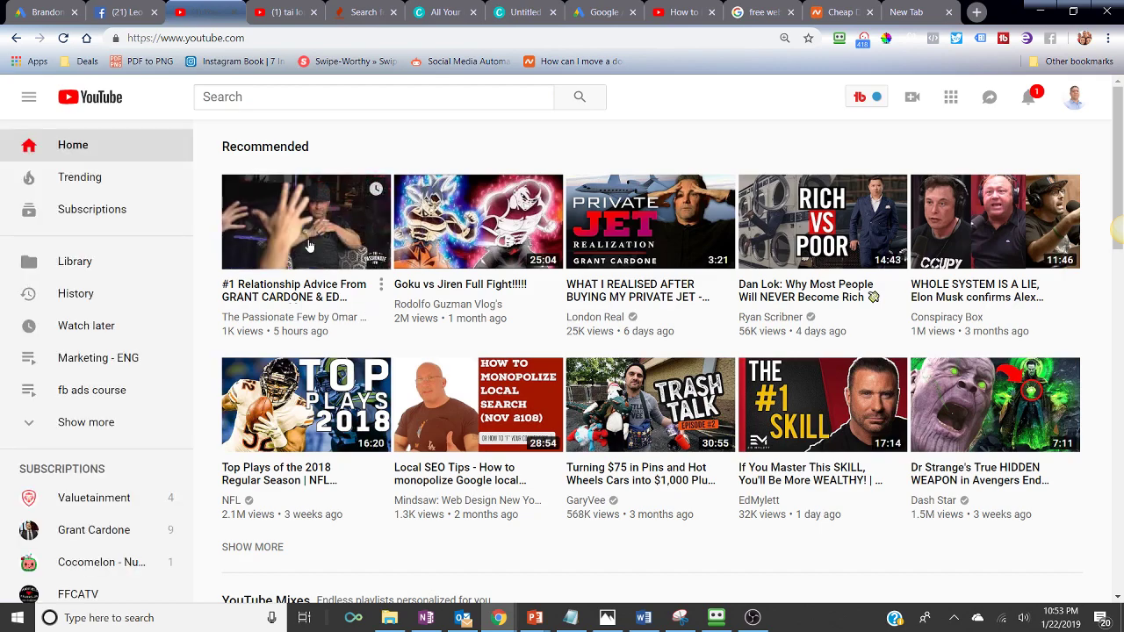
{"action": "left_click", "coordinate": [303, 226]}
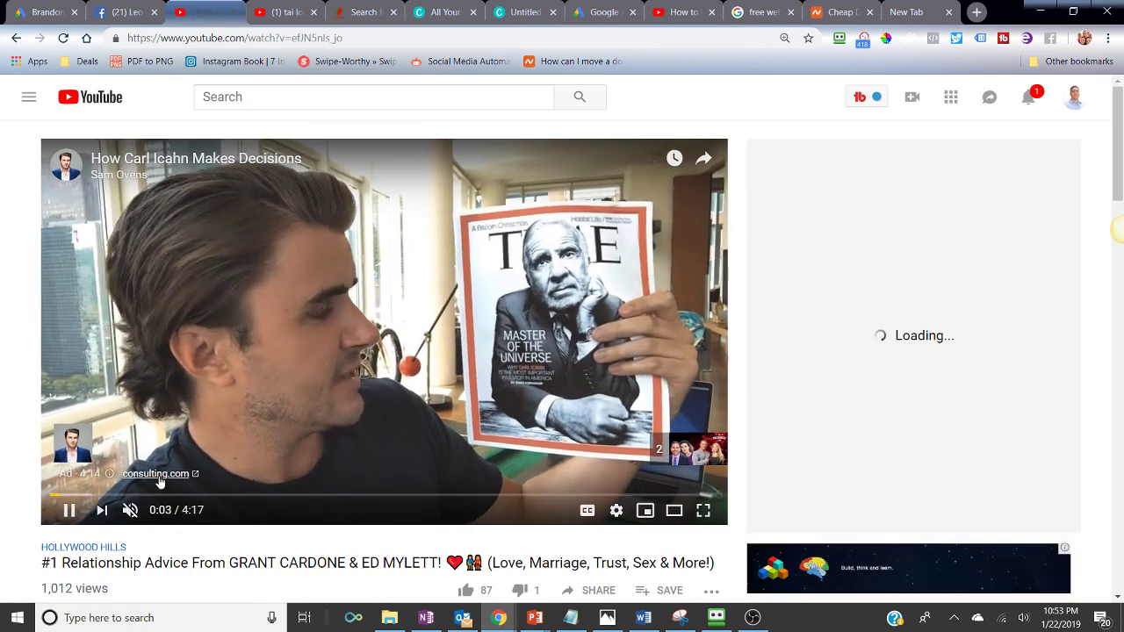
Open the in-stream ad's consulting.com link and inspect the landing page's tags with Google Tag Assistant
{"action": "left_click", "coordinate": [159, 478]}
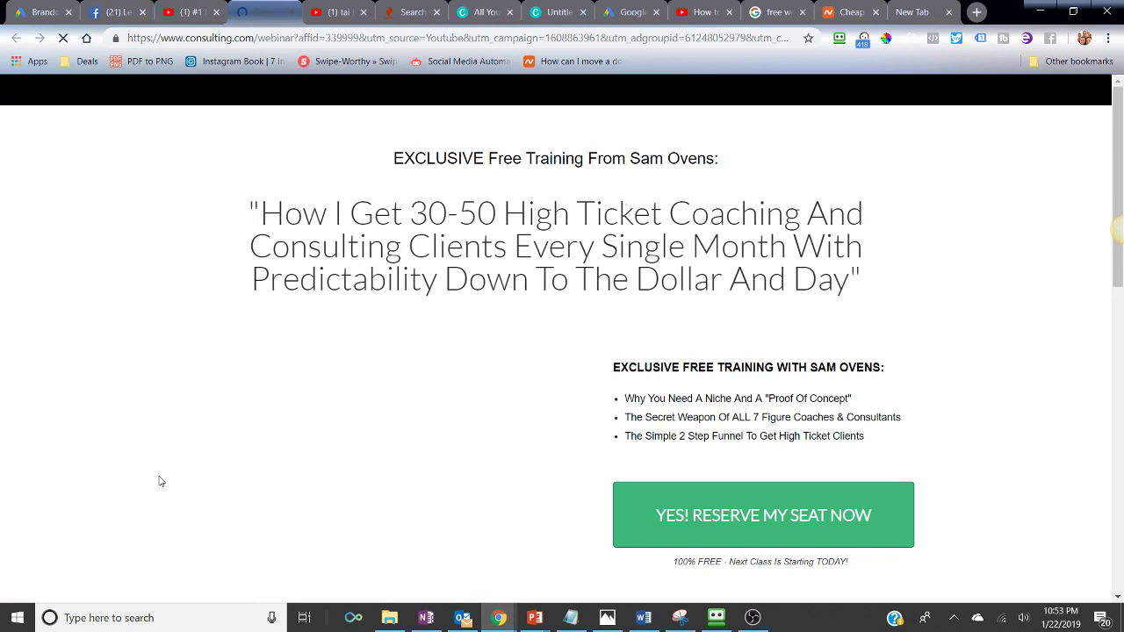
{"action": "key", "text": "ctrl+shift+Tab"}
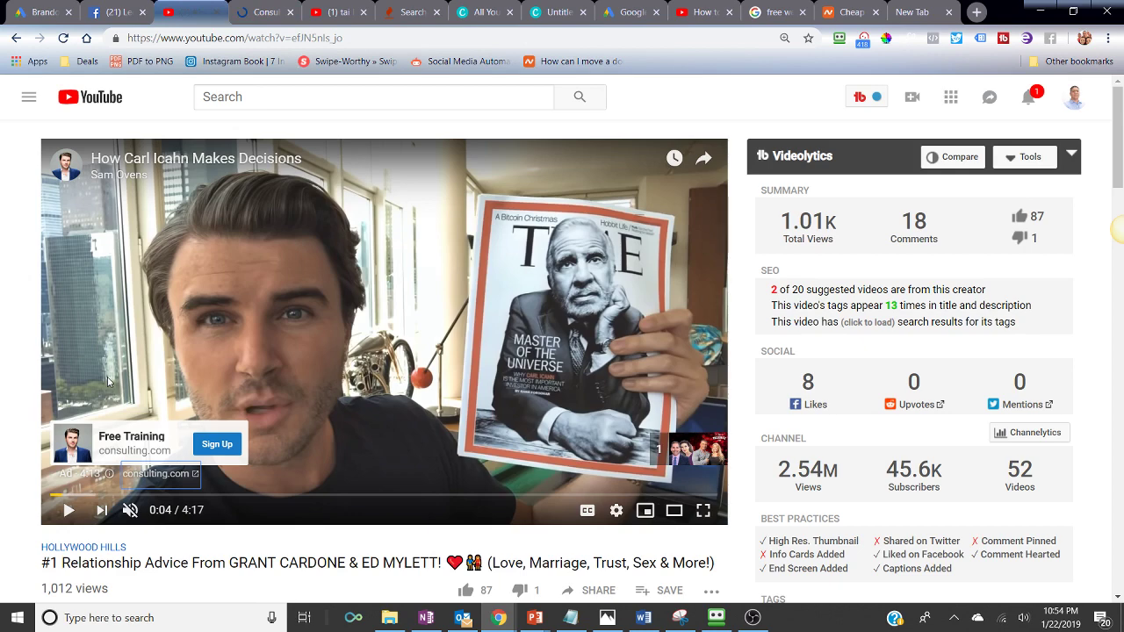
{"action": "left_click", "coordinate": [71, 6]}
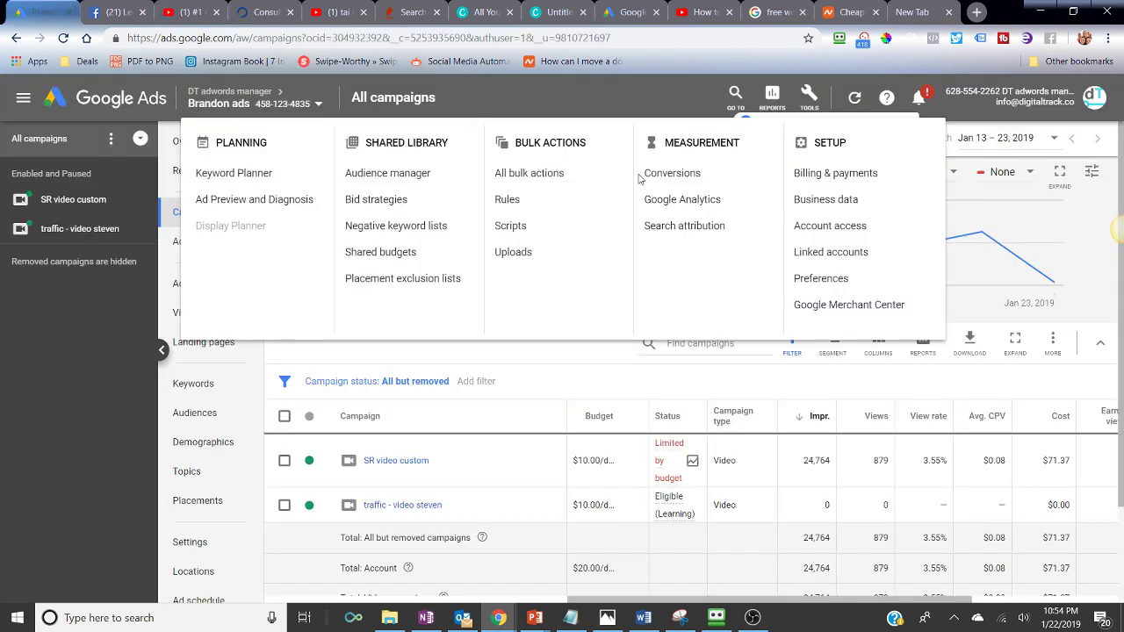
{"action": "left_click", "coordinate": [268, 8]}
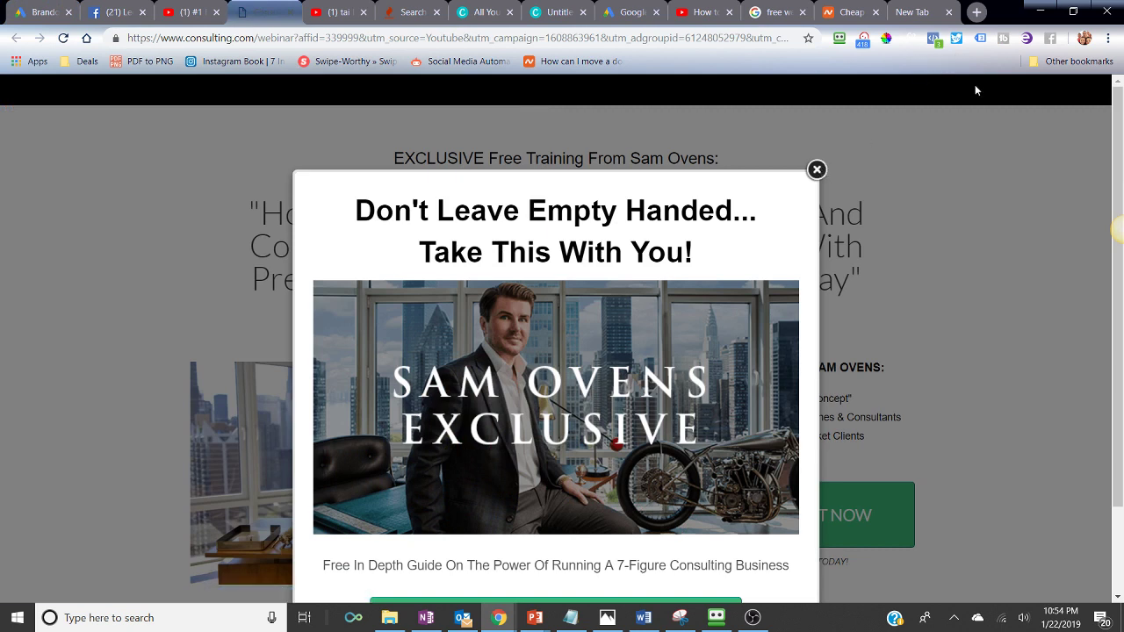
{"action": "left_click", "coordinate": [981, 39]}
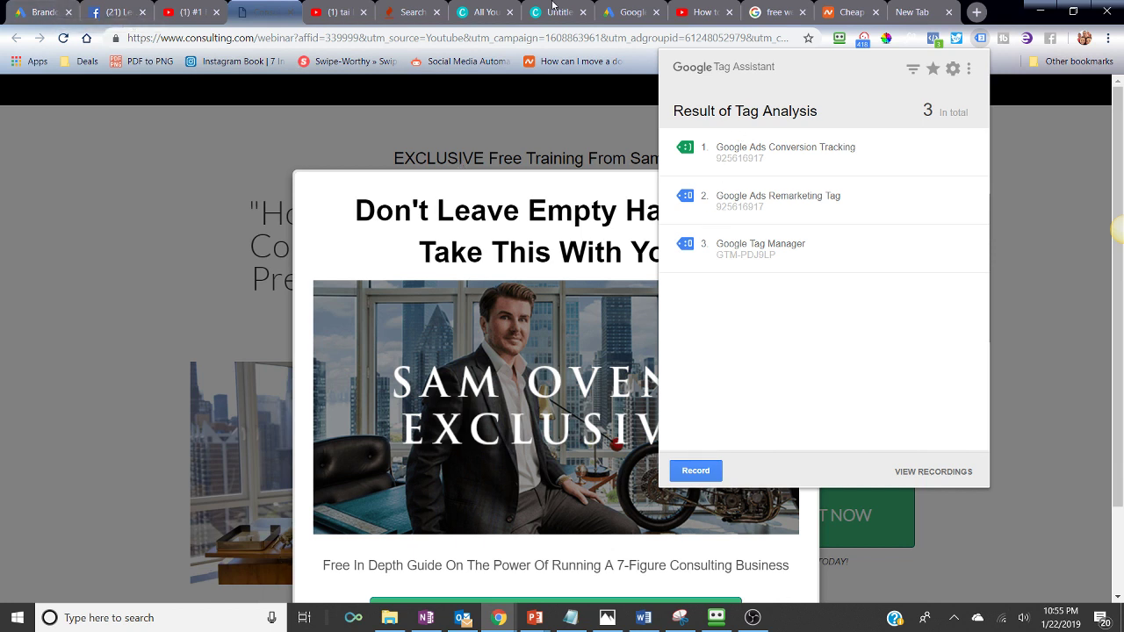
Open the Google Ads account's linked accounts and review the products that can be linked, including Google Analytics and YouTube
{"action": "left_click", "coordinate": [35, 5]}
{"action": "left_click", "coordinate": [35, 4]}
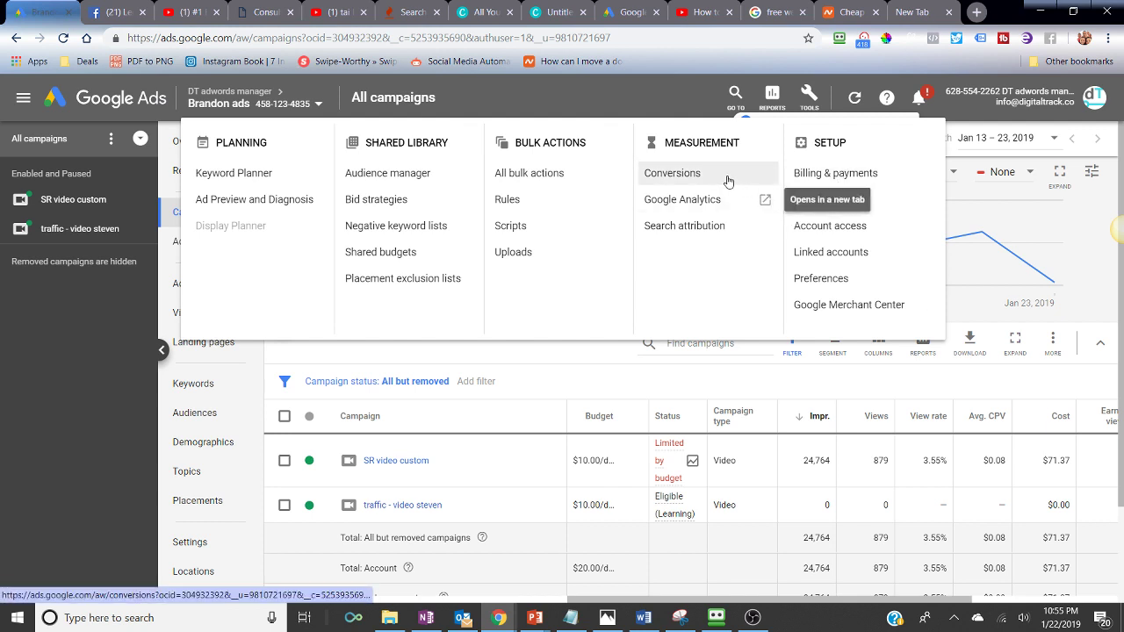
{"action": "left_click", "coordinate": [832, 256]}
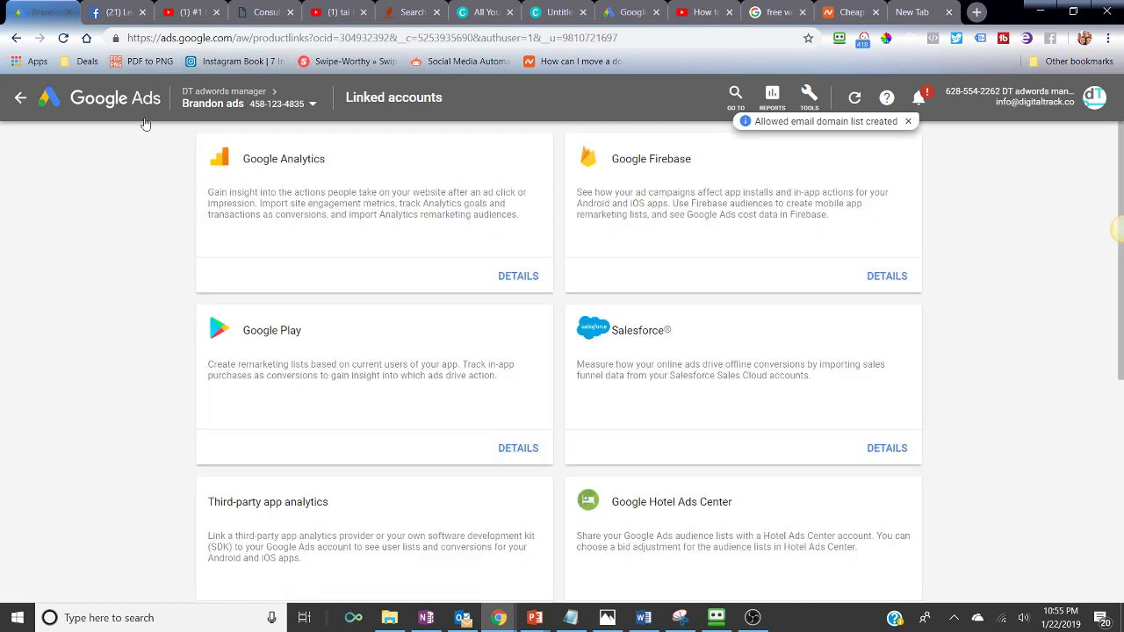
{"action": "scroll", "coordinate": [736, 359], "scroll_direction": "down", "scroll_amount": 2}
{"action": "scroll", "coordinate": [734, 364], "scroll_direction": "down", "scroll_amount": 1}
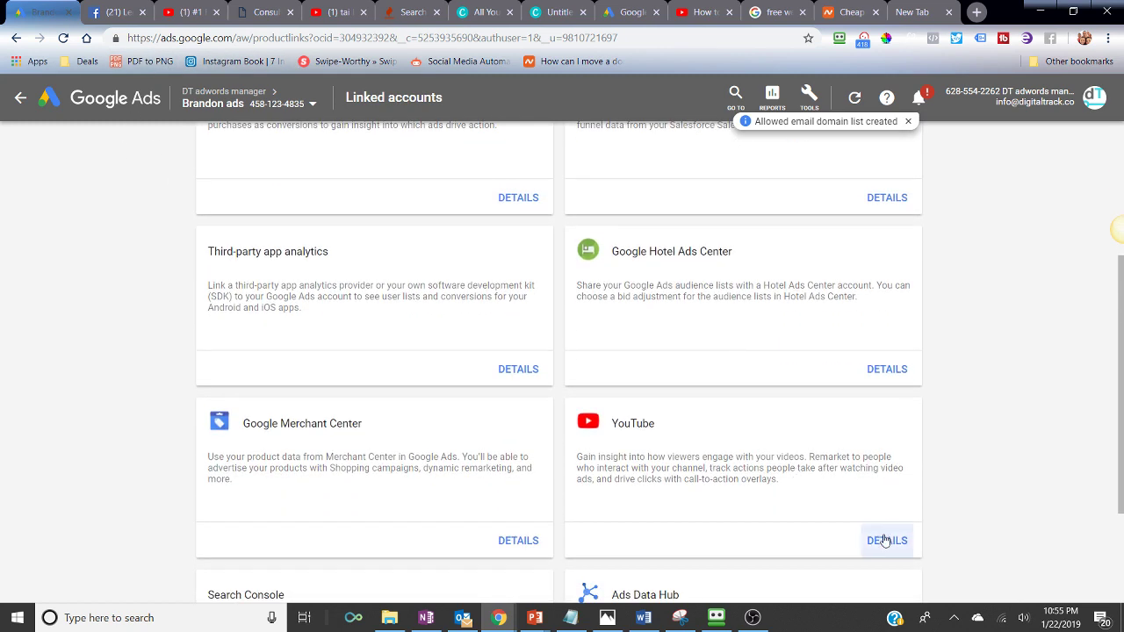
{"action": "scroll", "coordinate": [900, 503], "scroll_direction": "down", "scroll_amount": 1}
{"action": "scroll", "coordinate": [900, 503], "scroll_direction": "down", "scroll_amount": 1}
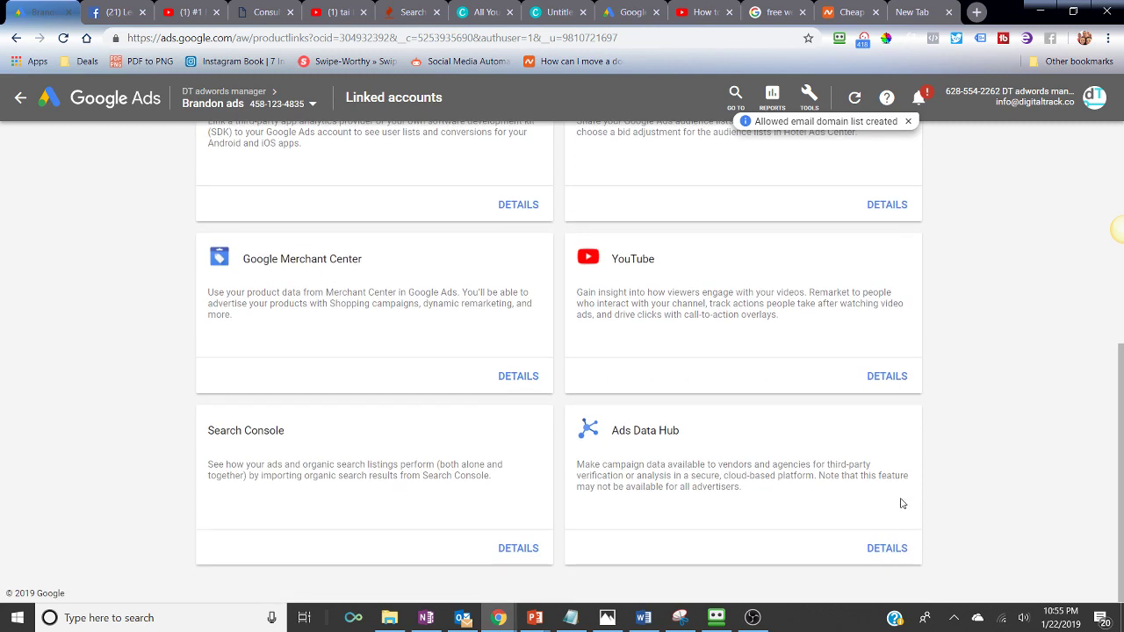
{"action": "scroll", "coordinate": [900, 503], "scroll_direction": "up", "scroll_amount": 5}
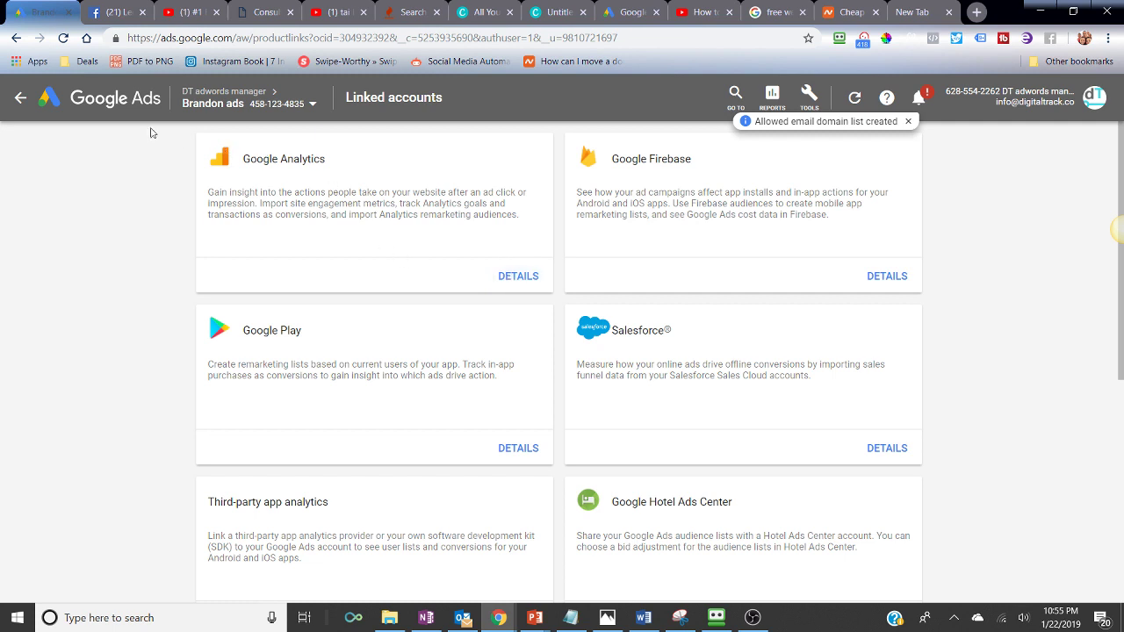
Return to the Campaigns overview and look at the choices for adding a campaign, leaving them unused
{"action": "left_click", "coordinate": [21, 99]}
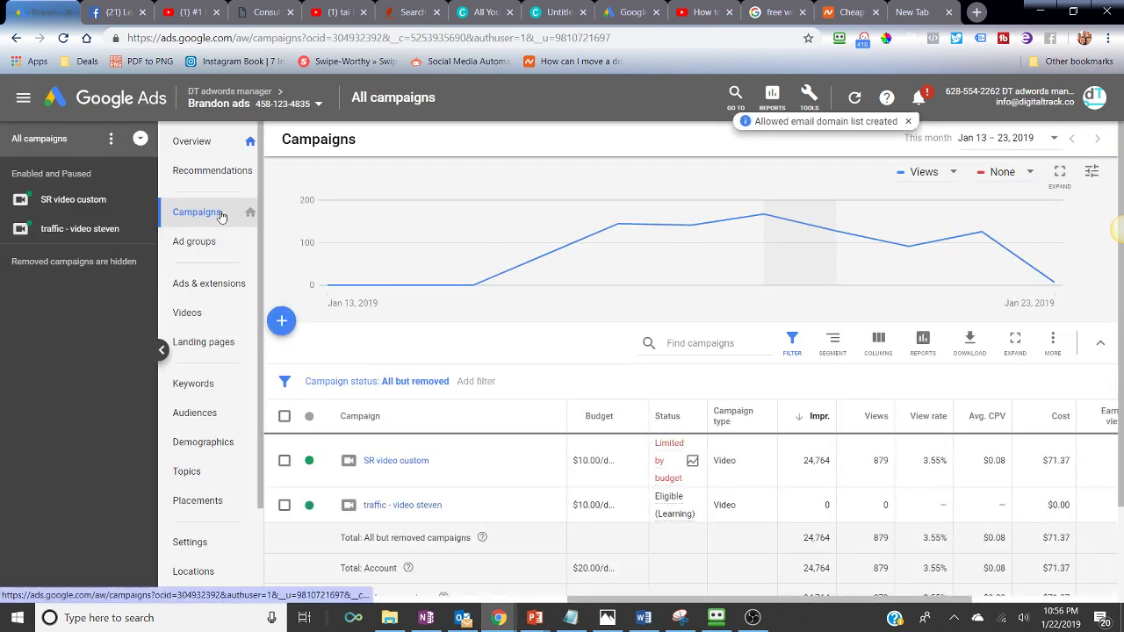
{"action": "left_click", "coordinate": [291, 330]}
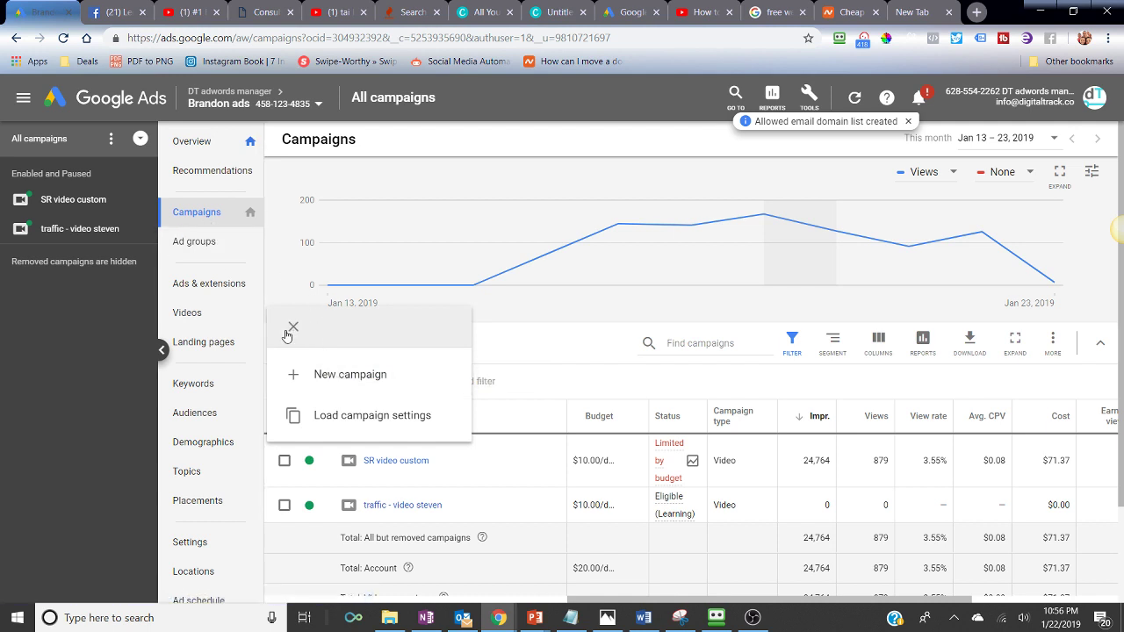
{"action": "left_click", "coordinate": [294, 332]}
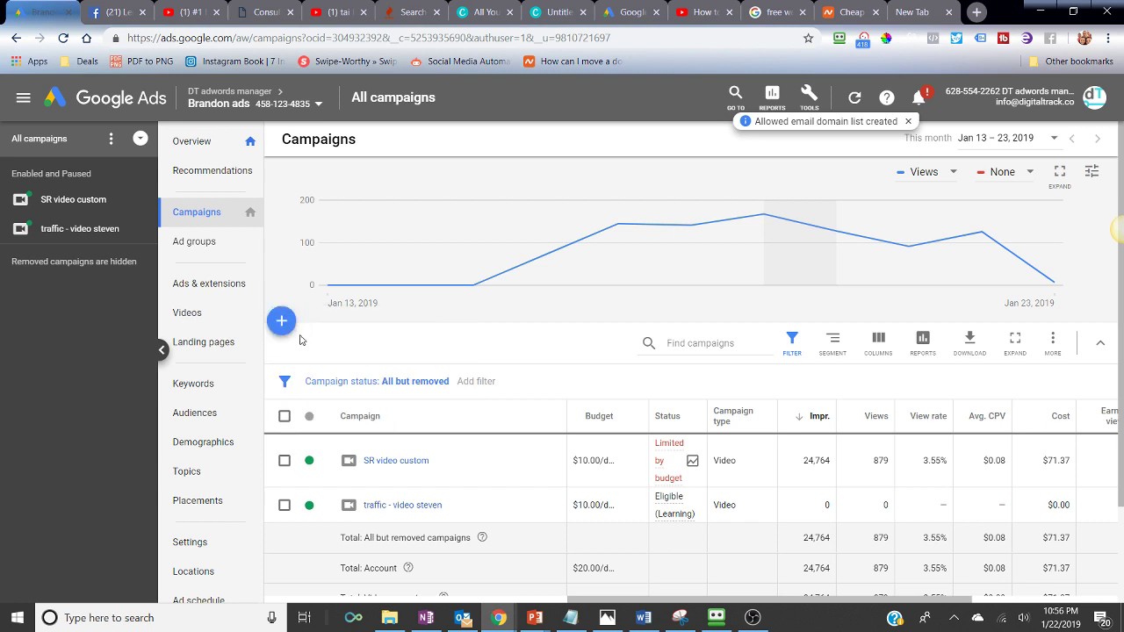
Start a new campaign and select the Website traffic goal to view its available campaign types
{"action": "left_click", "coordinate": [294, 331]}
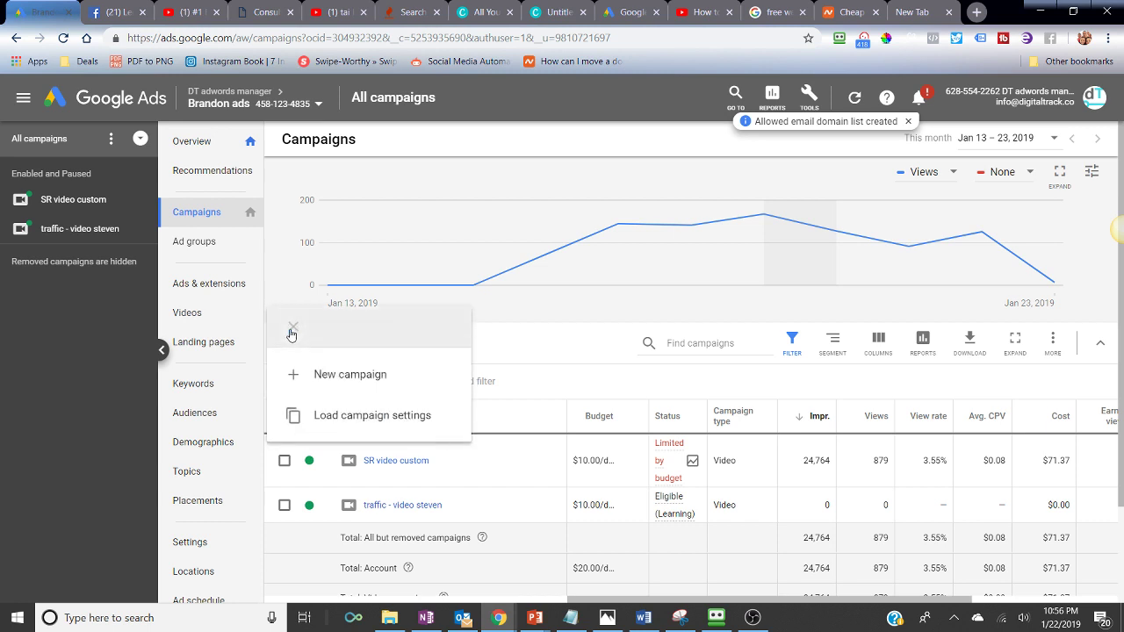
{"action": "left_click", "coordinate": [337, 376]}
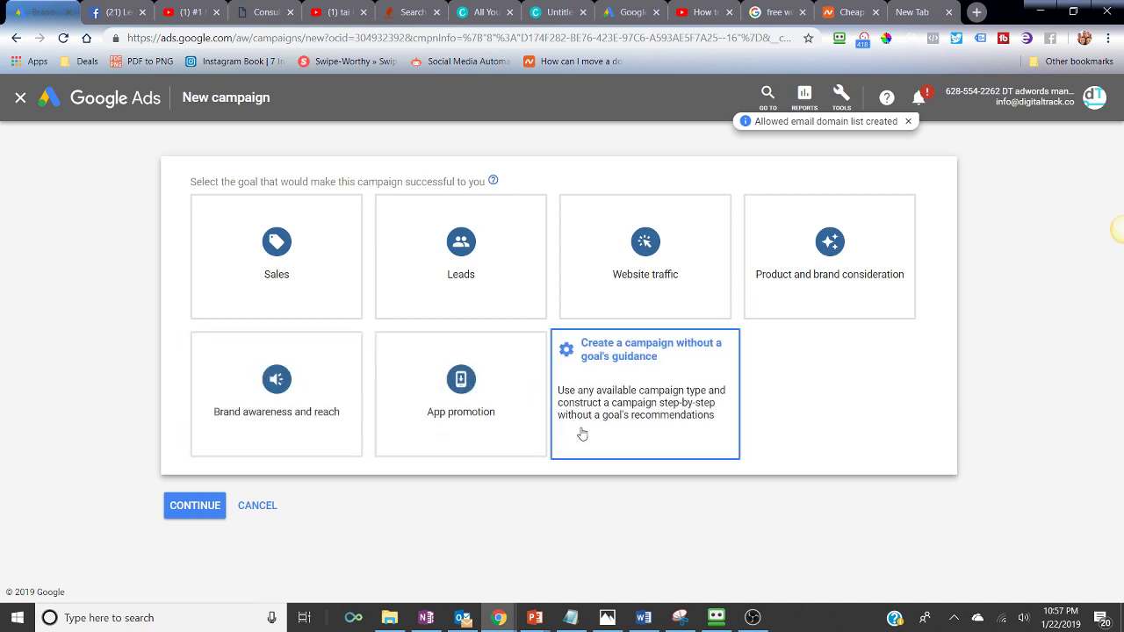
{"action": "left_click", "coordinate": [600, 271]}
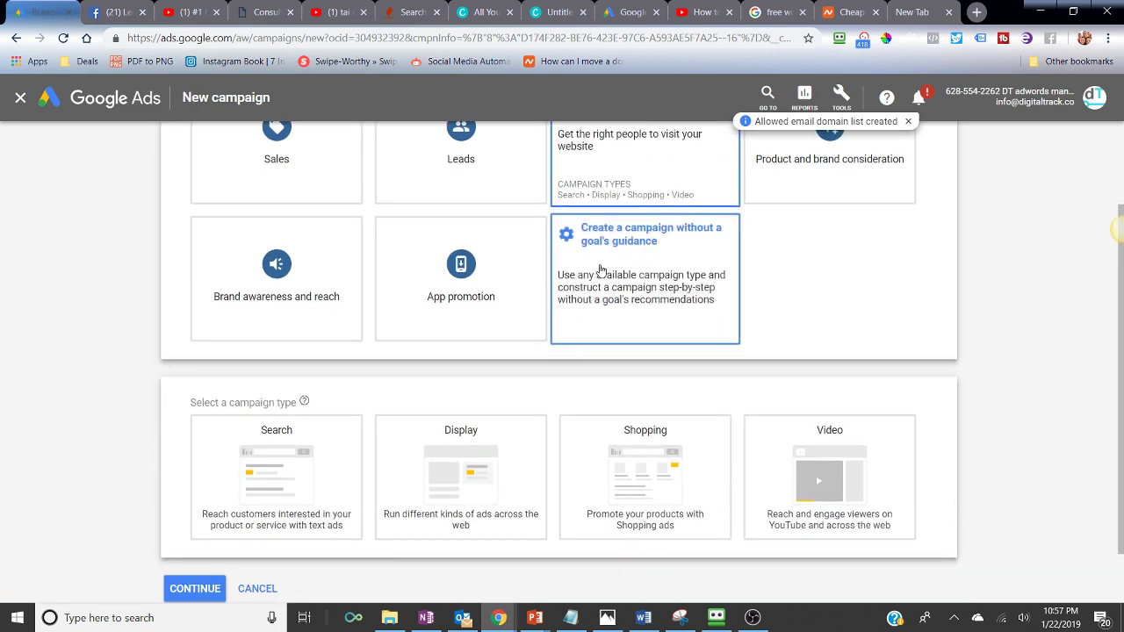
{"action": "scroll", "coordinate": [602, 421], "scroll_direction": "up", "scroll_amount": 1}
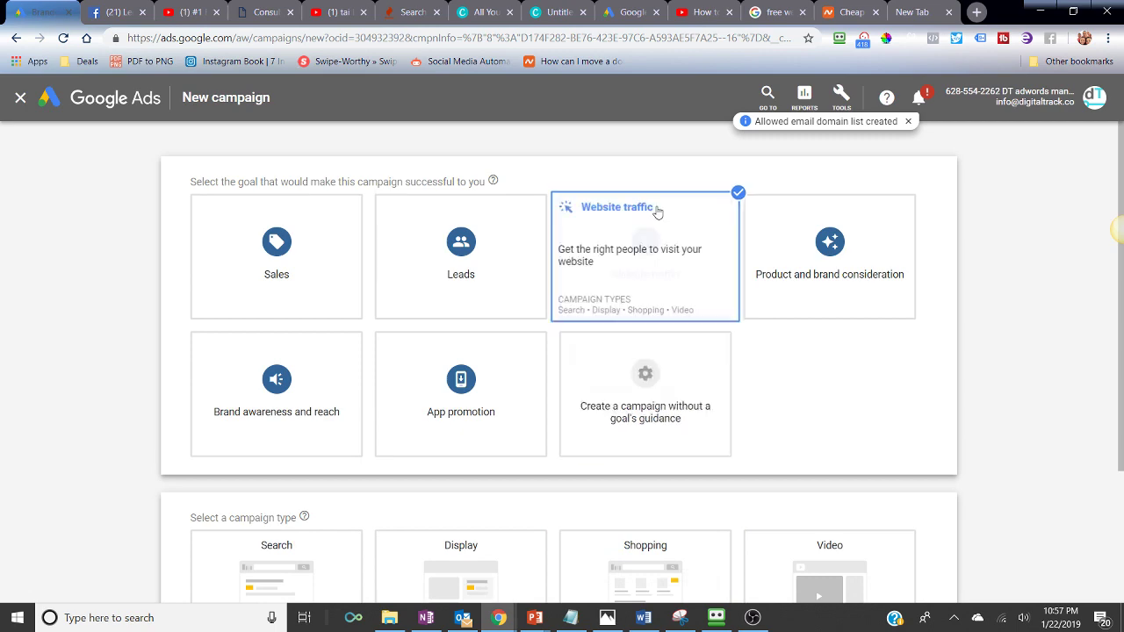
{"action": "scroll", "coordinate": [638, 464], "scroll_direction": "down", "scroll_amount": 1}
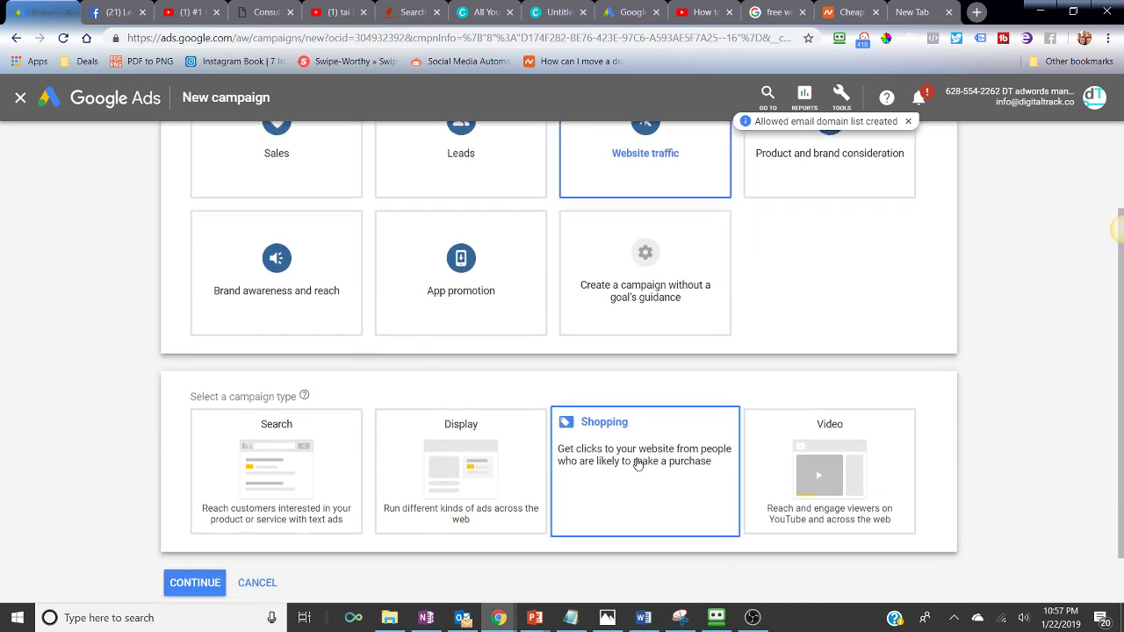
{"action": "scroll", "coordinate": [638, 462], "scroll_direction": "up", "scroll_amount": 1}
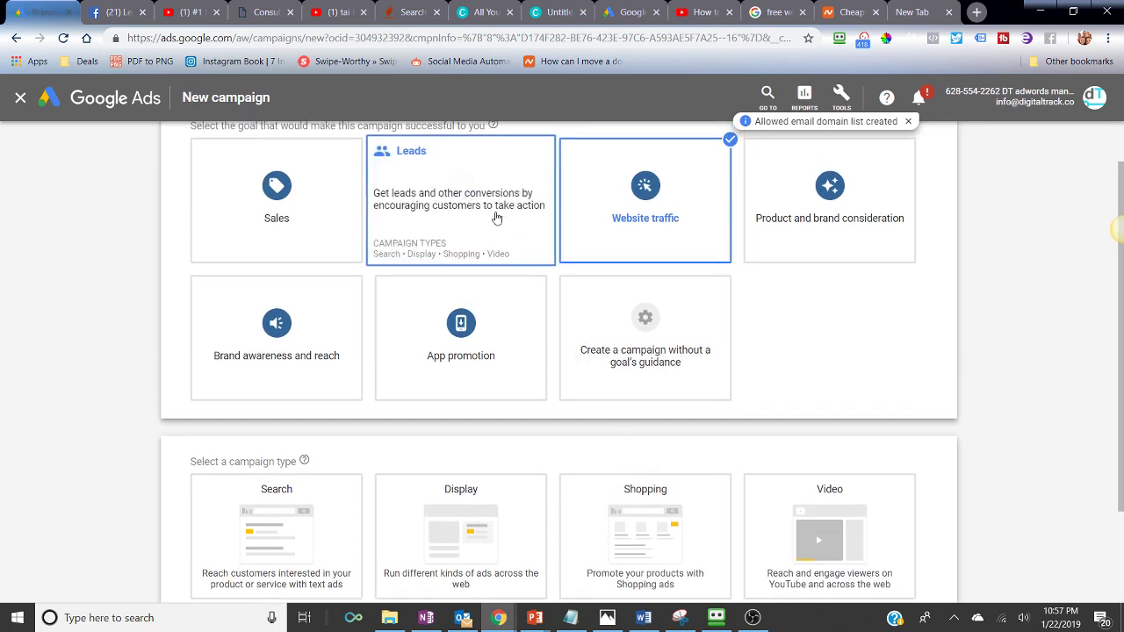
Change the campaign goal to Leads, choose the Video campaign type and continue to the campaign setup
{"action": "left_click", "coordinate": [496, 217]}
{"action": "scroll", "coordinate": [496, 217], "scroll_direction": "down", "scroll_amount": 1}
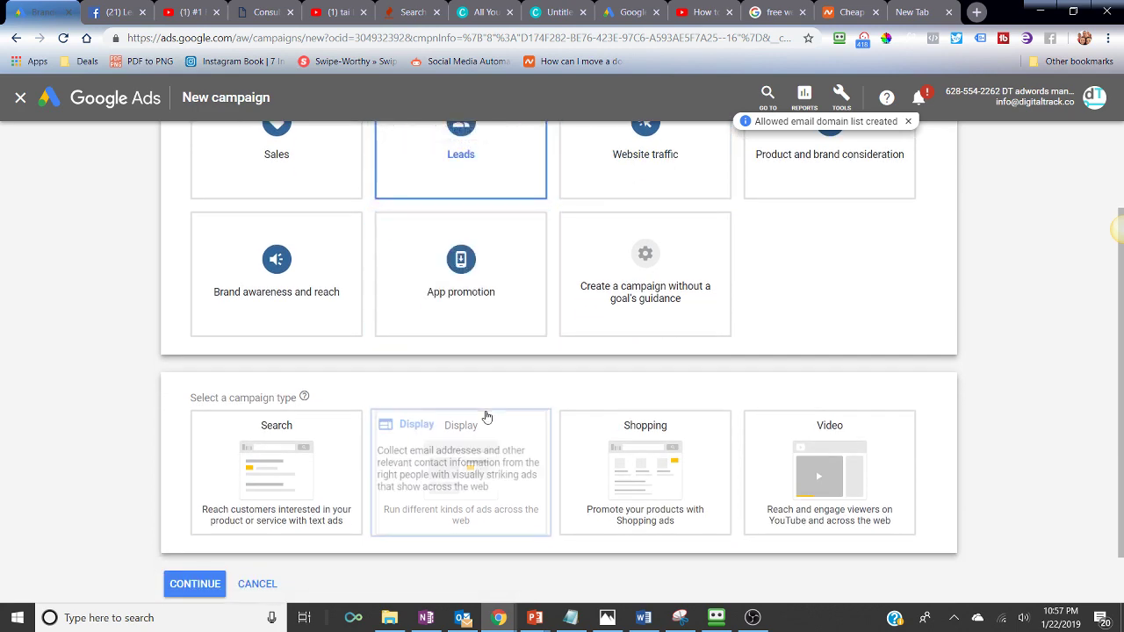
{"action": "scroll", "coordinate": [490, 416], "scroll_direction": "down", "scroll_amount": 1}
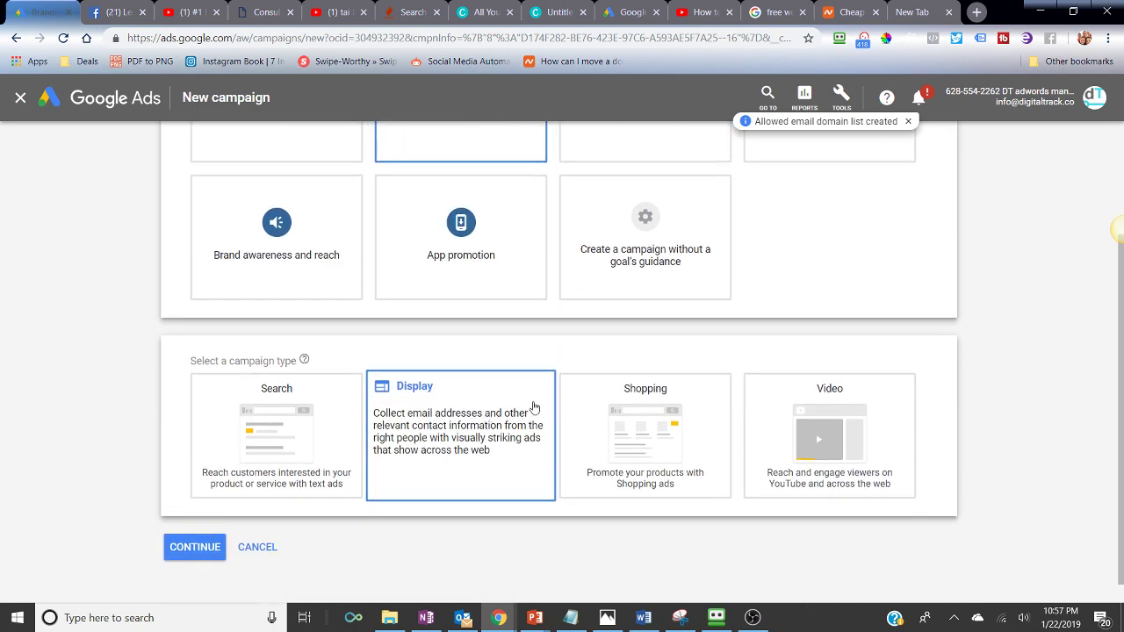
{"action": "left_click", "coordinate": [798, 395]}
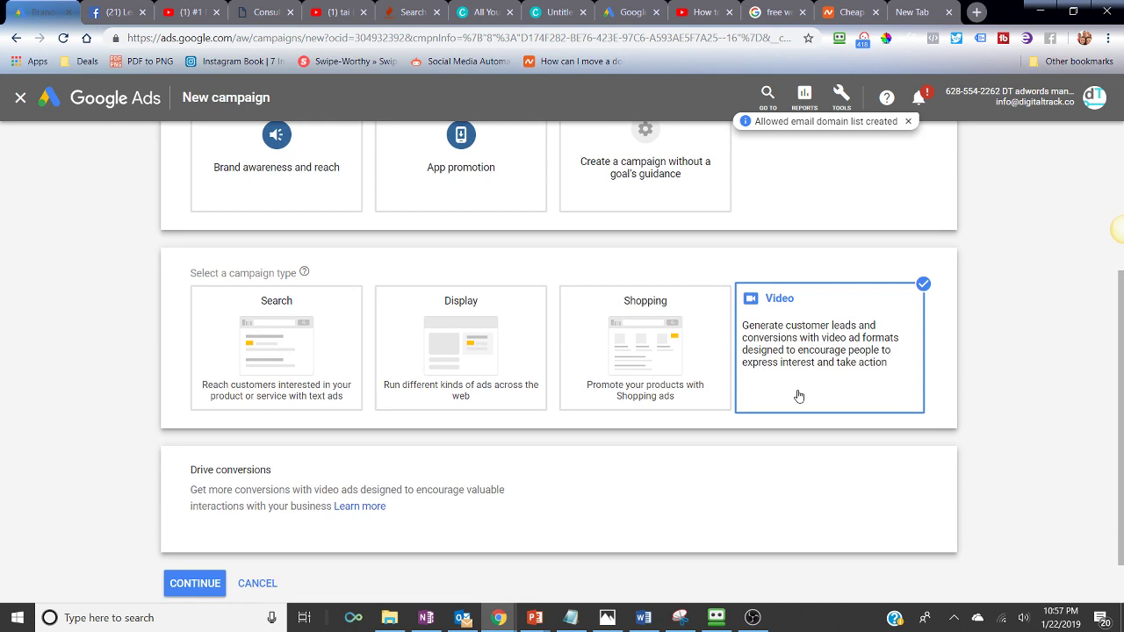
{"action": "scroll", "coordinate": [339, 530], "scroll_direction": "down", "scroll_amount": 1}
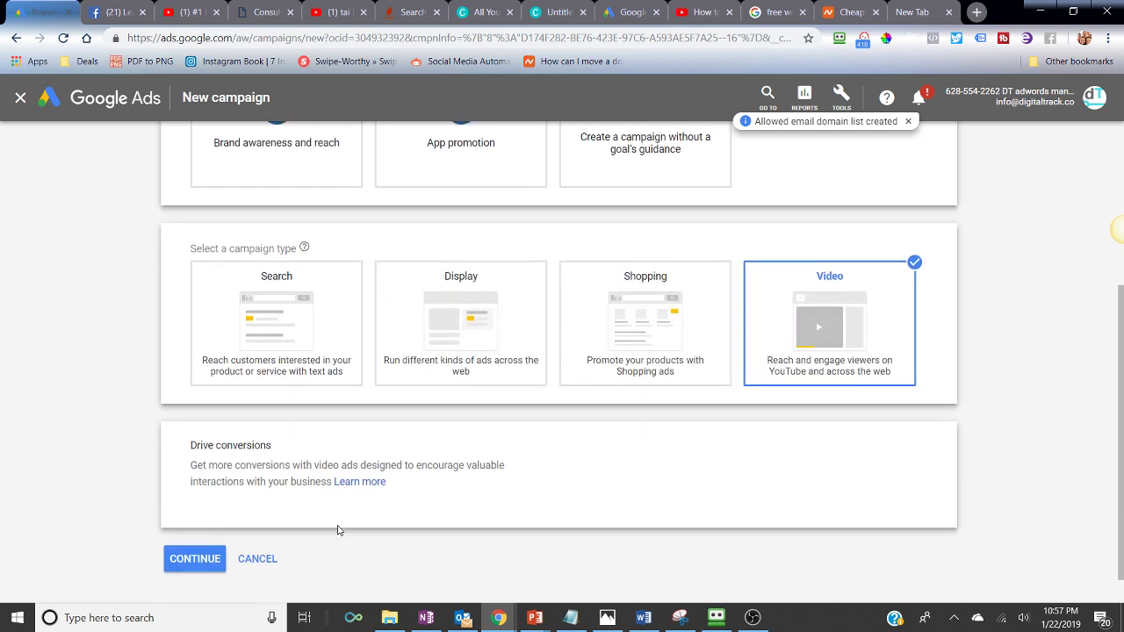
{"action": "scroll", "coordinate": [339, 530], "scroll_direction": "down", "scroll_amount": 1}
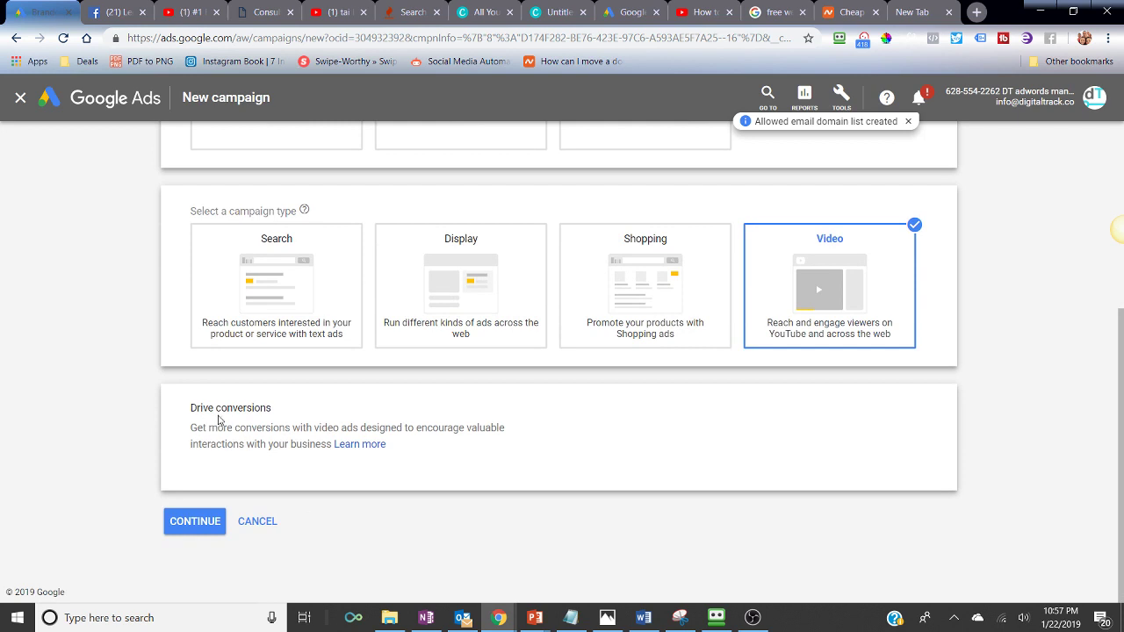
{"action": "left_click", "coordinate": [196, 523]}
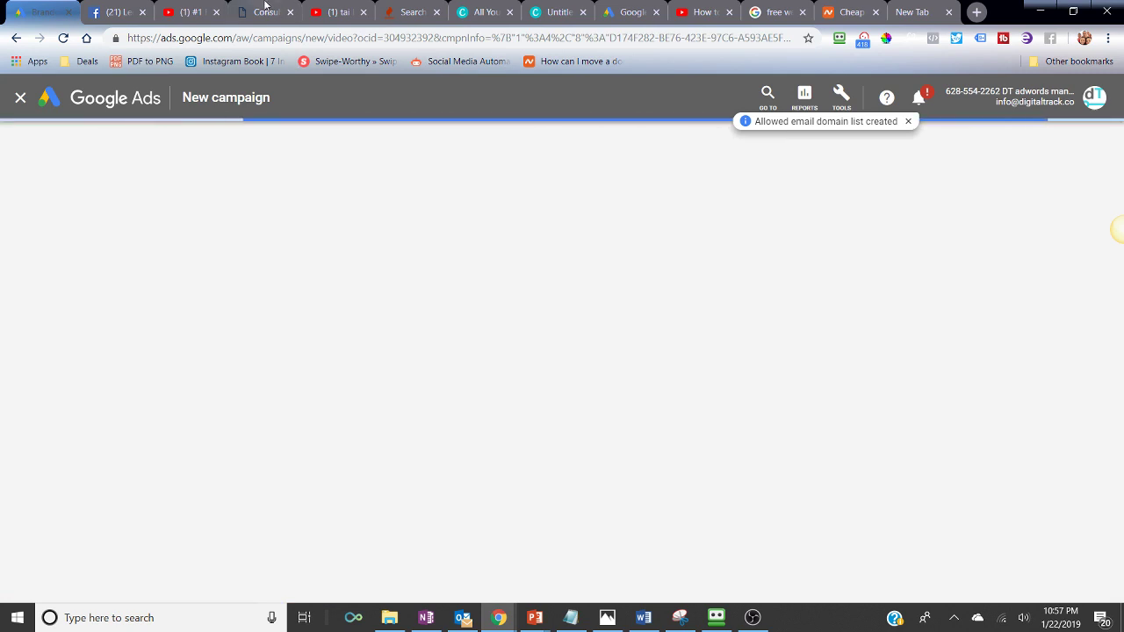
Return to the YouTube video with the in-stream ad and review the ad's consulting.com link
{"action": "left_click", "coordinate": [266, 9]}
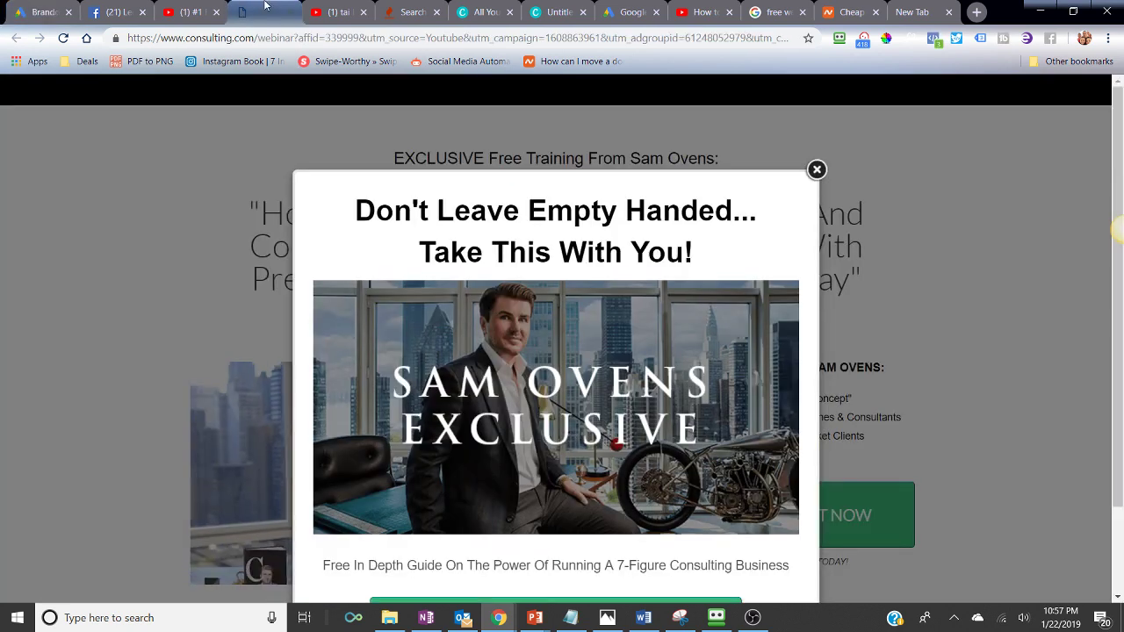
{"action": "left_click", "coordinate": [202, 13]}
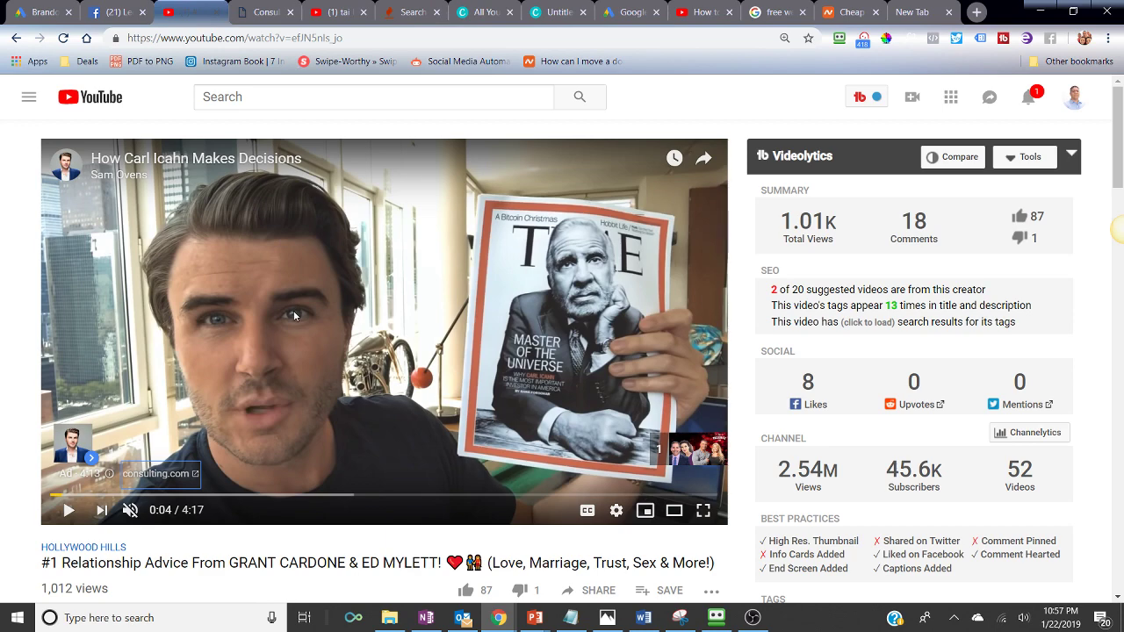
{"action": "scroll", "coordinate": [293, 309], "scroll_direction": "down", "scroll_amount": 2}
{"action": "scroll", "coordinate": [294, 316], "scroll_direction": "down", "scroll_amount": 1}
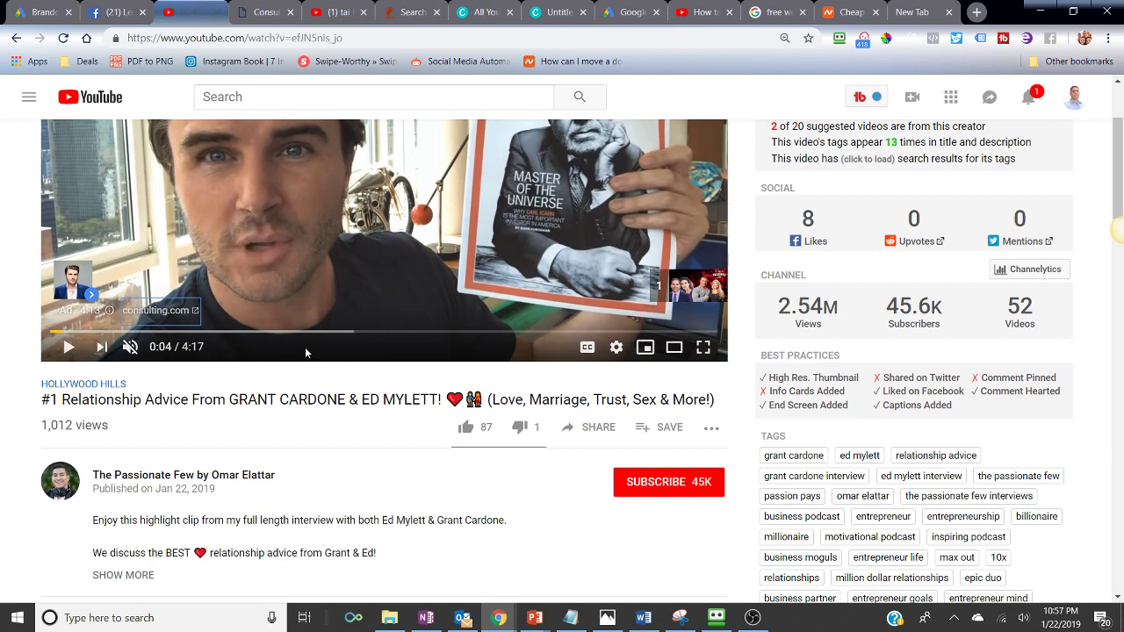
{"action": "scroll", "coordinate": [393, 353], "scroll_direction": "up", "scroll_amount": 2}
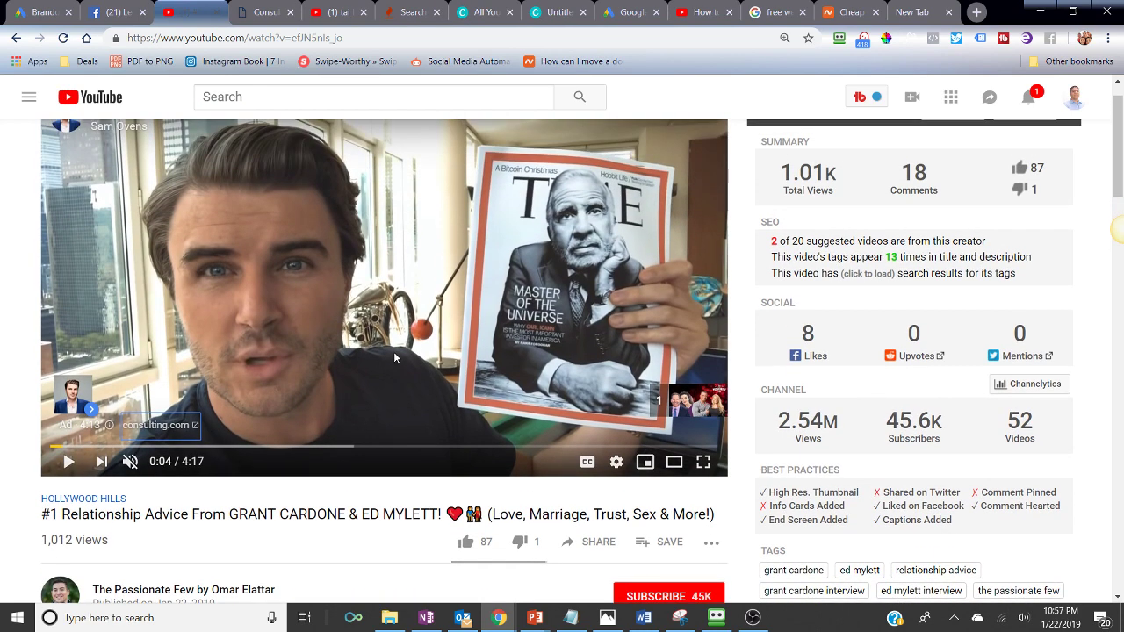
{"action": "scroll", "coordinate": [394, 357], "scroll_direction": "up", "scroll_amount": 1}
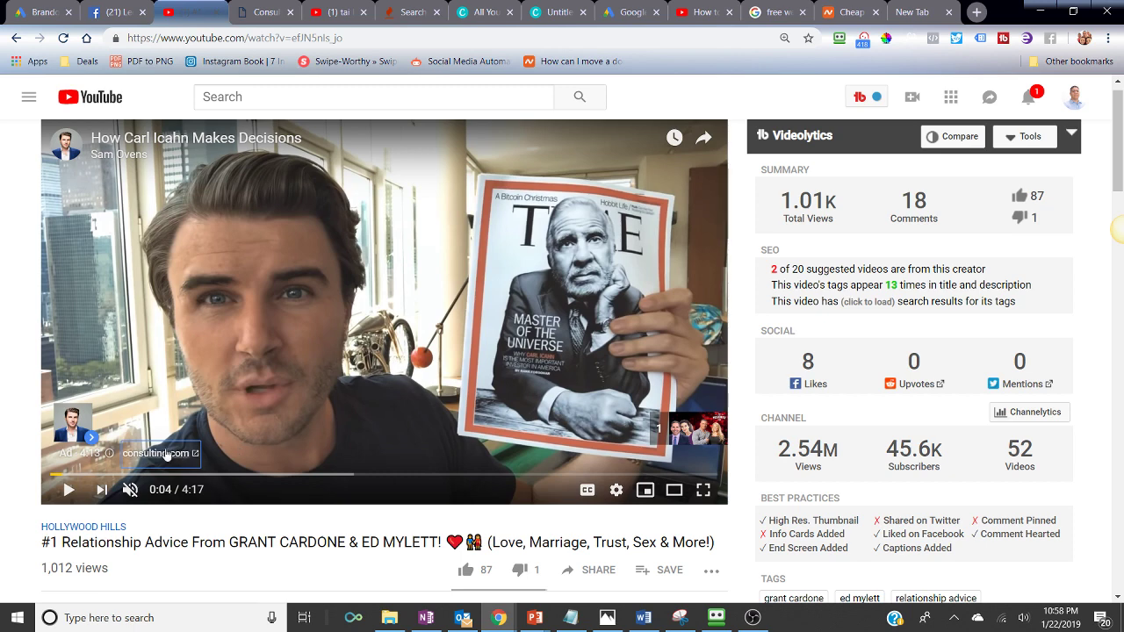
Go to the consulting.com landing page, close its exit pop-up and review the free training offer
{"action": "left_click", "coordinate": [274, 12]}
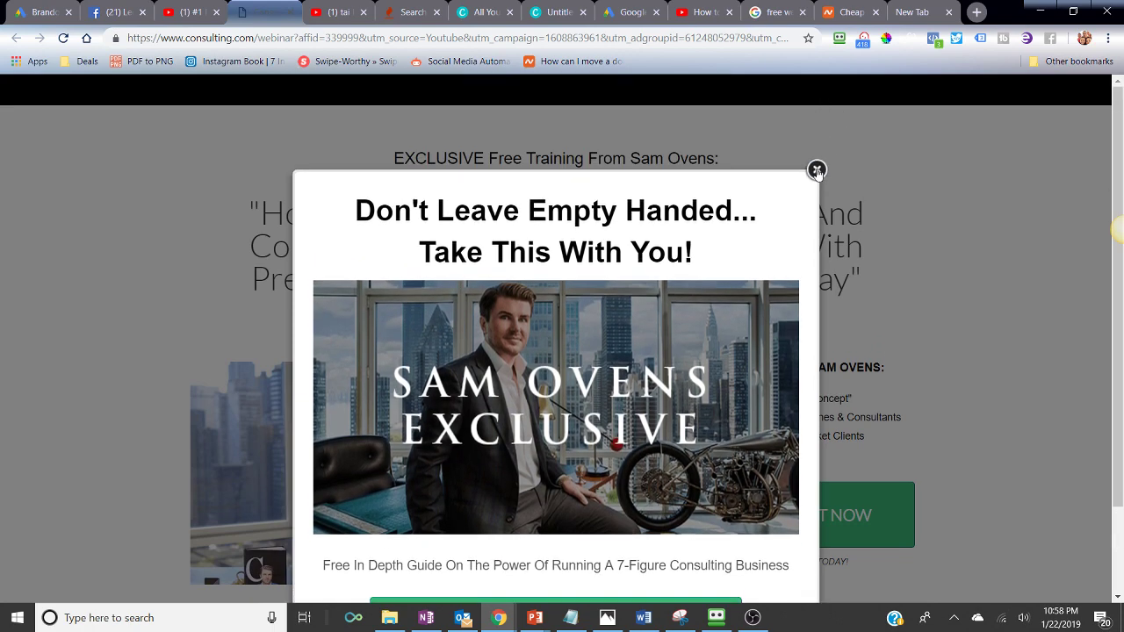
{"action": "left_click", "coordinate": [816, 170]}
{"action": "scroll", "coordinate": [698, 243], "scroll_direction": "down", "scroll_amount": 1}
{"action": "scroll", "coordinate": [698, 243], "scroll_direction": "down", "scroll_amount": 1}
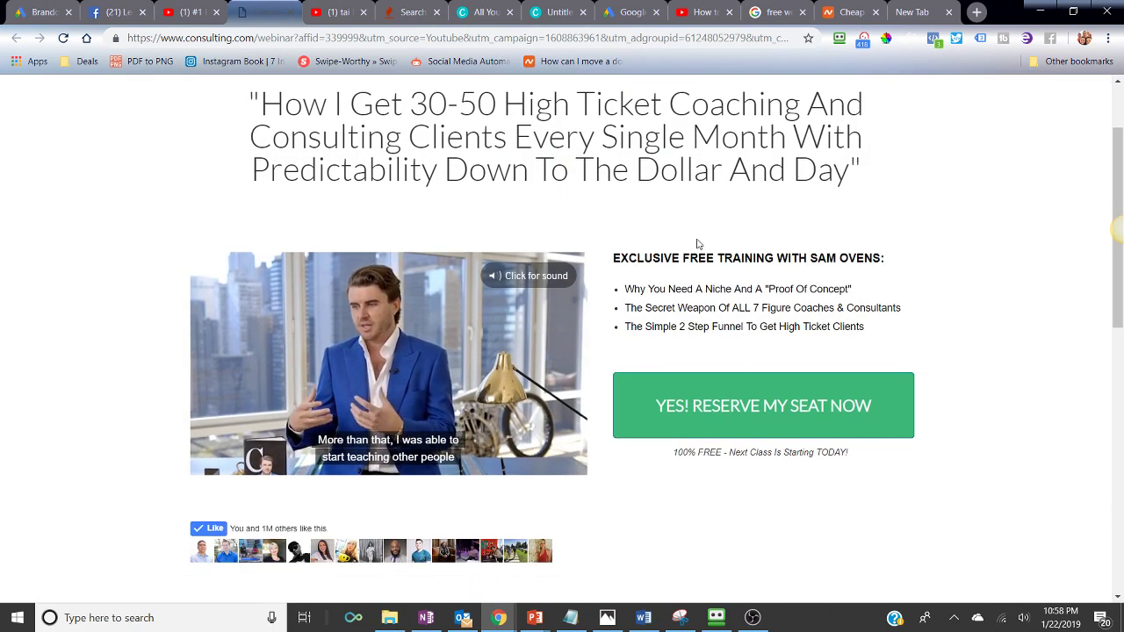
{"action": "scroll", "coordinate": [698, 243], "scroll_direction": "down", "scroll_amount": 1}
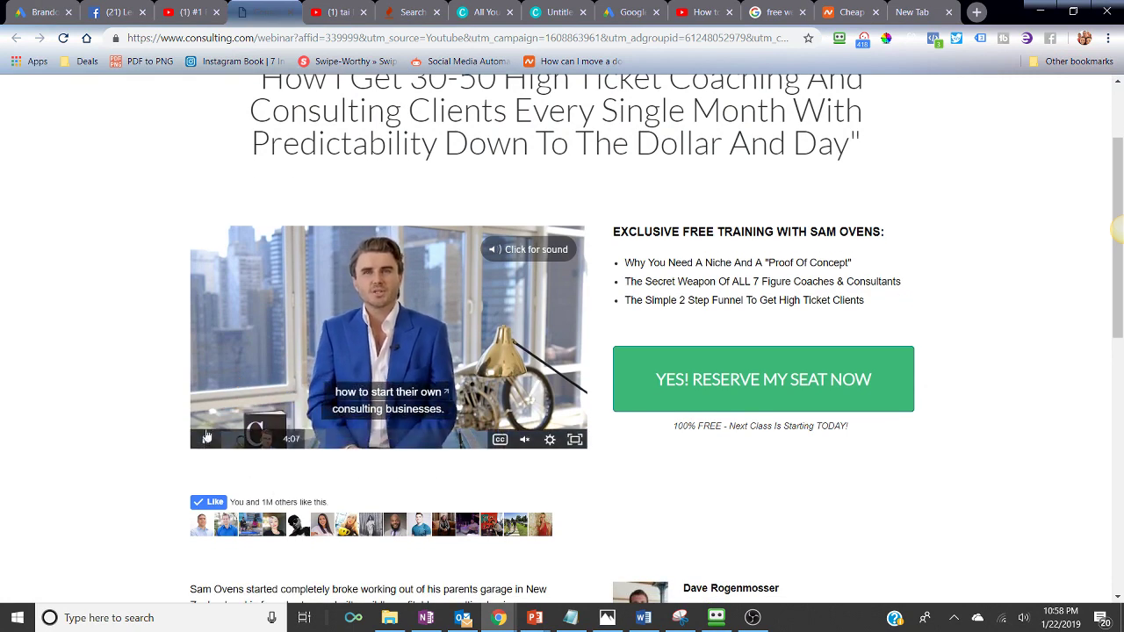
Return to the new video campaign in Google Ads and name the campaign cdvds
{"action": "left_click", "coordinate": [62, 5]}
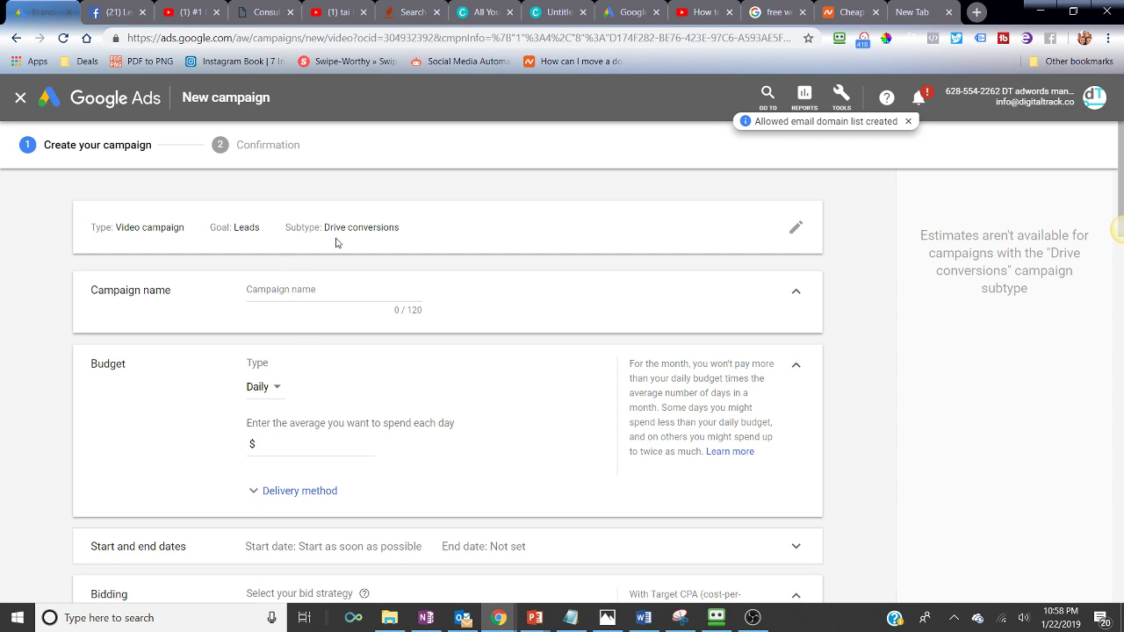
{"action": "scroll", "coordinate": [335, 242], "scroll_direction": "down", "scroll_amount": 1}
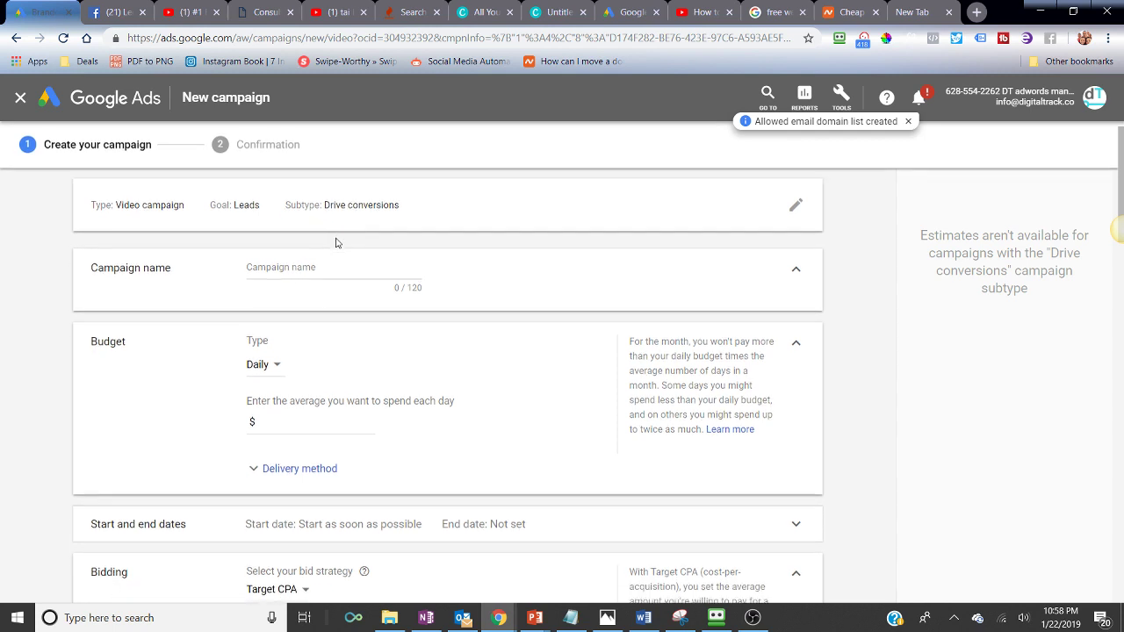
{"action": "scroll", "coordinate": [335, 242], "scroll_direction": "down", "scroll_amount": 1}
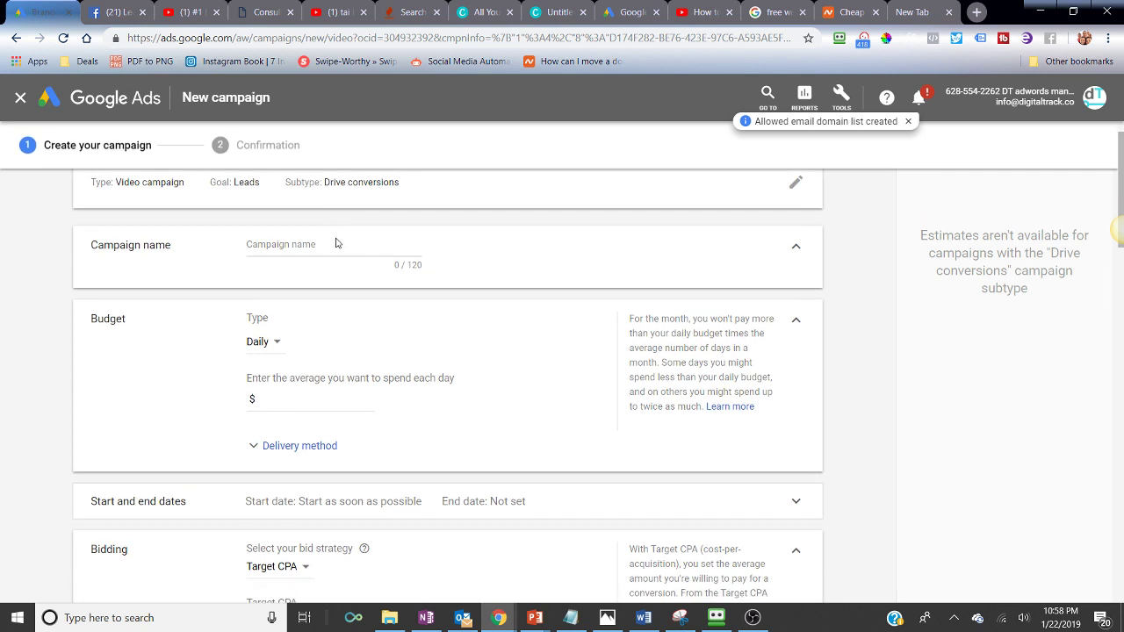
{"action": "left_click", "coordinate": [336, 243]}
{"action": "type", "text": "cdvds"}
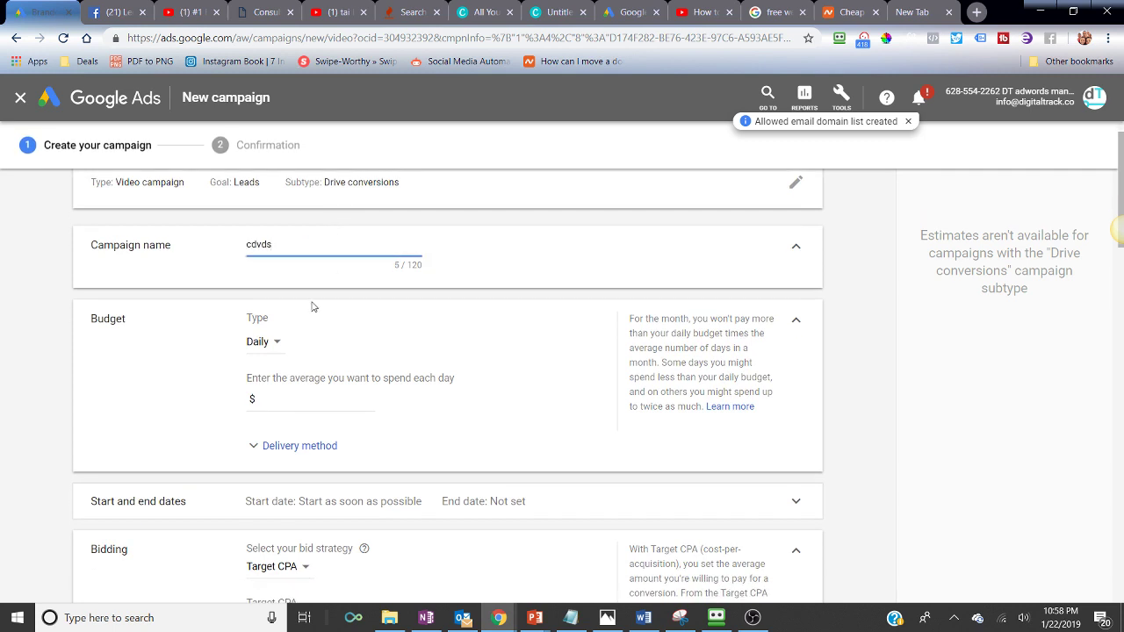
Check the budget types, keep Daily and set the average daily spend to $5.00
{"action": "left_click", "coordinate": [269, 343]}
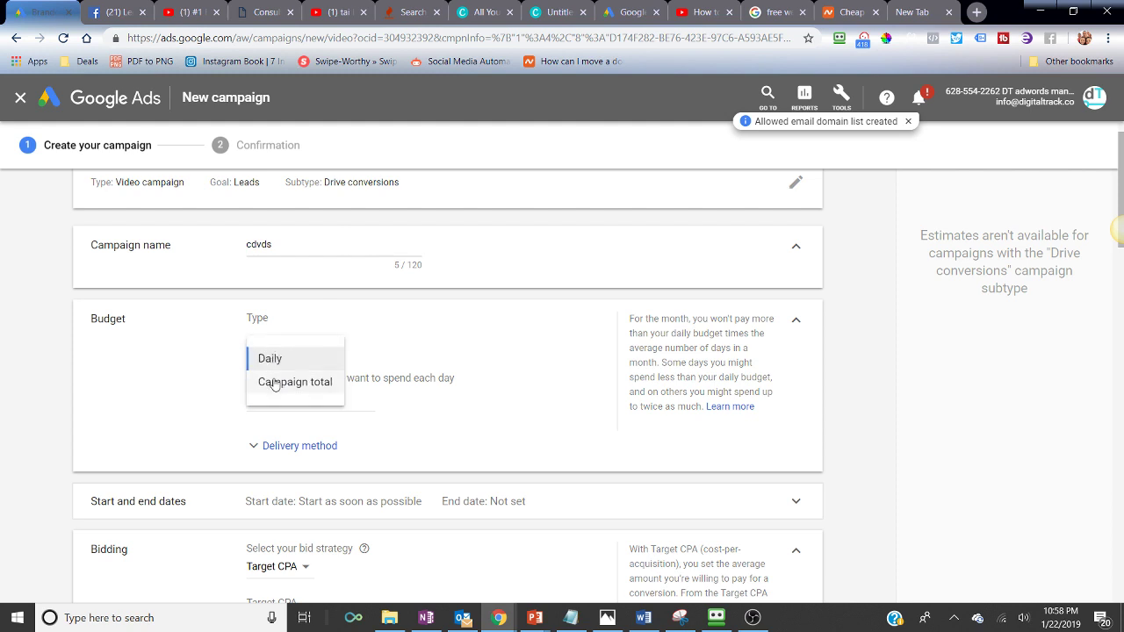
{"action": "left_click", "coordinate": [192, 390]}
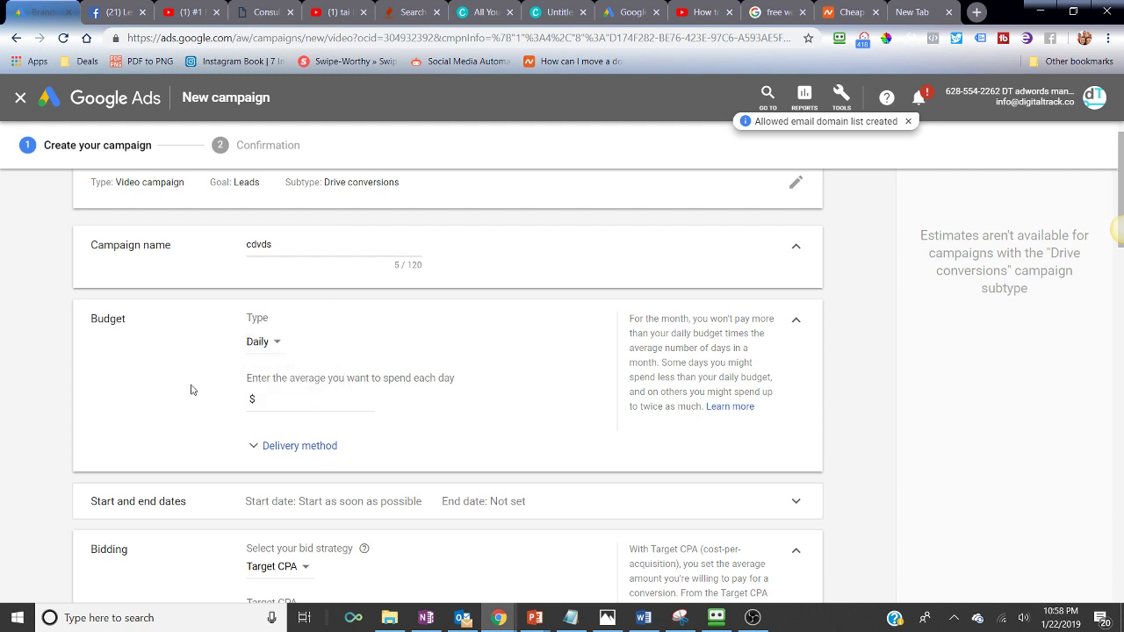
{"action": "left_click", "coordinate": [283, 394]}
{"action": "type", "text": "5.00"}
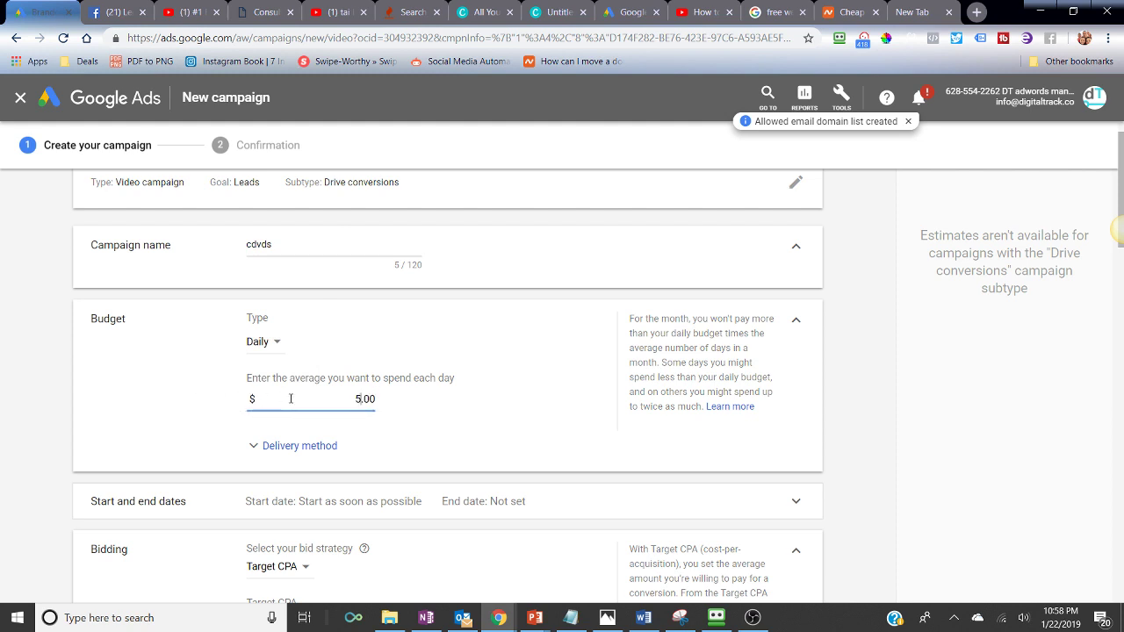
Expand the delivery method and the start and end dates to review their options
{"action": "scroll", "coordinate": [450, 374], "scroll_direction": "down", "scroll_amount": 2}
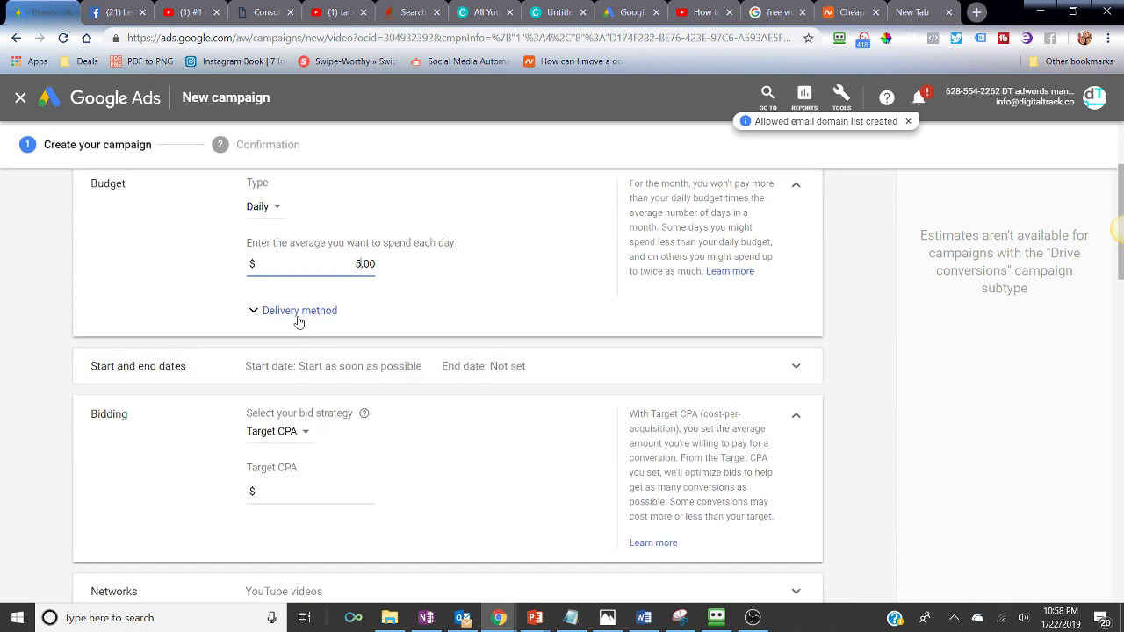
{"action": "left_click", "coordinate": [298, 316]}
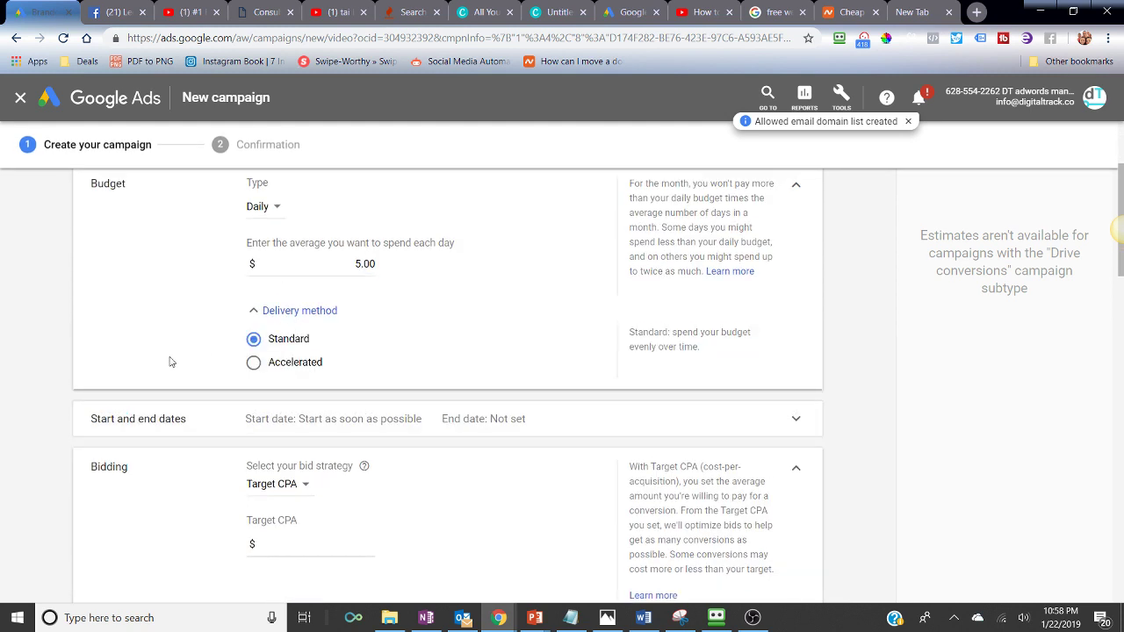
{"action": "scroll", "coordinate": [175, 351], "scroll_direction": "down", "scroll_amount": 1}
{"action": "left_click", "coordinate": [273, 330]}
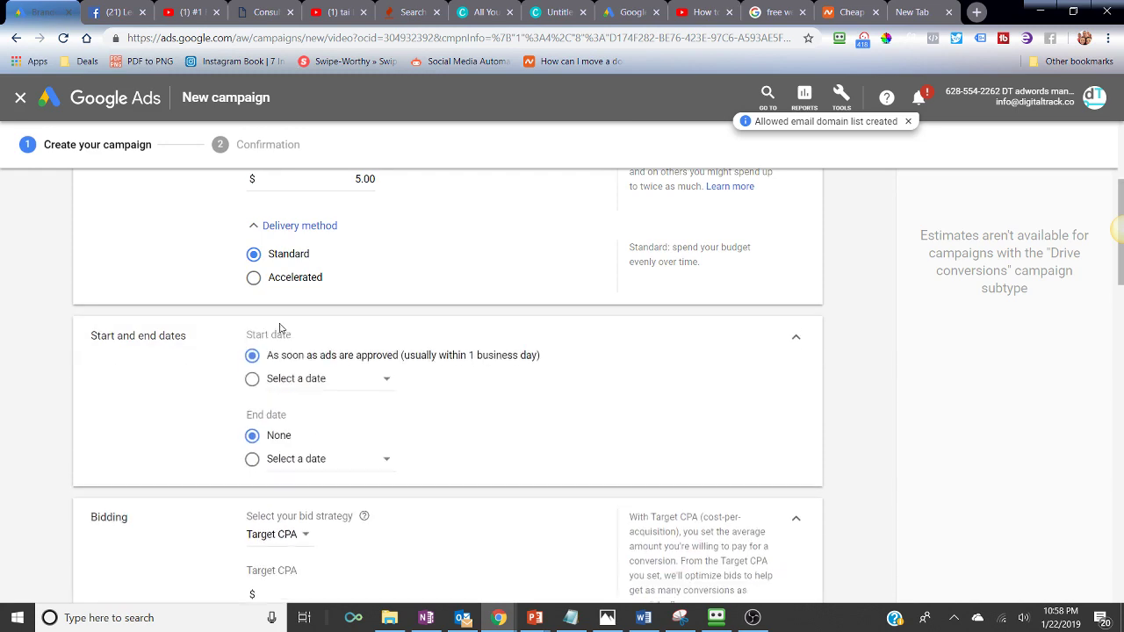
{"action": "scroll", "coordinate": [220, 410], "scroll_direction": "down", "scroll_amount": 1}
{"action": "scroll", "coordinate": [220, 410], "scroll_direction": "down", "scroll_amount": 2}
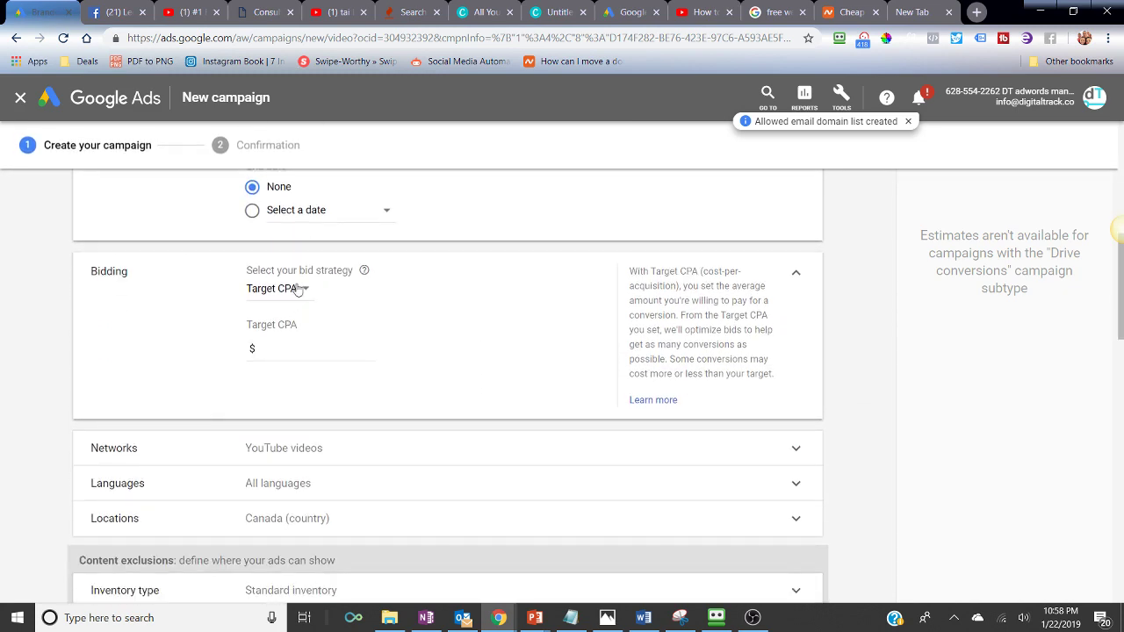
Review the campaign's goal summary and the available bid strategies, and open the explanation of the bidding types
{"action": "scroll", "coordinate": [298, 289], "scroll_direction": "up", "scroll_amount": 6}
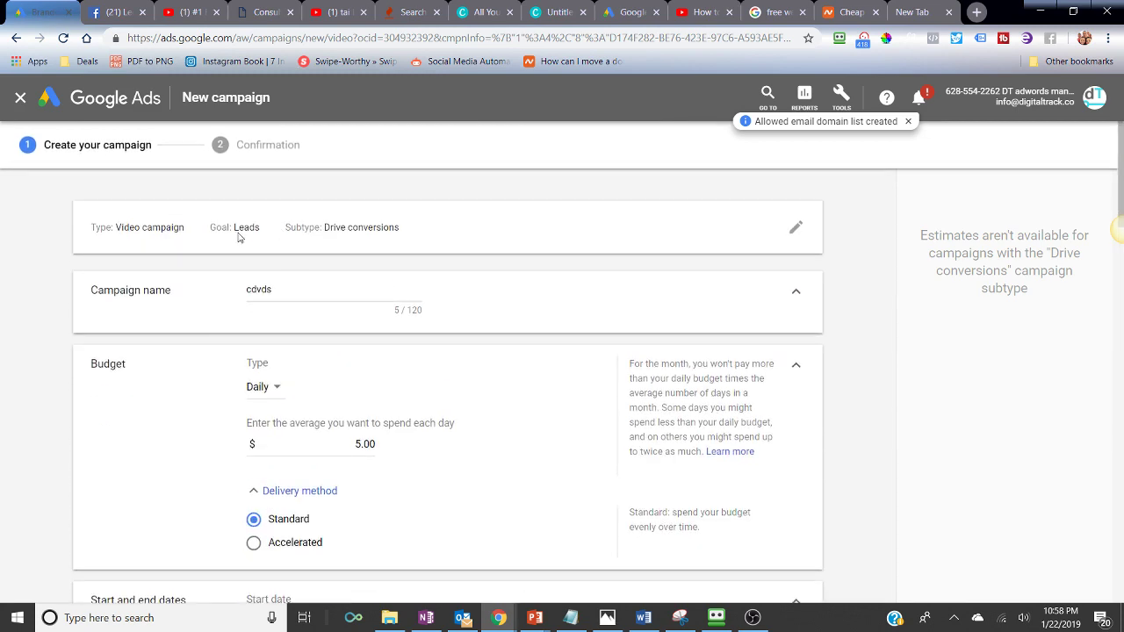
{"action": "scroll", "coordinate": [208, 318], "scroll_direction": "down", "scroll_amount": 3}
{"action": "scroll", "coordinate": [207, 300], "scroll_direction": "down", "scroll_amount": 3}
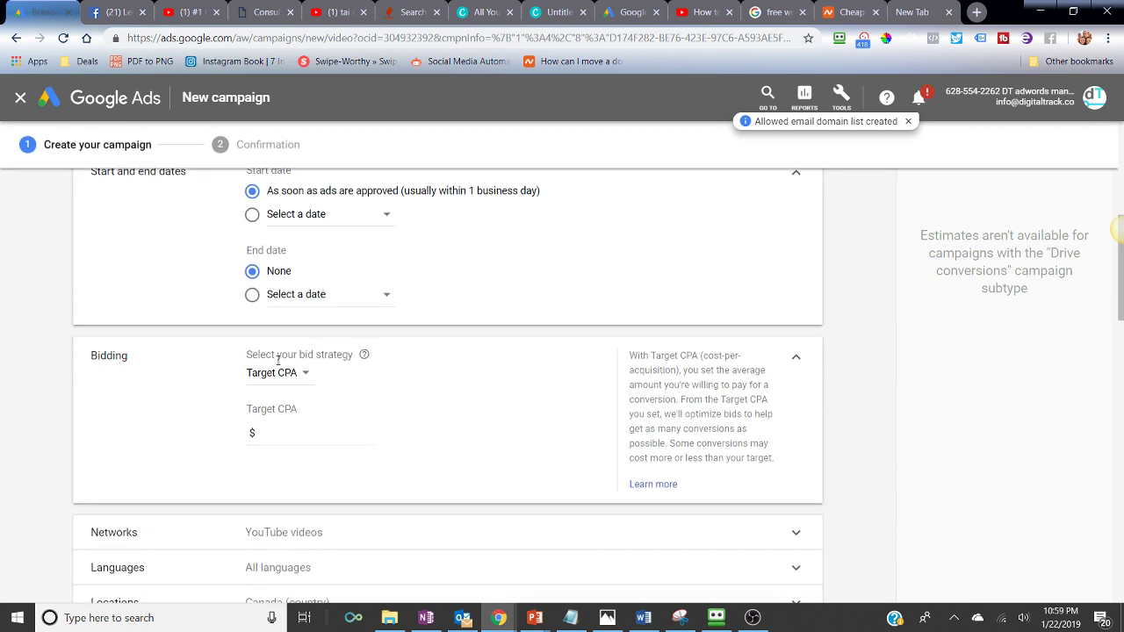
{"action": "left_click", "coordinate": [304, 374]}
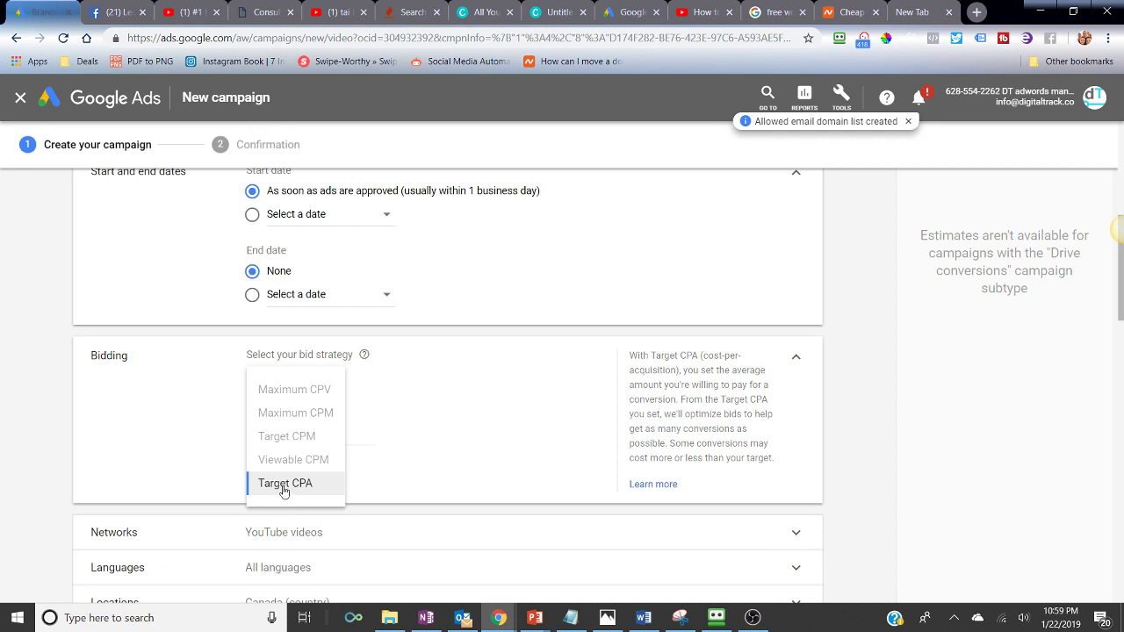
{"action": "left_click", "coordinate": [365, 357]}
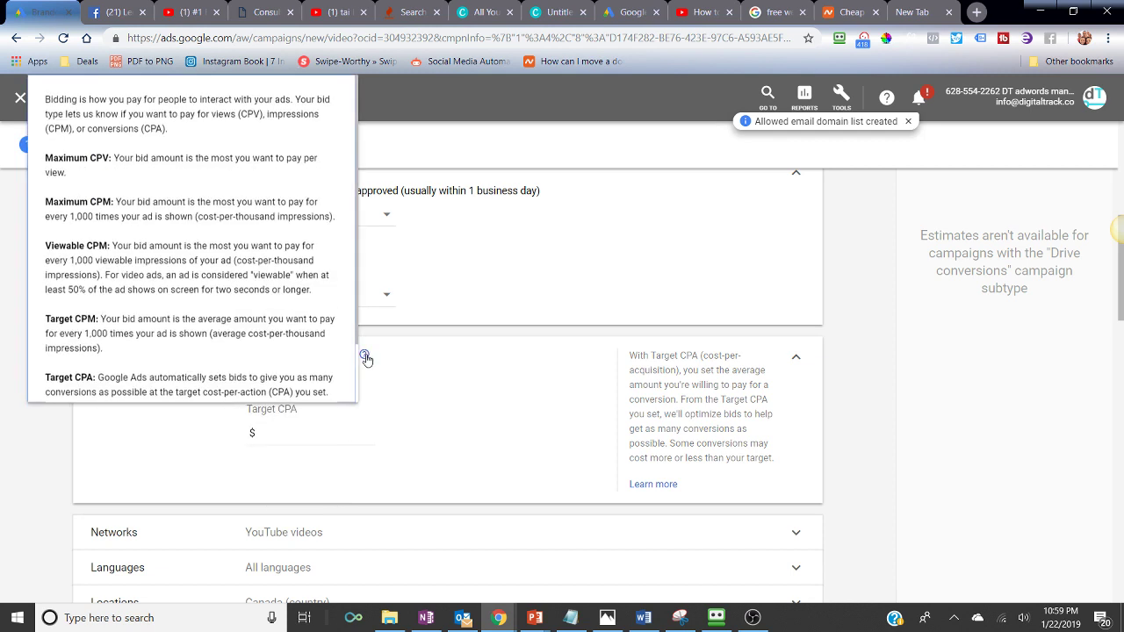
Reread the explanation of the bidding types and check the campaign's type, goal and subtype against the bid strategy
{"action": "left_click", "coordinate": [413, 385]}
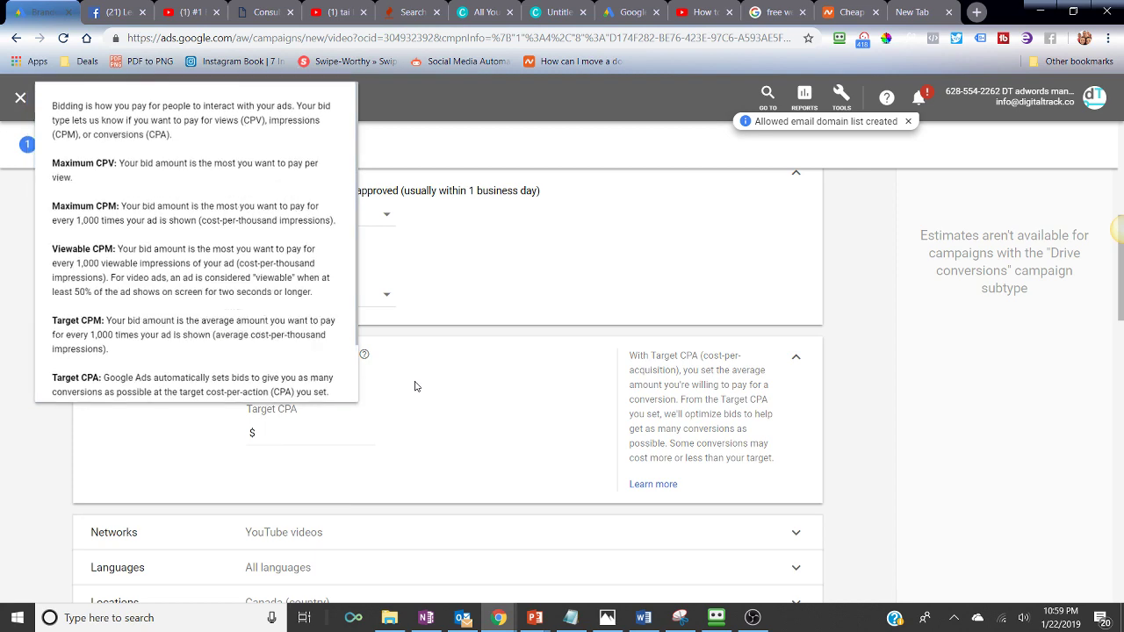
{"action": "left_click", "coordinate": [365, 357]}
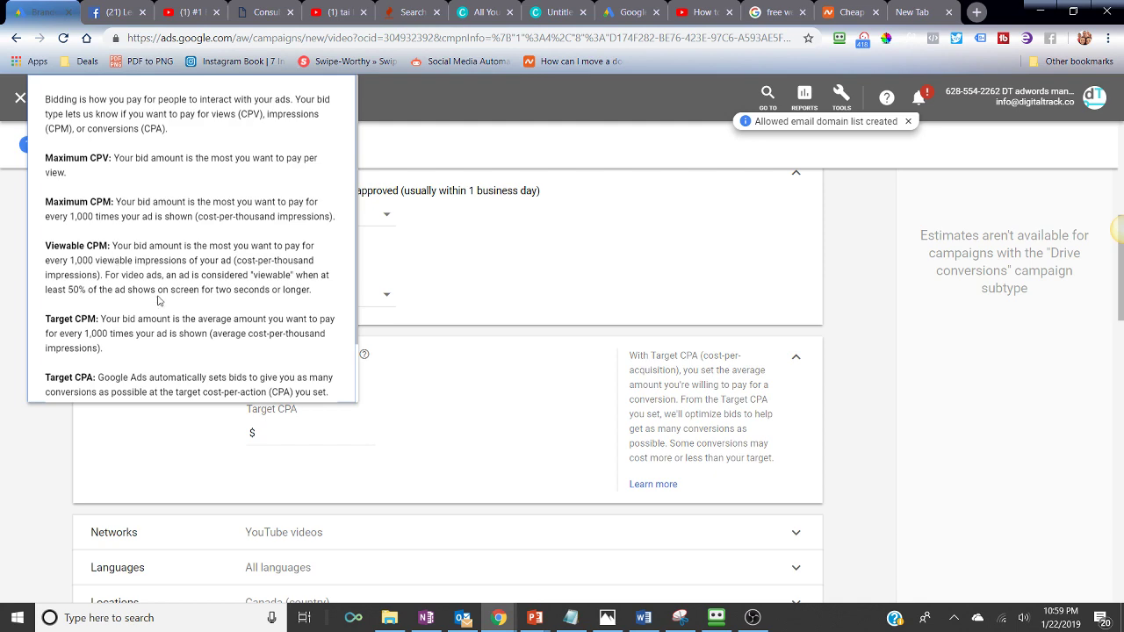
{"action": "left_click", "coordinate": [459, 301]}
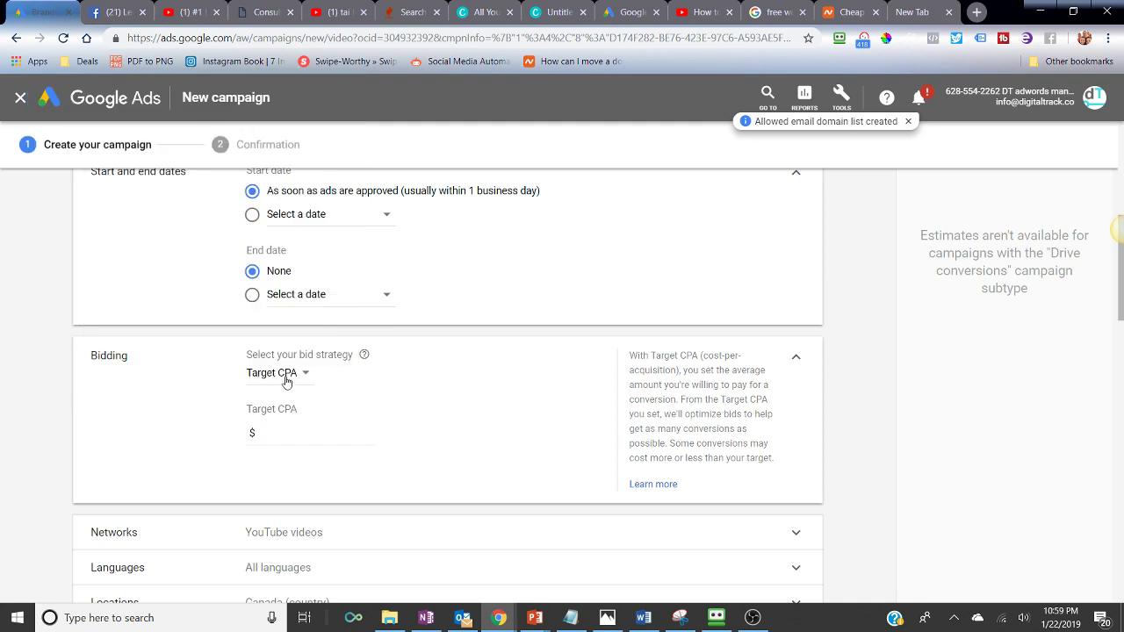
{"action": "scroll", "coordinate": [286, 382], "scroll_direction": "up", "scroll_amount": 5}
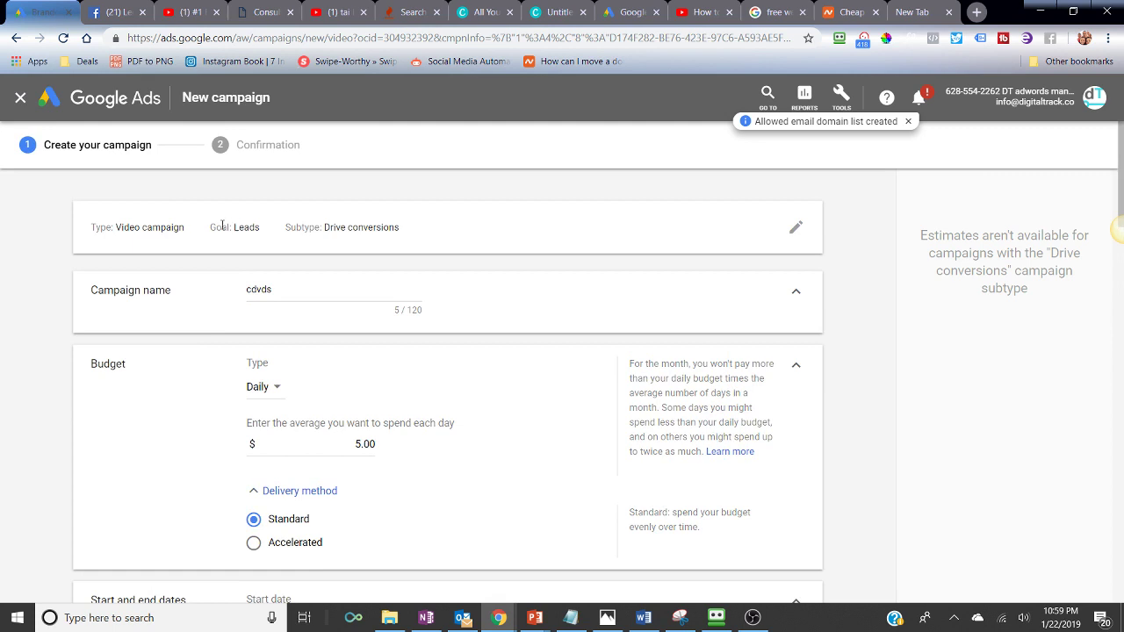
{"action": "scroll", "coordinate": [252, 282], "scroll_direction": "down", "scroll_amount": 5}
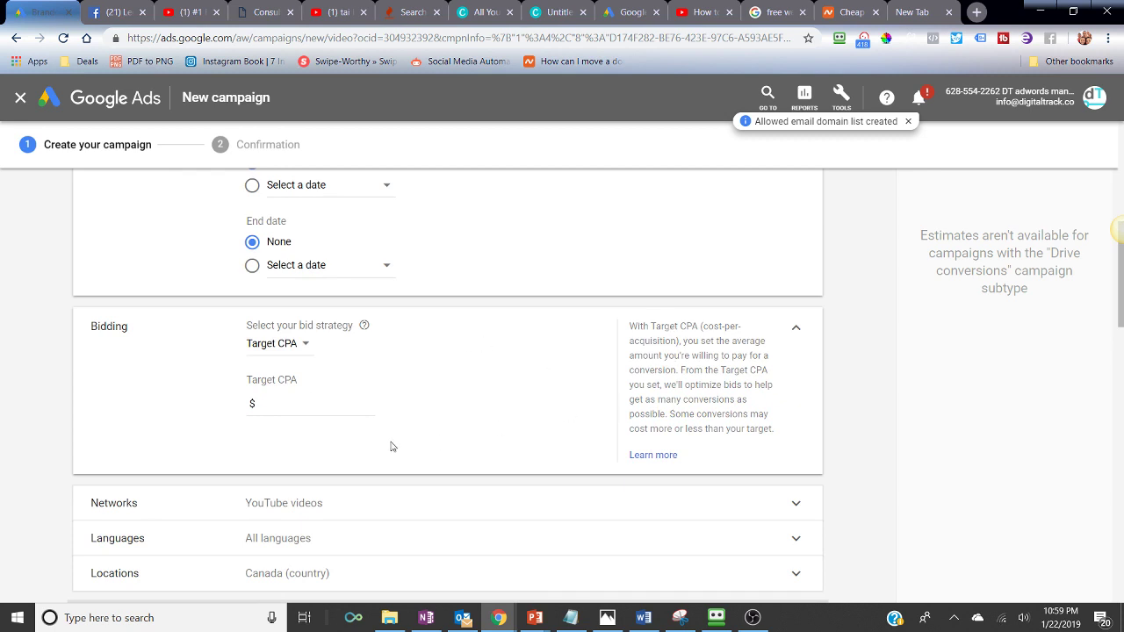
Set the Target CPA bid to $3.00
{"action": "left_click", "coordinate": [318, 414]}
{"action": "type", "text": "3"}
{"action": "left_click", "coordinate": [431, 410]}
Expand the Networks settings and examine which placements are available, including video partners on the Display Network
{"action": "scroll", "coordinate": [431, 411], "scroll_direction": "down", "scroll_amount": 2}
{"action": "scroll", "coordinate": [430, 407], "scroll_direction": "down", "scroll_amount": 1}
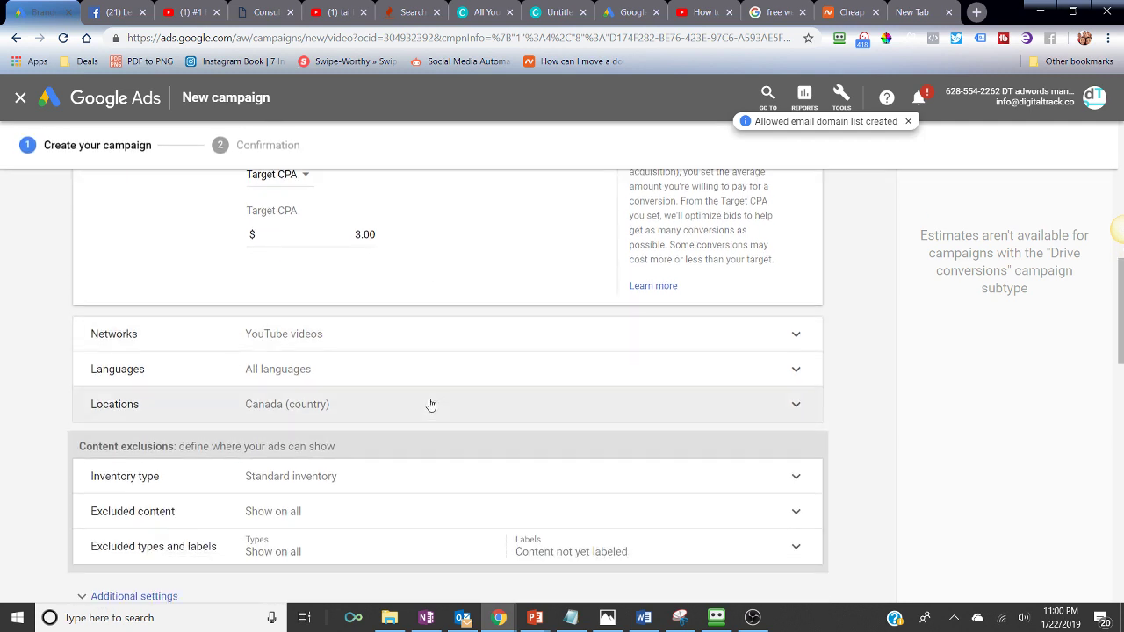
{"action": "left_click", "coordinate": [409, 351]}
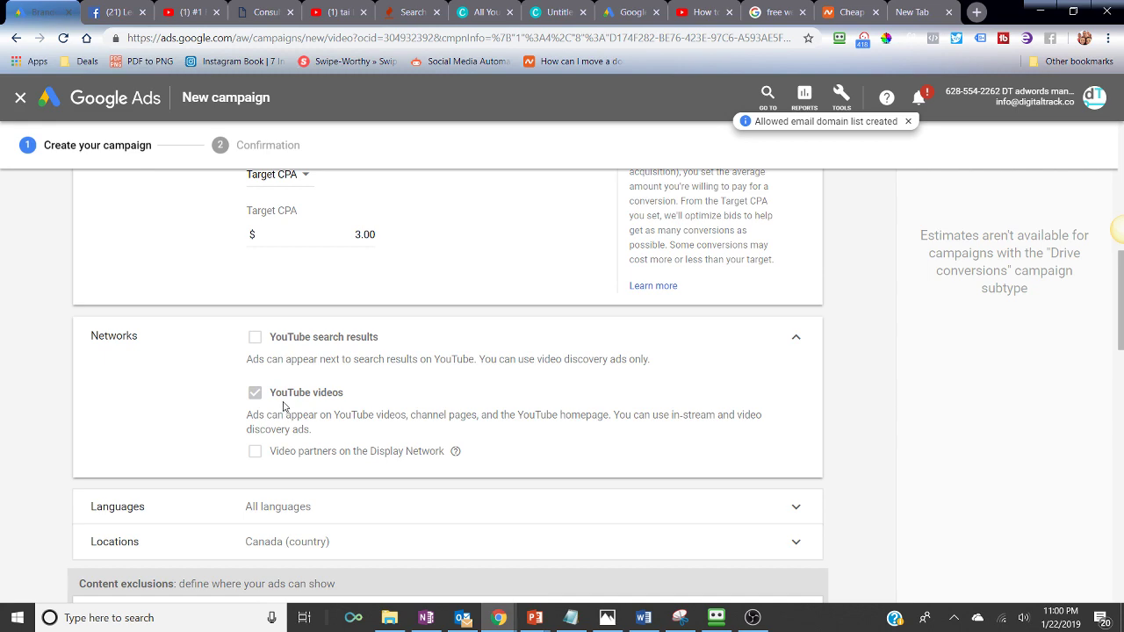
{"action": "scroll", "coordinate": [282, 405], "scroll_direction": "down", "scroll_amount": 1}
{"action": "scroll", "coordinate": [283, 404], "scroll_direction": "down", "scroll_amount": 2}
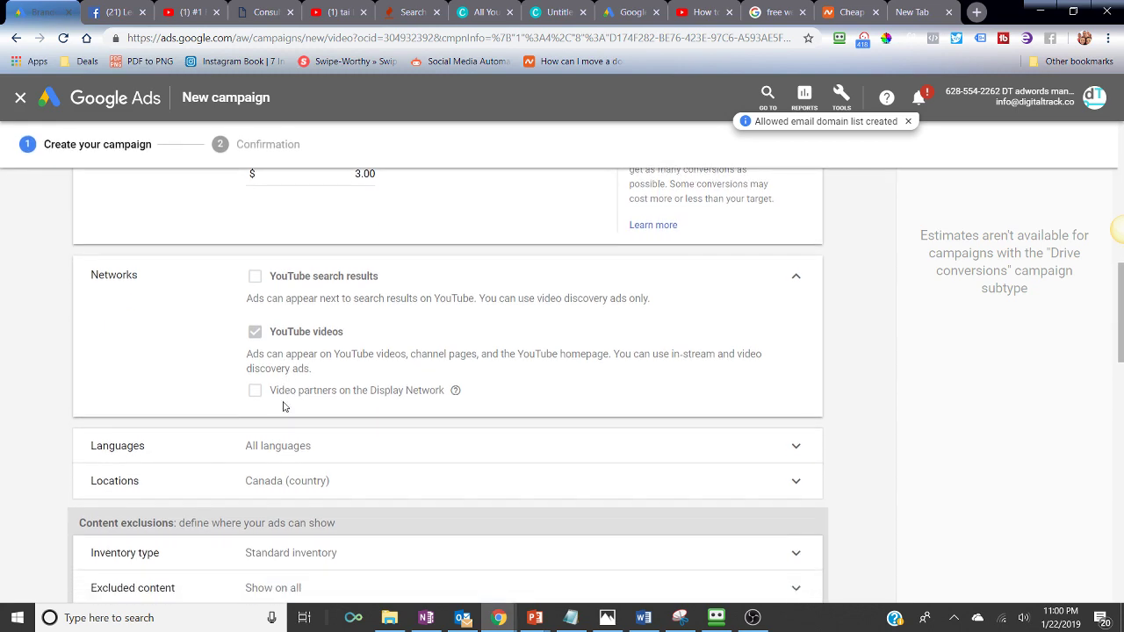
{"action": "scroll", "coordinate": [284, 407], "scroll_direction": "up", "scroll_amount": 1}
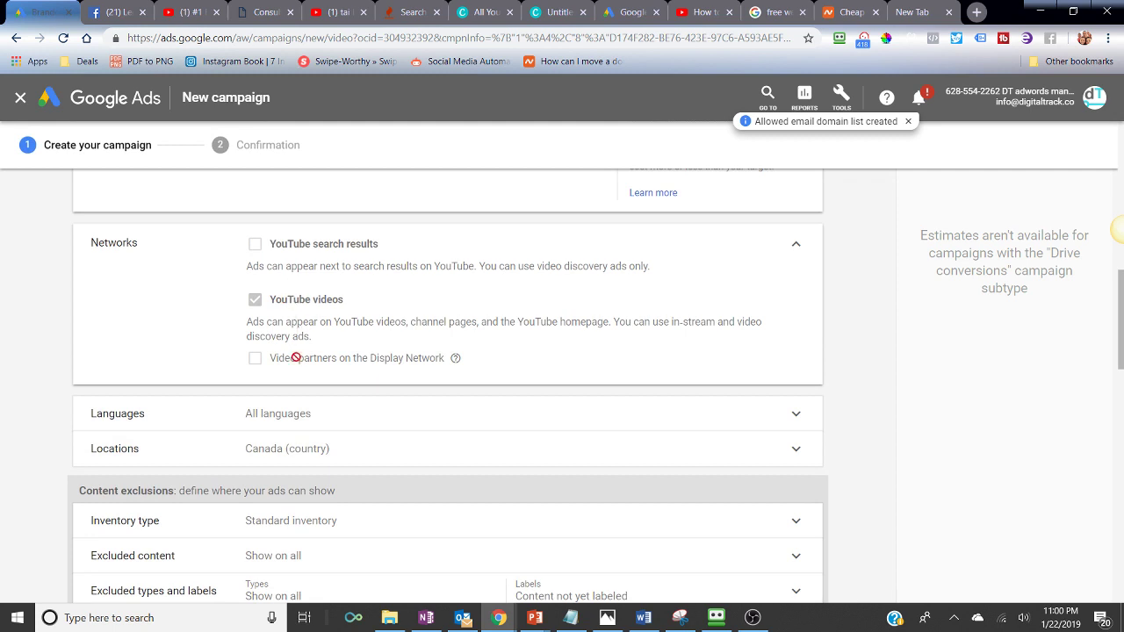
{"action": "mouse_move", "coordinate": [285, 359]}
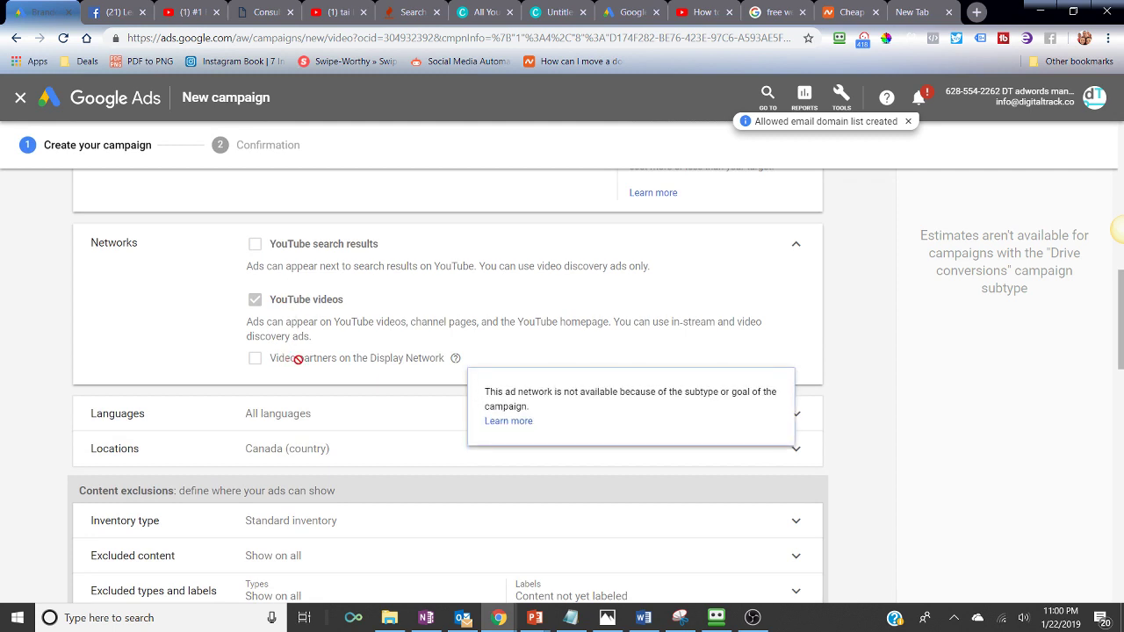
{"action": "scroll", "coordinate": [298, 359], "scroll_direction": "down", "scroll_amount": 1}
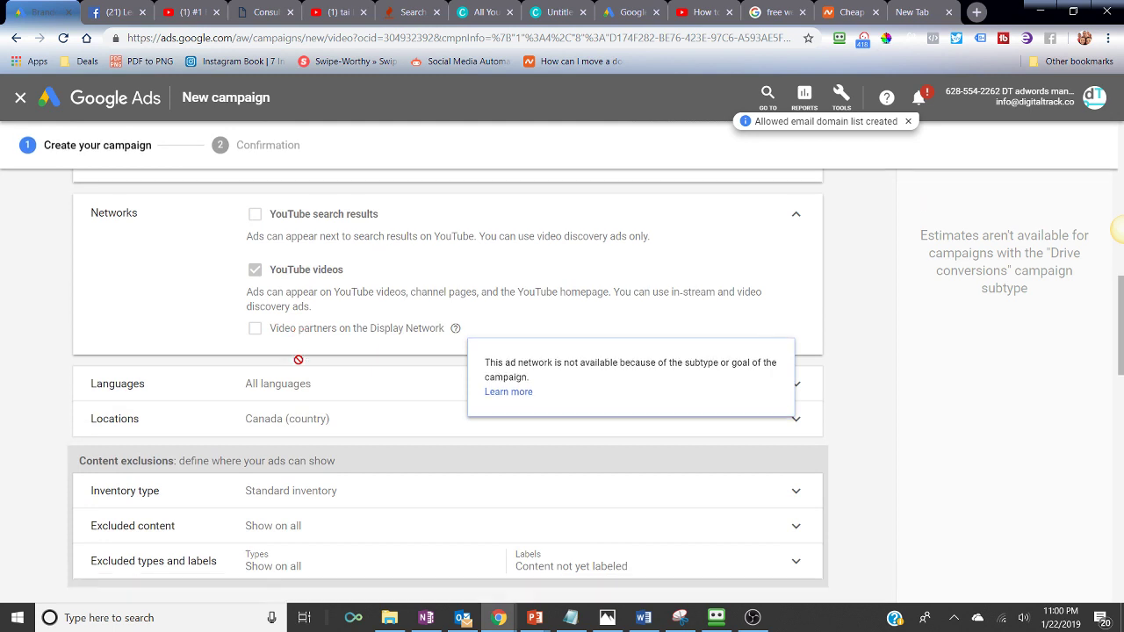
Expand the Languages and Locations settings to review the targeting options
{"action": "left_click", "coordinate": [300, 373]}
{"action": "scroll", "coordinate": [299, 373], "scroll_direction": "down", "scroll_amount": 3}
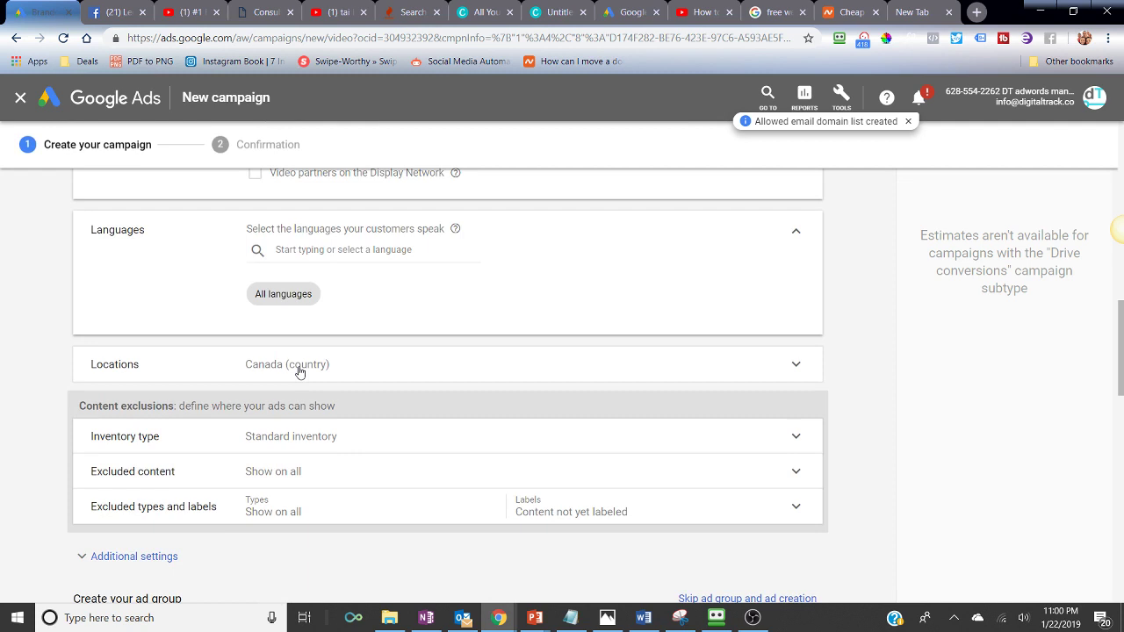
{"action": "left_click", "coordinate": [297, 371]}
{"action": "scroll", "coordinate": [297, 368], "scroll_direction": "down", "scroll_amount": 2}
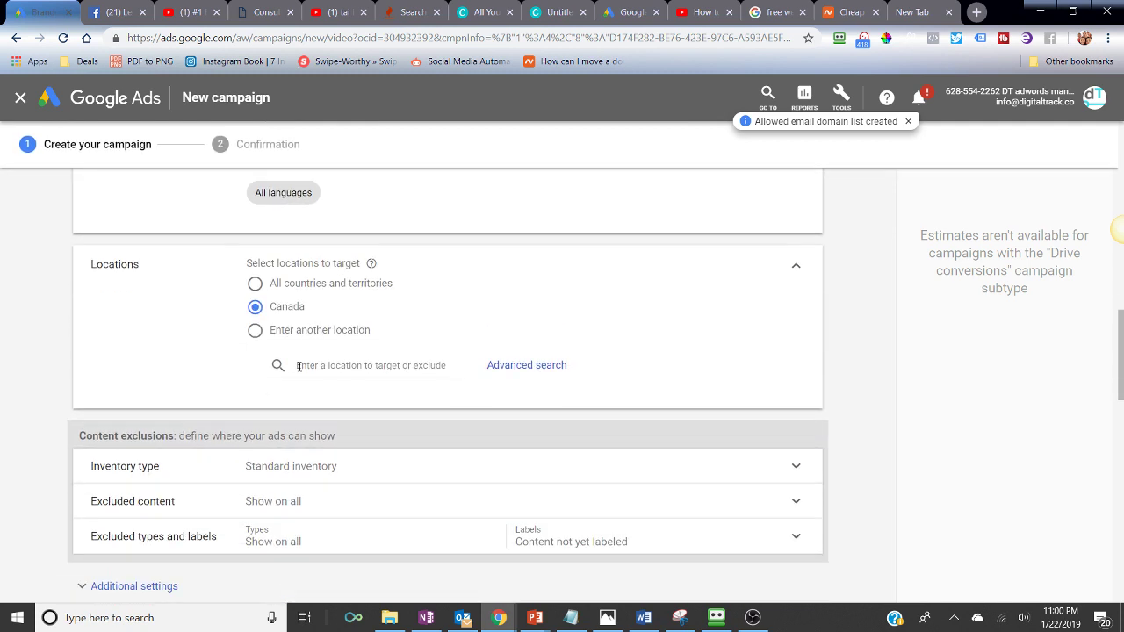
Expand the excluded types and labels and exclude content labelled DL-MA: Mature audiences
{"action": "scroll", "coordinate": [298, 367], "scroll_direction": "down", "scroll_amount": 2}
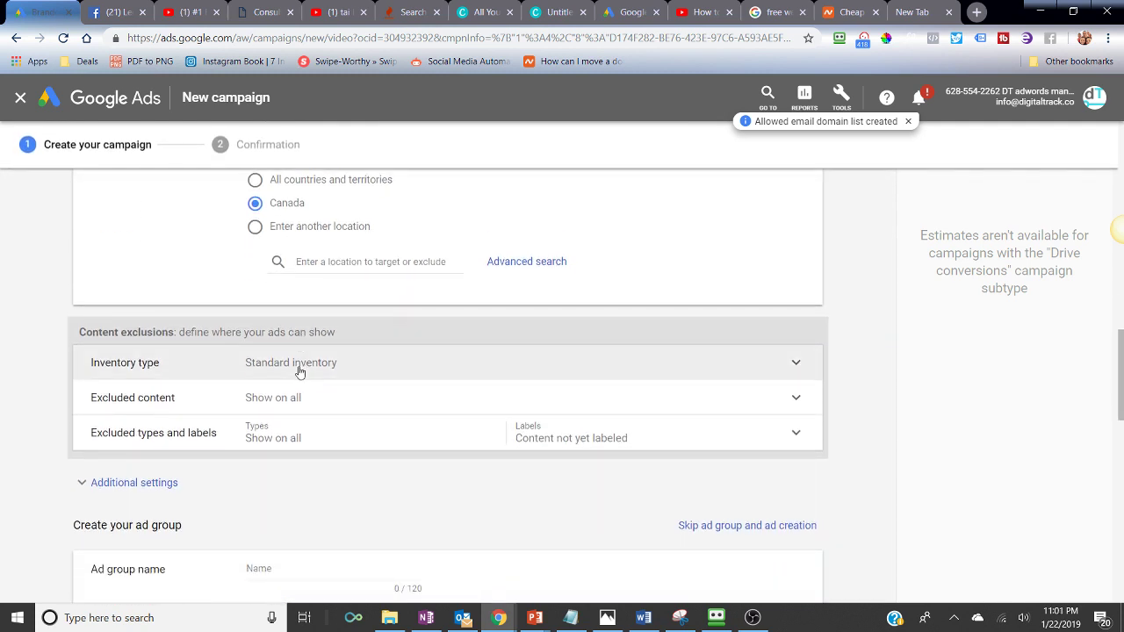
{"action": "scroll", "coordinate": [299, 371], "scroll_direction": "down", "scroll_amount": 2}
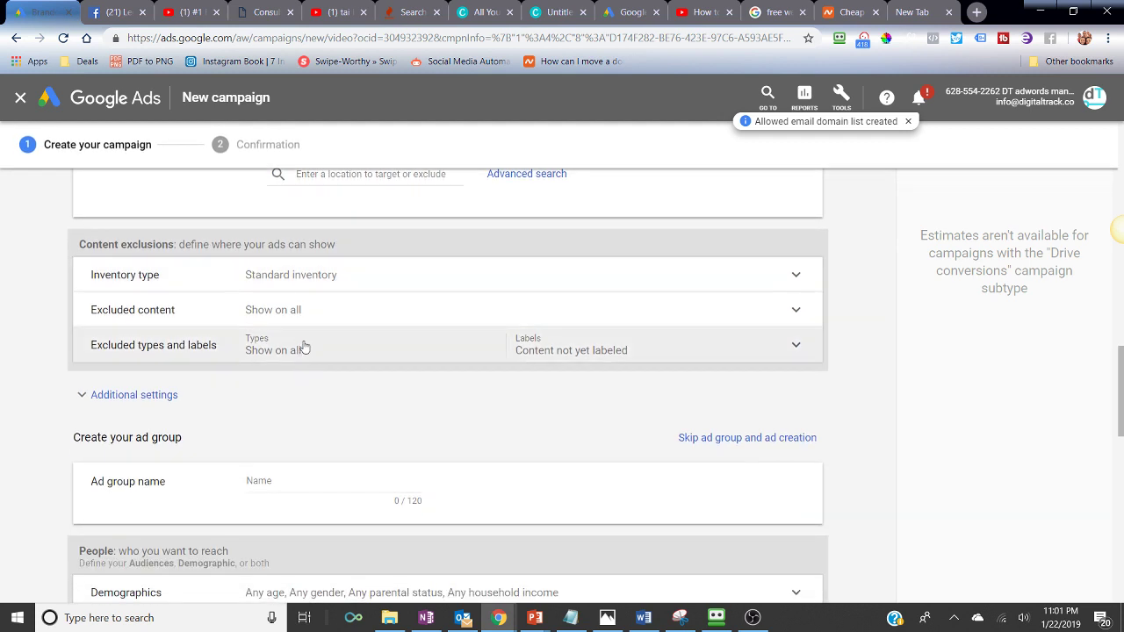
{"action": "left_click", "coordinate": [305, 345]}
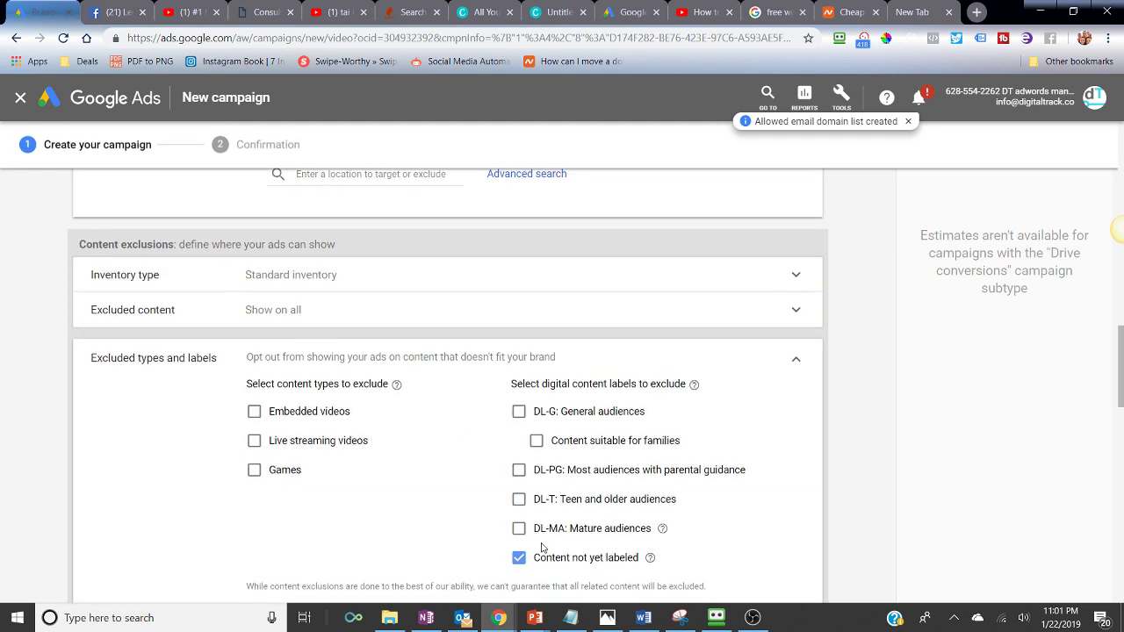
{"action": "left_click", "coordinate": [519, 530]}
Expand the additional settings and review the specific mobile device targeting, keeping ads on all eligible devices
{"action": "scroll", "coordinate": [555, 507], "scroll_direction": "down", "scroll_amount": 3}
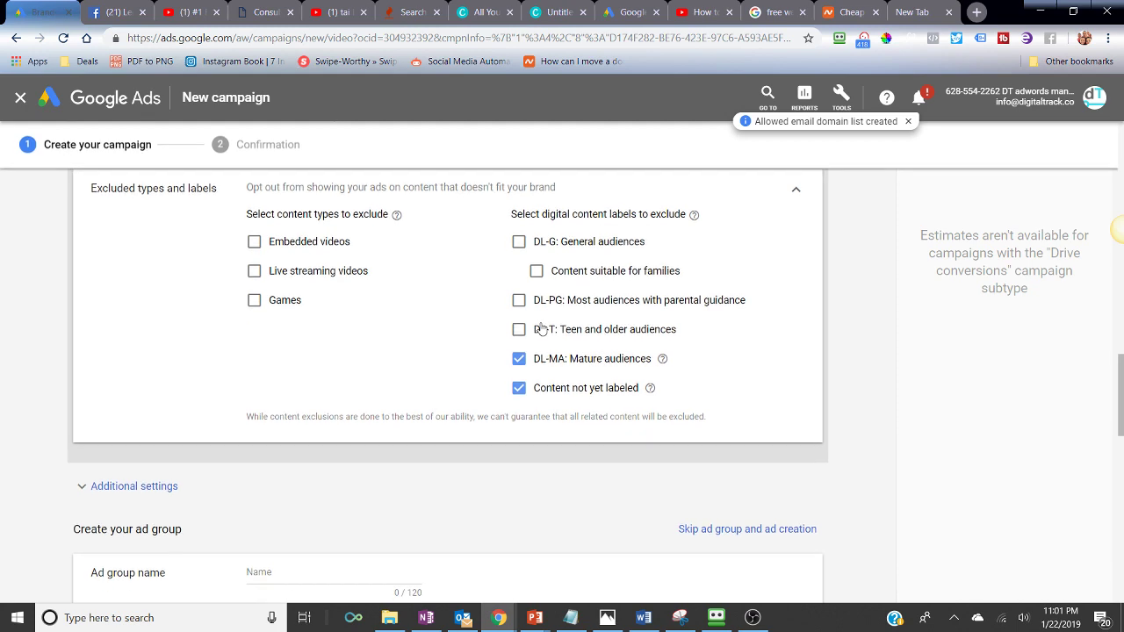
{"action": "scroll", "coordinate": [533, 274], "scroll_direction": "down", "scroll_amount": 1}
{"action": "scroll", "coordinate": [533, 277], "scroll_direction": "down", "scroll_amount": 1}
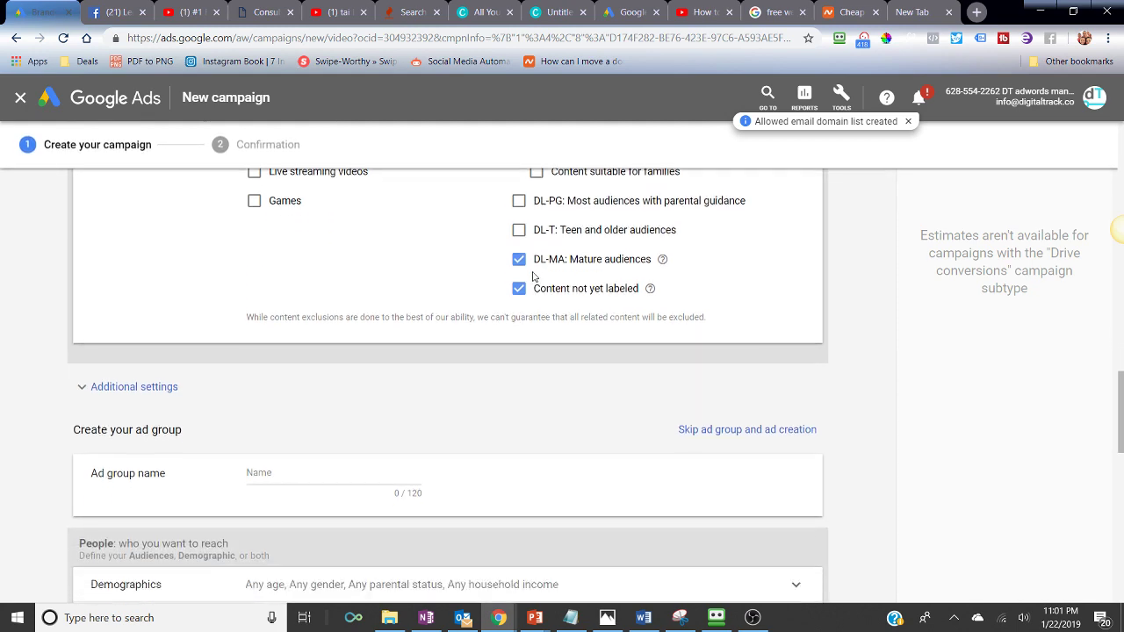
{"action": "left_click", "coordinate": [140, 388]}
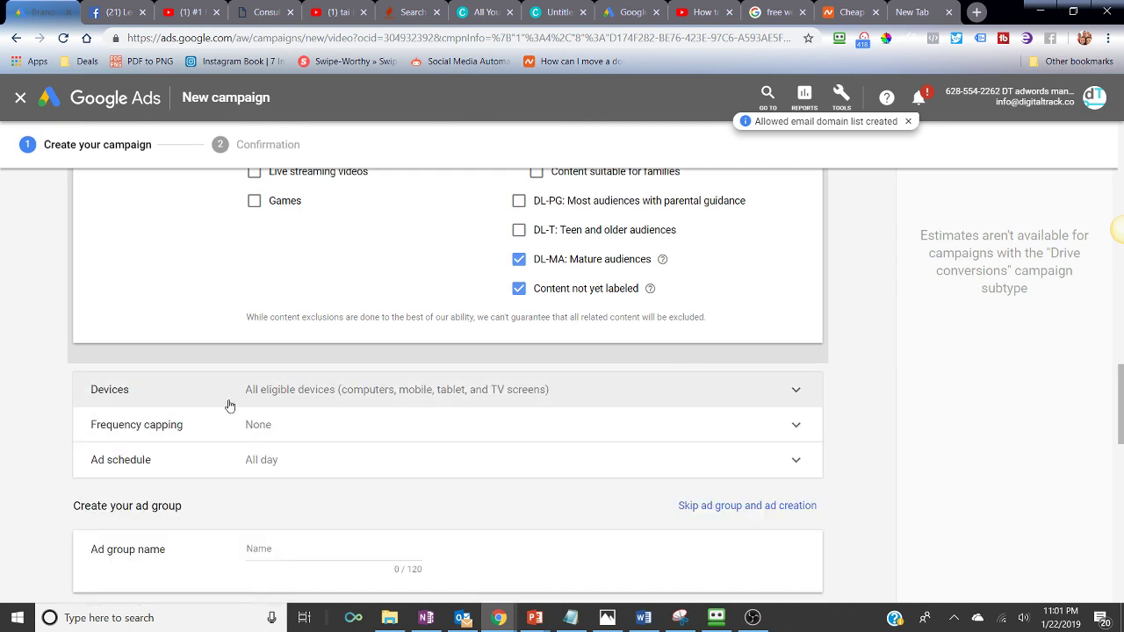
{"action": "scroll", "coordinate": [228, 406], "scroll_direction": "down", "scroll_amount": 1}
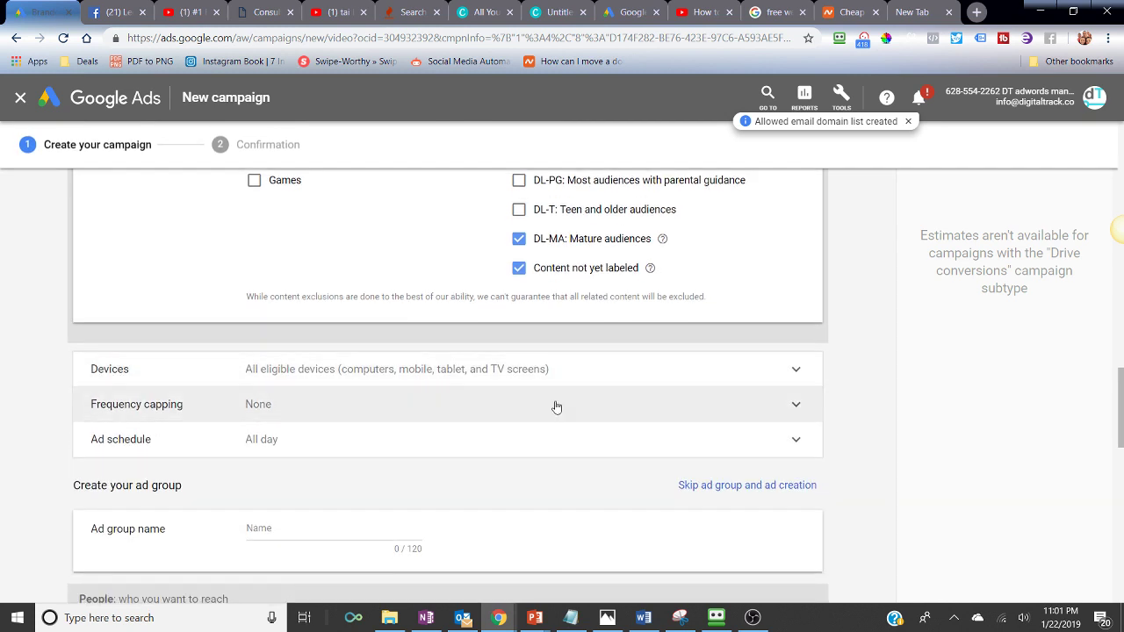
{"action": "left_click", "coordinate": [602, 380]}
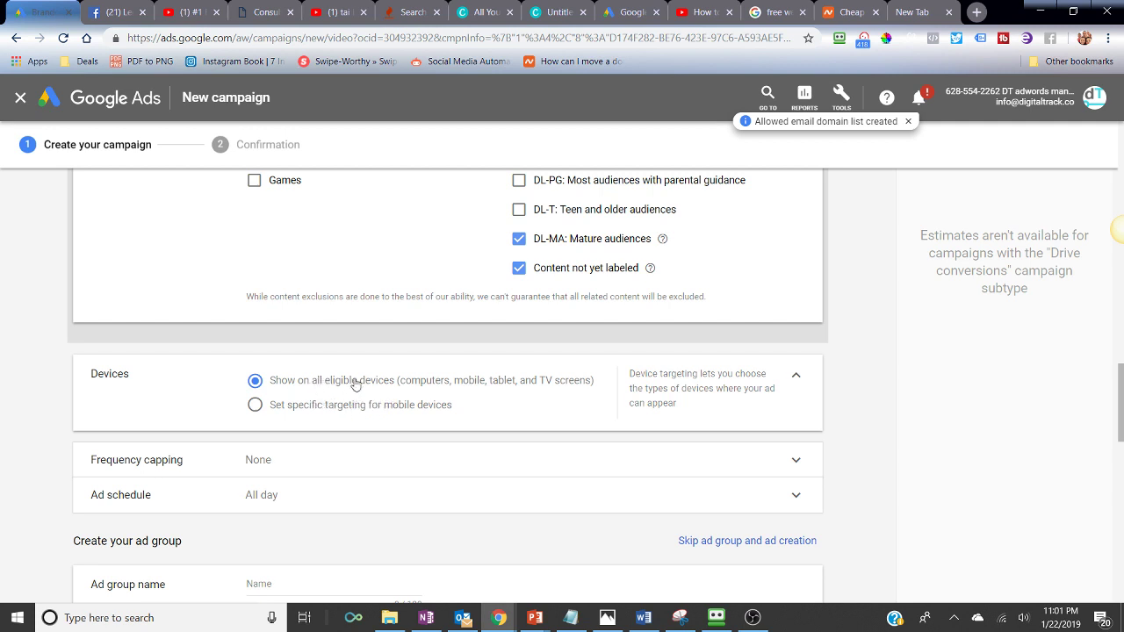
{"action": "left_click", "coordinate": [278, 408]}
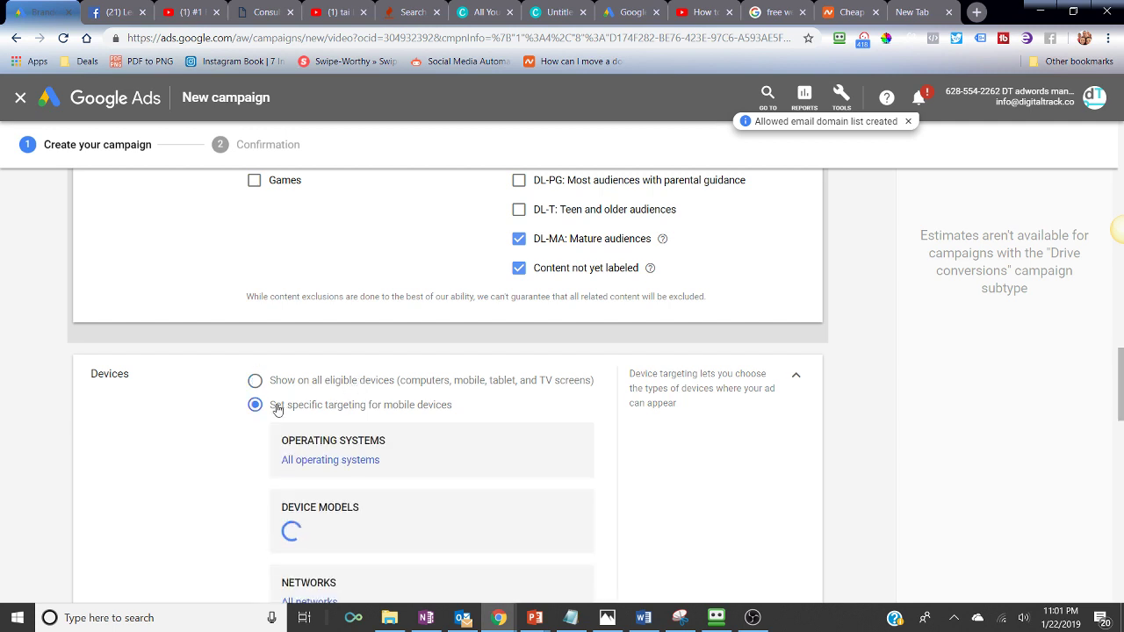
{"action": "scroll", "coordinate": [217, 466], "scroll_direction": "down", "scroll_amount": 2}
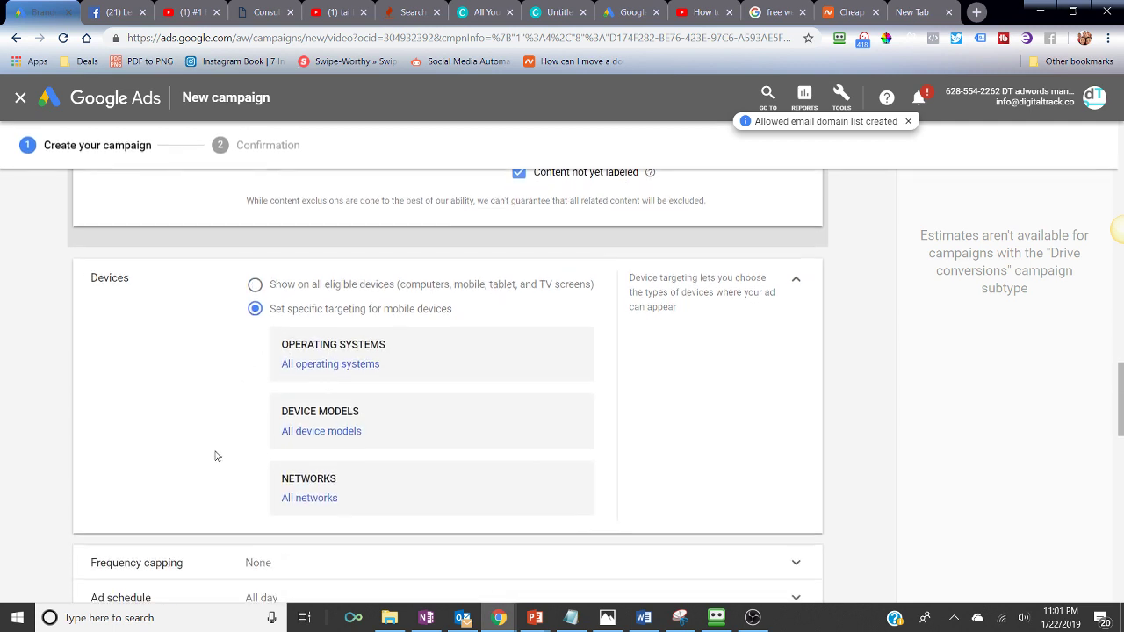
{"action": "left_click", "coordinate": [254, 279]}
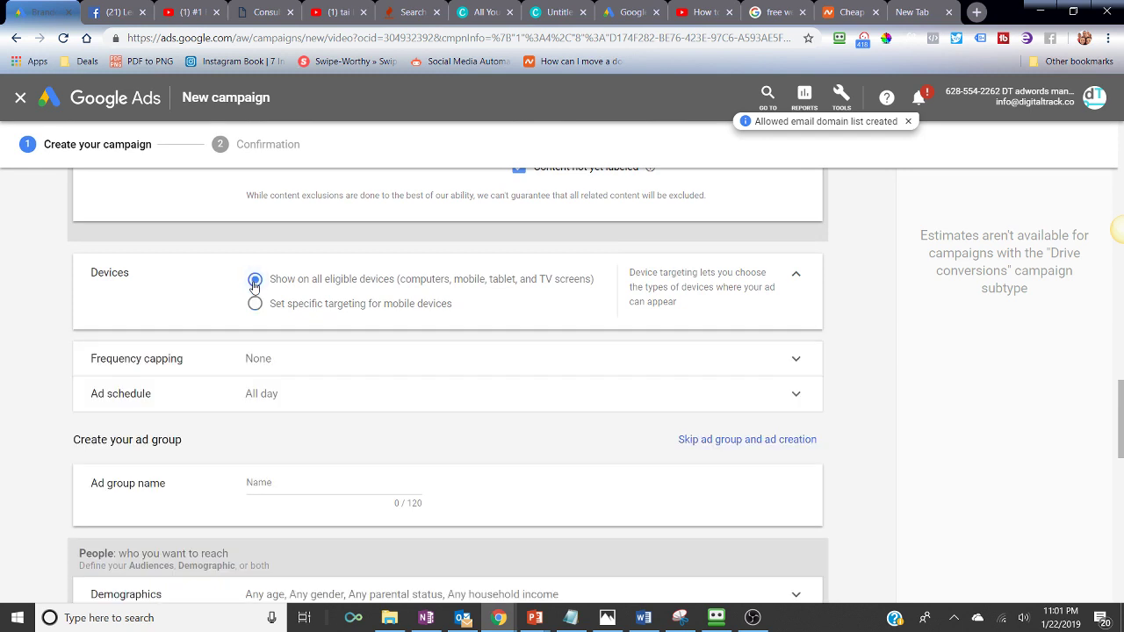
Enable the impression frequency cap and limit it to 10 impressions per month for the campaign
{"action": "left_click", "coordinate": [445, 362]}
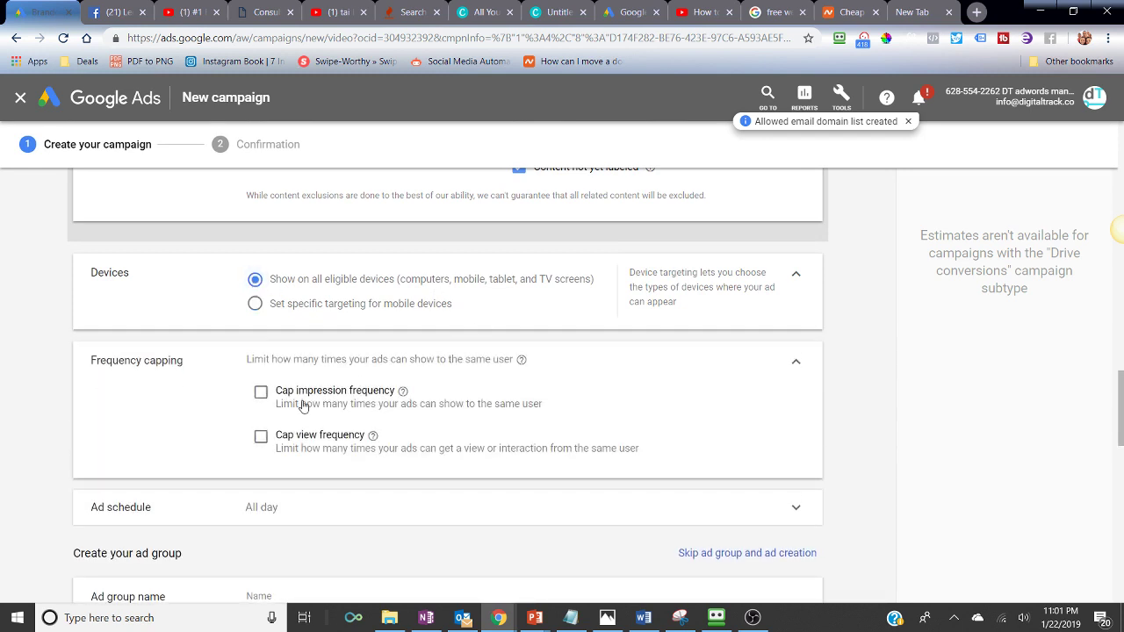
{"action": "left_click", "coordinate": [261, 394]}
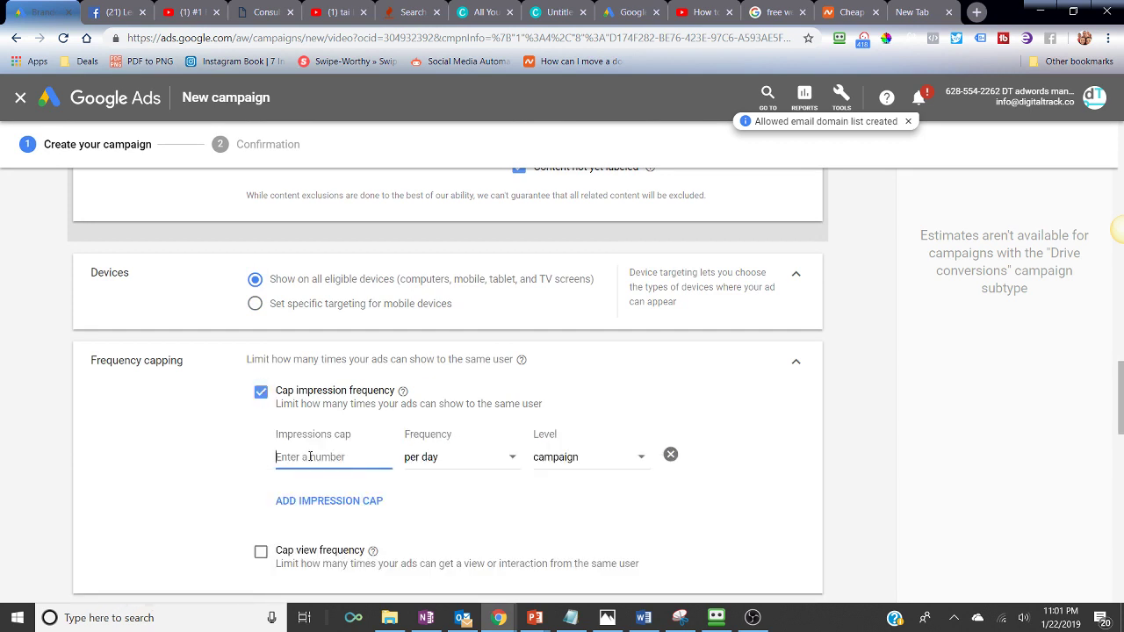
{"action": "type", "text": "10"}
{"action": "left_click", "coordinate": [443, 461]}
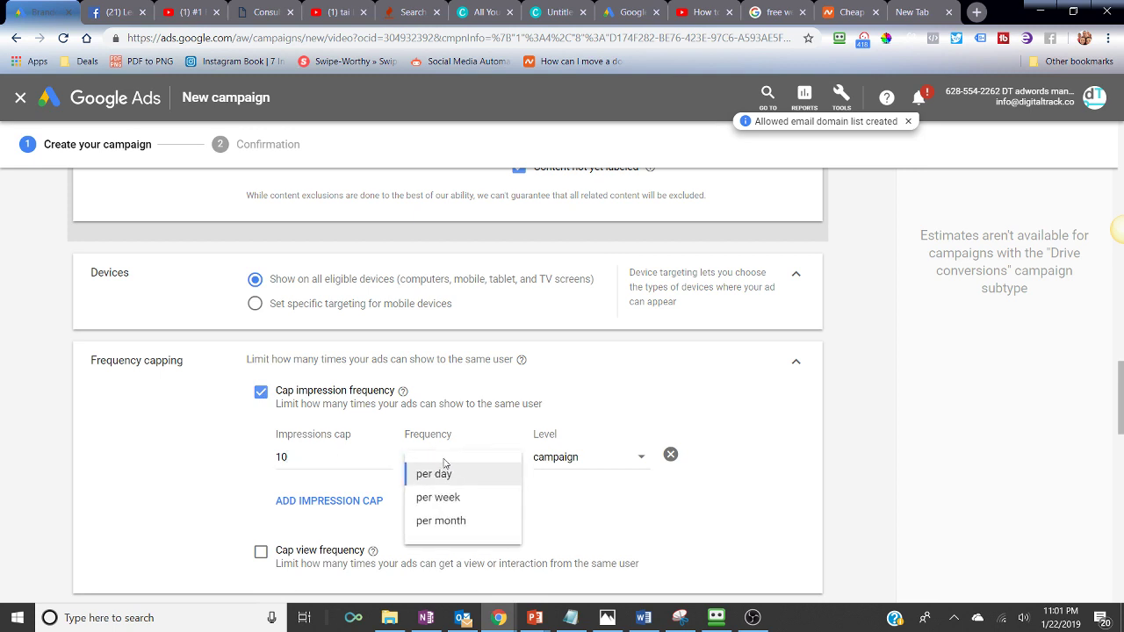
{"action": "left_click", "coordinate": [441, 519]}
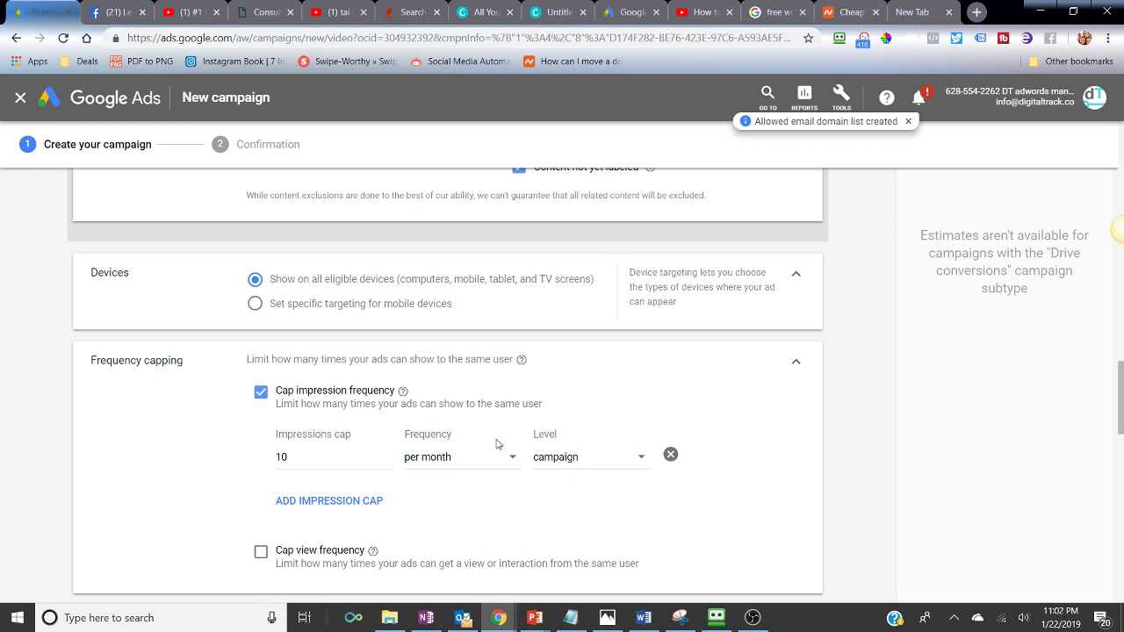
{"action": "scroll", "coordinate": [290, 527], "scroll_direction": "down", "scroll_amount": 1}
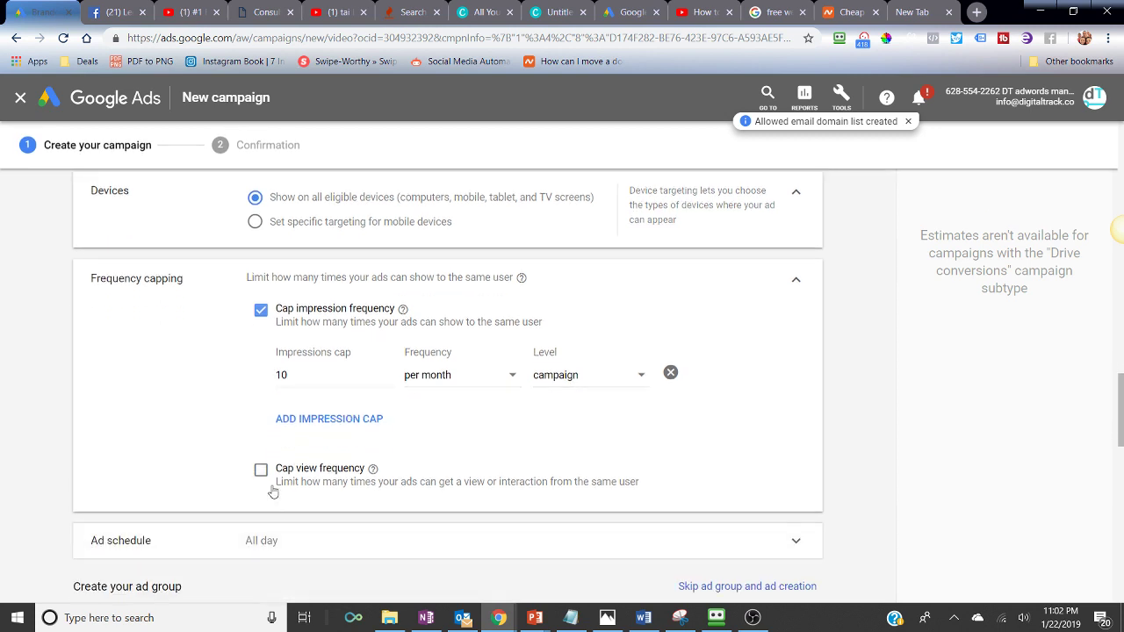
{"action": "left_click", "coordinate": [296, 416]}
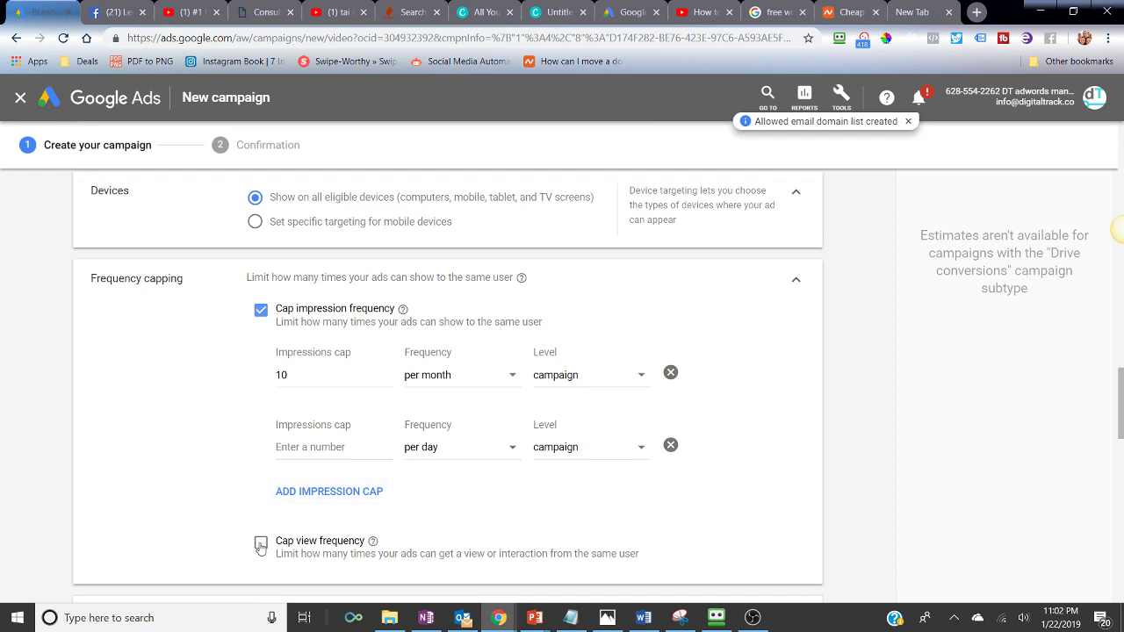
{"action": "left_click", "coordinate": [670, 445]}
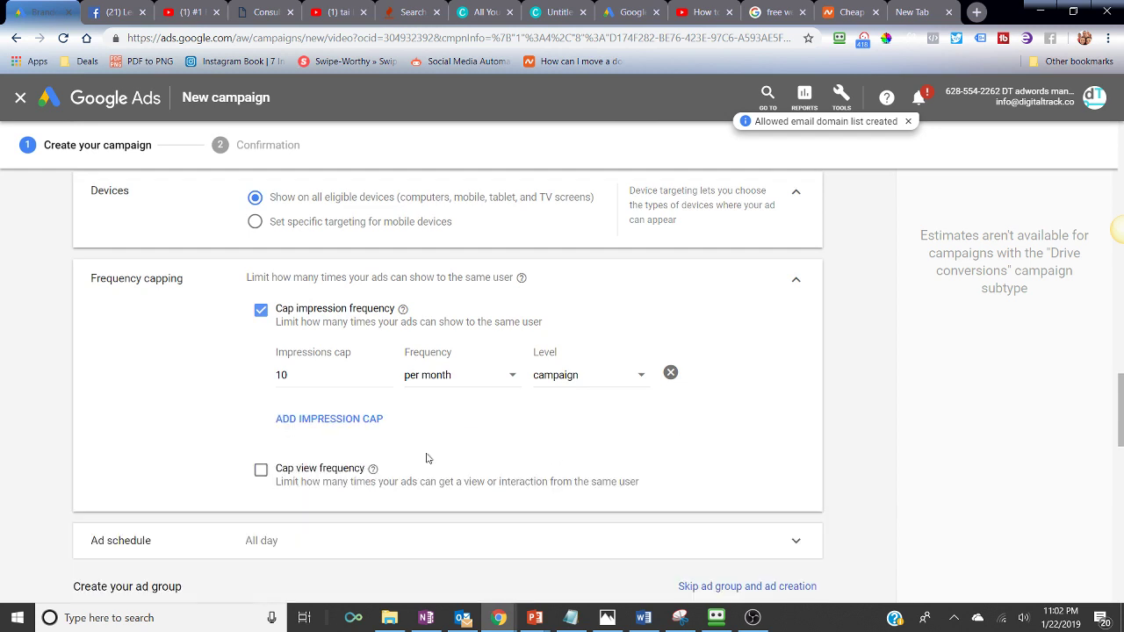
Enable the view frequency cap and limit it to 5 views per day for the campaign
{"action": "left_click", "coordinate": [261, 469]}
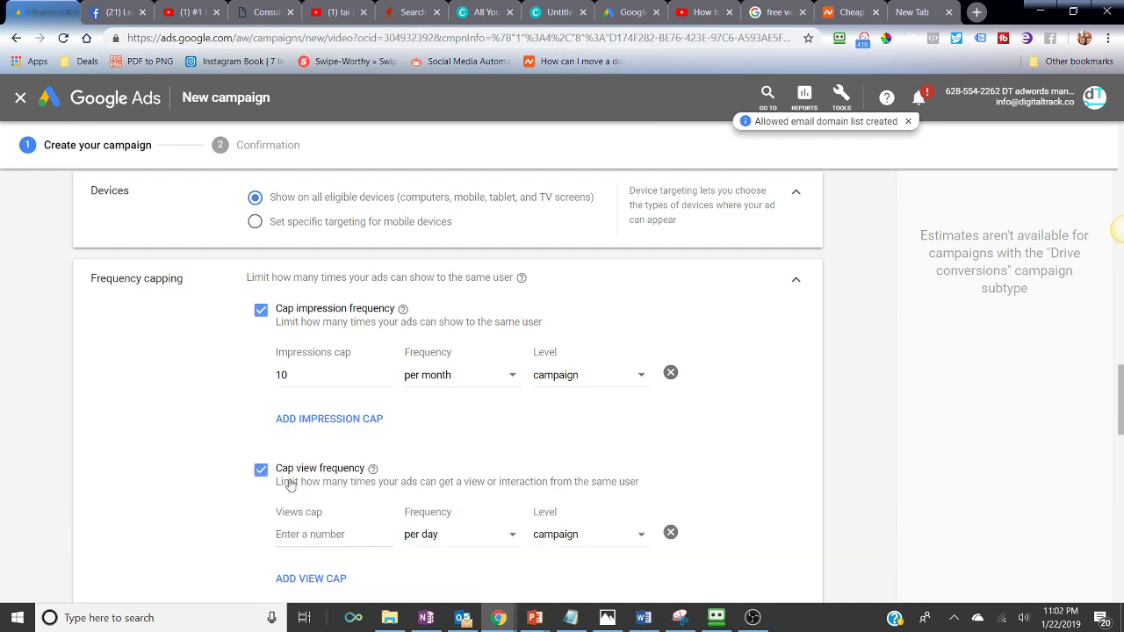
{"action": "scroll", "coordinate": [290, 486], "scroll_direction": "down", "scroll_amount": 2}
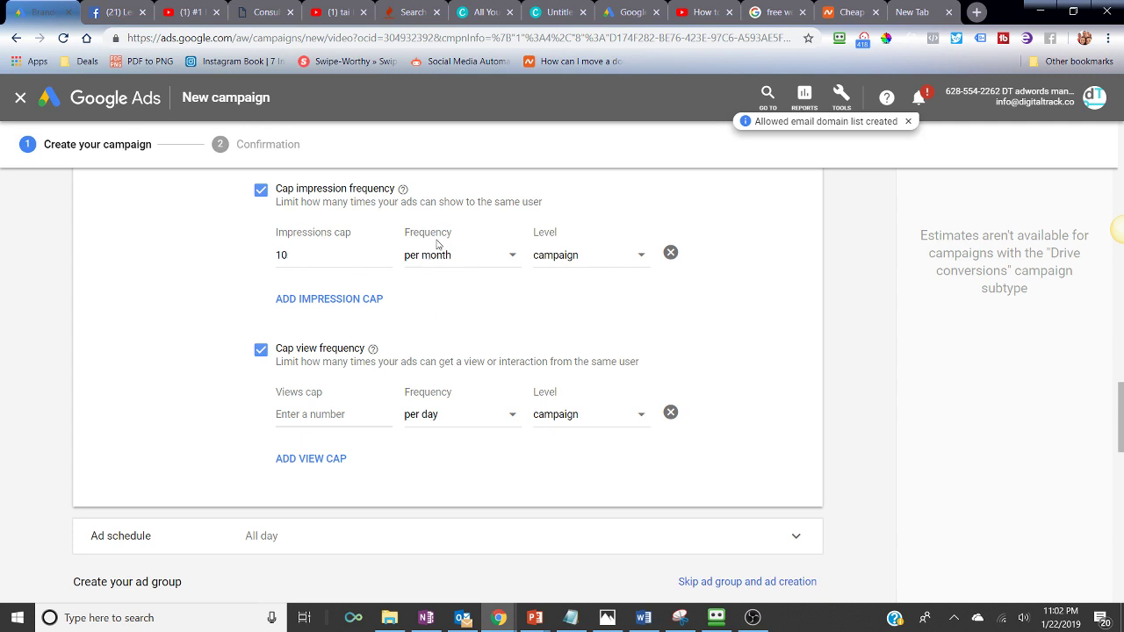
{"action": "left_click", "coordinate": [309, 411]}
{"action": "type", "text": "5"}
{"action": "left_click", "coordinate": [92, 411]}
{"action": "scroll", "coordinate": [169, 414], "scroll_direction": "down", "scroll_amount": 1}
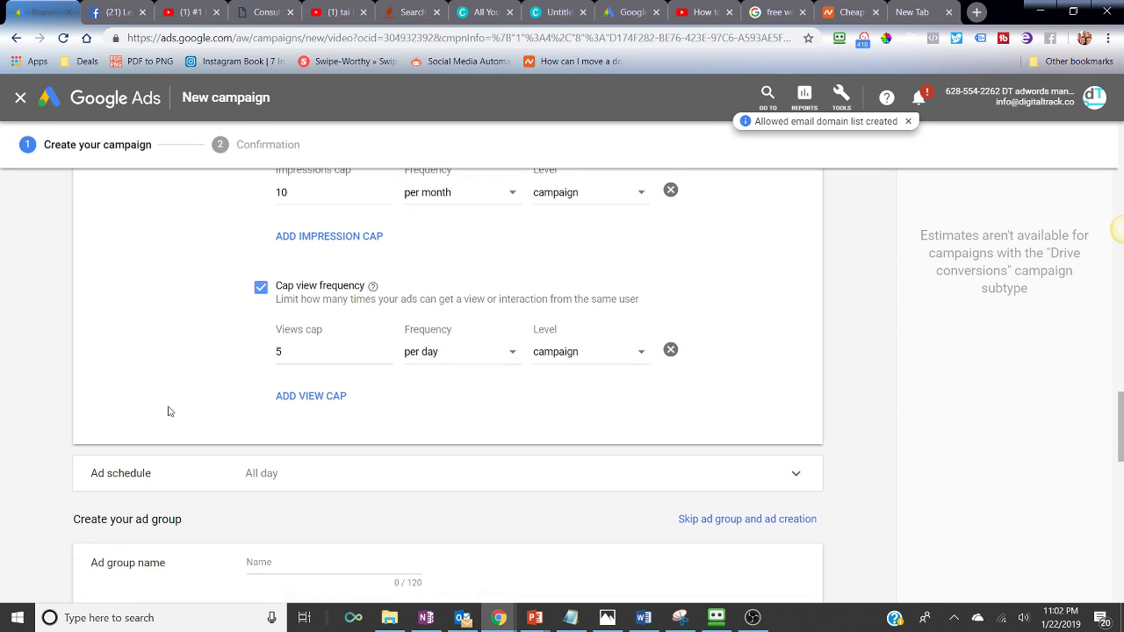
{"action": "scroll", "coordinate": [170, 410], "scroll_direction": "down", "scroll_amount": 1}
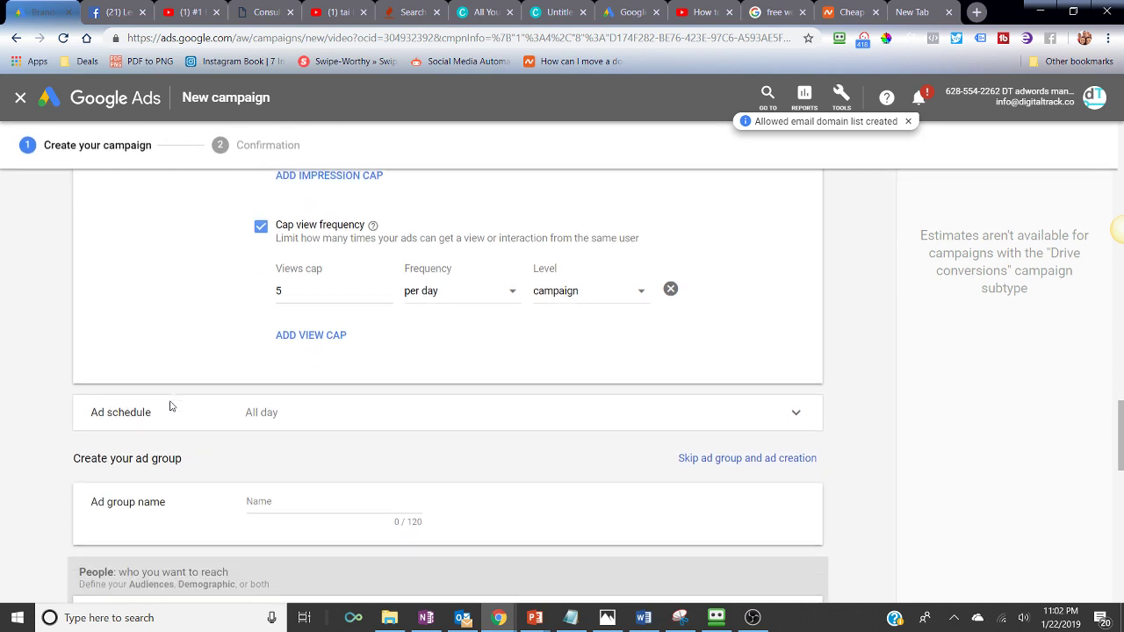
Expand the ad schedule and review its day, time and account time zone settings
{"action": "scroll", "coordinate": [169, 410], "scroll_direction": "down", "scroll_amount": 1}
{"action": "scroll", "coordinate": [171, 405], "scroll_direction": "down", "scroll_amount": 1}
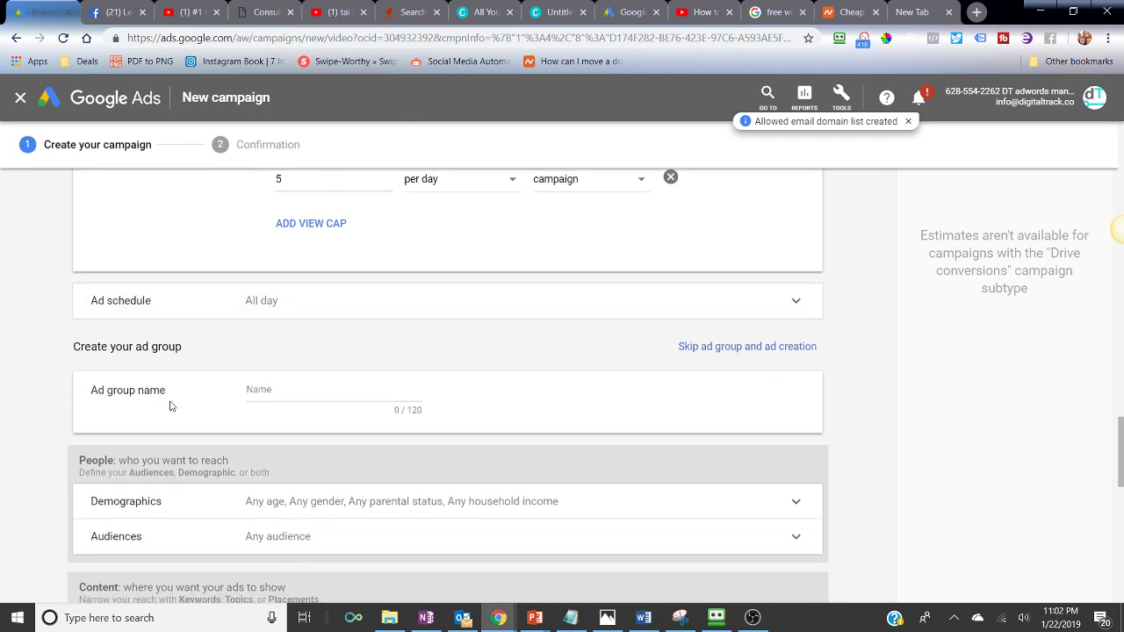
{"action": "left_click", "coordinate": [270, 311]}
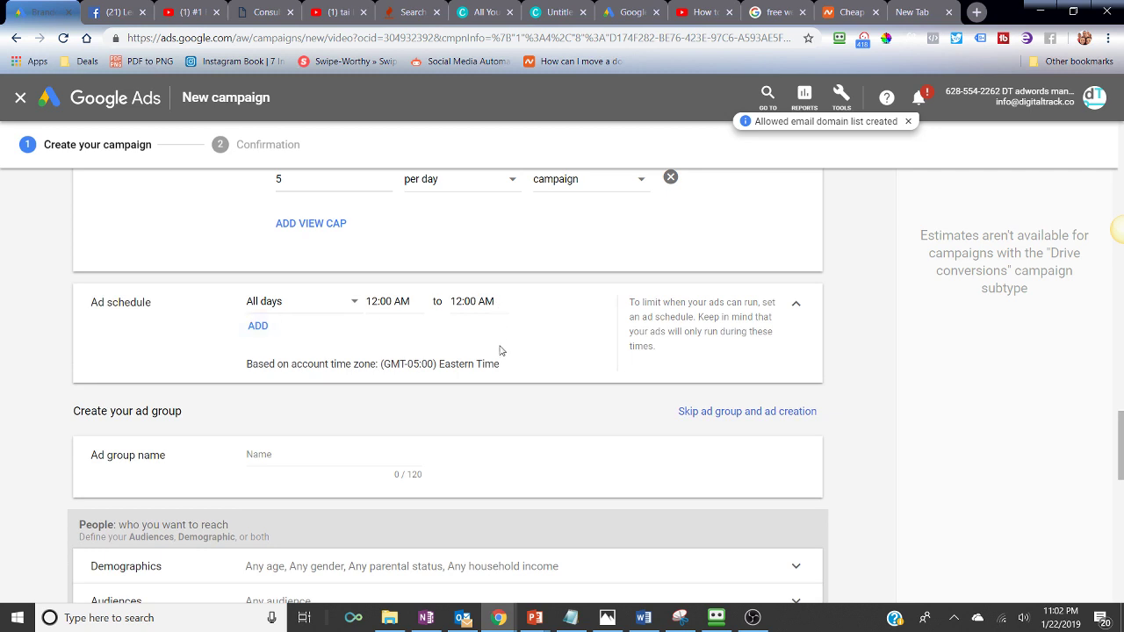
{"action": "scroll", "coordinate": [501, 350], "scroll_direction": "down", "scroll_amount": 2}
{"action": "scroll", "coordinate": [501, 351], "scroll_direction": "up", "scroll_amount": 2}
{"action": "scroll", "coordinate": [500, 349], "scroll_direction": "down", "scroll_amount": 1}
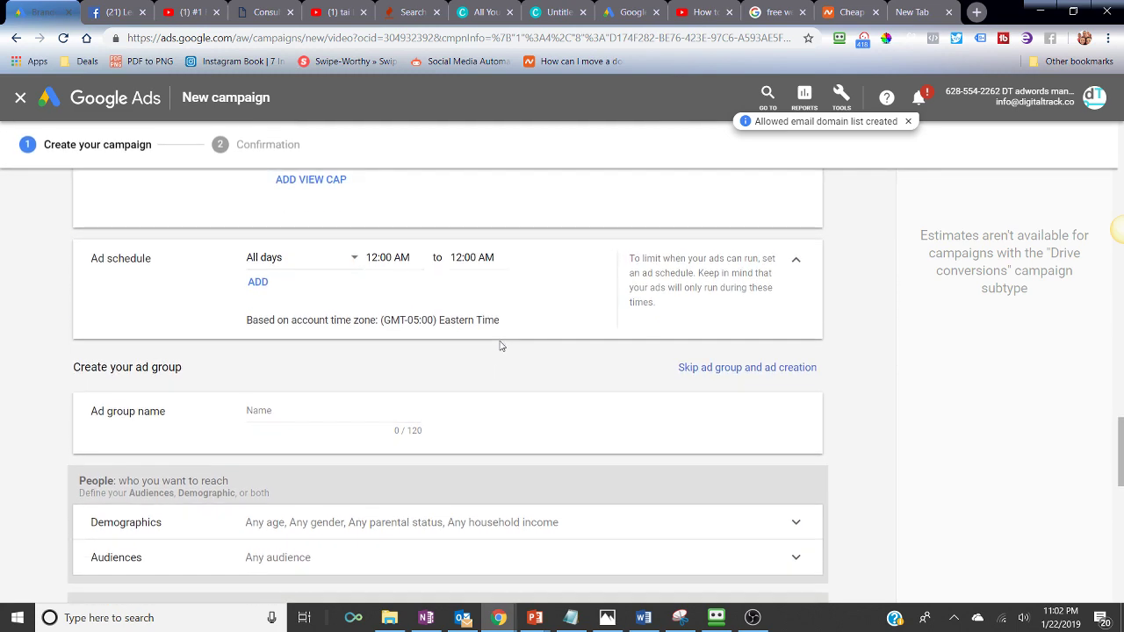
Expand the ad group's demographics, review the gender, age, parental status and household income options, and collapse them
{"action": "scroll", "coordinate": [500, 349], "scroll_direction": "down", "scroll_amount": 2}
{"action": "scroll", "coordinate": [500, 346], "scroll_direction": "down", "scroll_amount": 1}
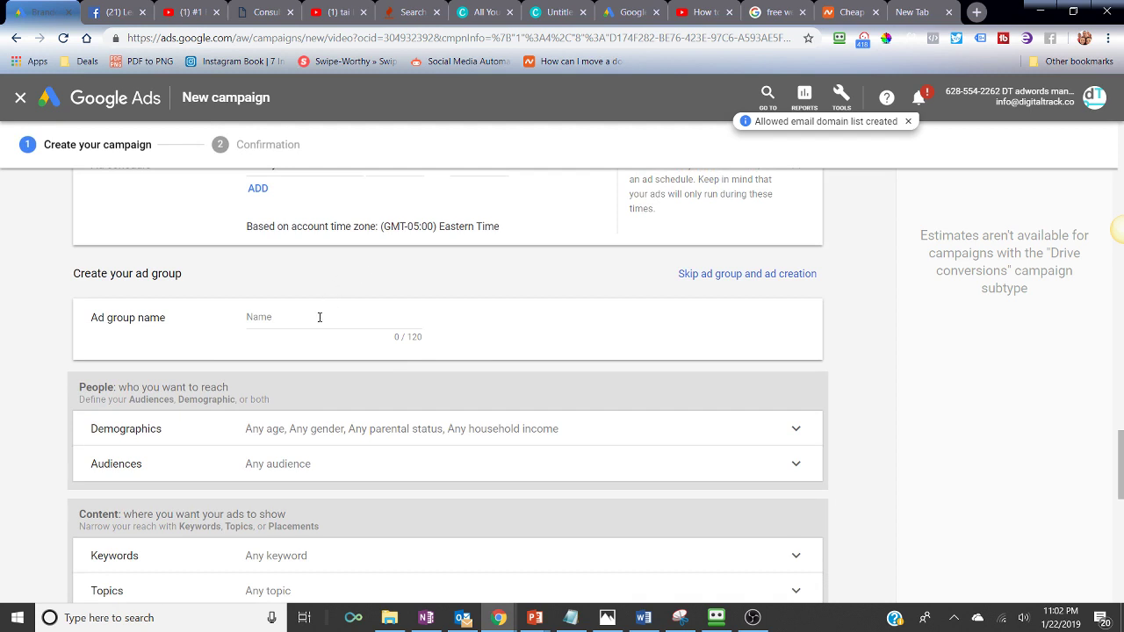
{"action": "scroll", "coordinate": [319, 317], "scroll_direction": "down", "scroll_amount": 3}
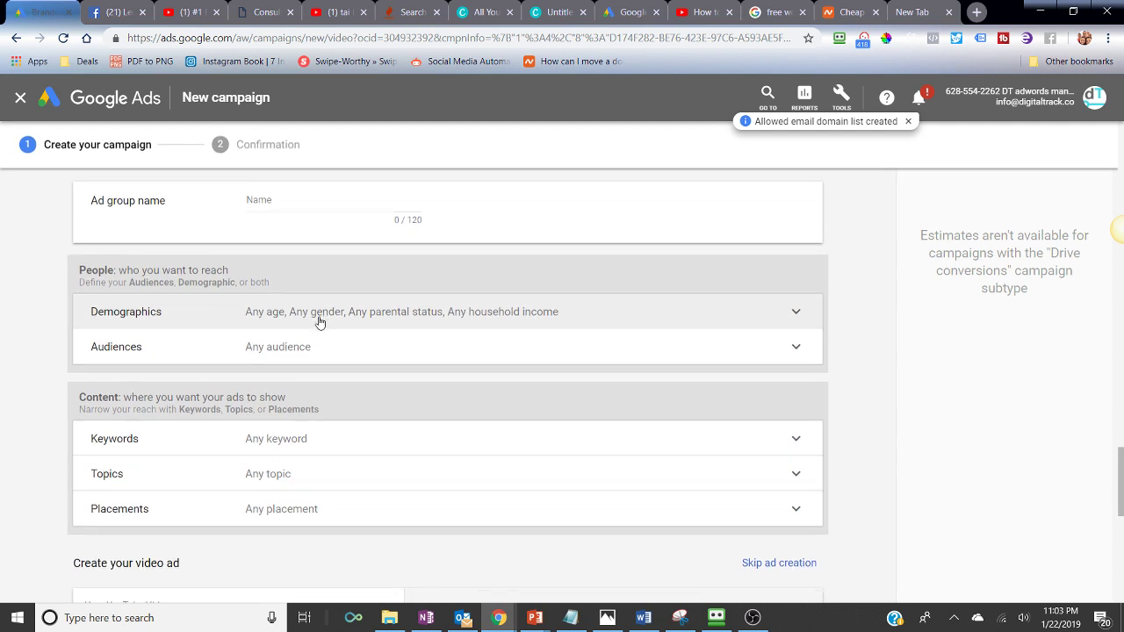
{"action": "left_click", "coordinate": [159, 309]}
{"action": "scroll", "coordinate": [201, 351], "scroll_direction": "down", "scroll_amount": 1}
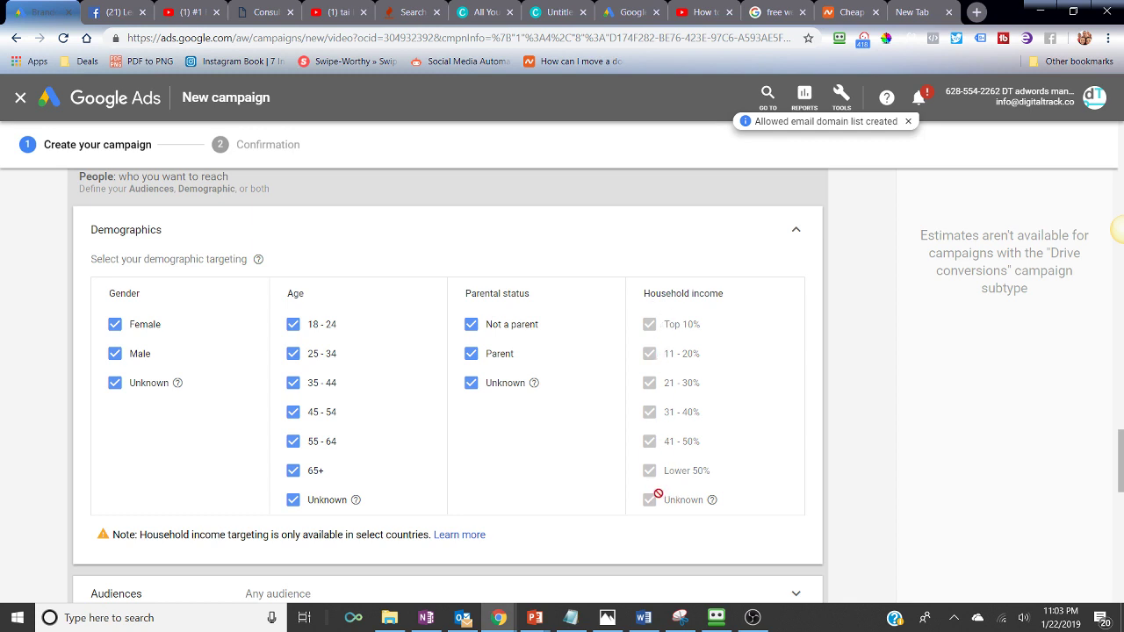
{"action": "scroll", "coordinate": [621, 419], "scroll_direction": "up", "scroll_amount": 1}
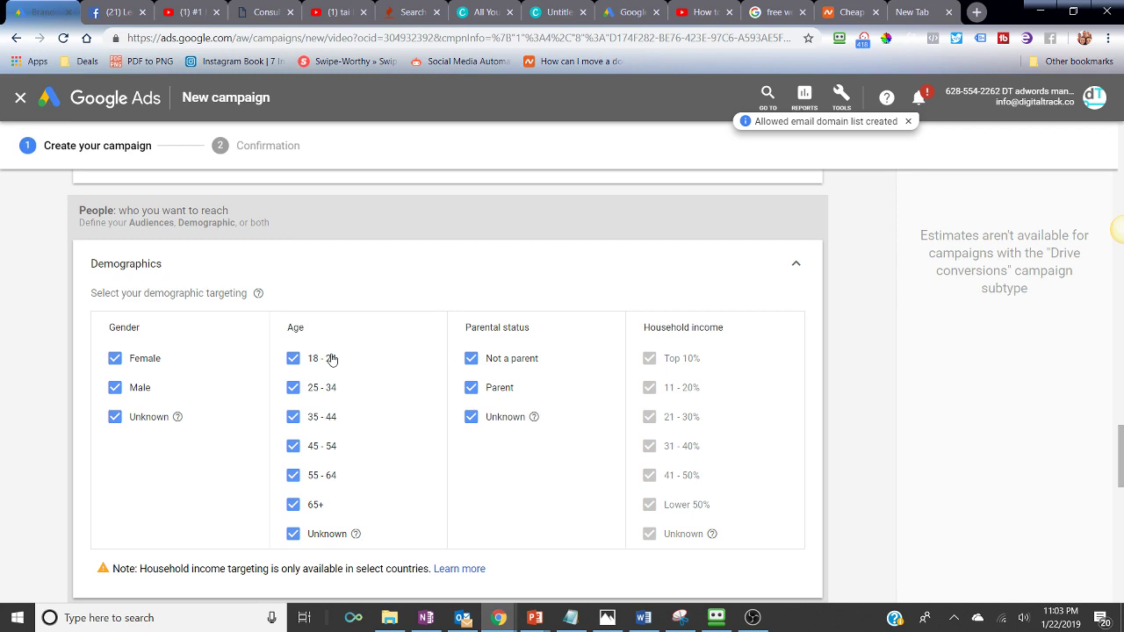
{"action": "scroll", "coordinate": [667, 373], "scroll_direction": "down", "scroll_amount": 3}
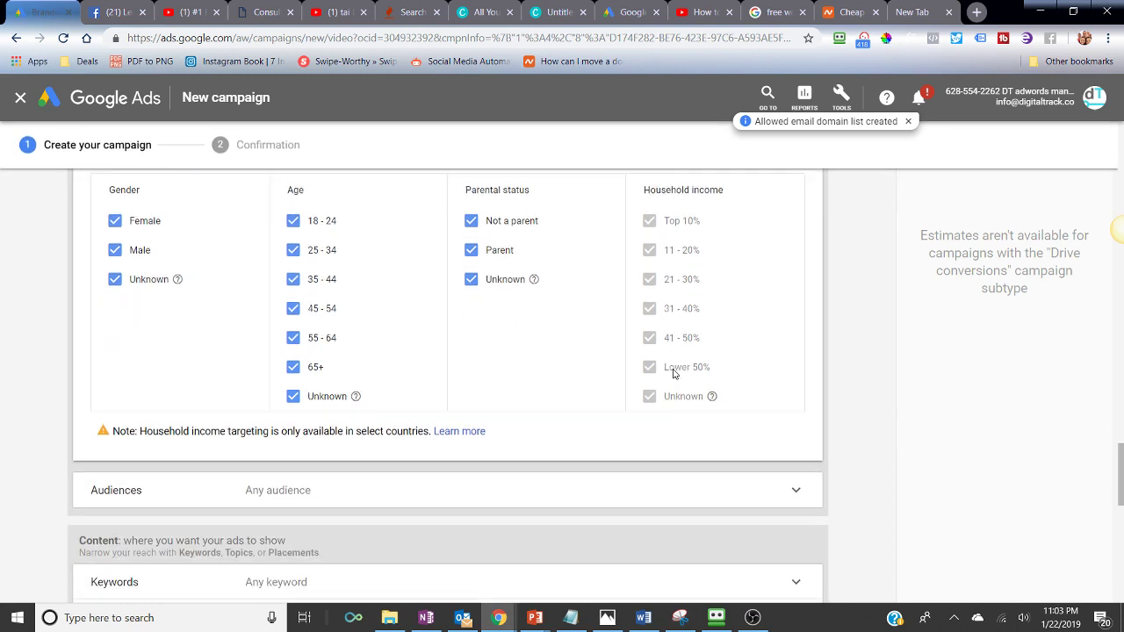
{"action": "scroll", "coordinate": [673, 373], "scroll_direction": "down", "scroll_amount": 3}
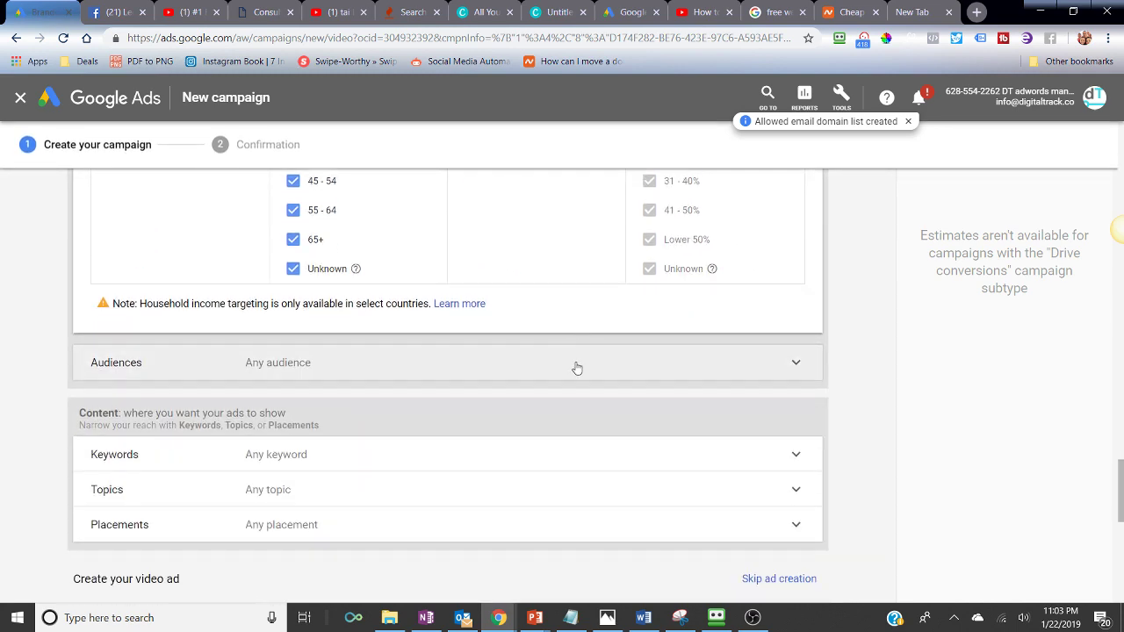
{"action": "scroll", "coordinate": [576, 368], "scroll_direction": "up", "scroll_amount": 5}
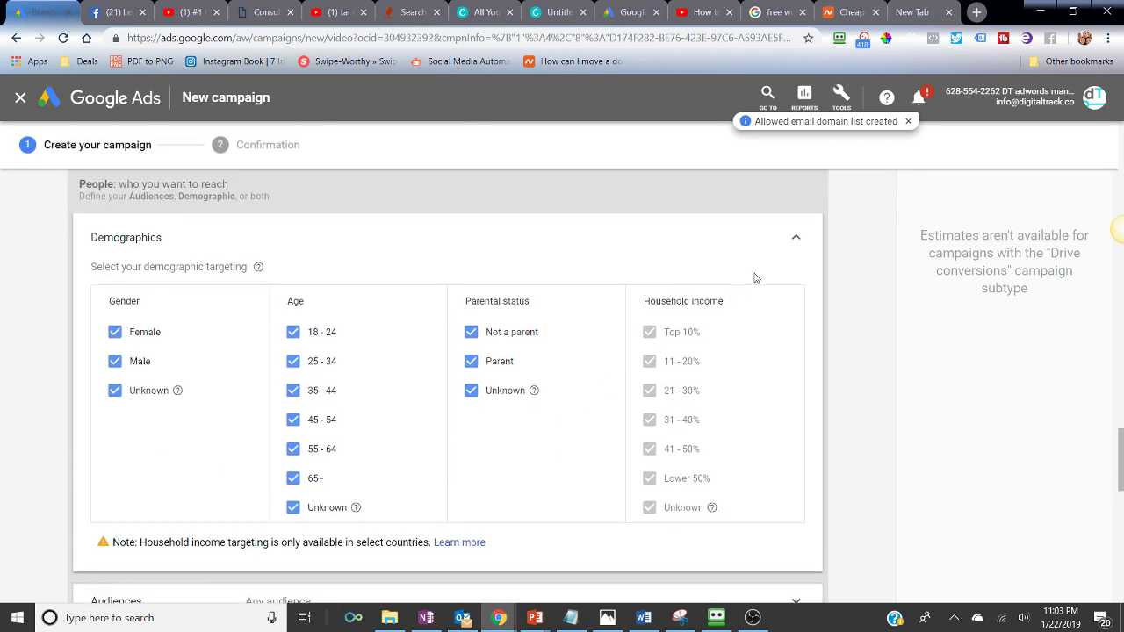
{"action": "left_click", "coordinate": [794, 239]}
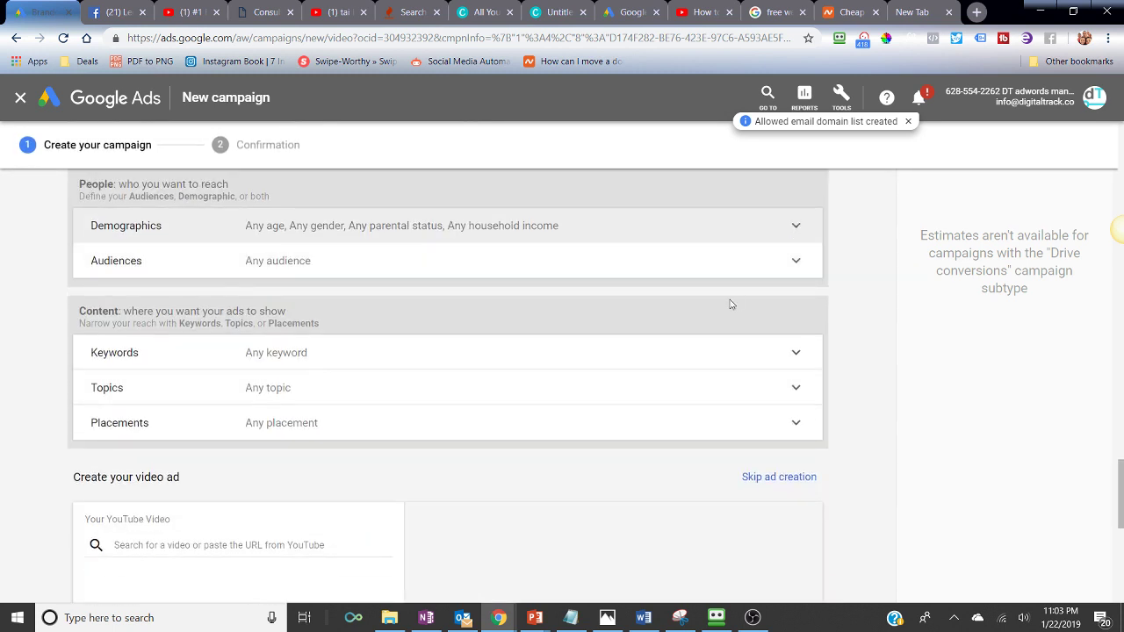
Open the ad group's audience targeting and view the detailed demographics categories and the audience ideas
{"action": "left_click", "coordinate": [698, 273]}
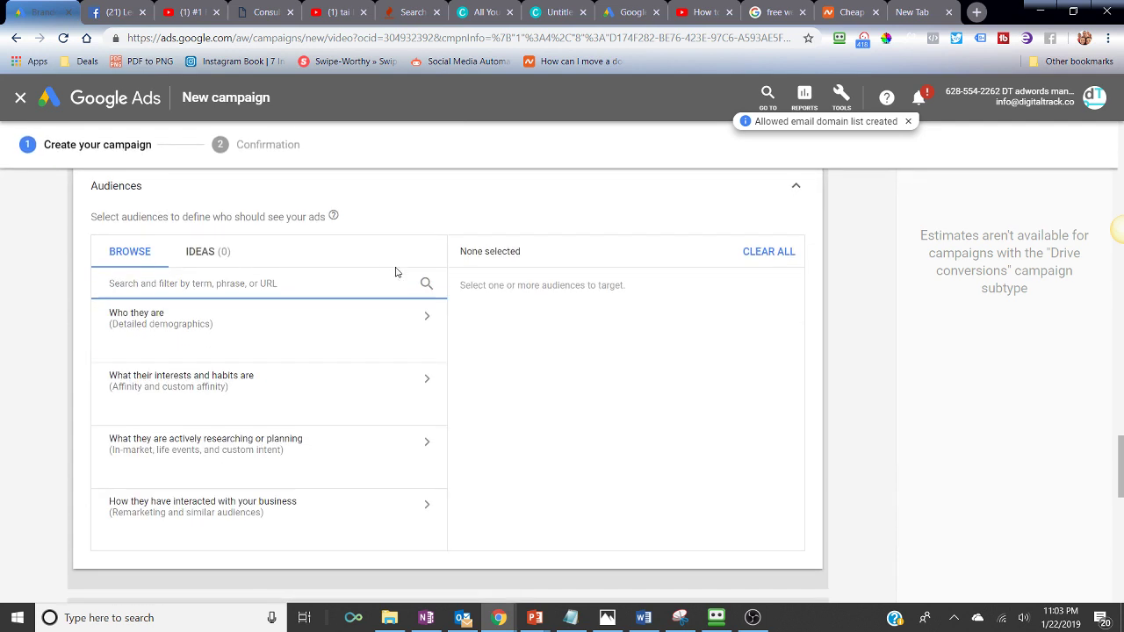
{"action": "left_click", "coordinate": [394, 272]}
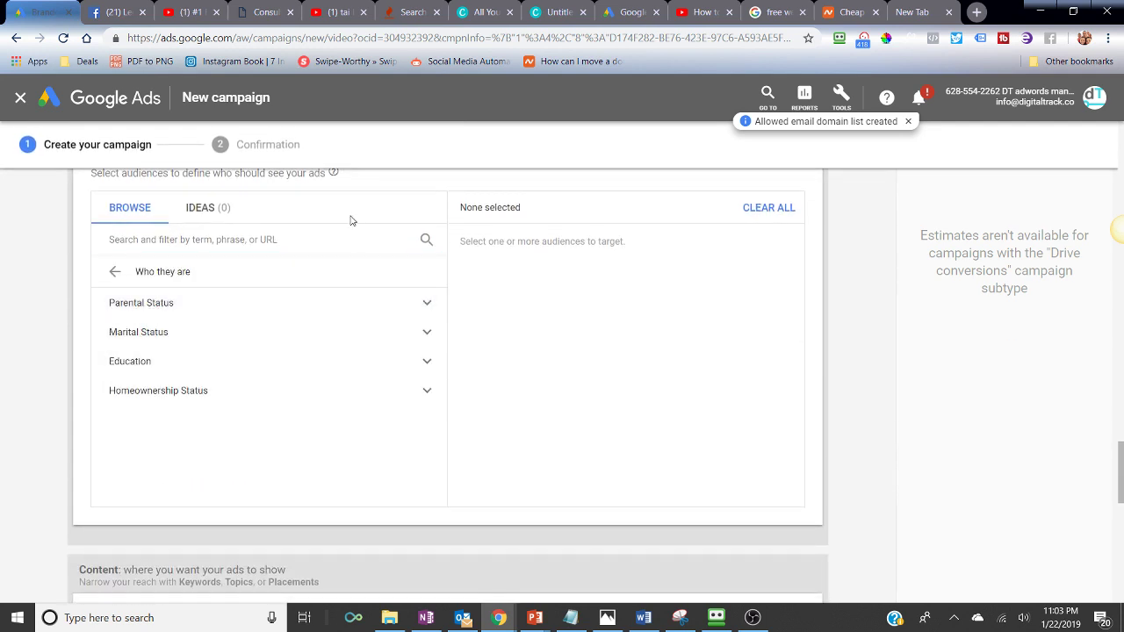
{"action": "left_click", "coordinate": [113, 276]}
{"action": "left_click", "coordinate": [210, 217]}
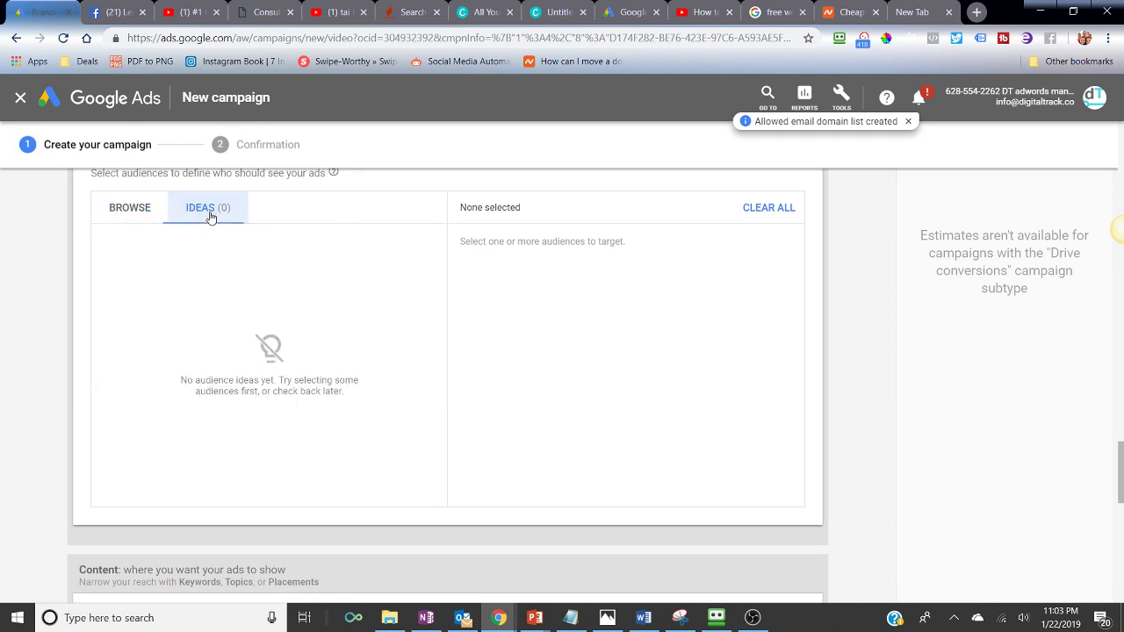
Search the audiences for "home" and look through the matching in-market, life event and affinity segments
{"action": "left_click", "coordinate": [145, 218]}
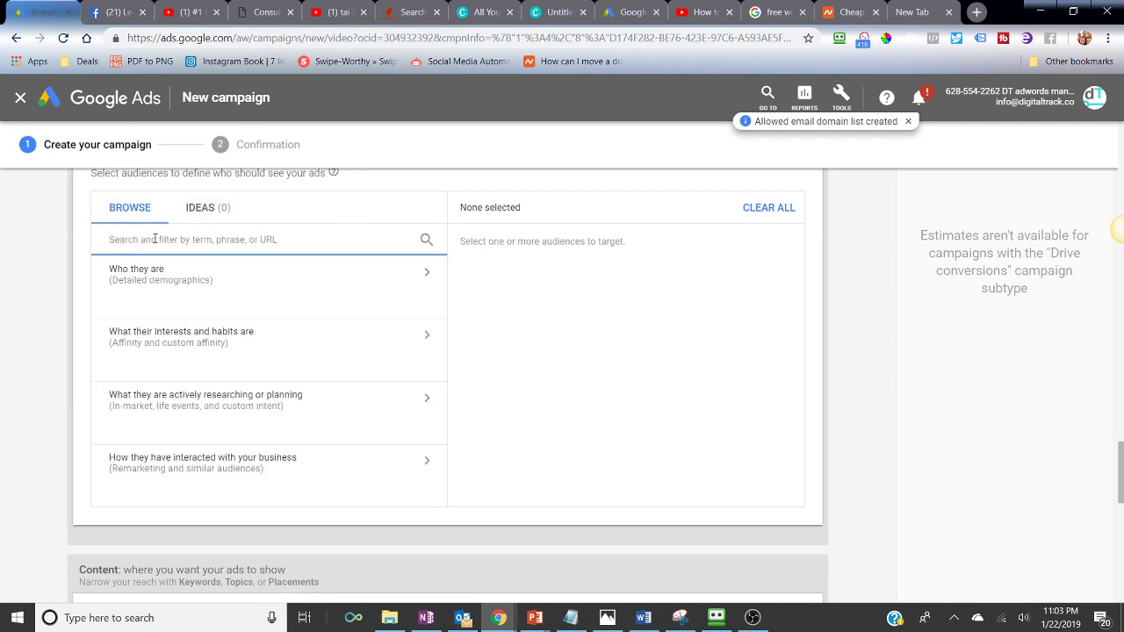
{"action": "type", "text": "home"}
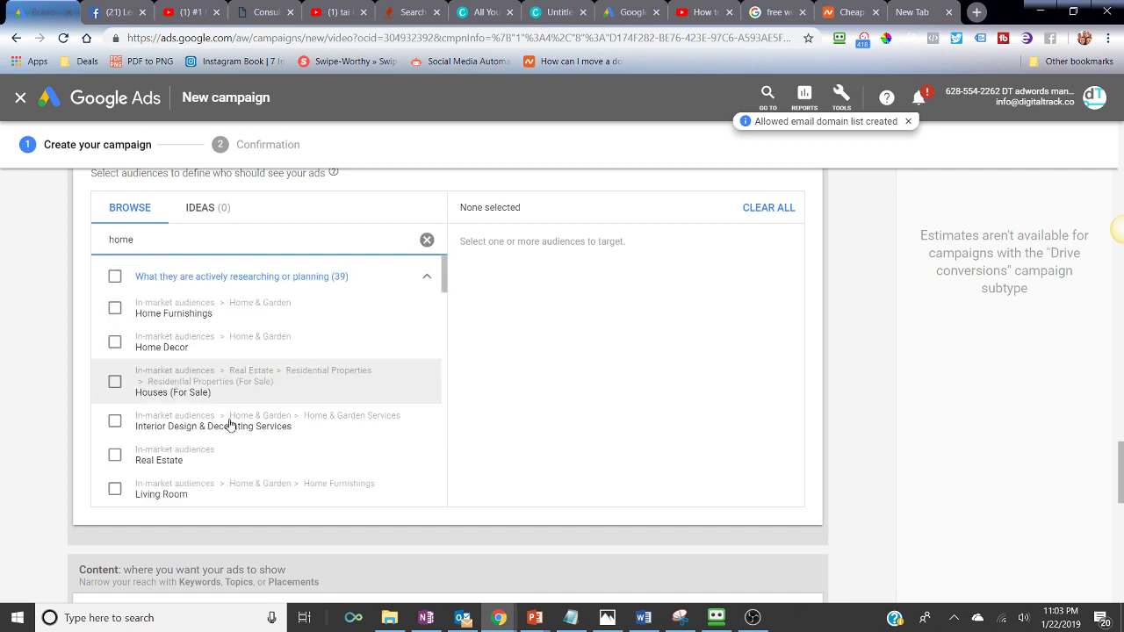
{"action": "scroll", "coordinate": [234, 430], "scroll_direction": "down", "scroll_amount": 3}
{"action": "scroll", "coordinate": [237, 425], "scroll_direction": "down", "scroll_amount": 5}
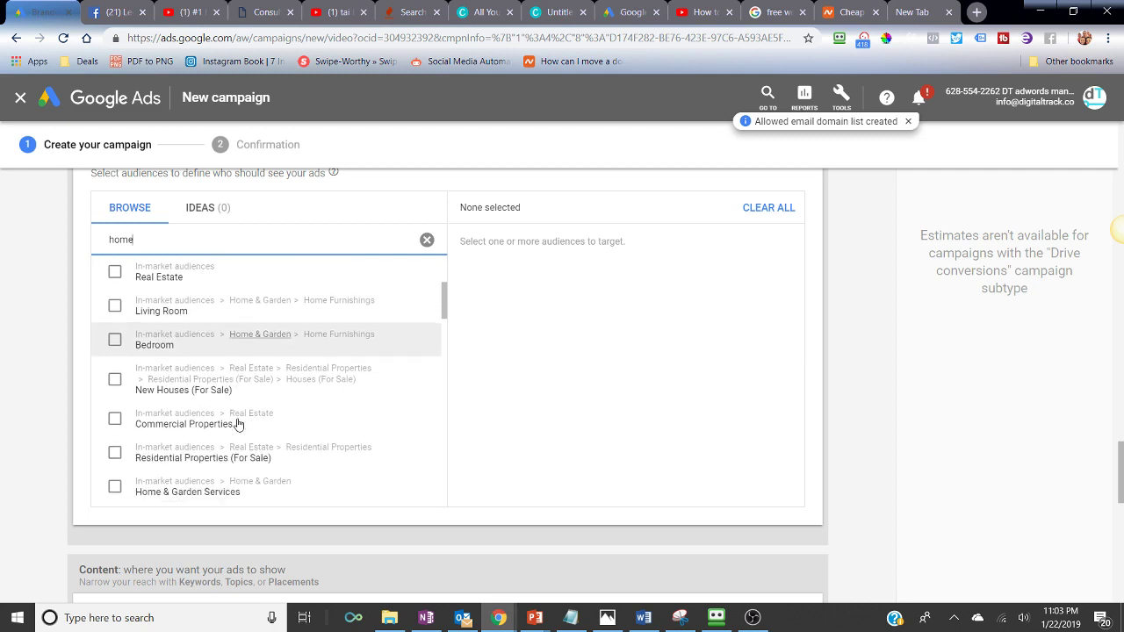
{"action": "scroll", "coordinate": [237, 424], "scroll_direction": "down", "scroll_amount": 5}
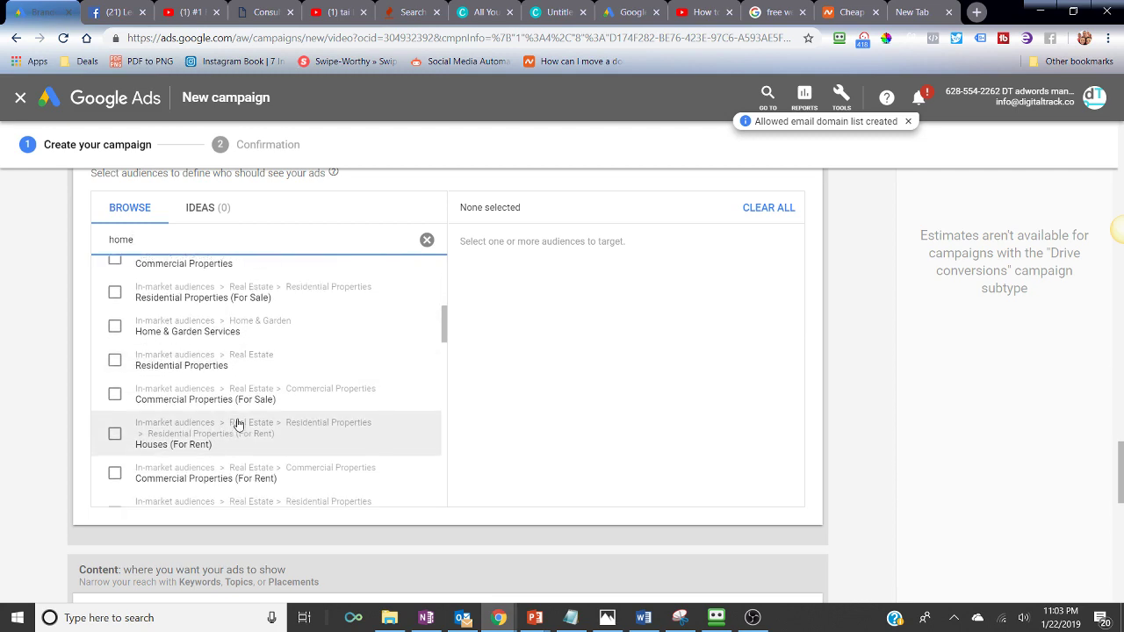
{"action": "scroll", "coordinate": [237, 425], "scroll_direction": "down", "scroll_amount": 10}
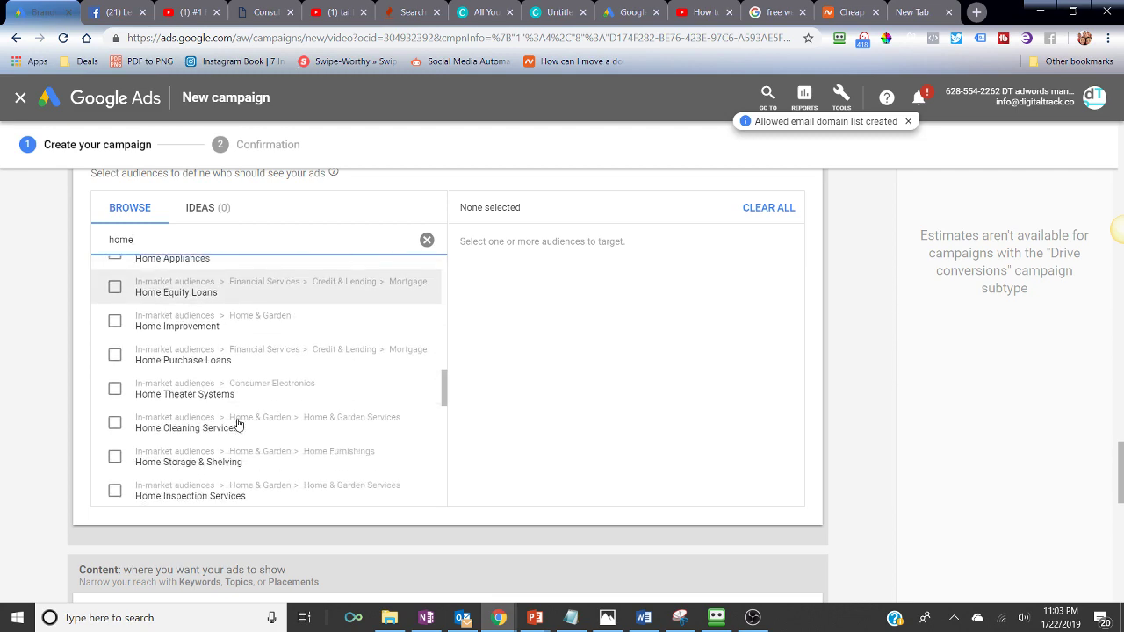
{"action": "scroll", "coordinate": [237, 425], "scroll_direction": "down", "scroll_amount": 6}
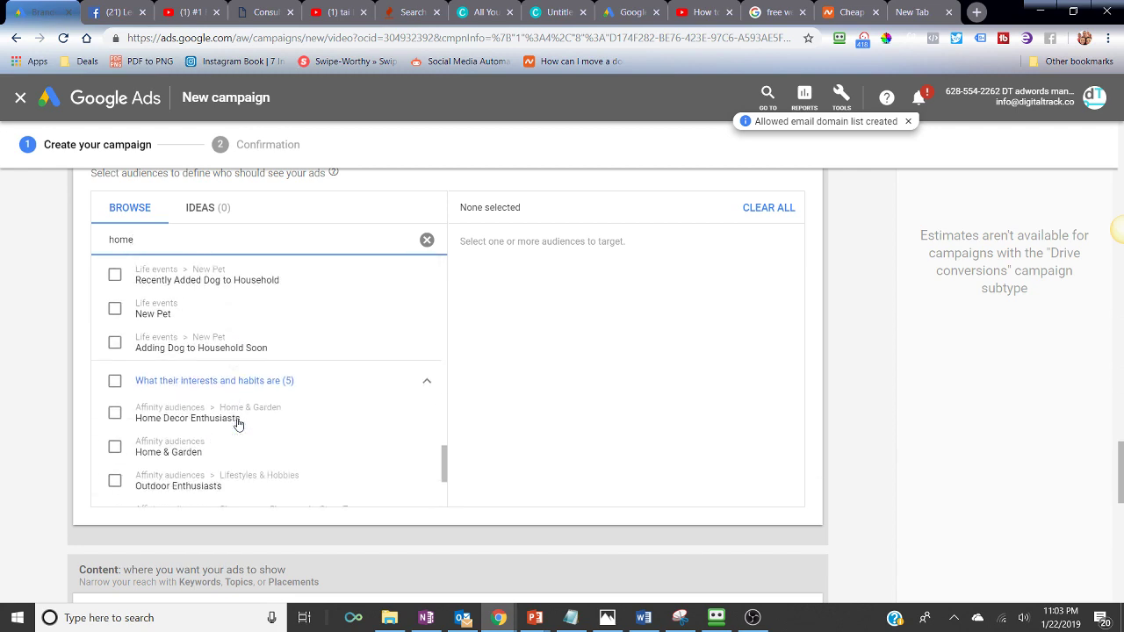
{"action": "scroll", "coordinate": [237, 425], "scroll_direction": "up", "scroll_amount": 3}
{"action": "scroll", "coordinate": [237, 425], "scroll_direction": "up", "scroll_amount": 15}
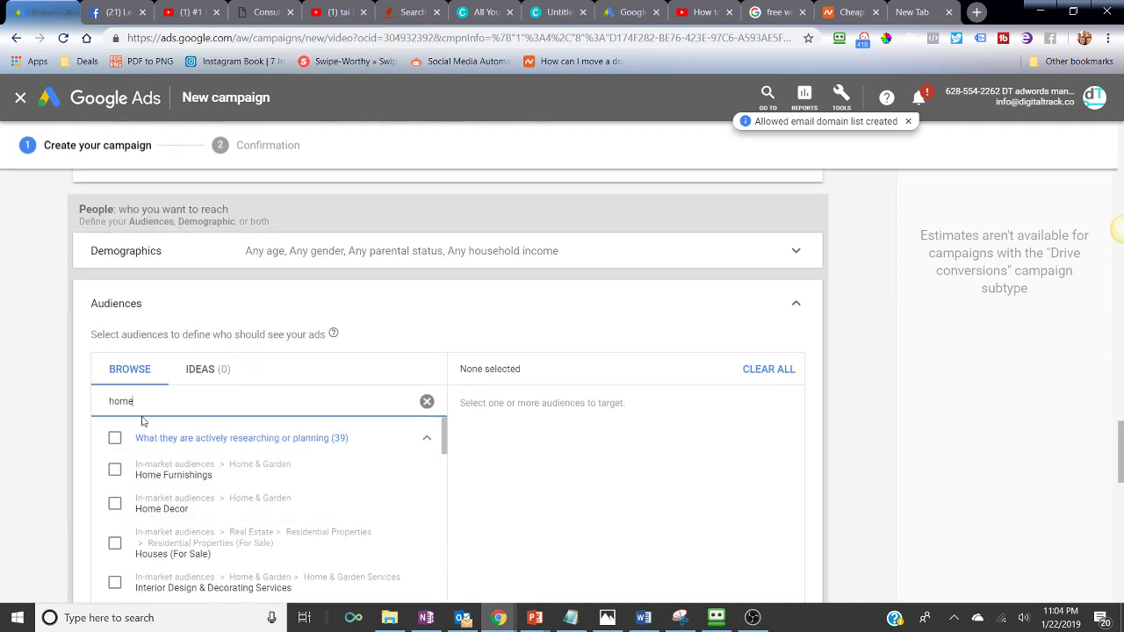
Search the audiences for "business", look through the matching life event and in-market segments, and clear the search
{"action": "left_click_drag", "start_coordinate": [140, 403], "coordinate": [85, 407]}
{"action": "type", "text": "busines"}
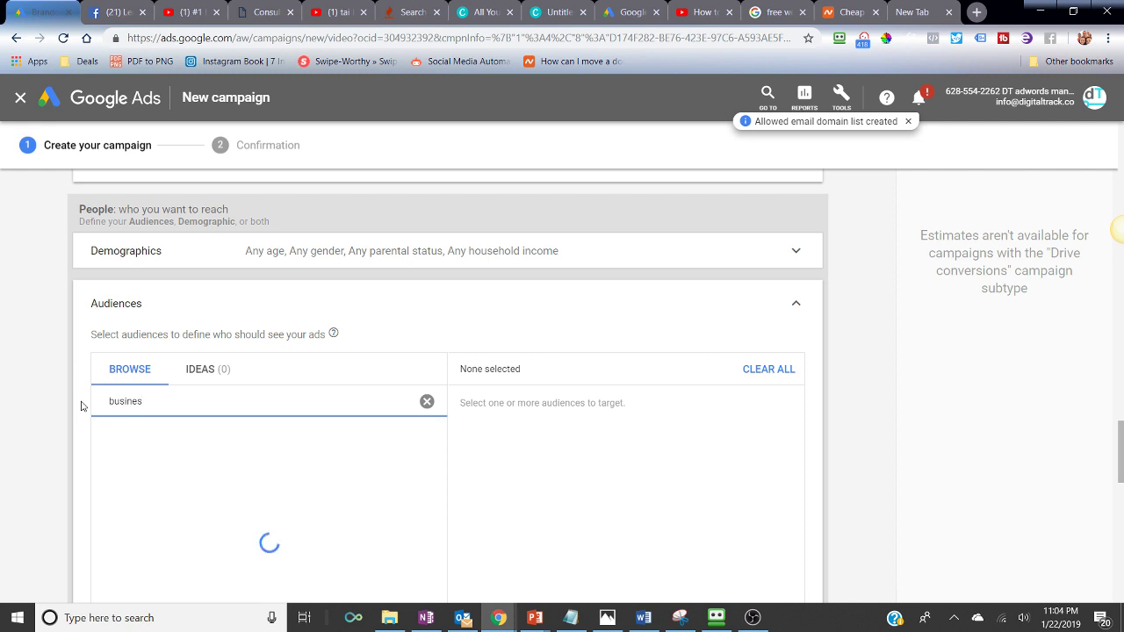
{"action": "type", "text": "s"}
{"action": "scroll", "coordinate": [66, 492], "scroll_direction": "down", "scroll_amount": 1}
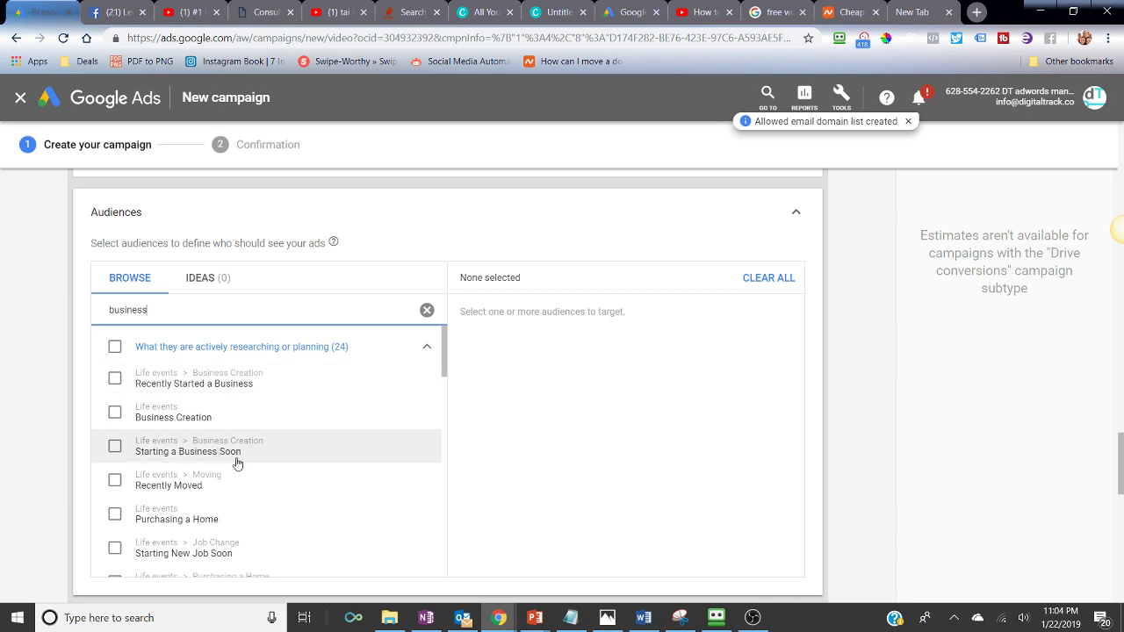
{"action": "scroll", "coordinate": [251, 462], "scroll_direction": "down", "scroll_amount": 3}
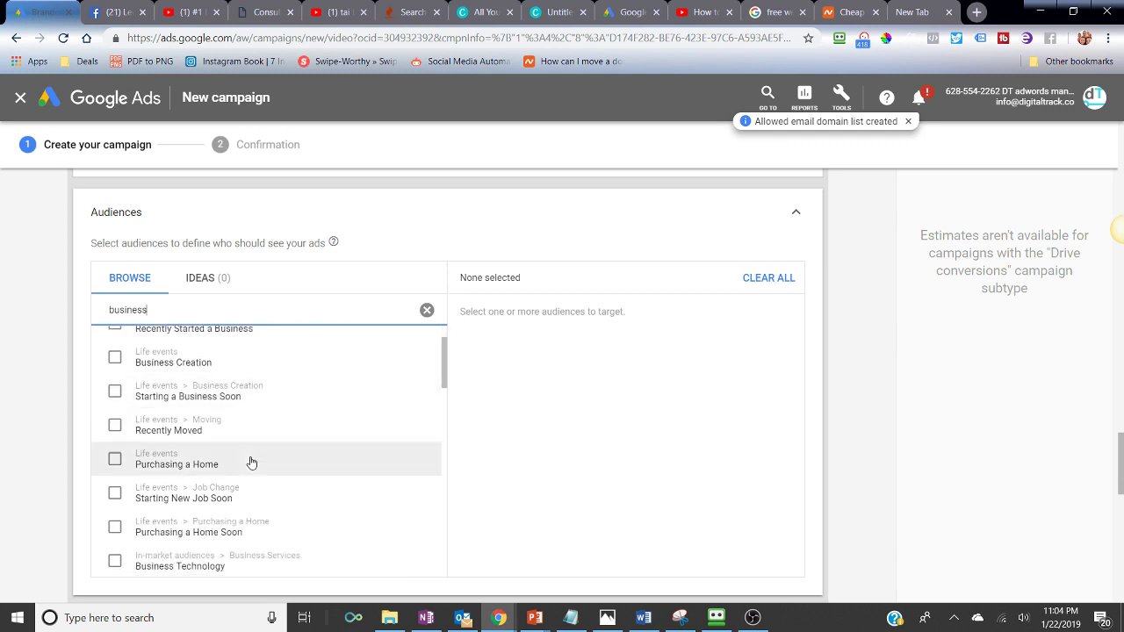
{"action": "scroll", "coordinate": [250, 462], "scroll_direction": "down", "scroll_amount": 2}
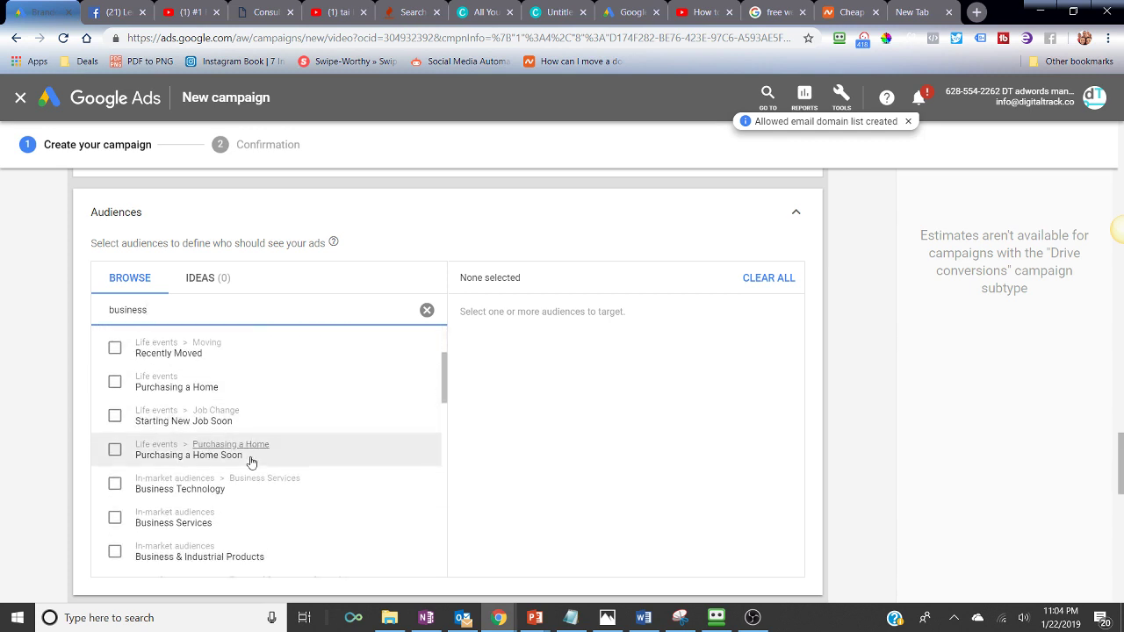
{"action": "scroll", "coordinate": [250, 462], "scroll_direction": "down", "scroll_amount": 2}
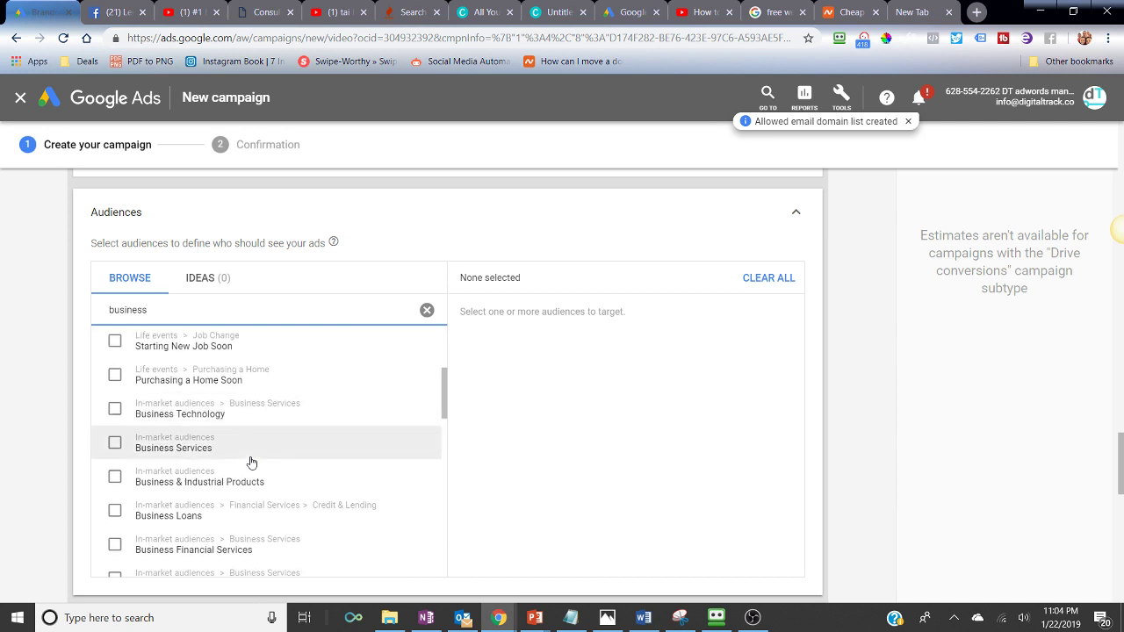
{"action": "left_click", "coordinate": [426, 311]}
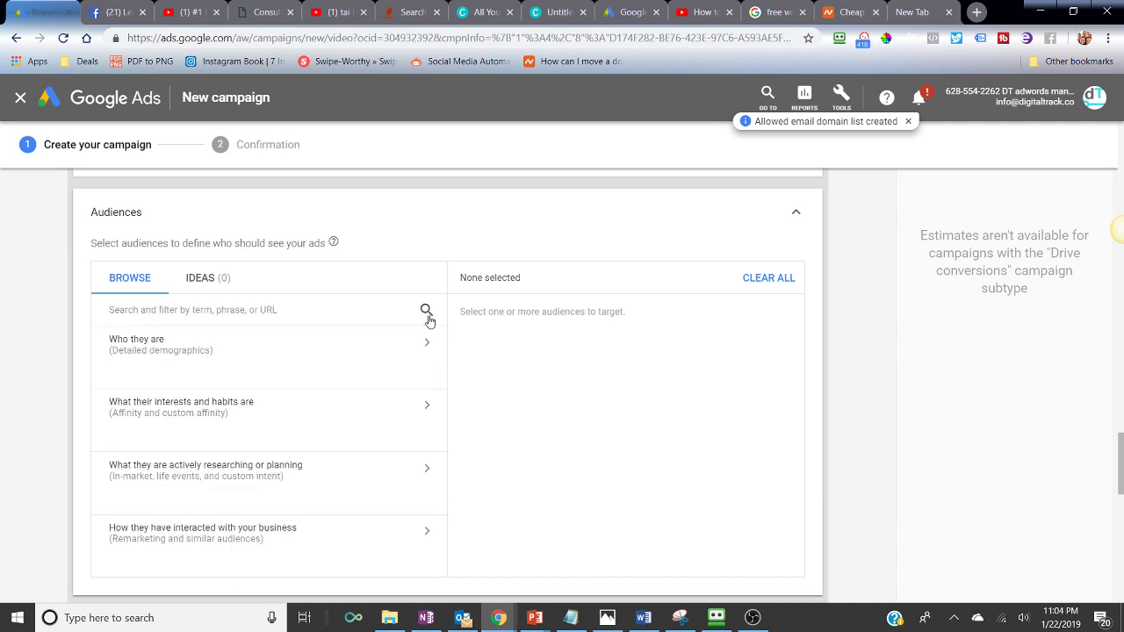
Find the Recently Started a Business life event by searching "business", target it for the ad group, and collapse the audiences
{"action": "left_click", "coordinate": [267, 349]}
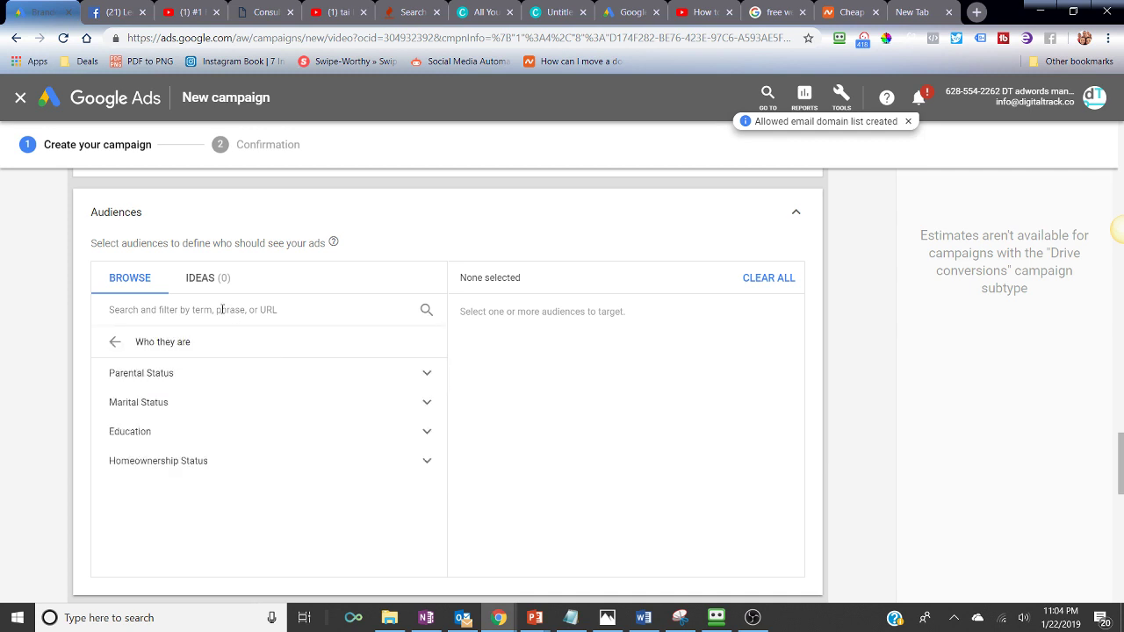
{"action": "left_click", "coordinate": [115, 341]}
{"action": "left_click", "coordinate": [154, 310]}
{"action": "type", "text": "bus"}
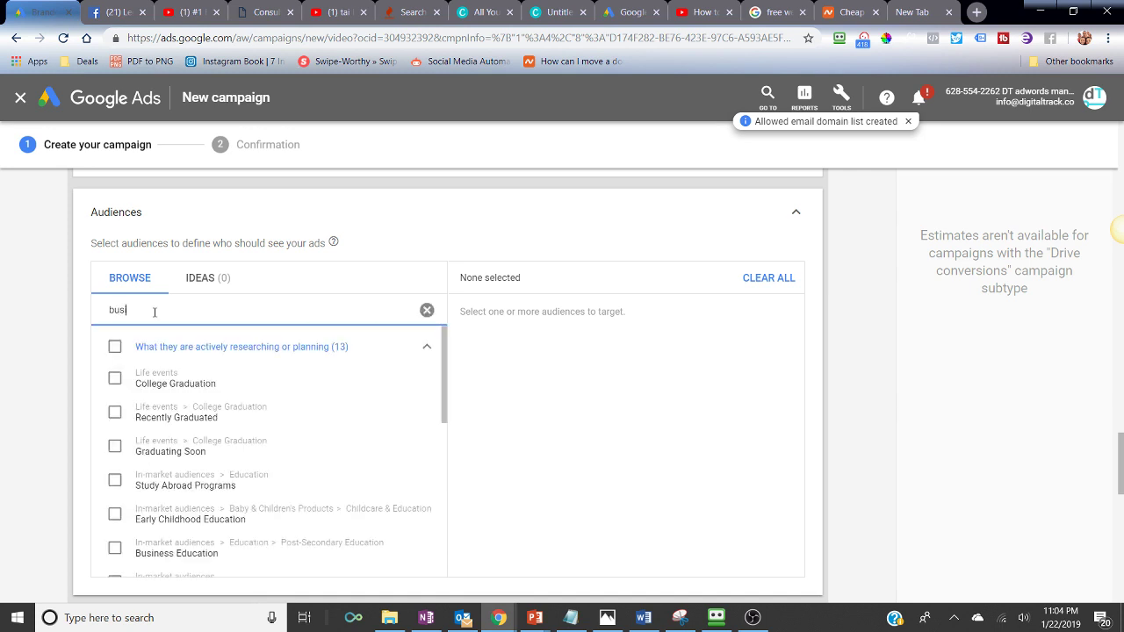
{"action": "type", "text": "iness"}
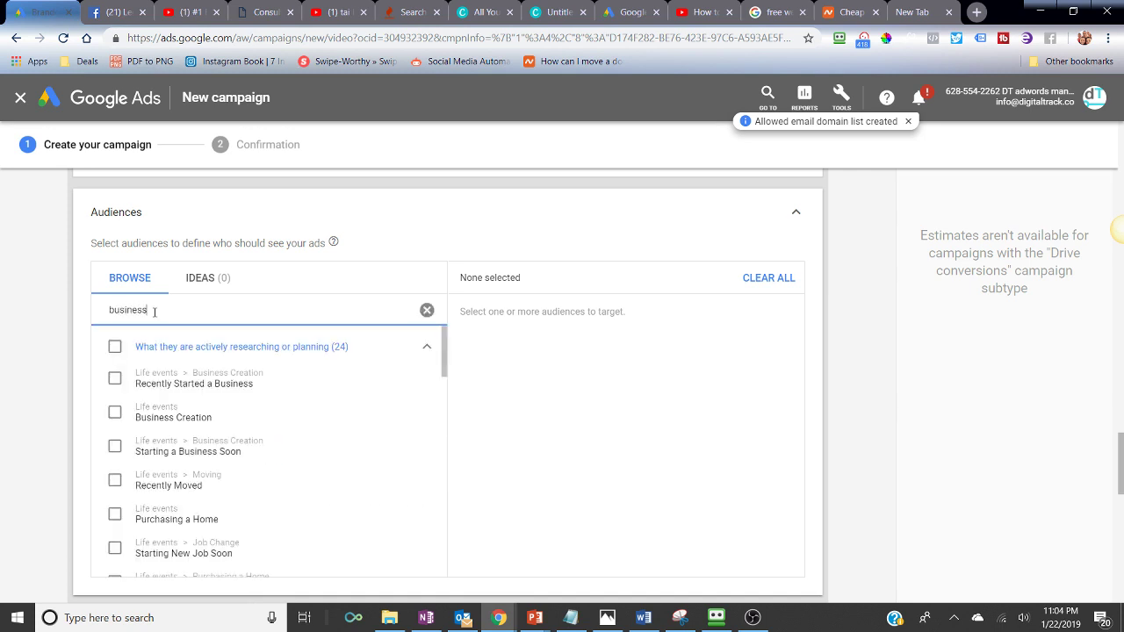
{"action": "left_click", "coordinate": [160, 384]}
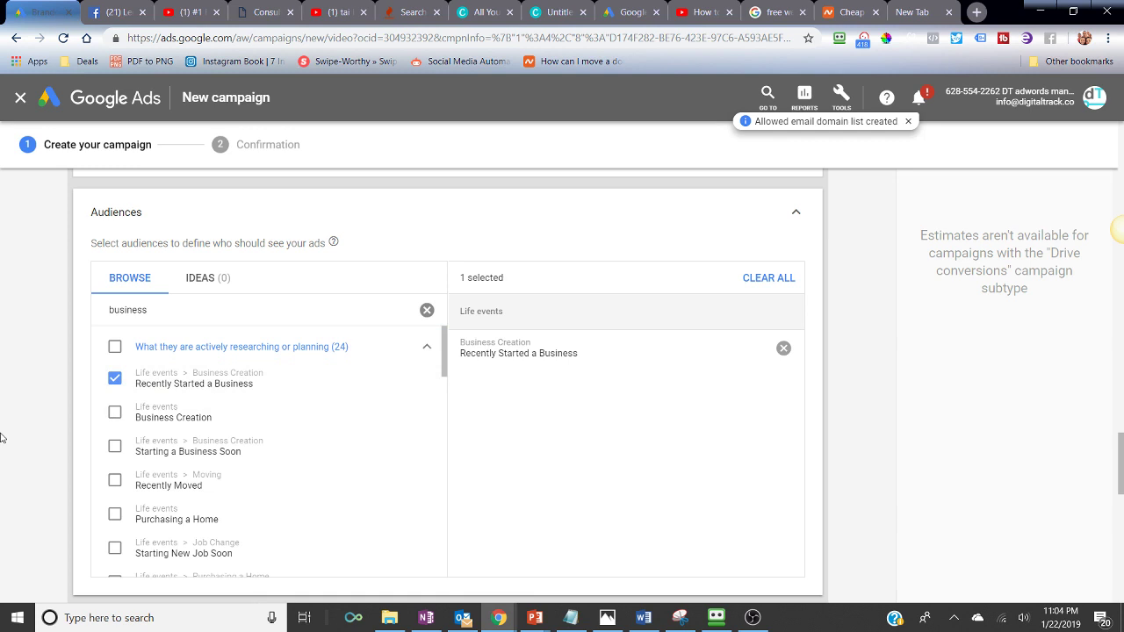
{"action": "left_click", "coordinate": [795, 212]}
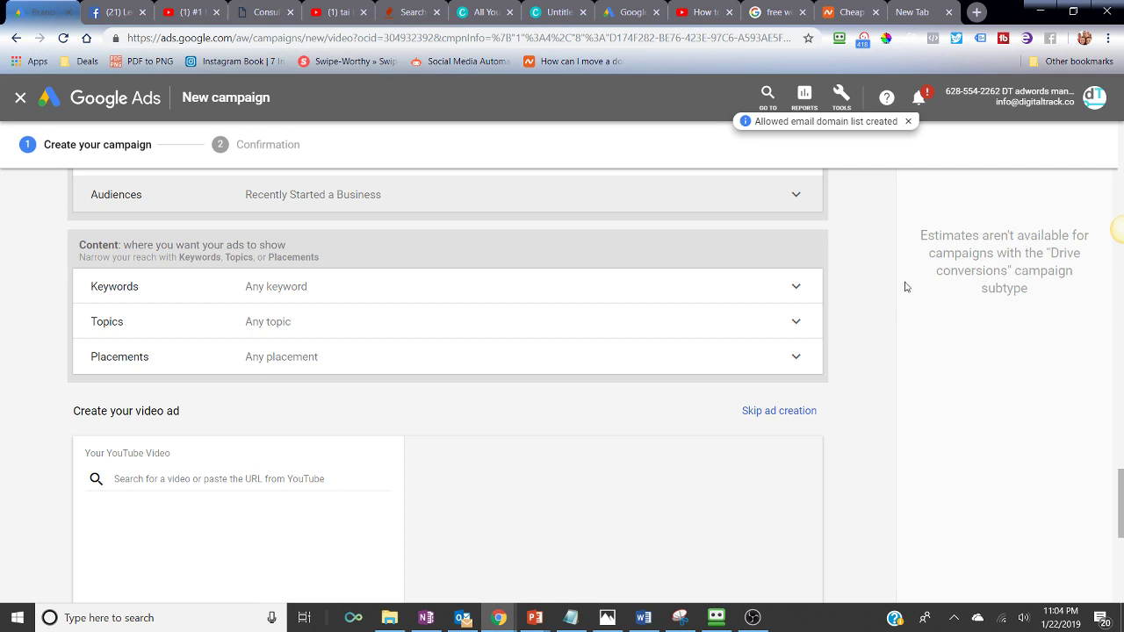
Reopen the audience targeting and clear the search term to return to the main audience categories
{"action": "scroll", "coordinate": [866, 314], "scroll_direction": "up", "scroll_amount": 1}
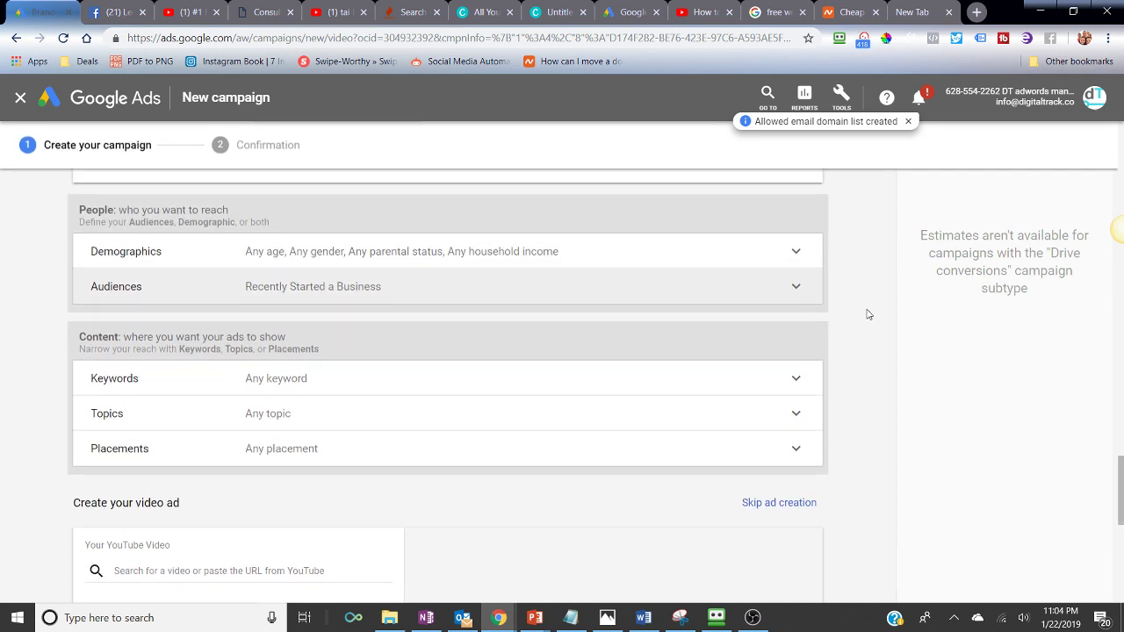
{"action": "left_click", "coordinate": [799, 289]}
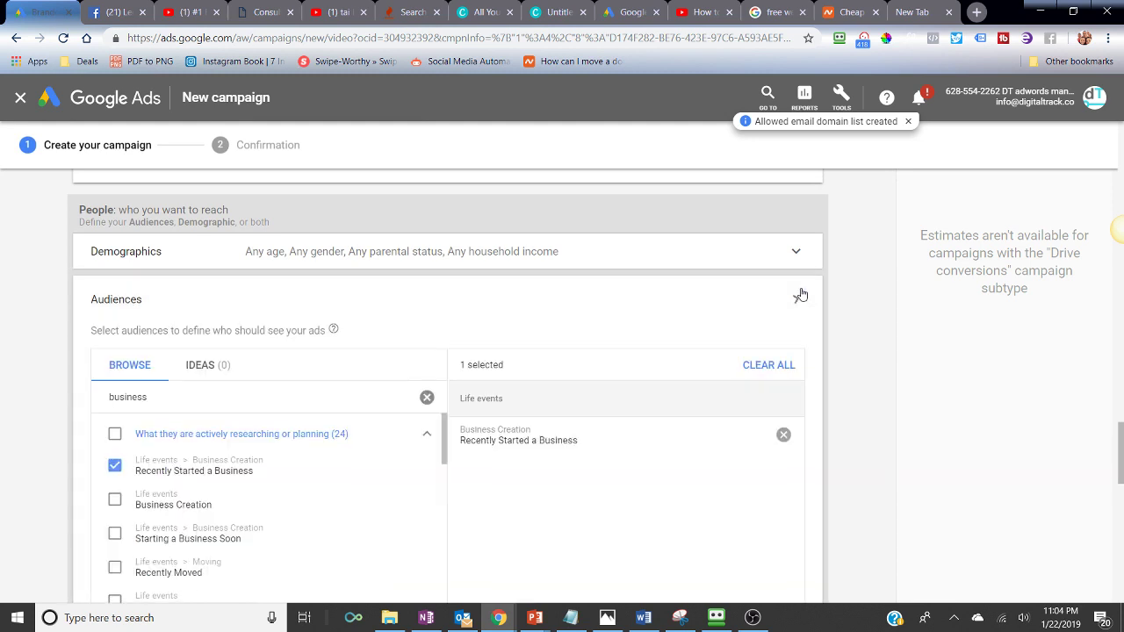
{"action": "left_click", "coordinate": [426, 402]}
{"action": "scroll", "coordinate": [88, 380], "scroll_direction": "down", "scroll_amount": 1}
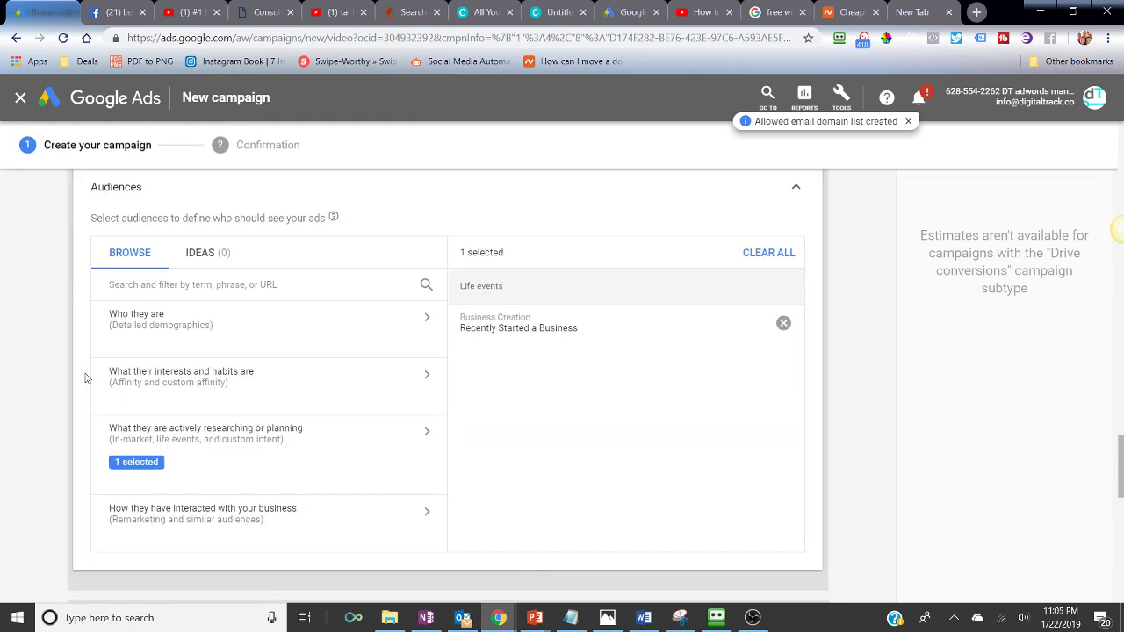
Clear the selected audience and look through the Website visitors lists under the remarketing and similar audiences
{"action": "scroll", "coordinate": [85, 377], "scroll_direction": "down", "scroll_amount": 1}
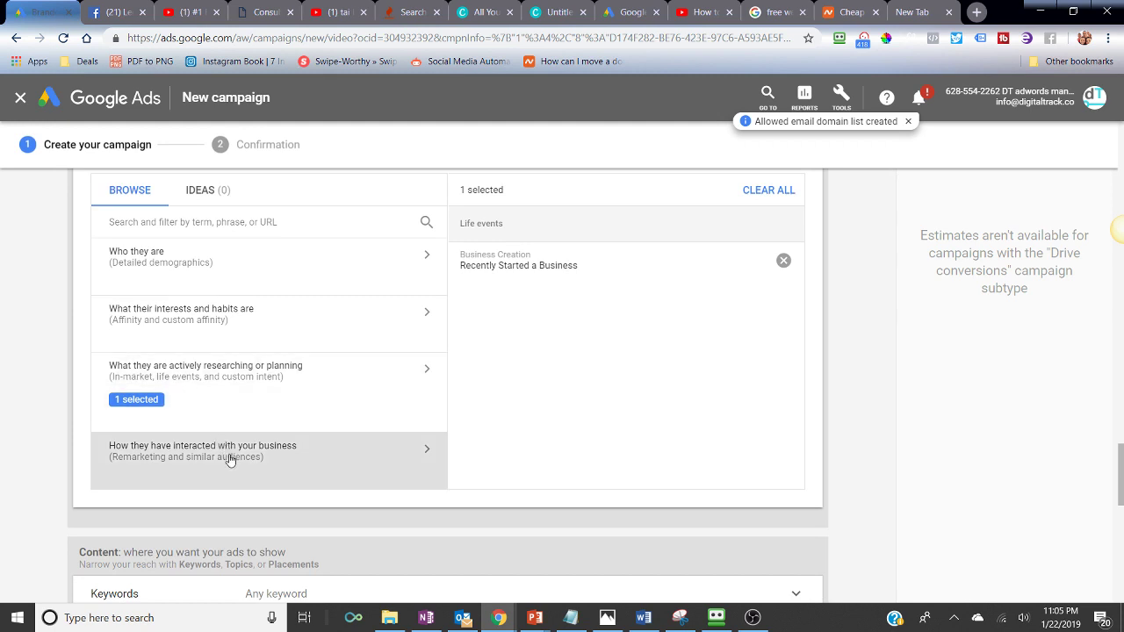
{"action": "left_click", "coordinate": [777, 195]}
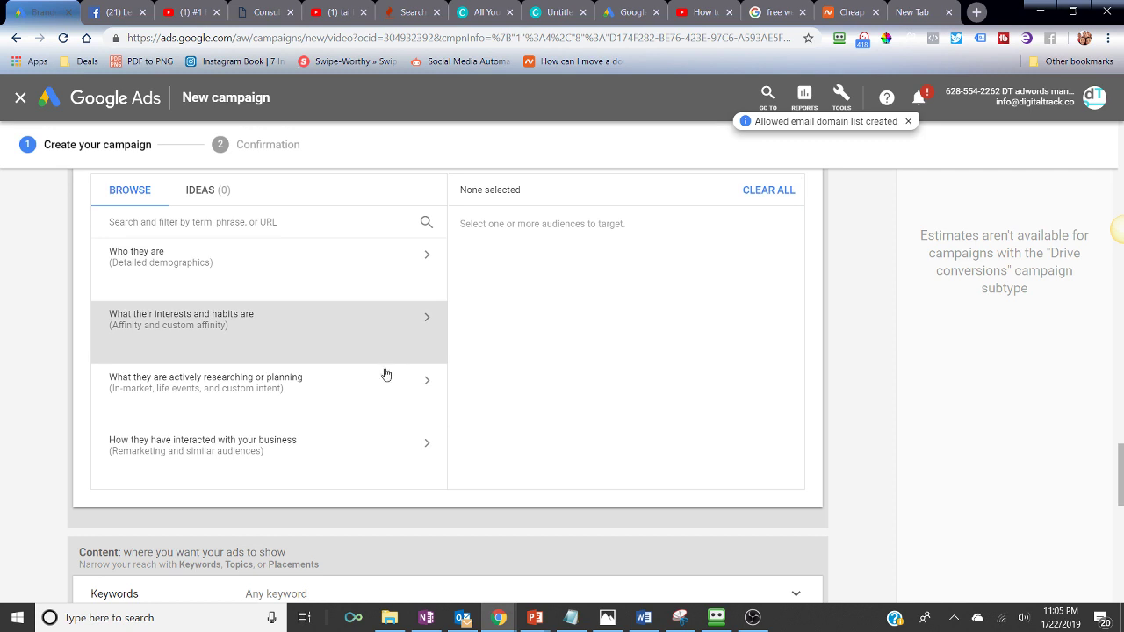
{"action": "left_click", "coordinate": [359, 438]}
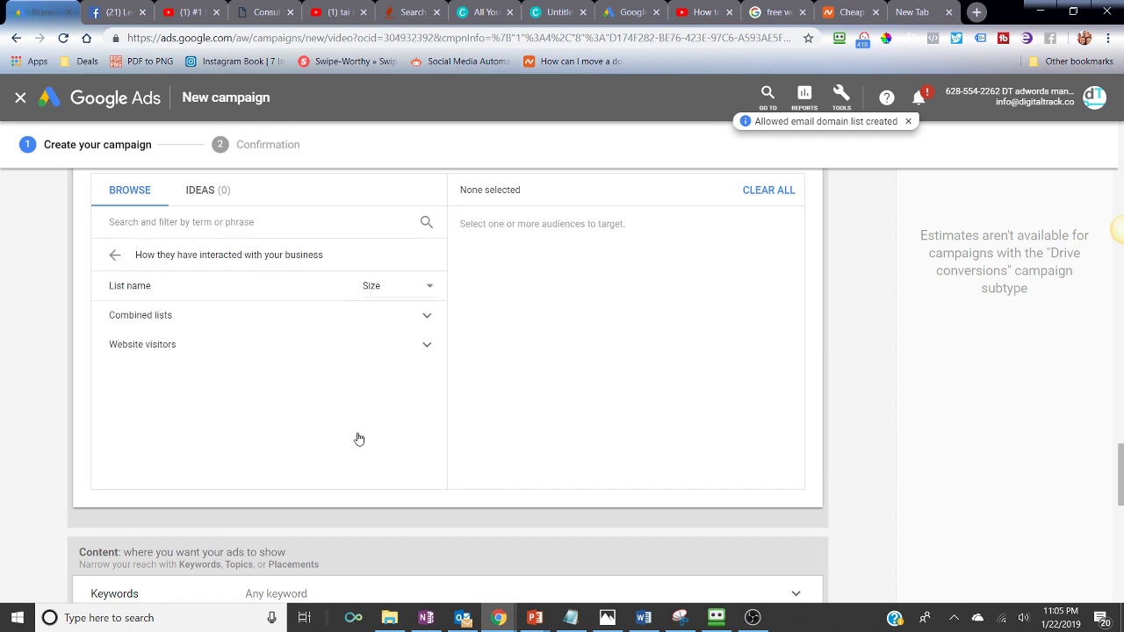
{"action": "left_click", "coordinate": [367, 327]}
{"action": "left_click", "coordinate": [368, 328]}
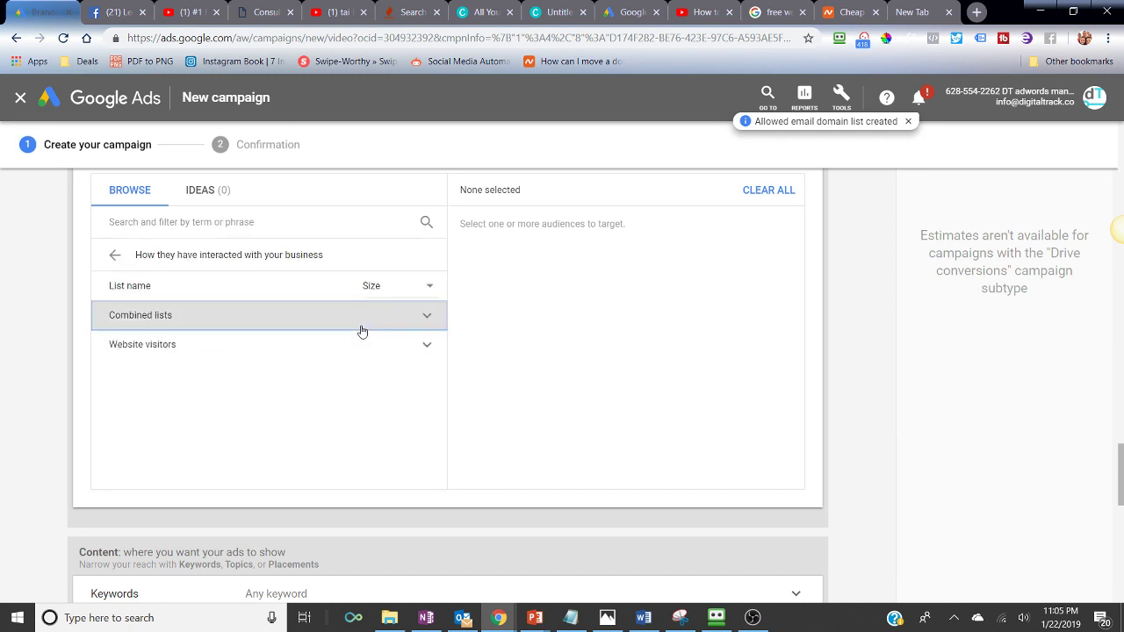
{"action": "left_click", "coordinate": [214, 341]}
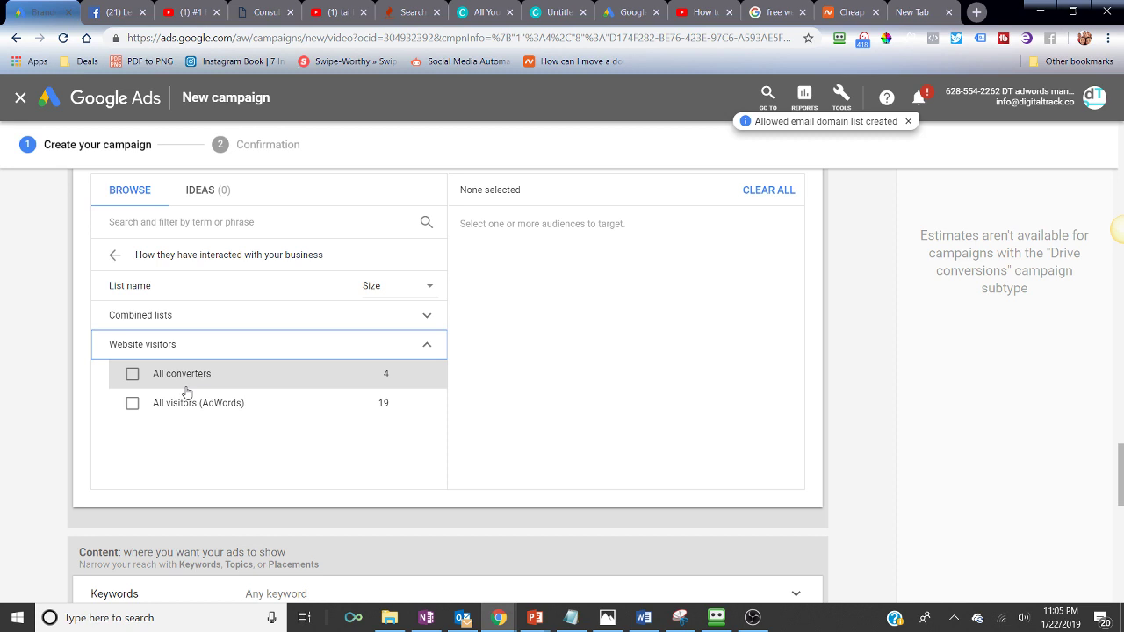
{"action": "left_click", "coordinate": [114, 255]}
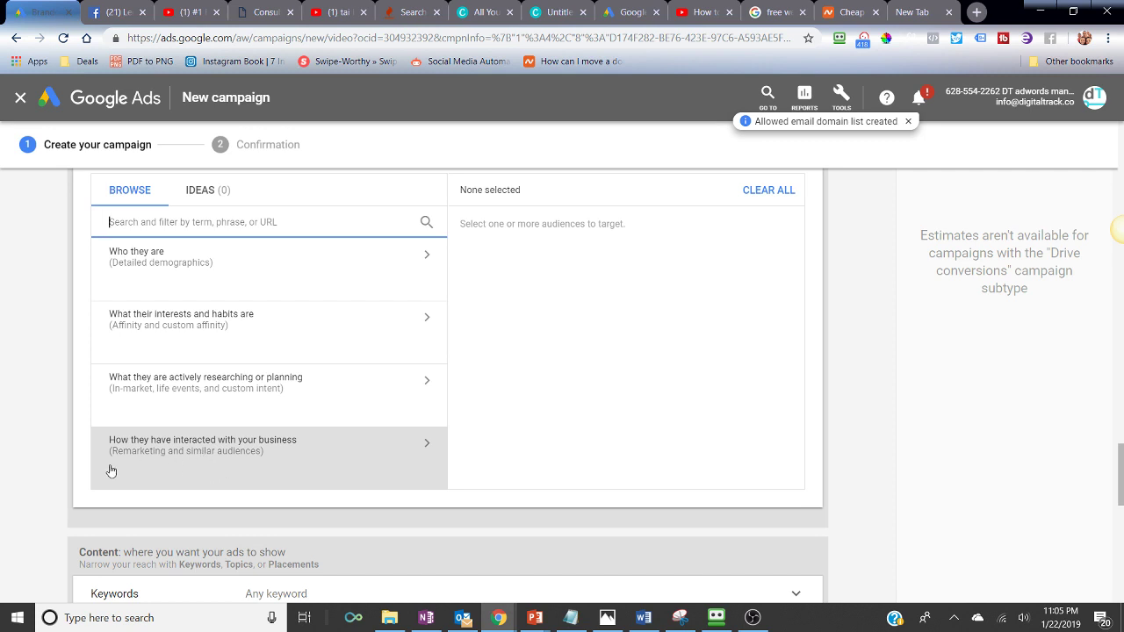
{"action": "scroll", "coordinate": [51, 417], "scroll_direction": "up", "scroll_amount": 1}
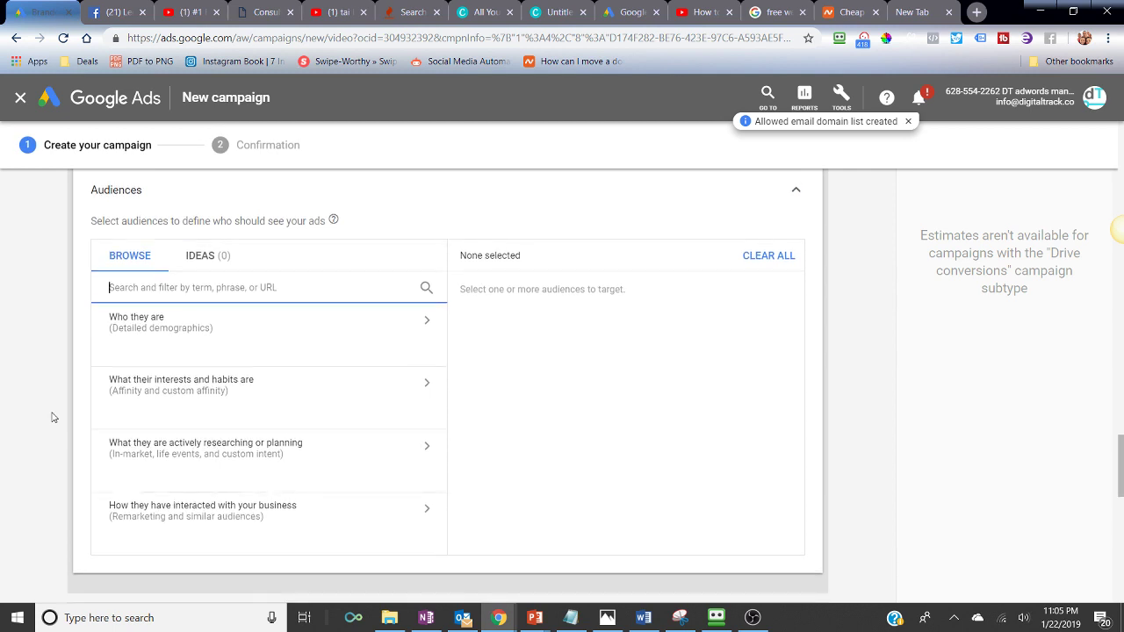
Look at the example ad on YouTube, return to the Google Ads campaign, and collapse the audience targeting
{"action": "left_click", "coordinate": [203, 16]}
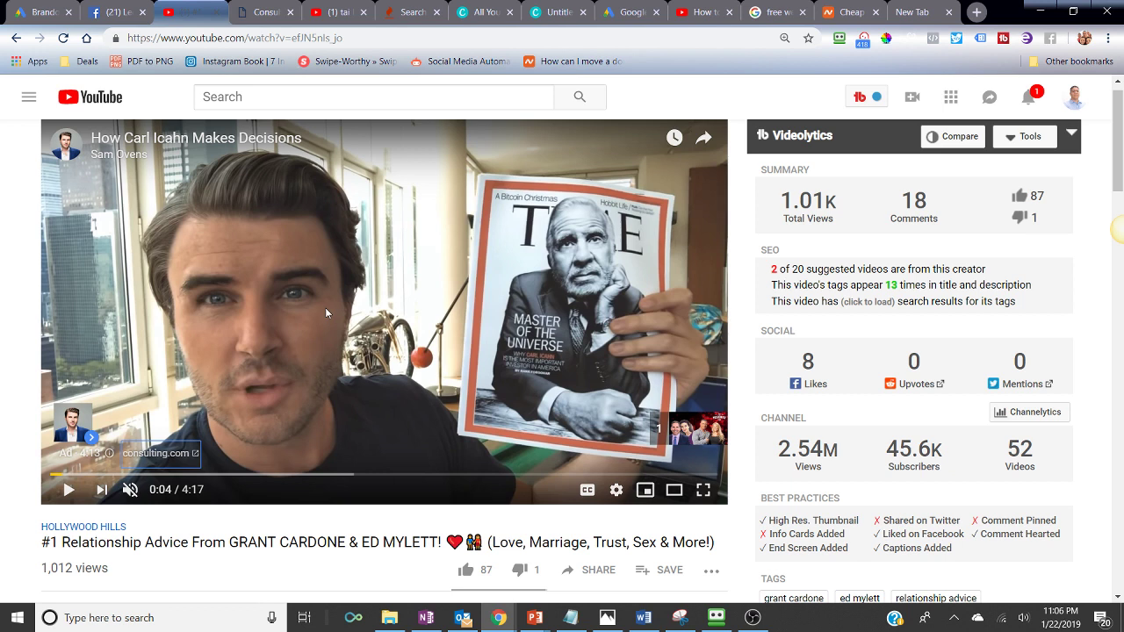
{"action": "left_click", "coordinate": [54, 6]}
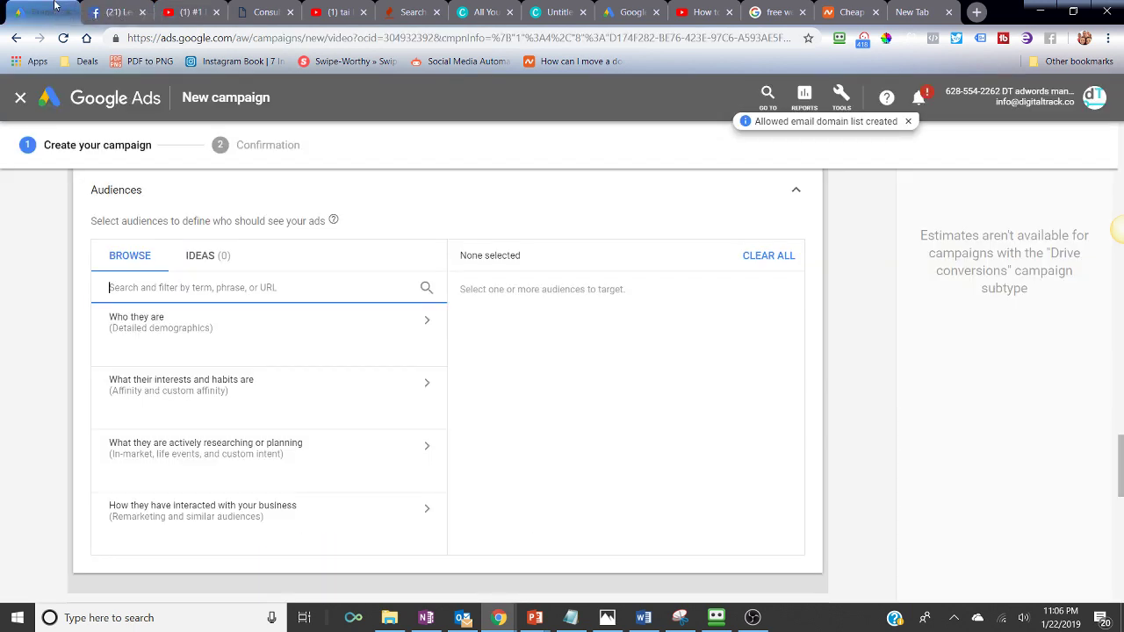
{"action": "left_click", "coordinate": [796, 189]}
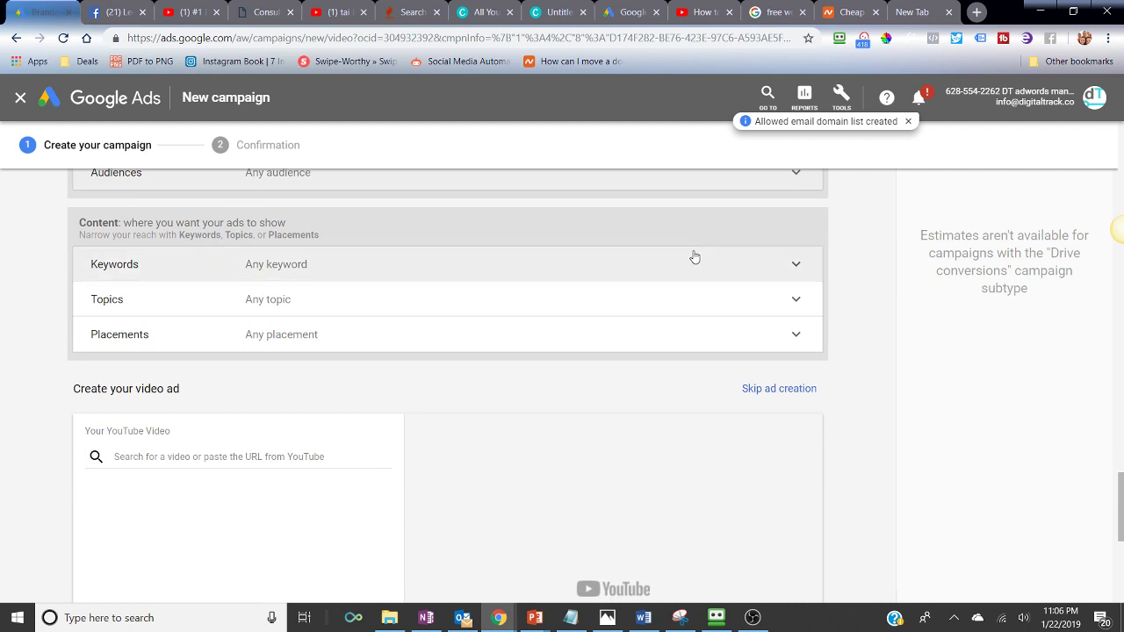
Open the ad group's keyword targeting, look over its keyword entry and idea fields, and collapse it
{"action": "left_click", "coordinate": [693, 257]}
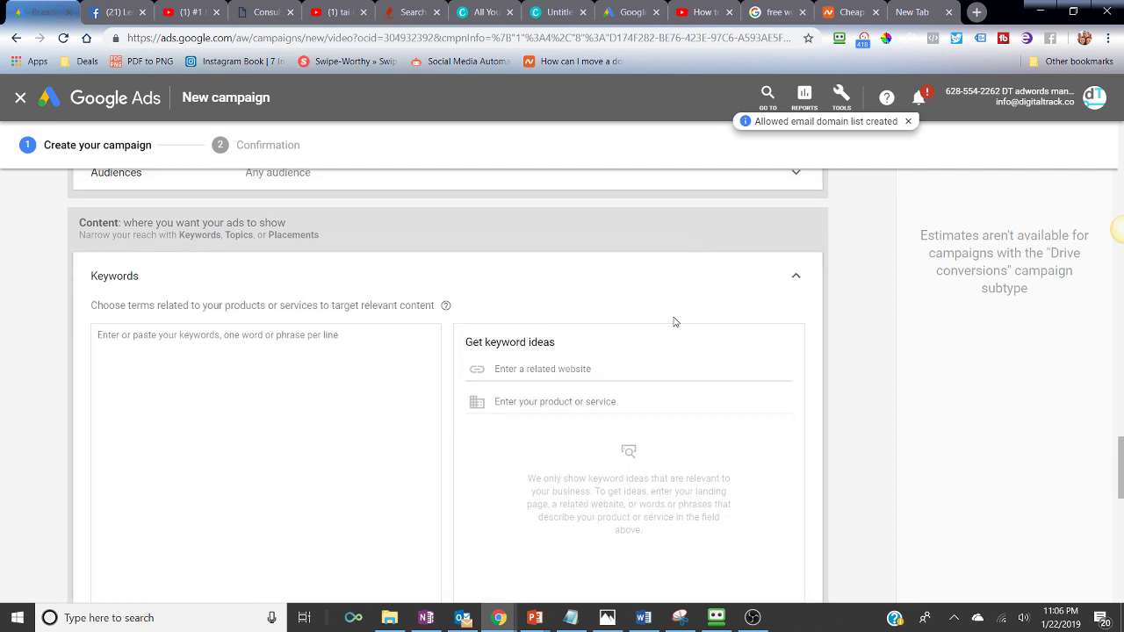
{"action": "scroll", "coordinate": [675, 319], "scroll_direction": "down", "scroll_amount": 1}
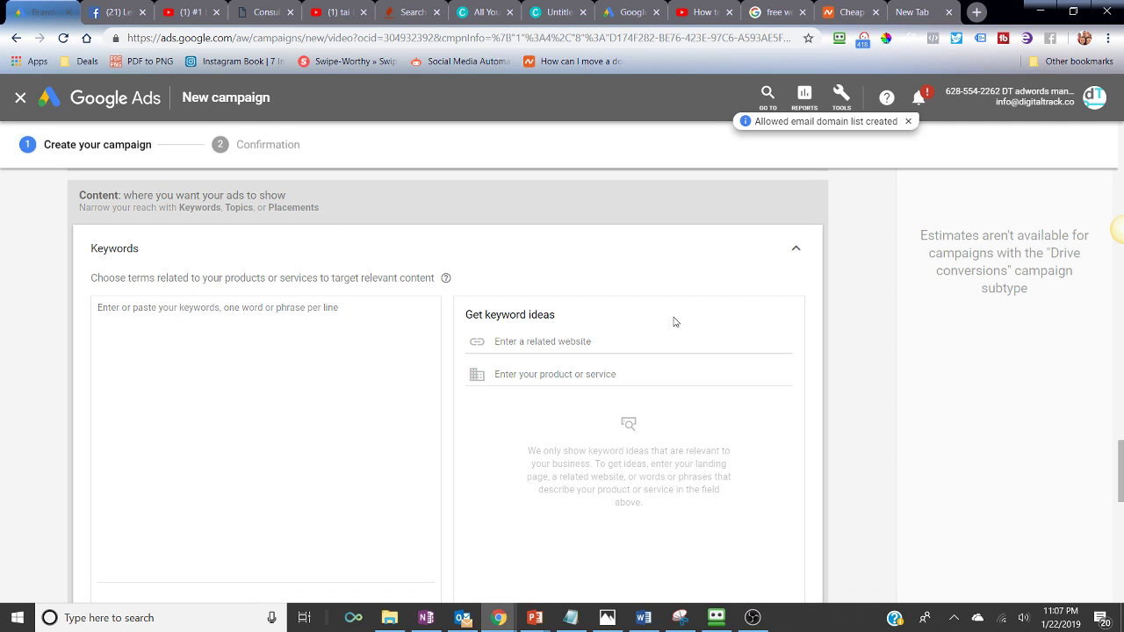
{"action": "left_click", "coordinate": [794, 253]}
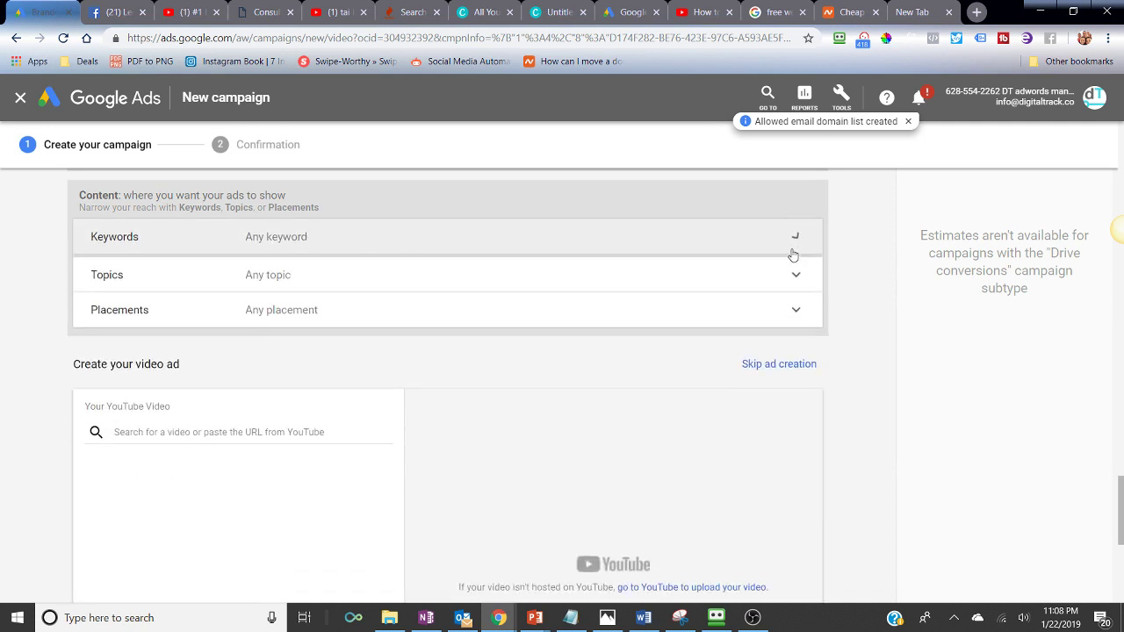
Search the content topics for "business", look through the matching topics, and read the topic targeting help
{"action": "left_click", "coordinate": [530, 268]}
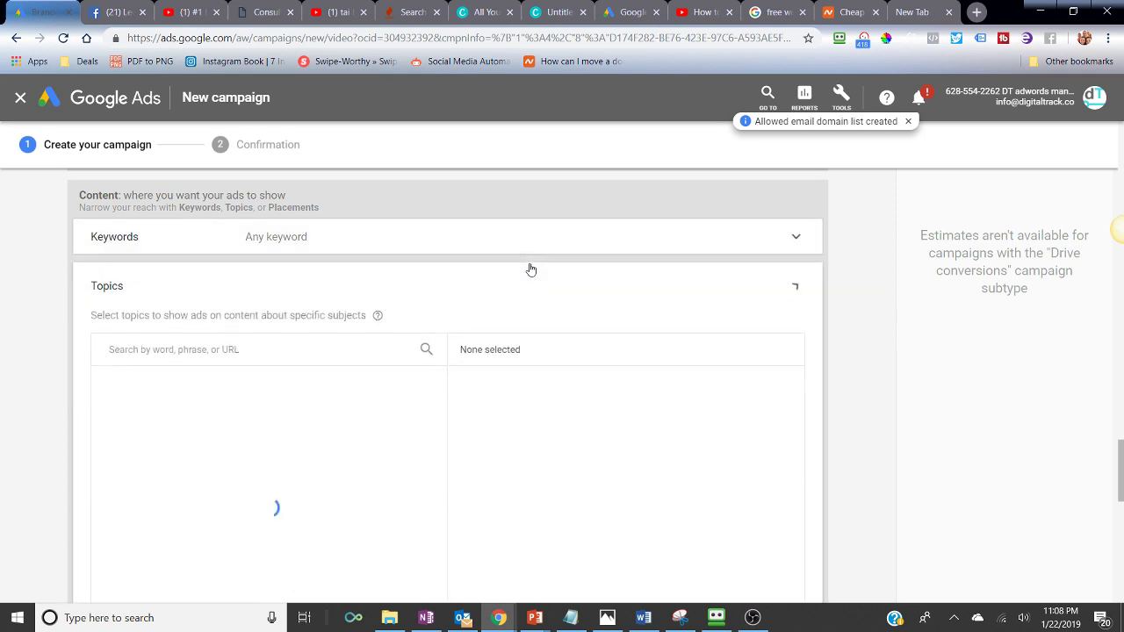
{"action": "left_click", "coordinate": [255, 352]}
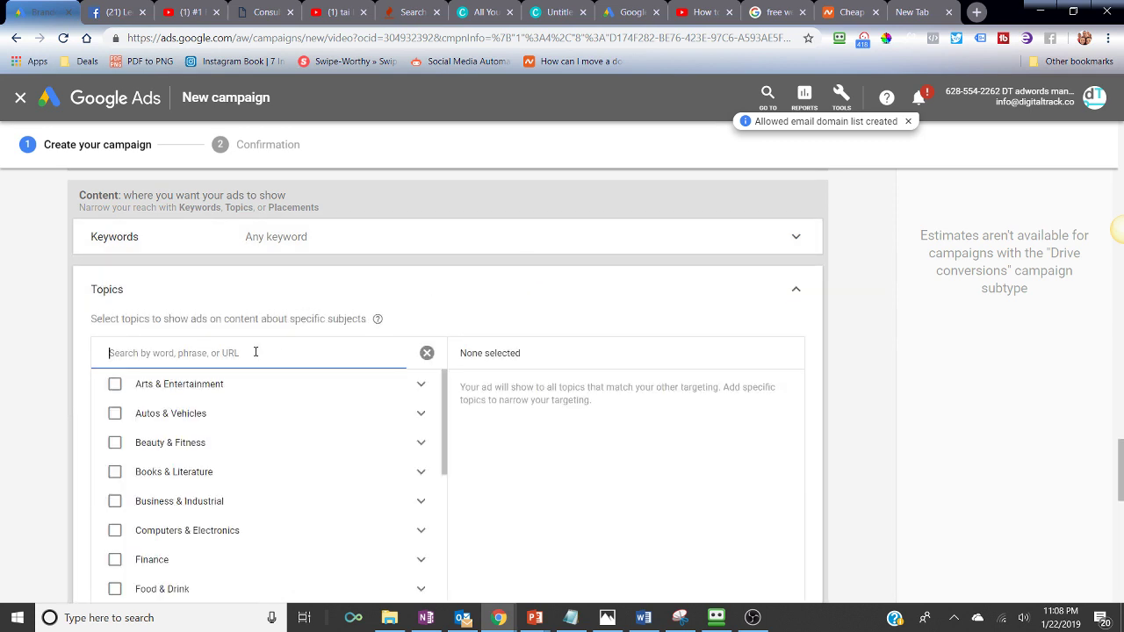
{"action": "type", "text": "business"}
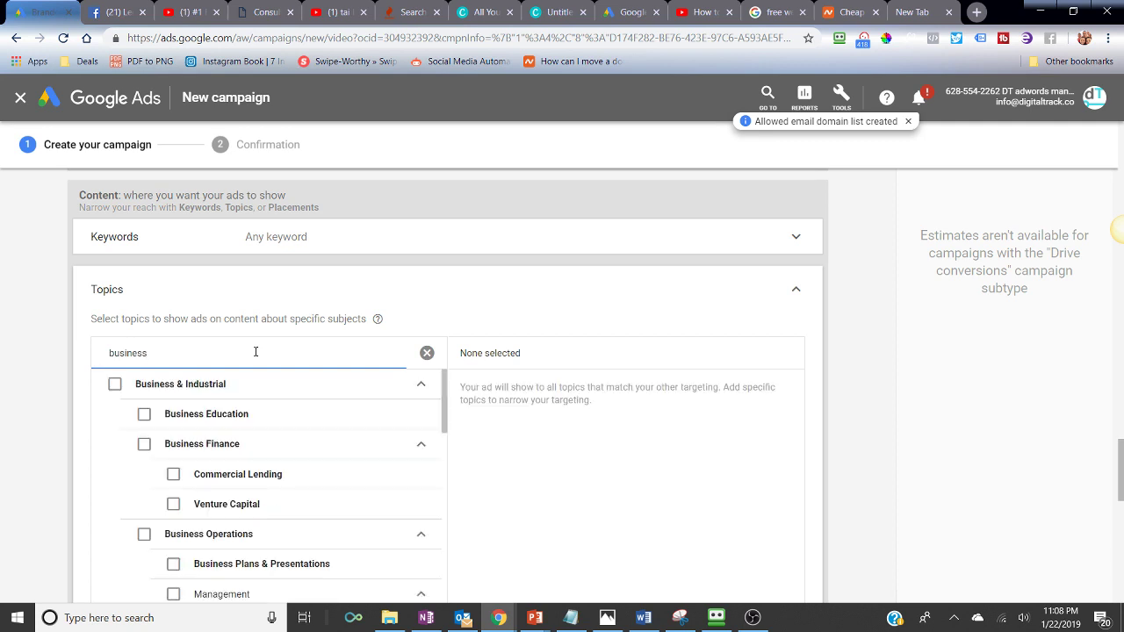
{"action": "scroll", "coordinate": [40, 447], "scroll_direction": "down", "scroll_amount": 1}
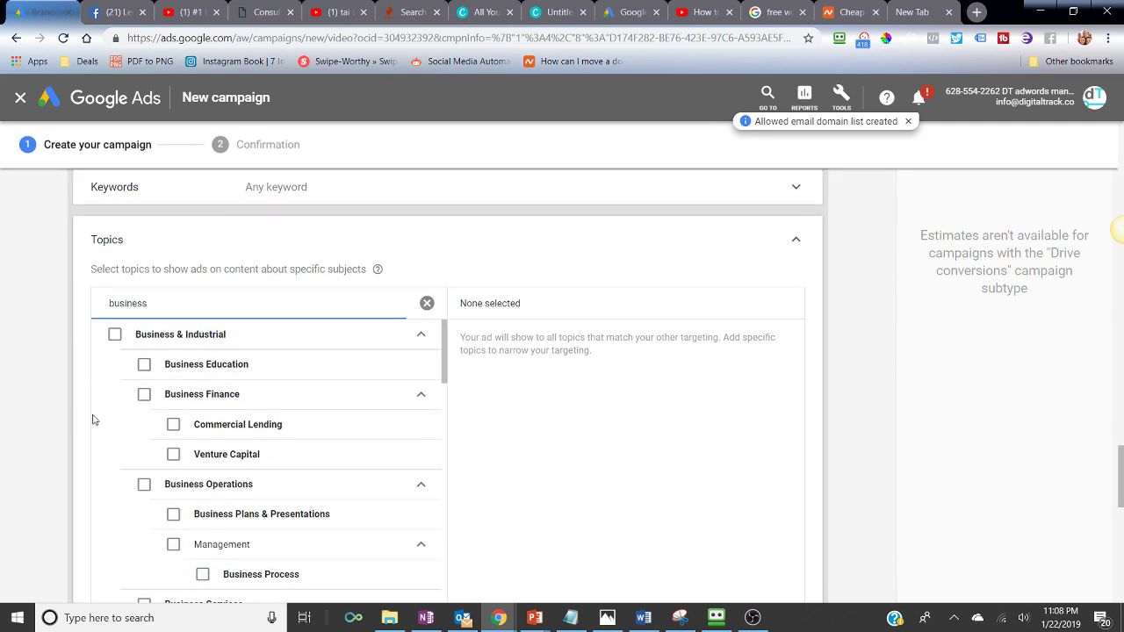
{"action": "left_click", "coordinate": [379, 272]}
{"action": "left_click", "coordinate": [378, 273]}
{"action": "left_click", "coordinate": [378, 271]}
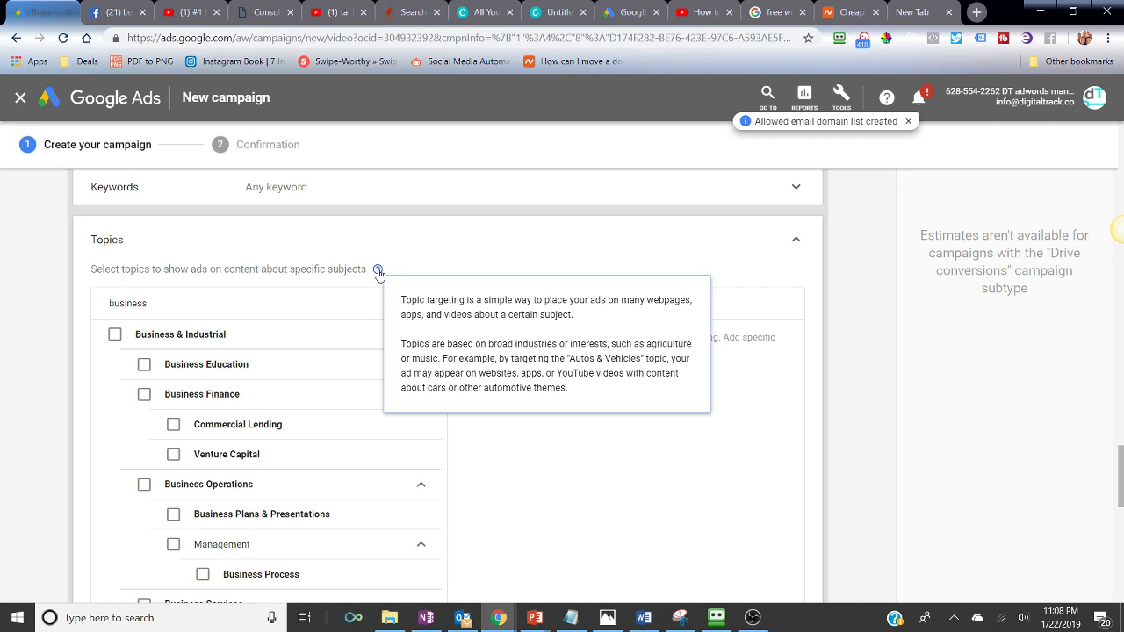
Close the three unneeded browser tabs: the empty new tab and the last two web pages beside it
{"action": "left_click", "coordinate": [877, 13]}
{"action": "left_click", "coordinate": [876, 13]}
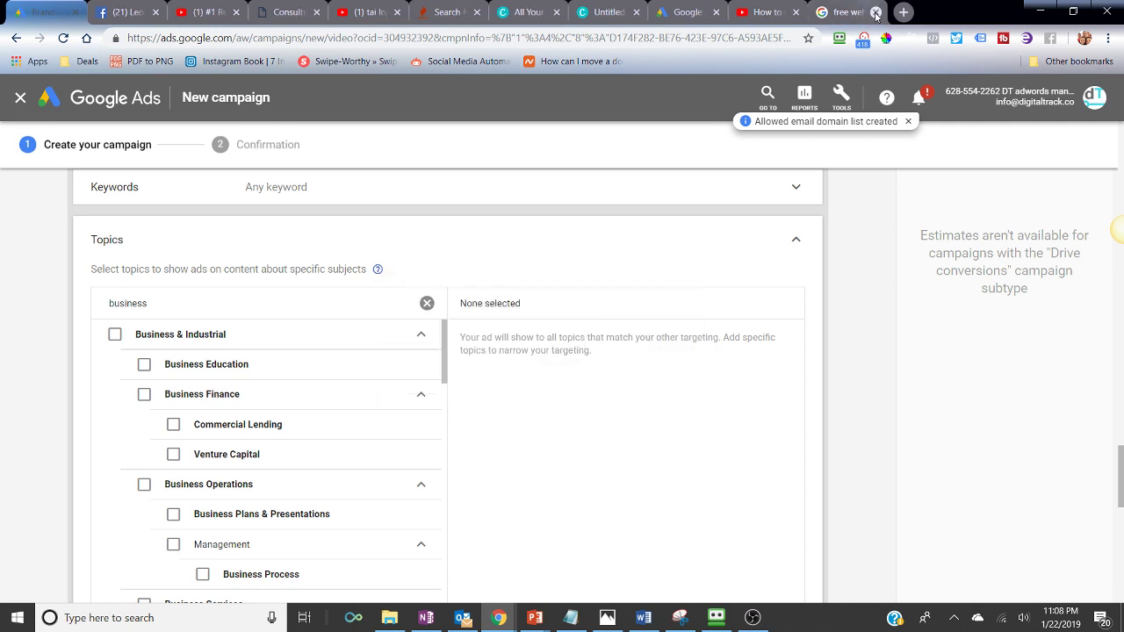
{"action": "left_click", "coordinate": [876, 13]}
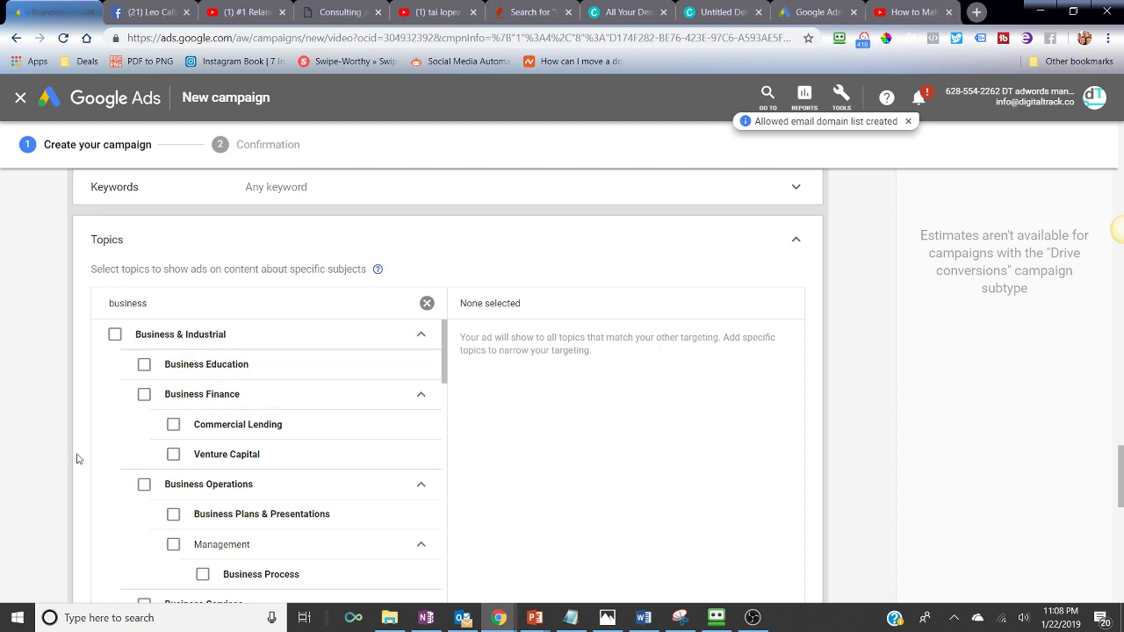
Look over the topic and placement targeting once more and collapse the topics
{"action": "scroll", "coordinate": [8, 443], "scroll_direction": "down", "scroll_amount": 3}
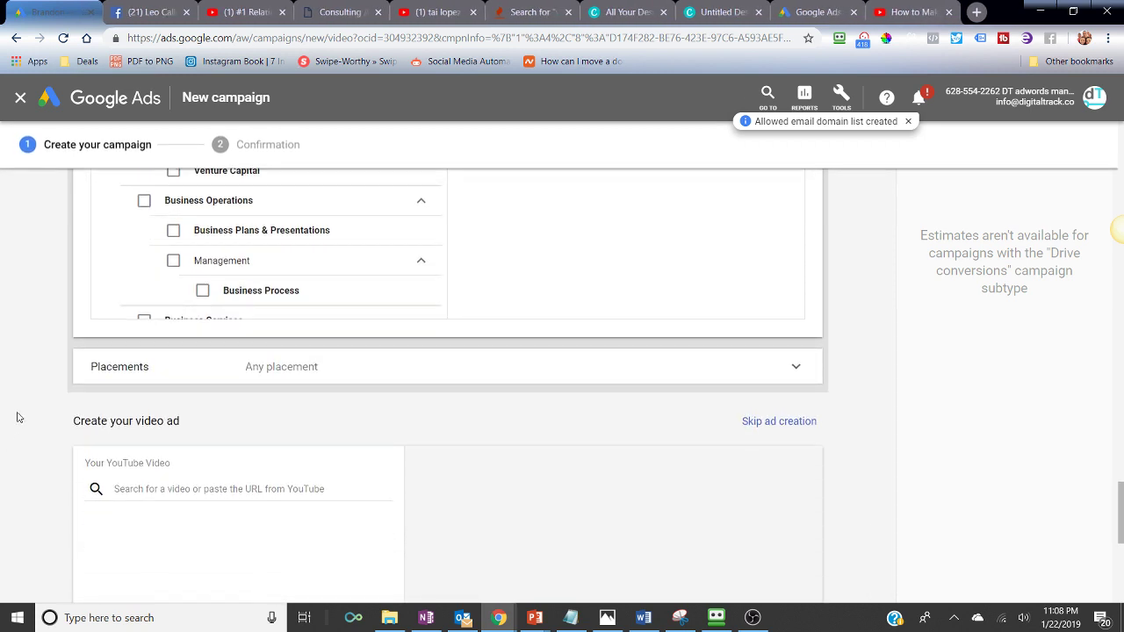
{"action": "scroll", "coordinate": [213, 316], "scroll_direction": "up", "scroll_amount": 3}
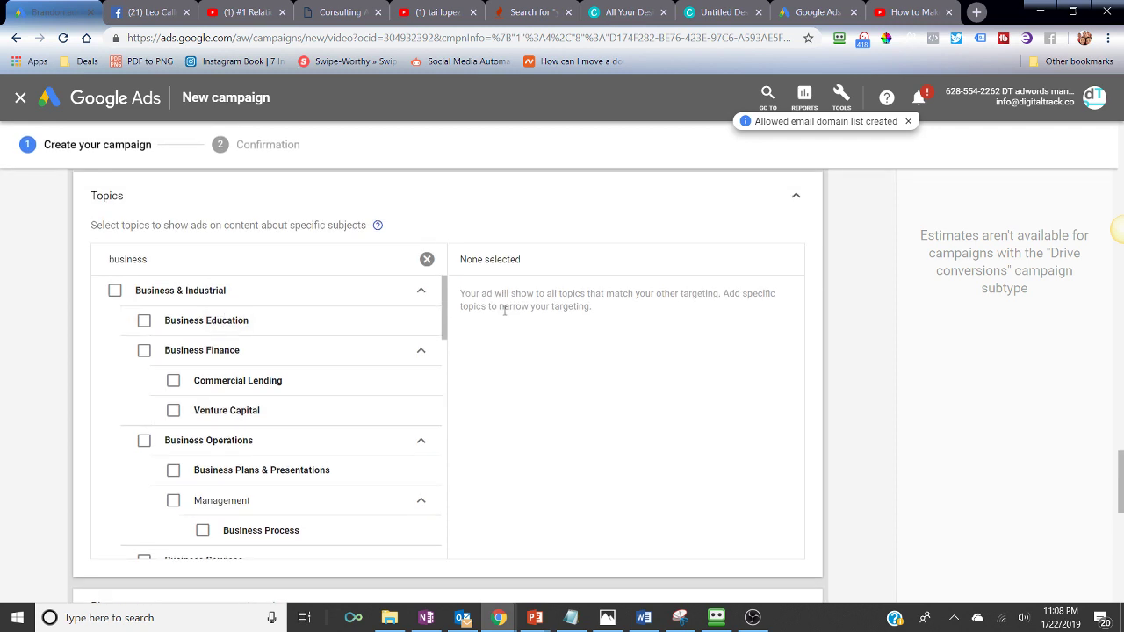
{"action": "left_click", "coordinate": [795, 195]}
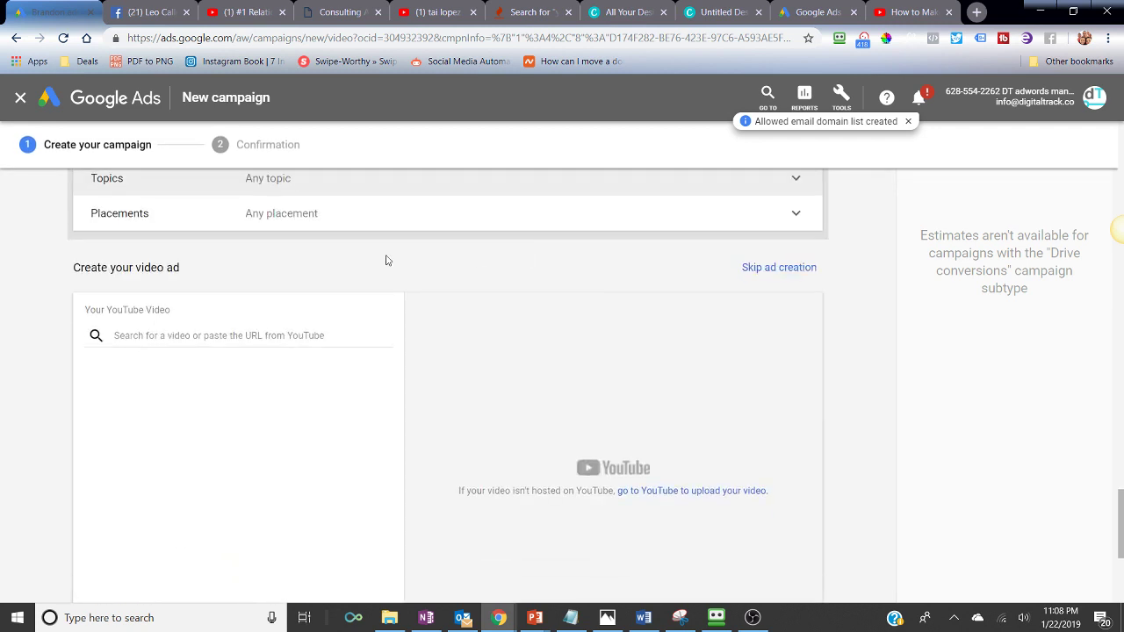
Open the placement targeting, glance at the example ad on YouTube, and begin a placement search with "sam ove"
{"action": "left_click", "coordinate": [372, 231]}
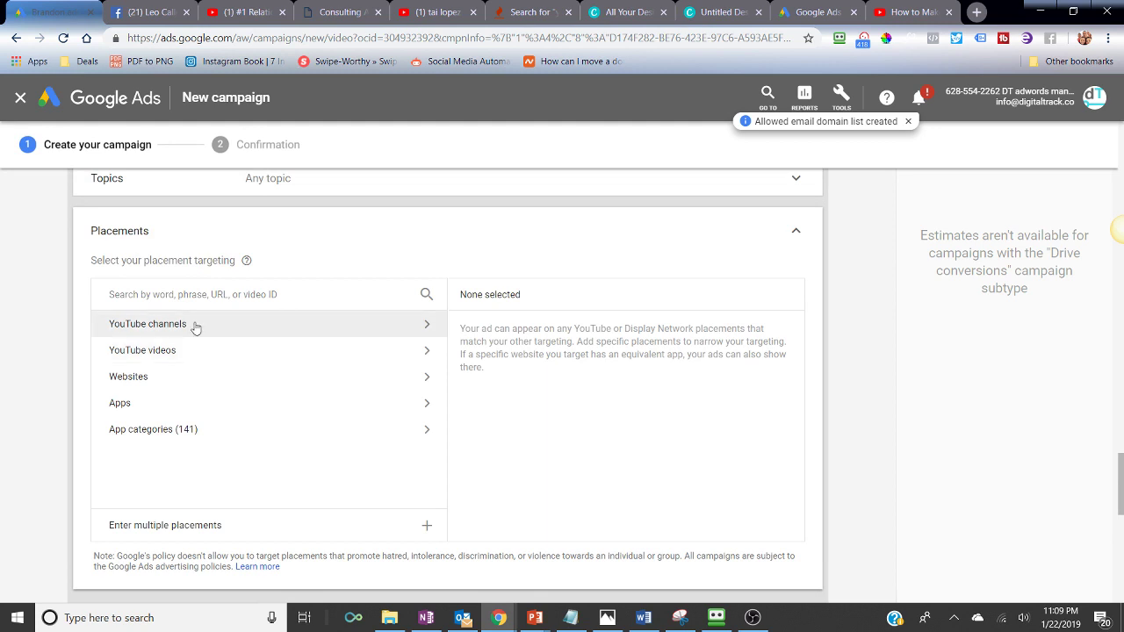
{"action": "left_click", "coordinate": [237, 12]}
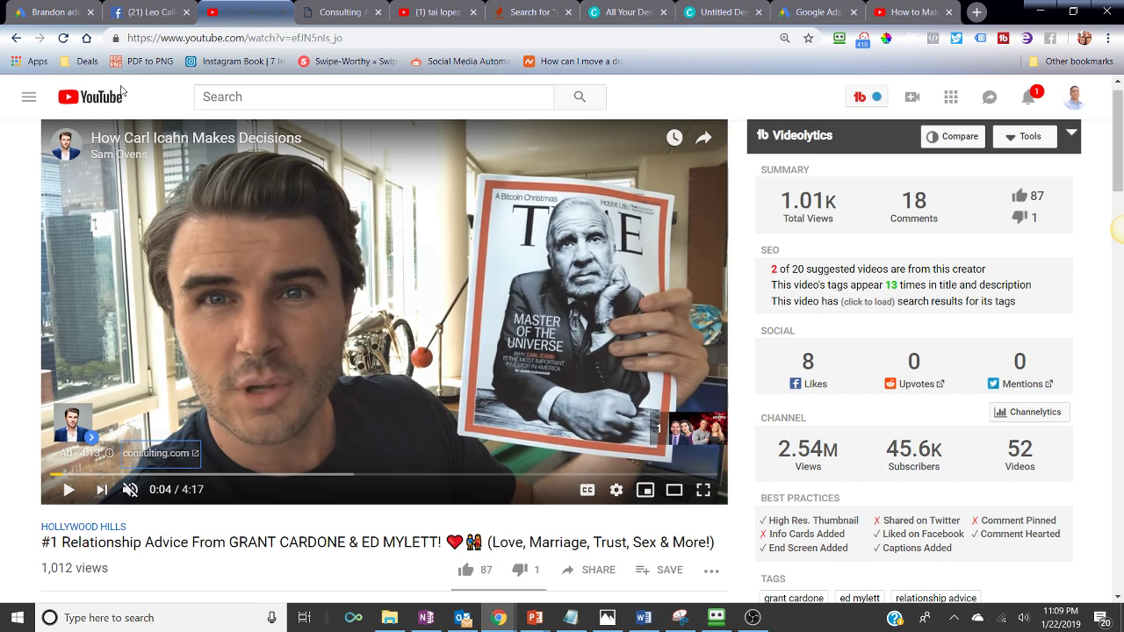
{"action": "left_click", "coordinate": [63, 7]}
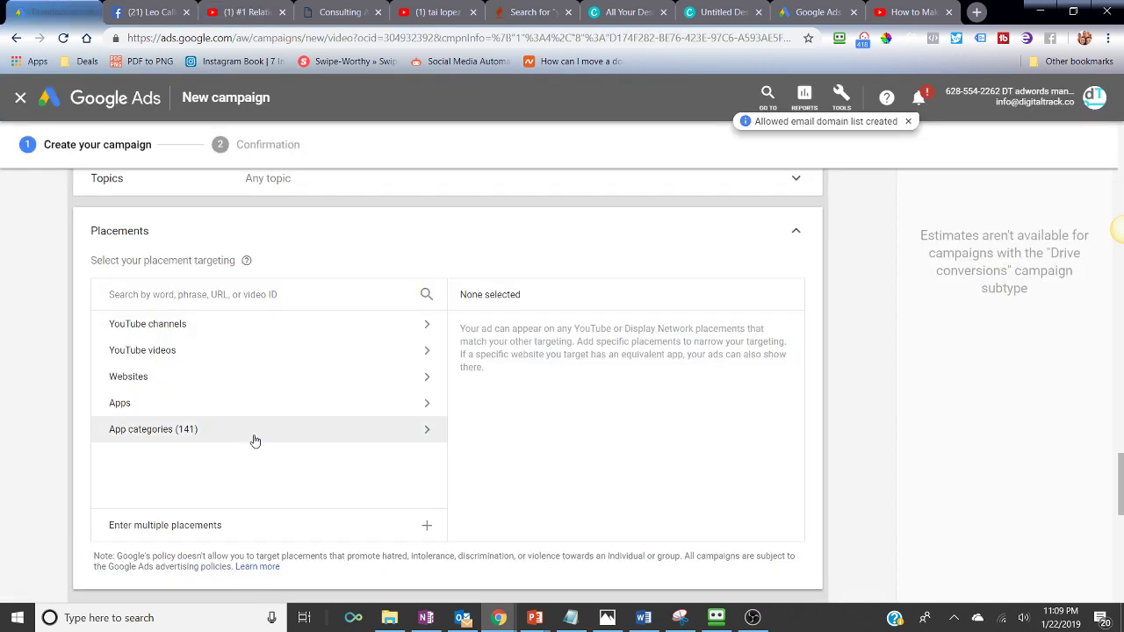
{"action": "left_click", "coordinate": [208, 294]}
{"action": "type", "text": "sam o"}
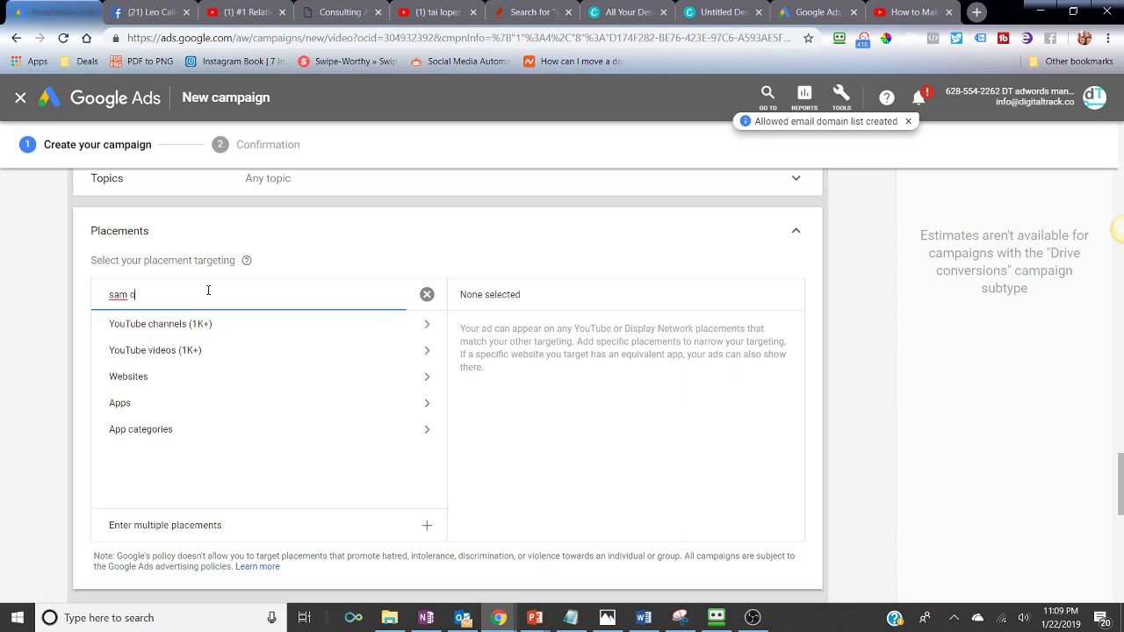
{"action": "type", "text": "ve"}
Check the advertiser's name on the YouTube ad and its consulting.com landing page, and return to the Google Ads campaign
{"action": "left_click", "coordinate": [250, 7]}
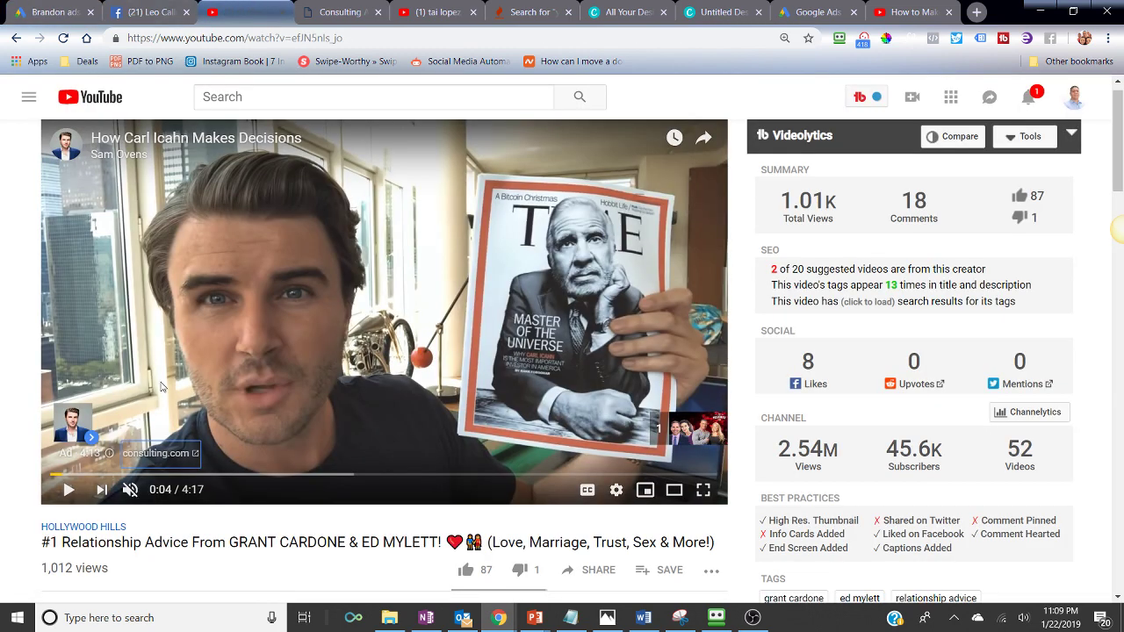
{"action": "scroll", "coordinate": [3, 487], "scroll_direction": "down", "scroll_amount": 1}
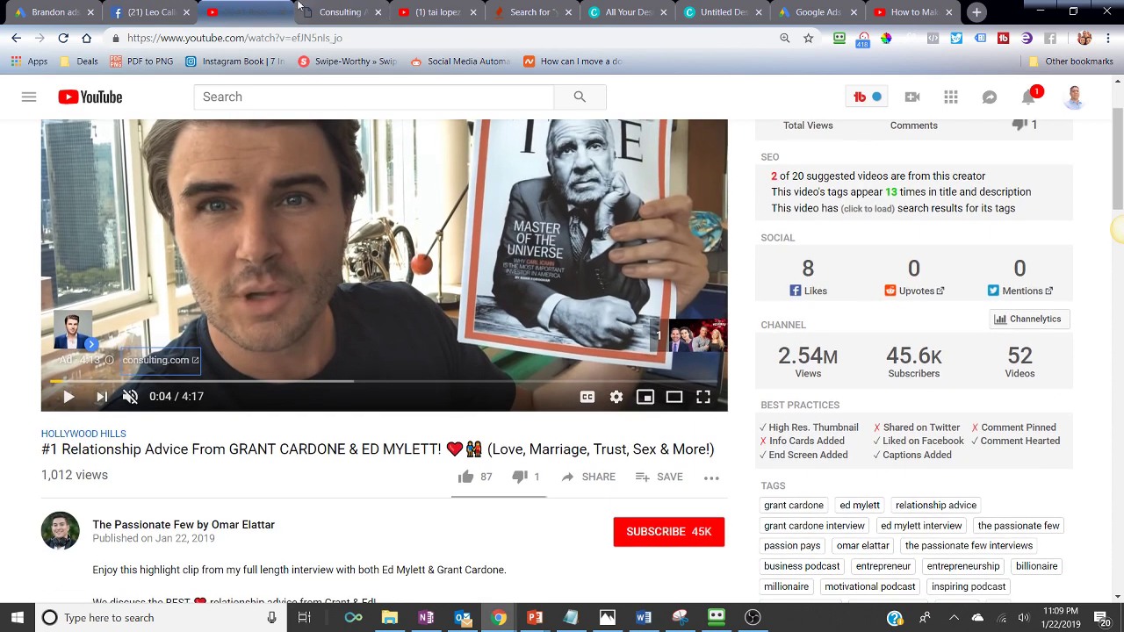
{"action": "left_click", "coordinate": [329, 7]}
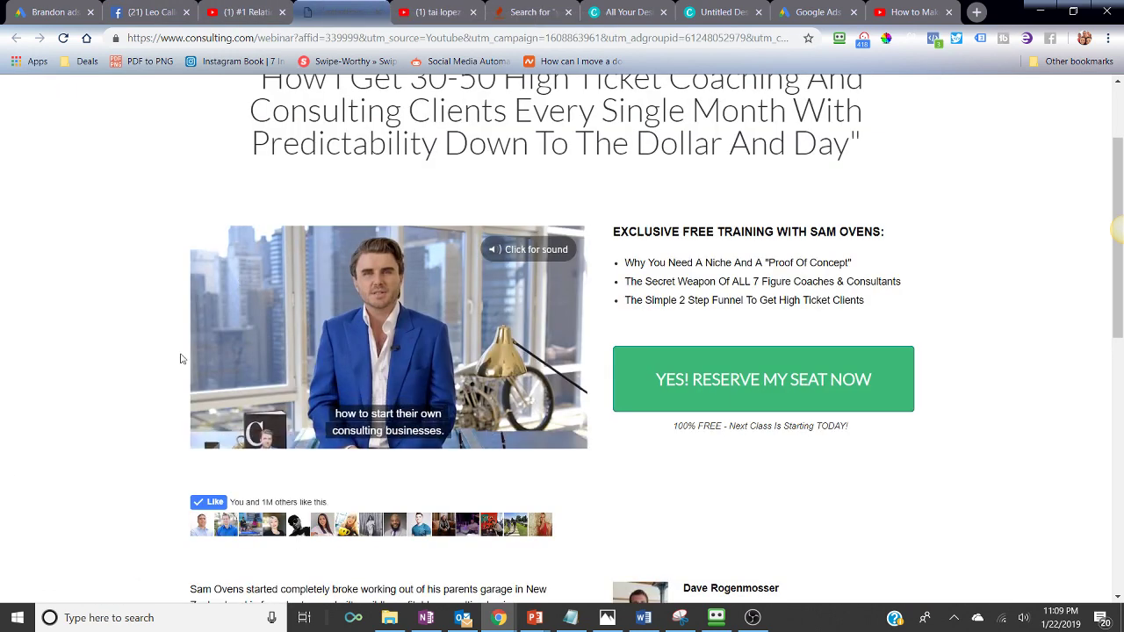
{"action": "scroll", "coordinate": [180, 361], "scroll_direction": "up", "scroll_amount": 2}
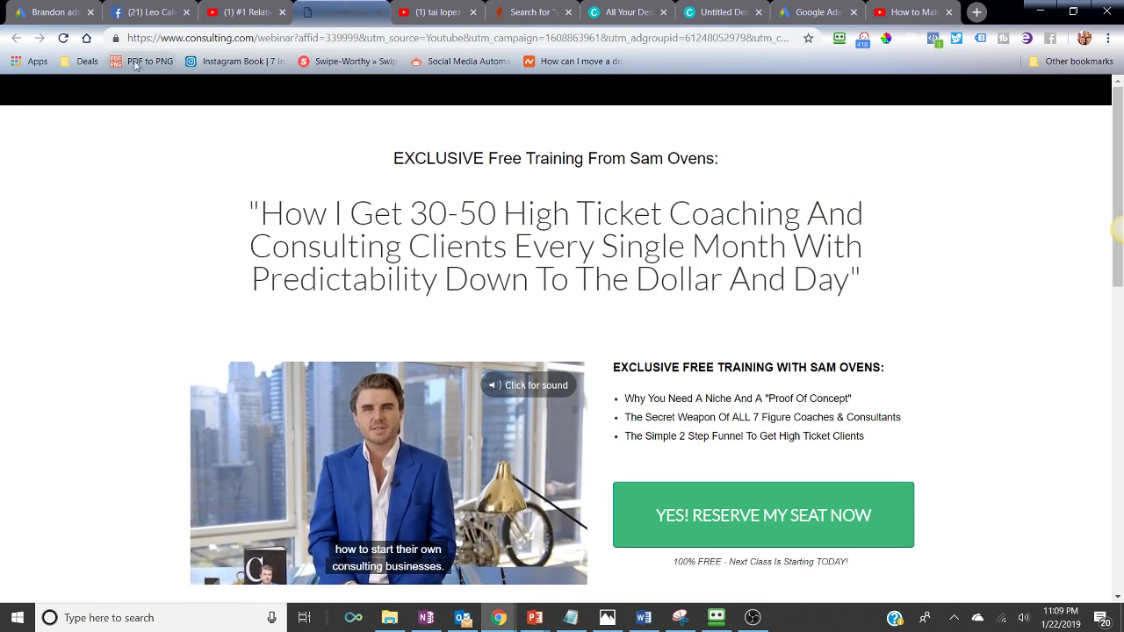
{"action": "left_click", "coordinate": [57, 10]}
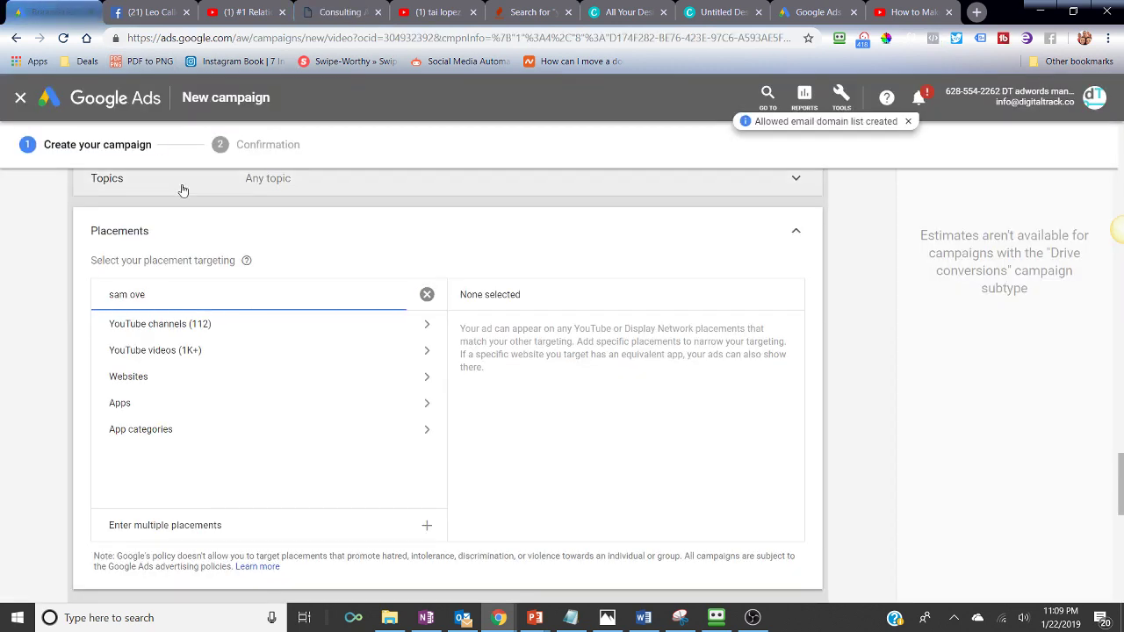
Complete the placement search as "sam ovens", look through the matching YouTube channels, and return to the placement categories
{"action": "type", "text": "ns"}
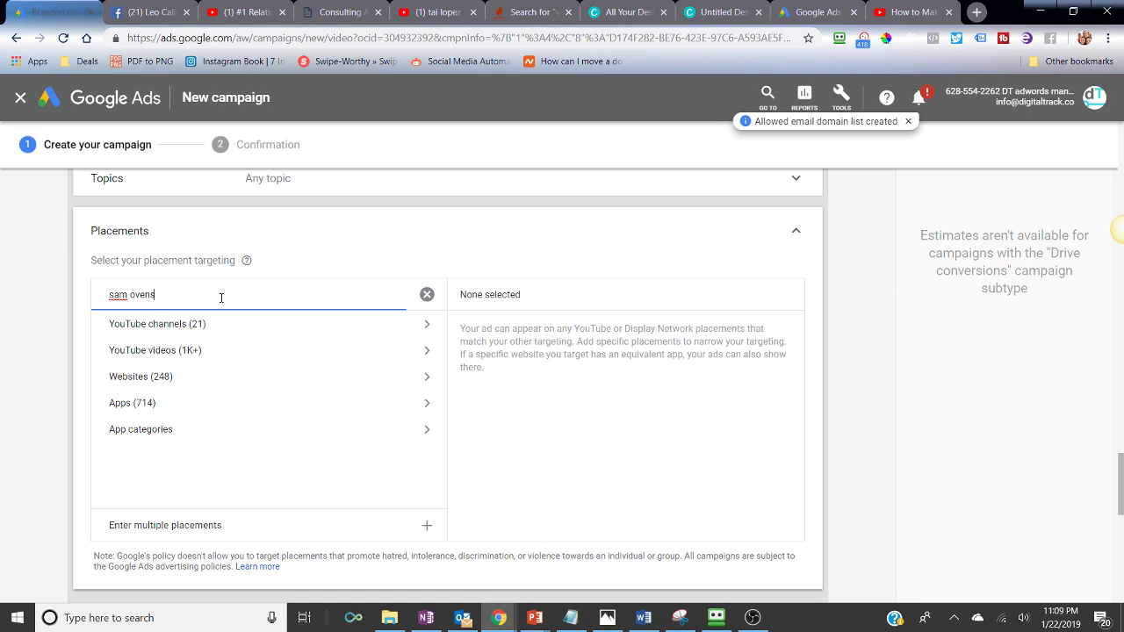
{"action": "left_click", "coordinate": [219, 326]}
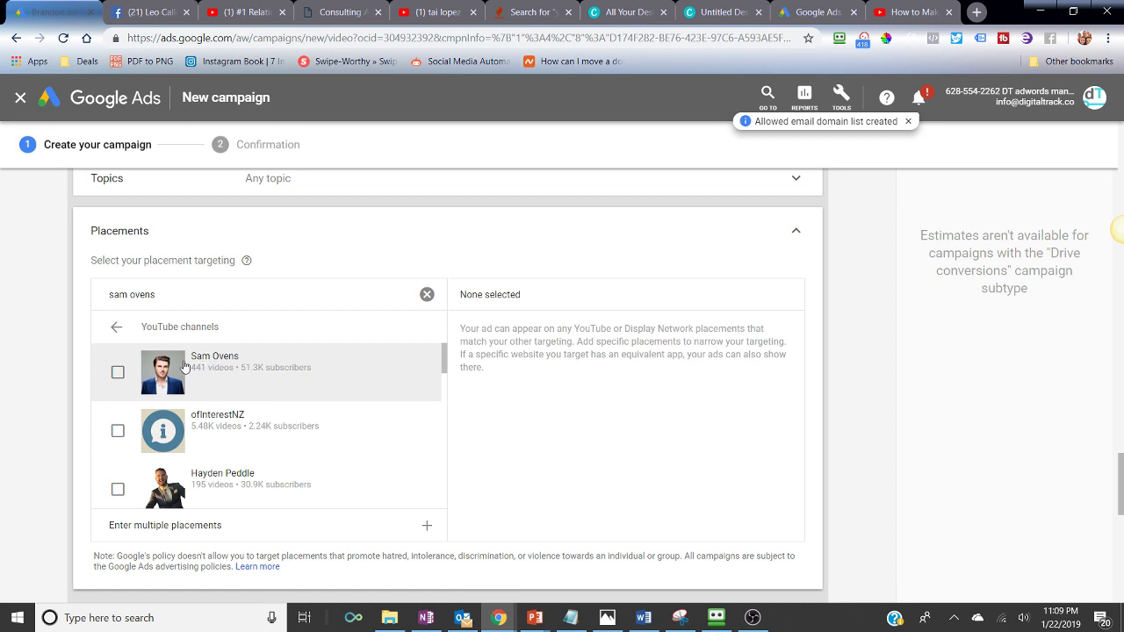
{"action": "left_click", "coordinate": [117, 327]}
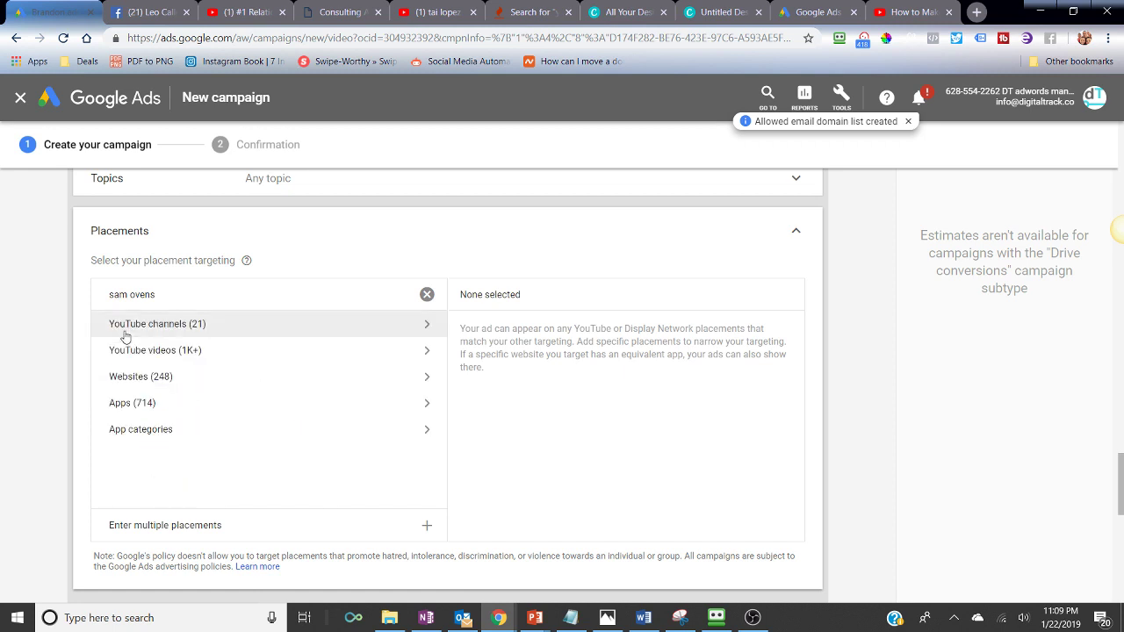
Look at the YouTube videos matching the placement search, switch to YouTube, and sort the "tai lopez ads" results by view count
{"action": "left_click", "coordinate": [167, 355]}
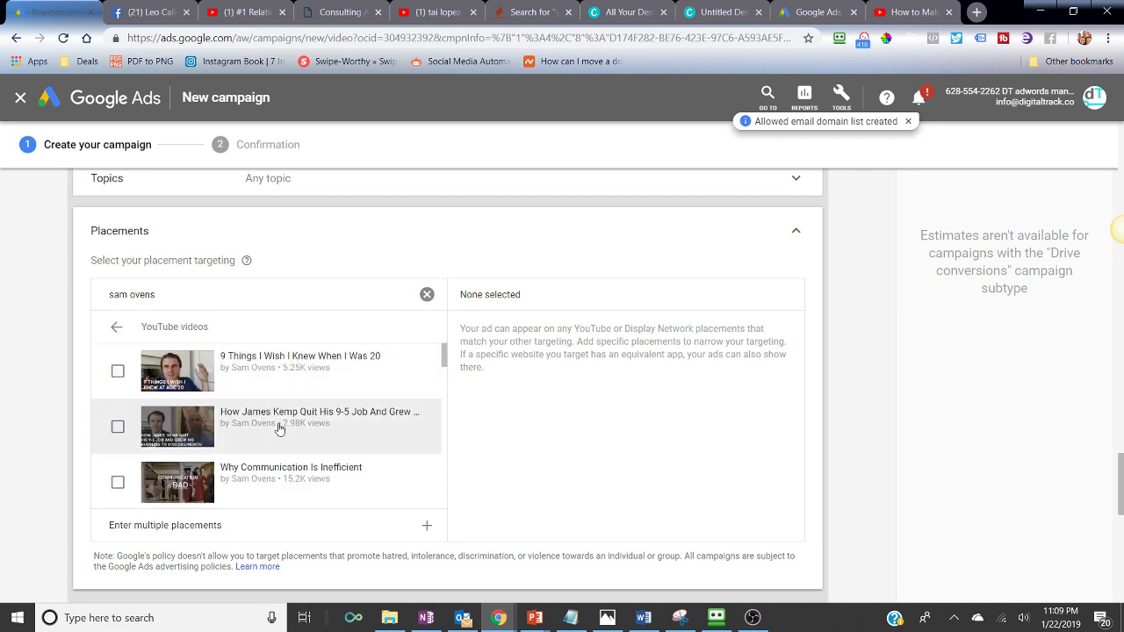
{"action": "left_click", "coordinate": [221, 7]}
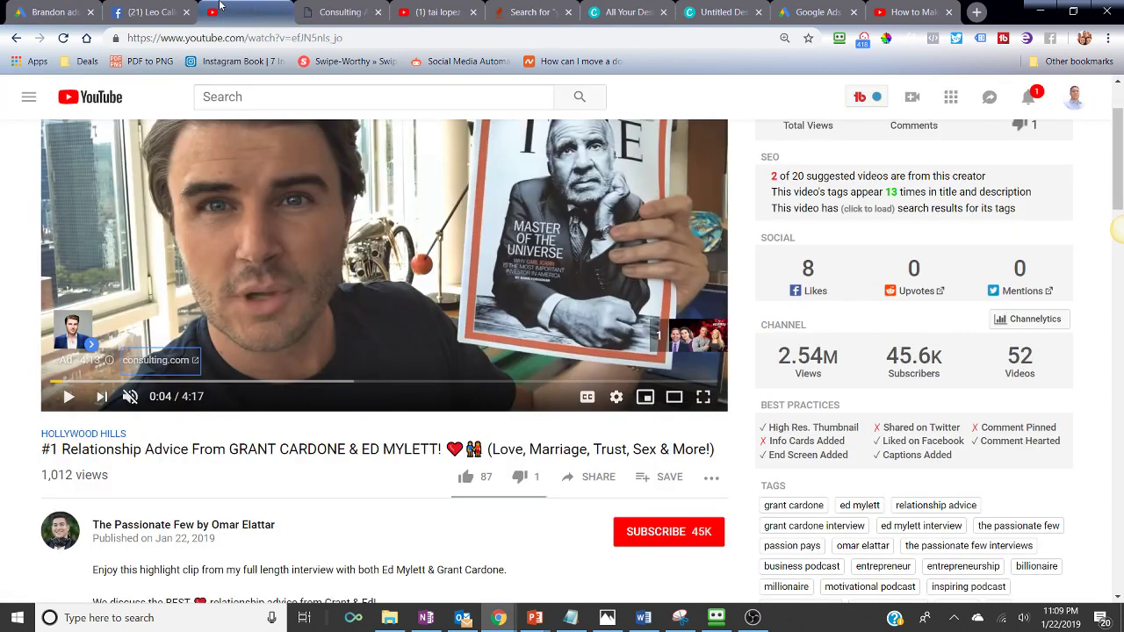
{"action": "left_click", "coordinate": [252, 96]}
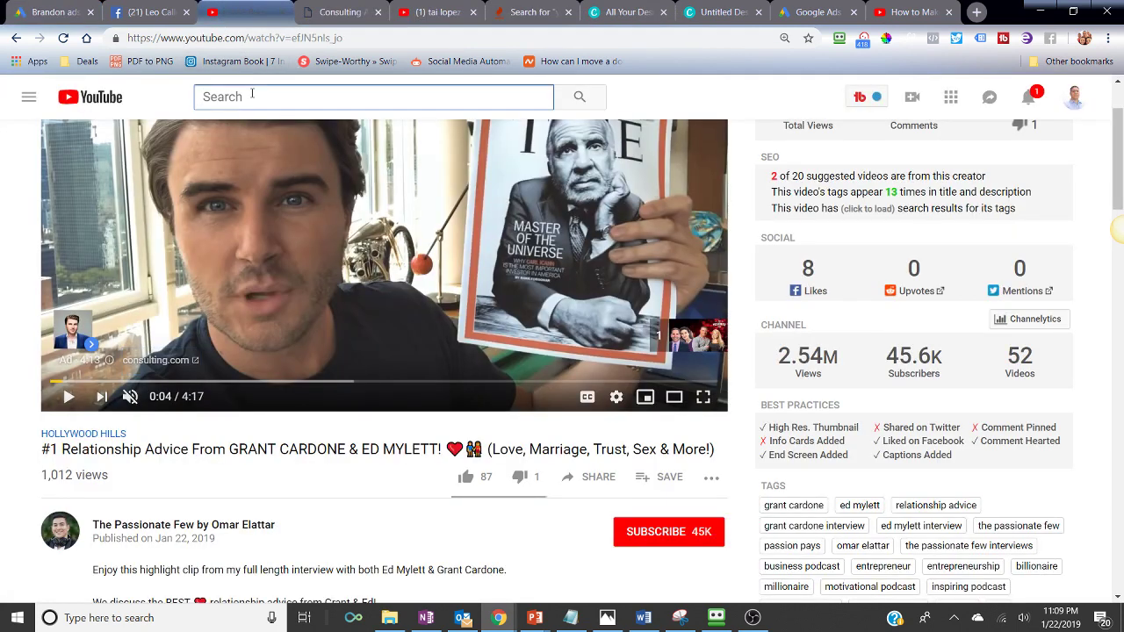
{"action": "left_click", "coordinate": [436, 10]}
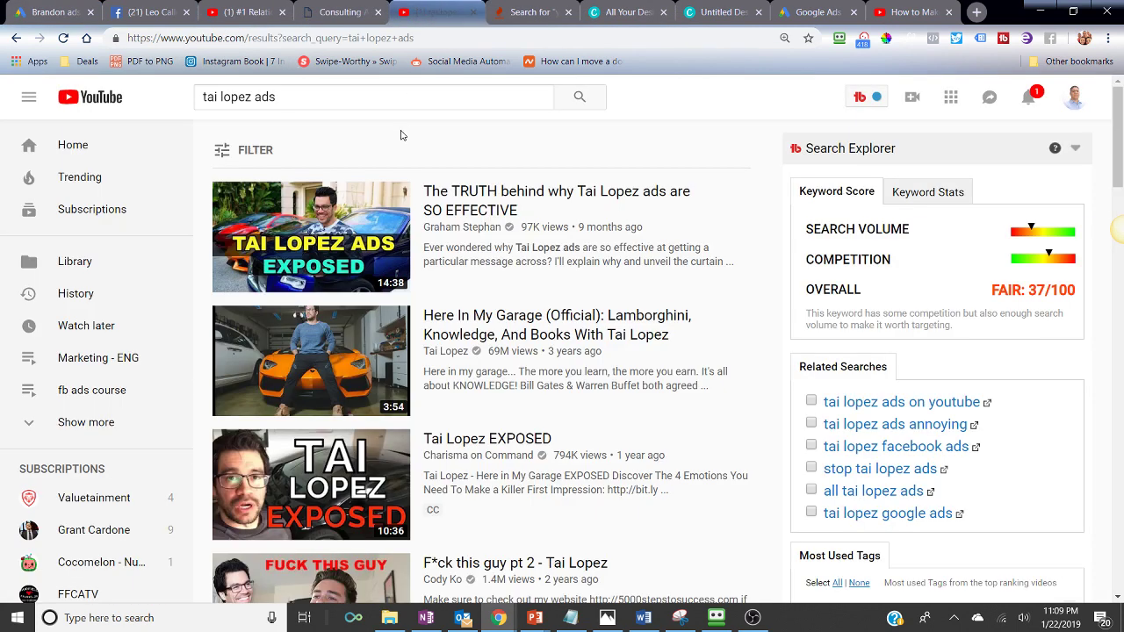
{"action": "left_click", "coordinate": [269, 152]}
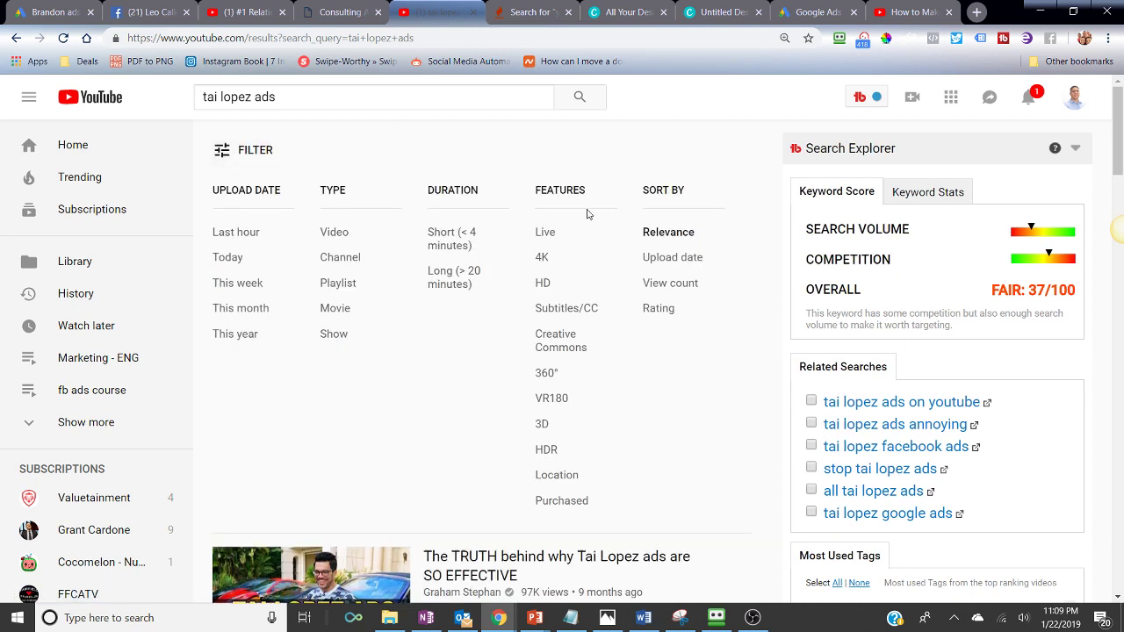
{"action": "left_click", "coordinate": [671, 288]}
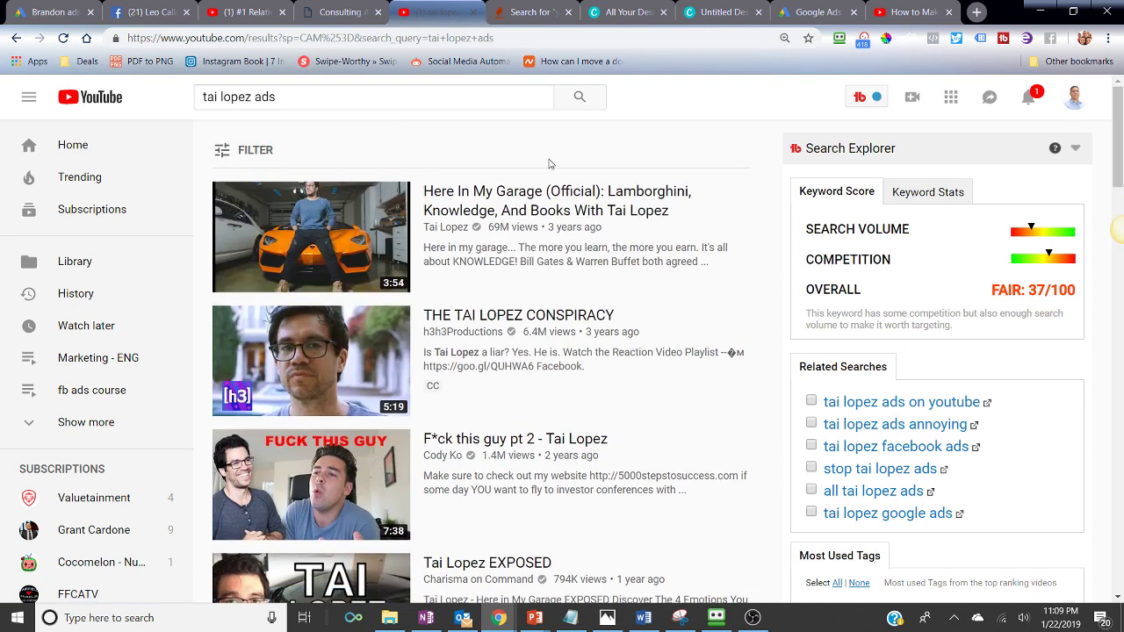
Search YouTube for "tai lopez", sort the results by view count, and look through the most viewed videos
{"action": "left_click", "coordinate": [307, 95]}
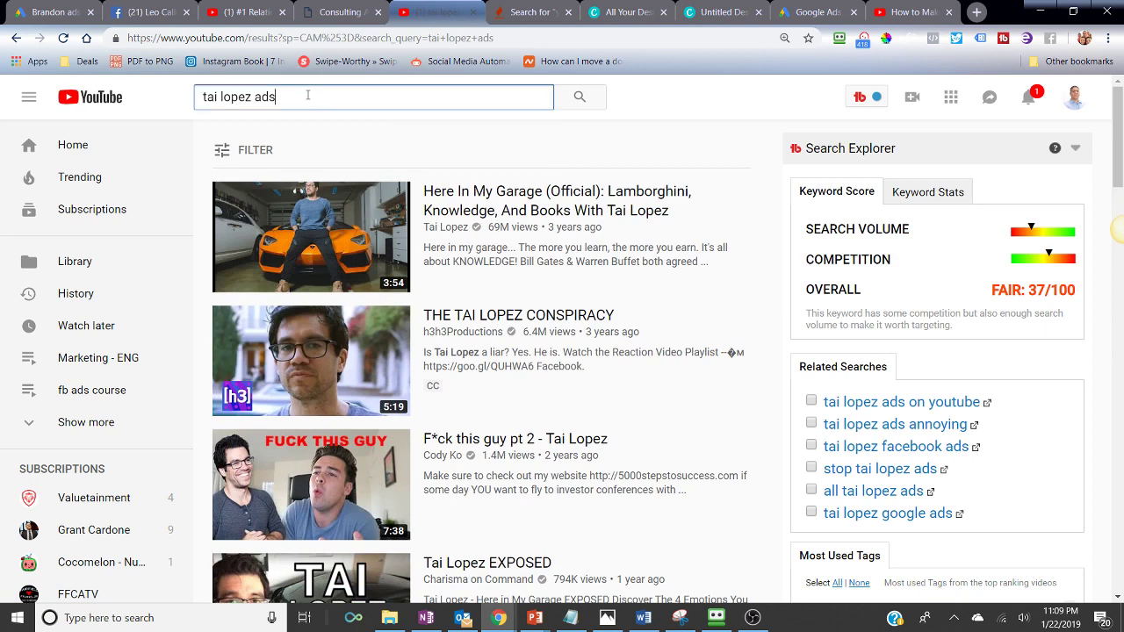
{"action": "key", "text": "BackSpace"}
{"action": "key", "text": "BackSpace"}
{"action": "key", "text": "BackSpace"}
{"action": "key", "text": "BackSpace"}
{"action": "key", "text": "Return"}
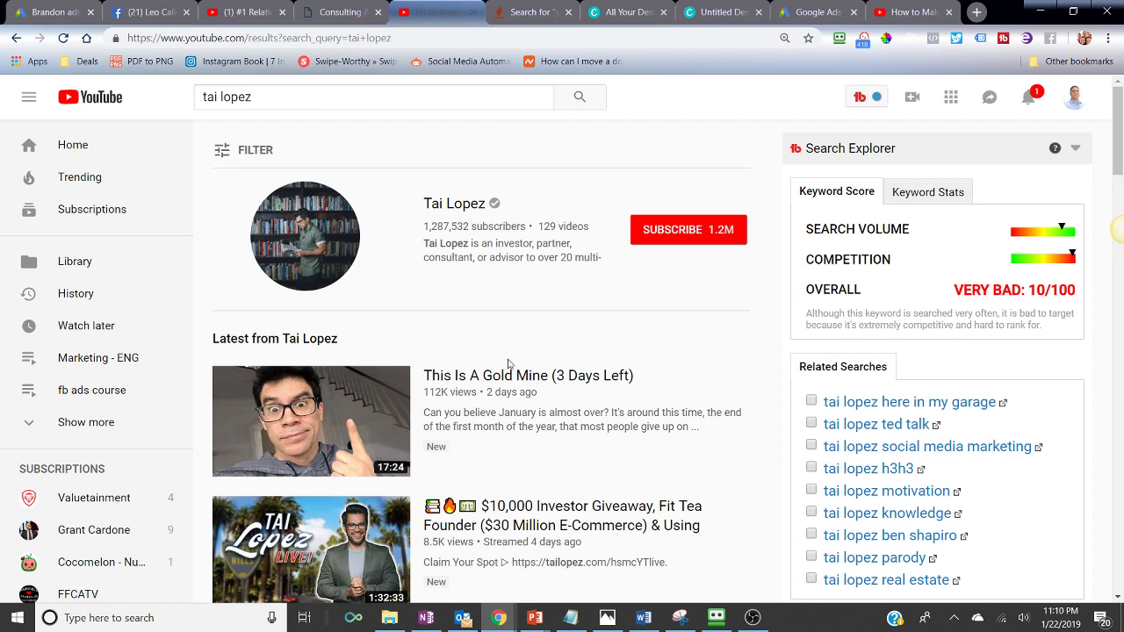
{"action": "left_click", "coordinate": [237, 154]}
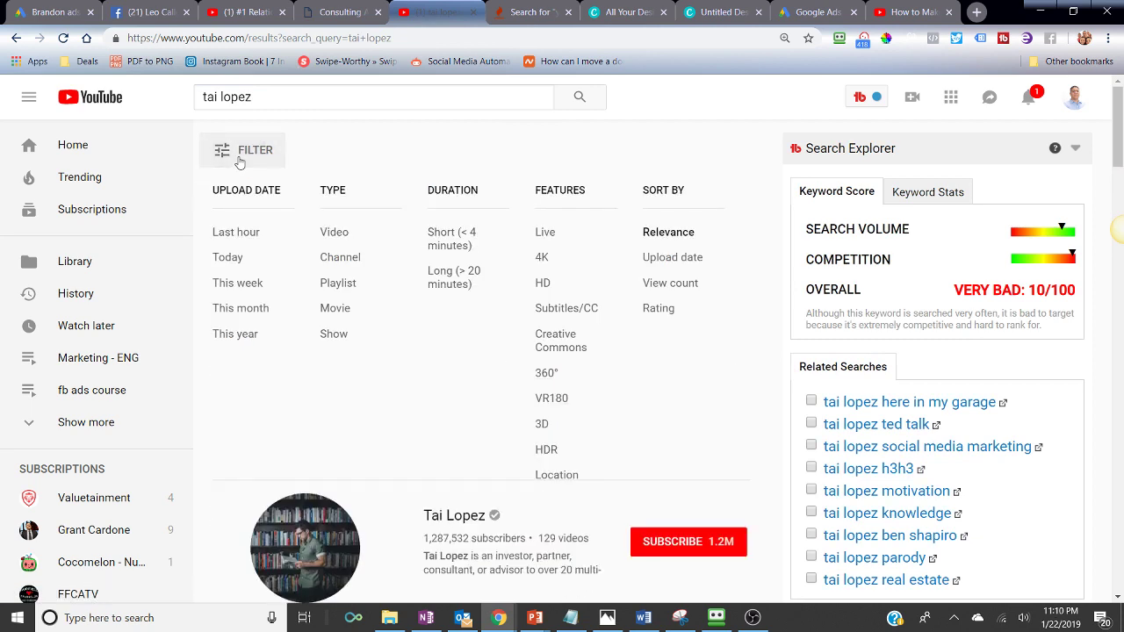
{"action": "left_click", "coordinate": [678, 283]}
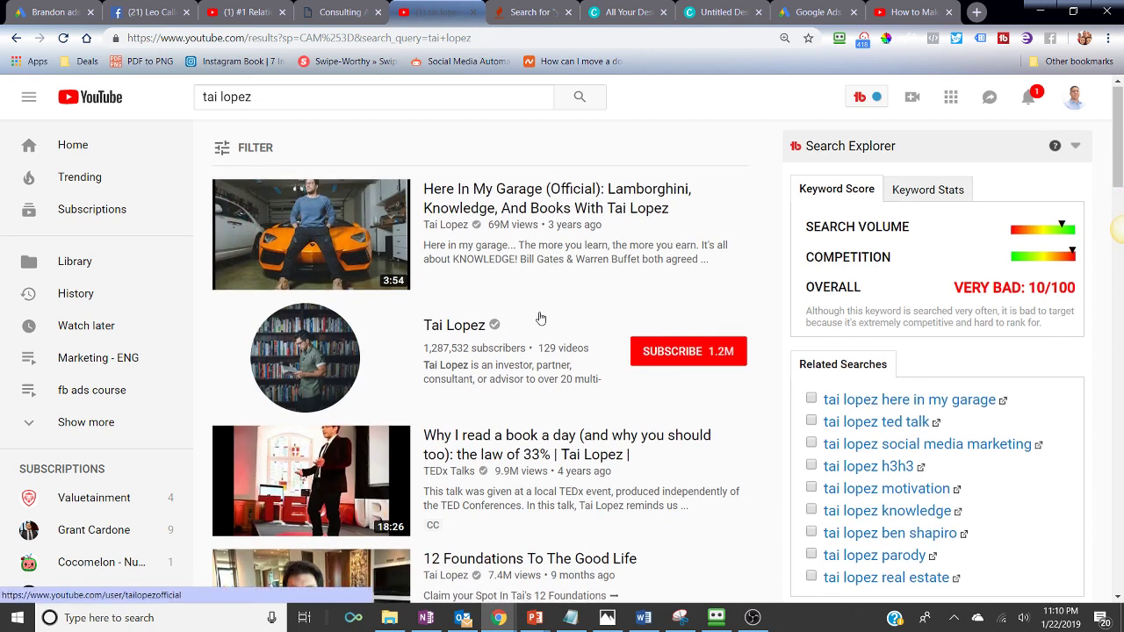
{"action": "scroll", "coordinate": [536, 320], "scroll_direction": "down", "scroll_amount": 1}
{"action": "scroll", "coordinate": [539, 316], "scroll_direction": "down", "scroll_amount": 1}
{"action": "scroll", "coordinate": [539, 312], "scroll_direction": "down", "scroll_amount": 2}
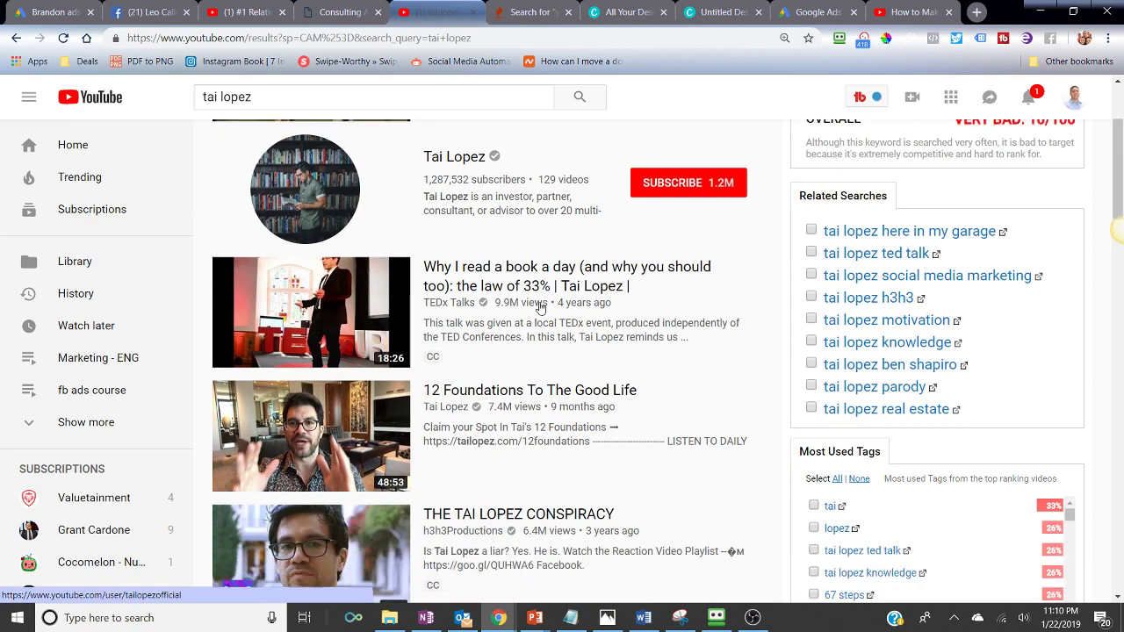
{"action": "scroll", "coordinate": [539, 307], "scroll_direction": "up", "scroll_amount": 1}
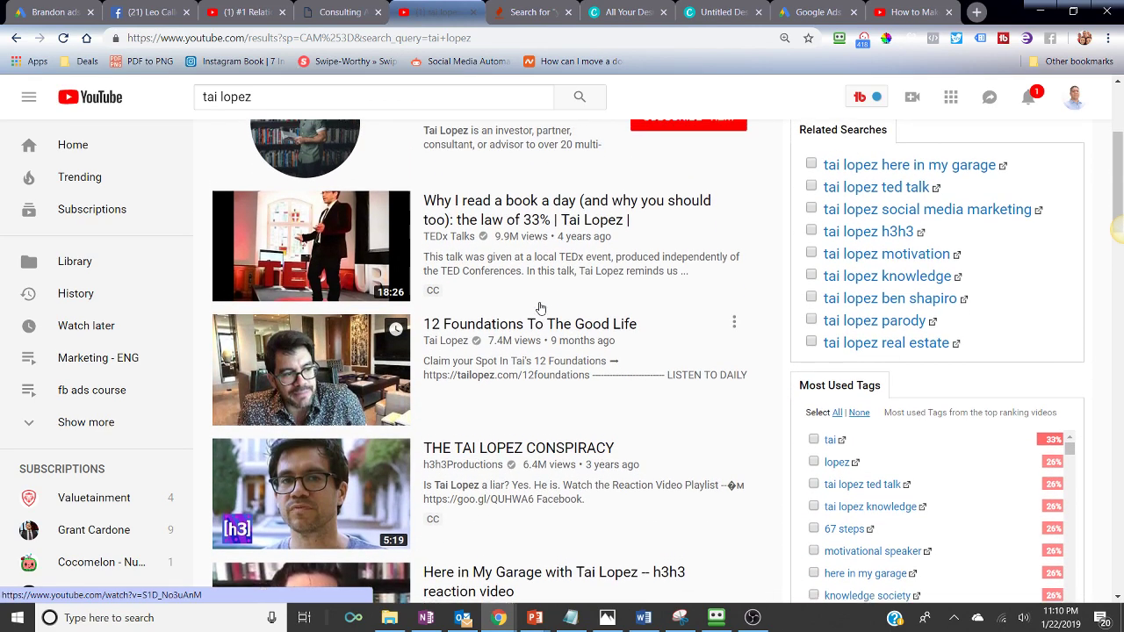
{"action": "scroll", "coordinate": [539, 307], "scroll_direction": "up", "scroll_amount": 1}
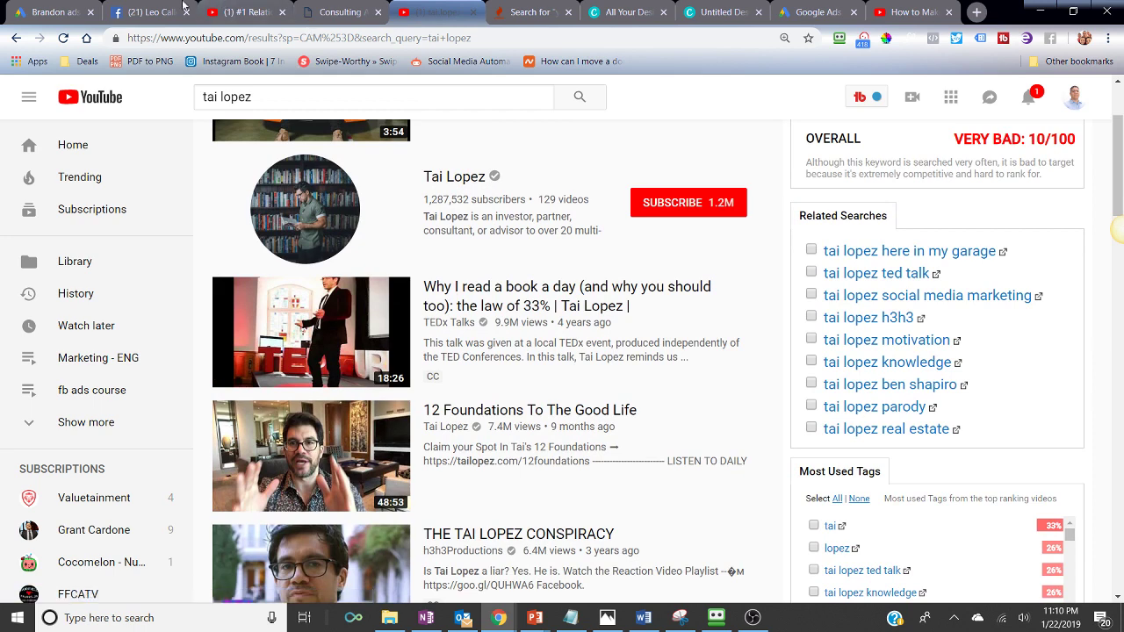
Replace the placement search in Google Ads with the link of the "Here In My Garage (Official)" video copied from the YouTube results
{"action": "left_click", "coordinate": [80, 7]}
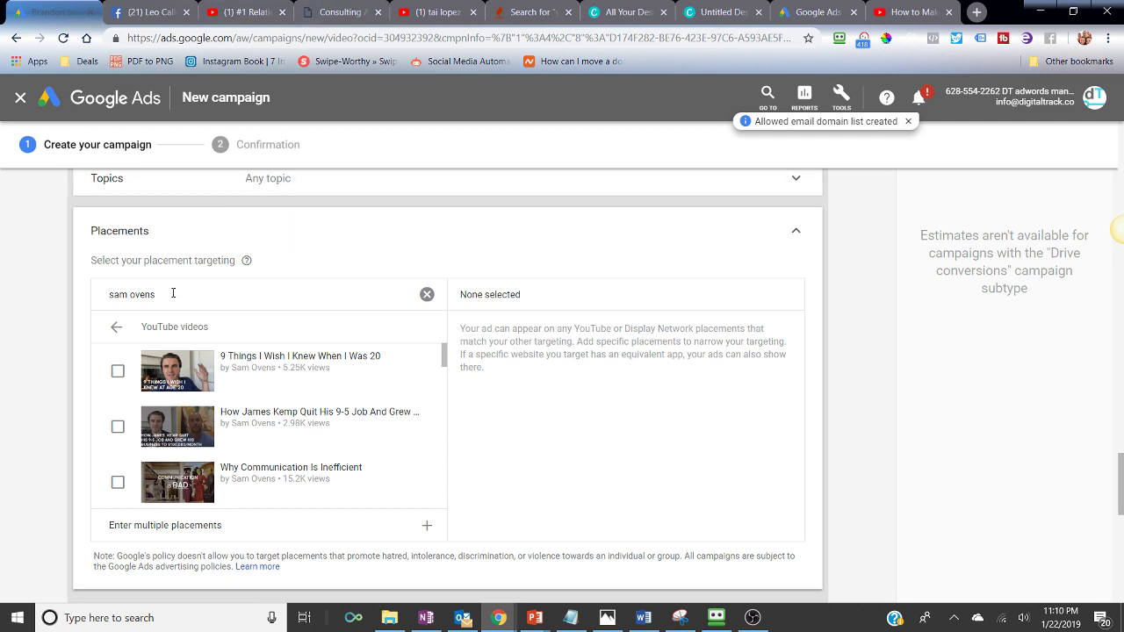
{"action": "left_click_drag", "start_coordinate": [173, 294], "coordinate": [101, 297]}
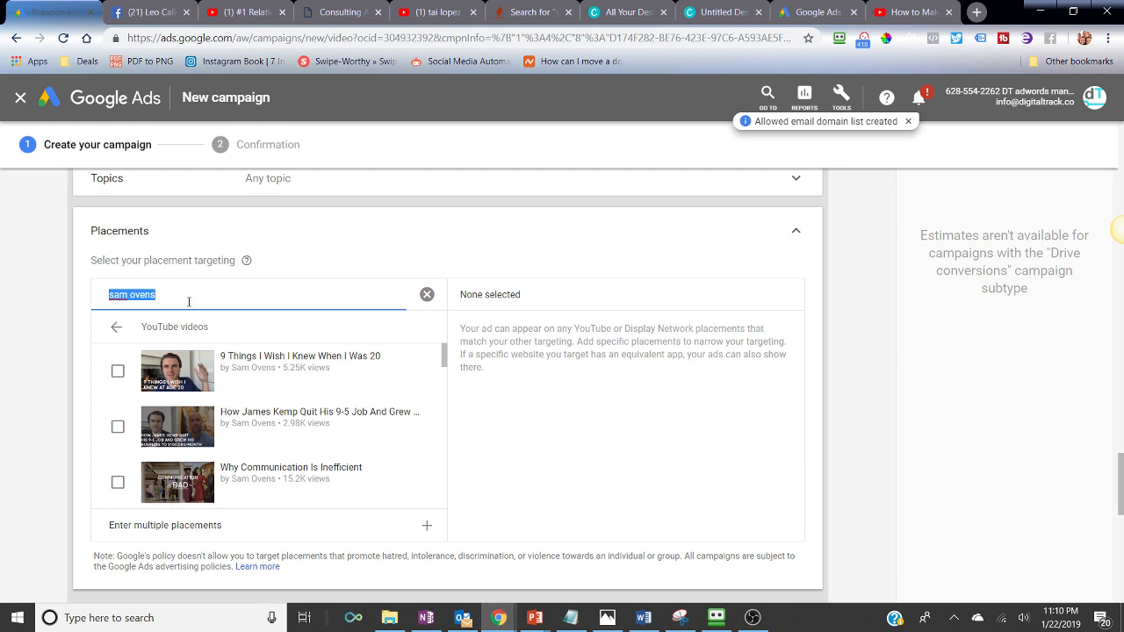
{"action": "left_click", "coordinate": [251, 12]}
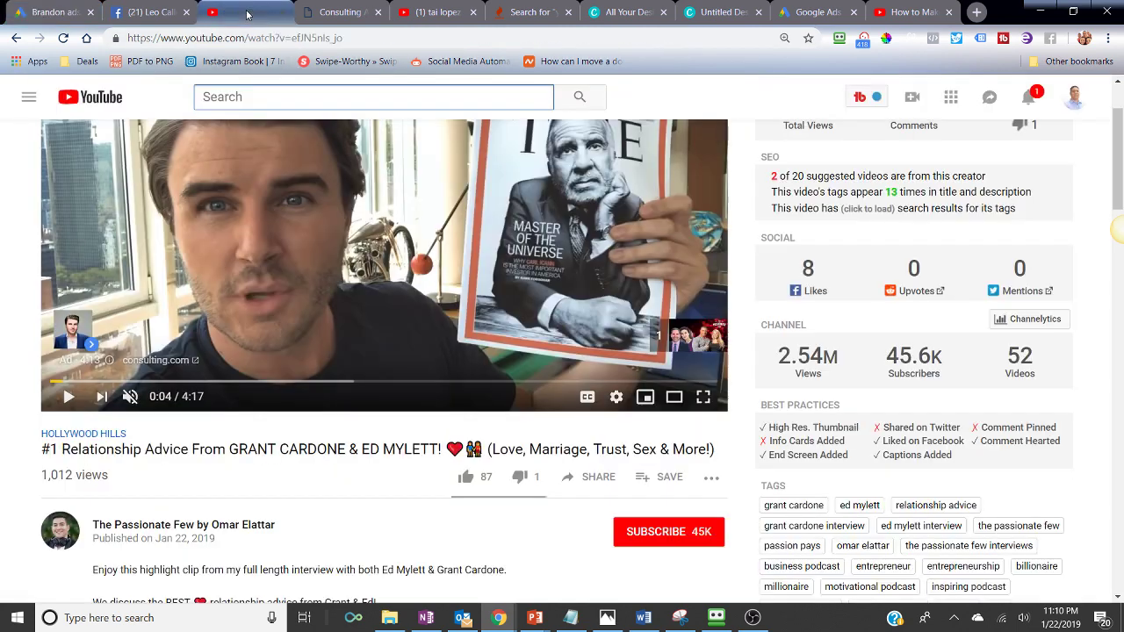
{"action": "left_click", "coordinate": [443, 9]}
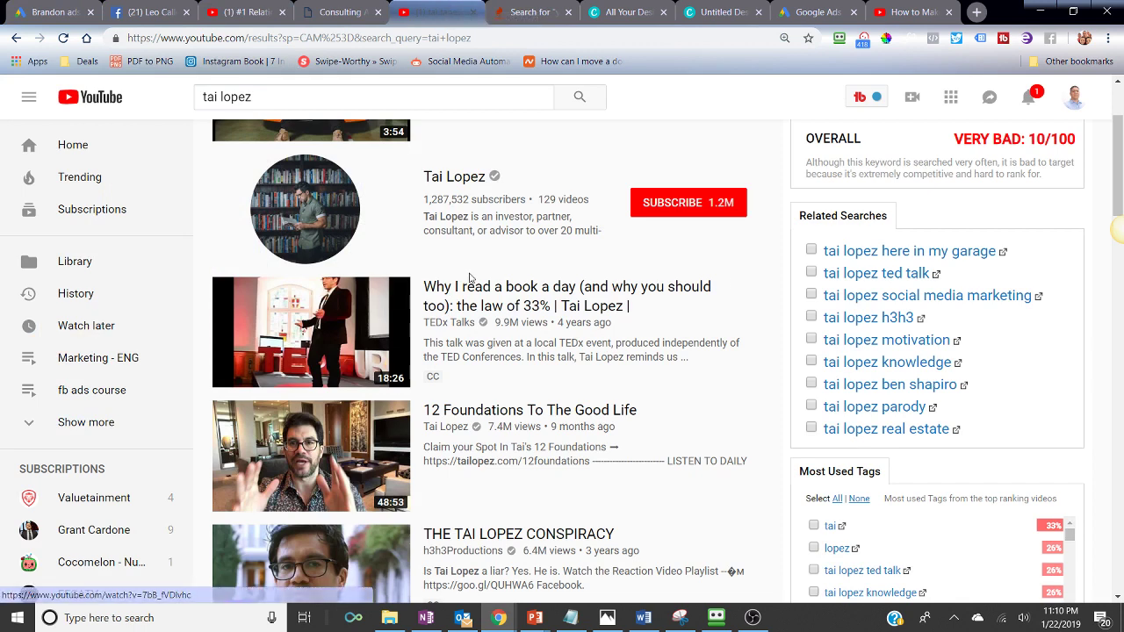
{"action": "scroll", "coordinate": [504, 290], "scroll_direction": "up", "scroll_amount": 2}
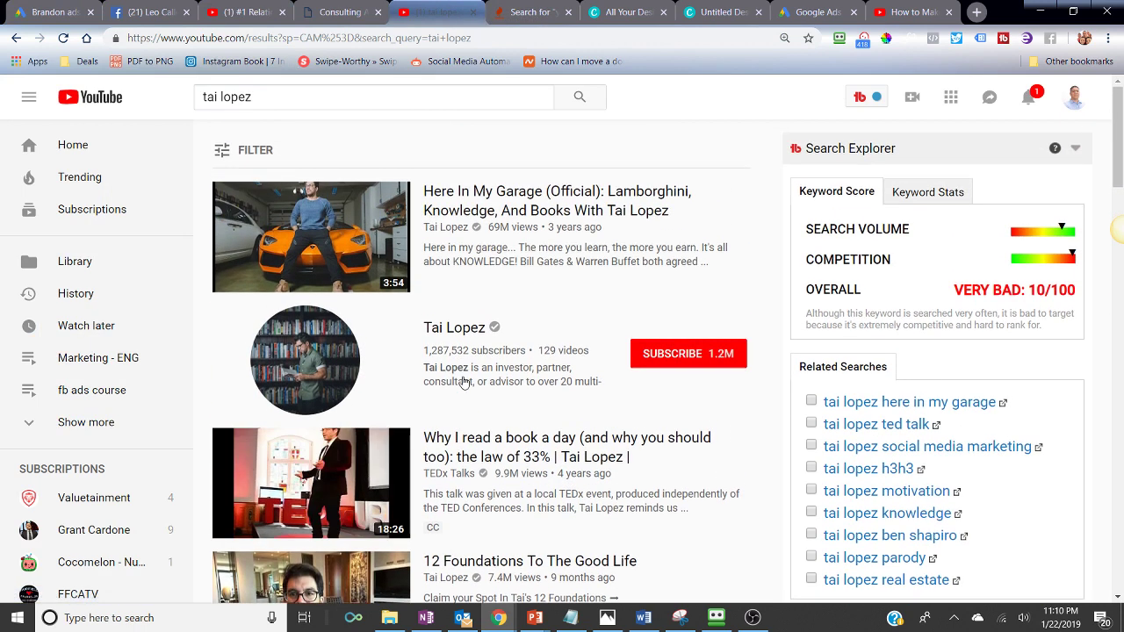
{"action": "right_click", "coordinate": [491, 209]}
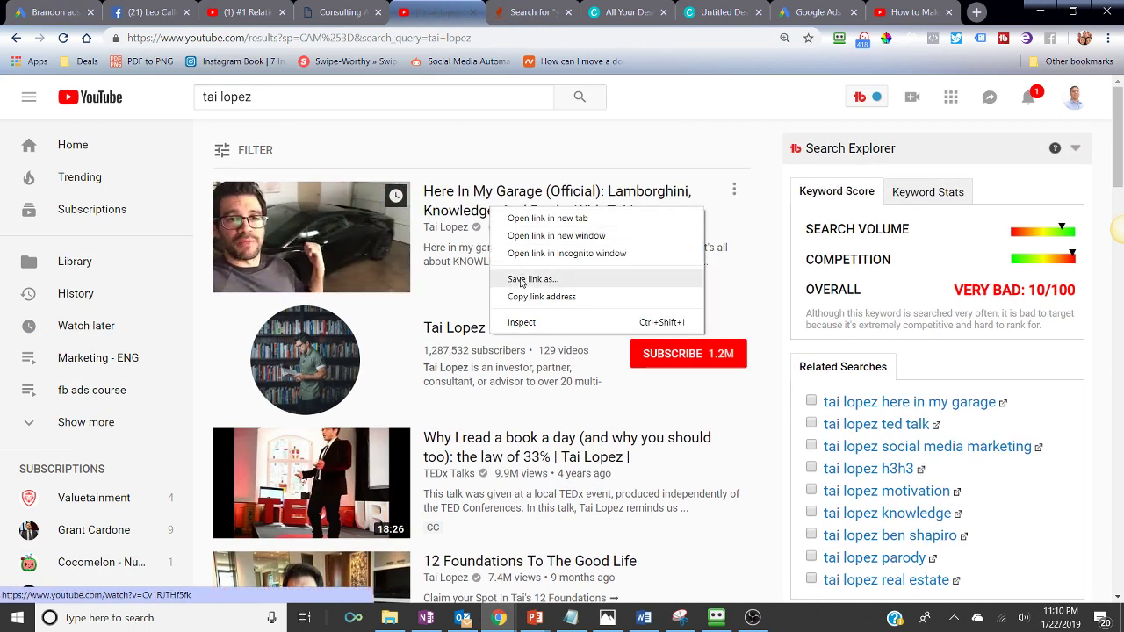
{"action": "left_click", "coordinate": [523, 296]}
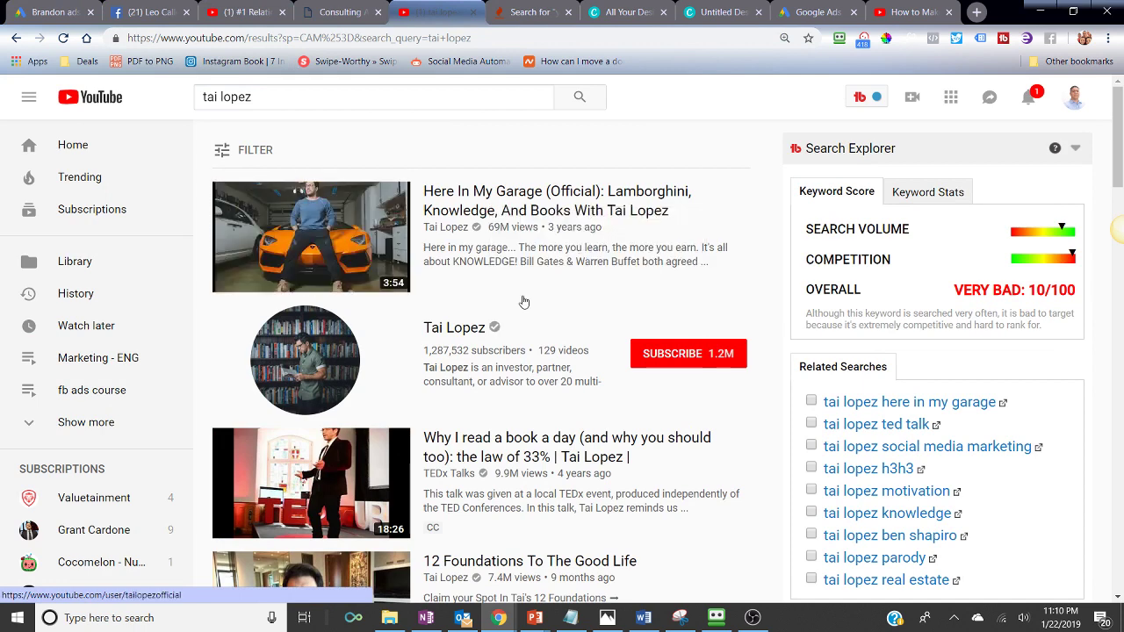
{"action": "left_click", "coordinate": [86, 18]}
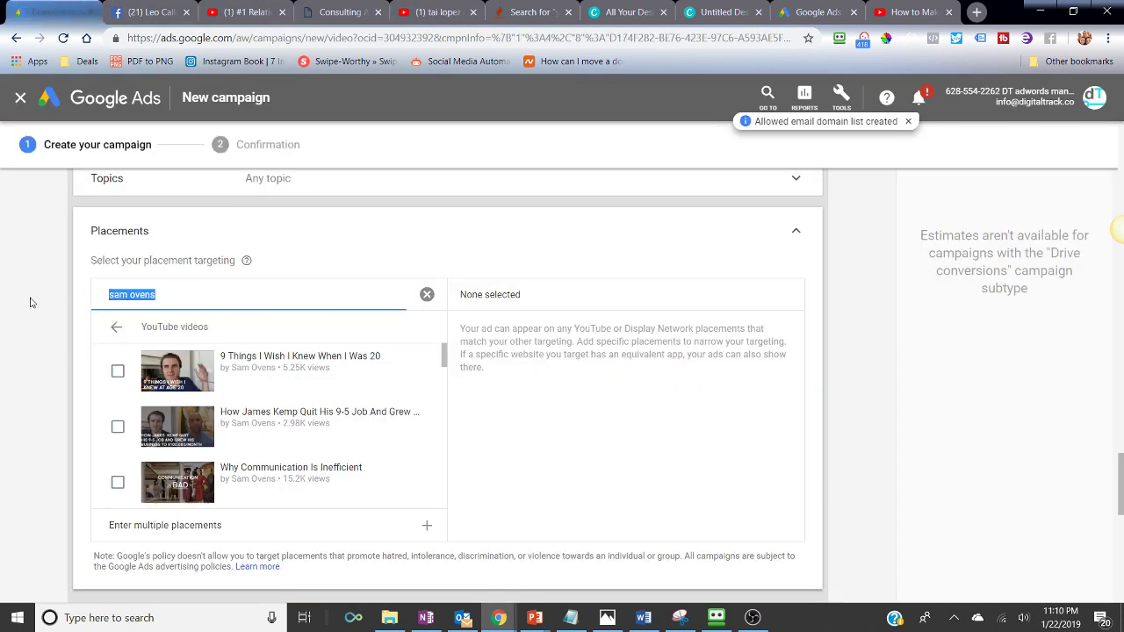
{"action": "key", "text": "ctrl+v"}
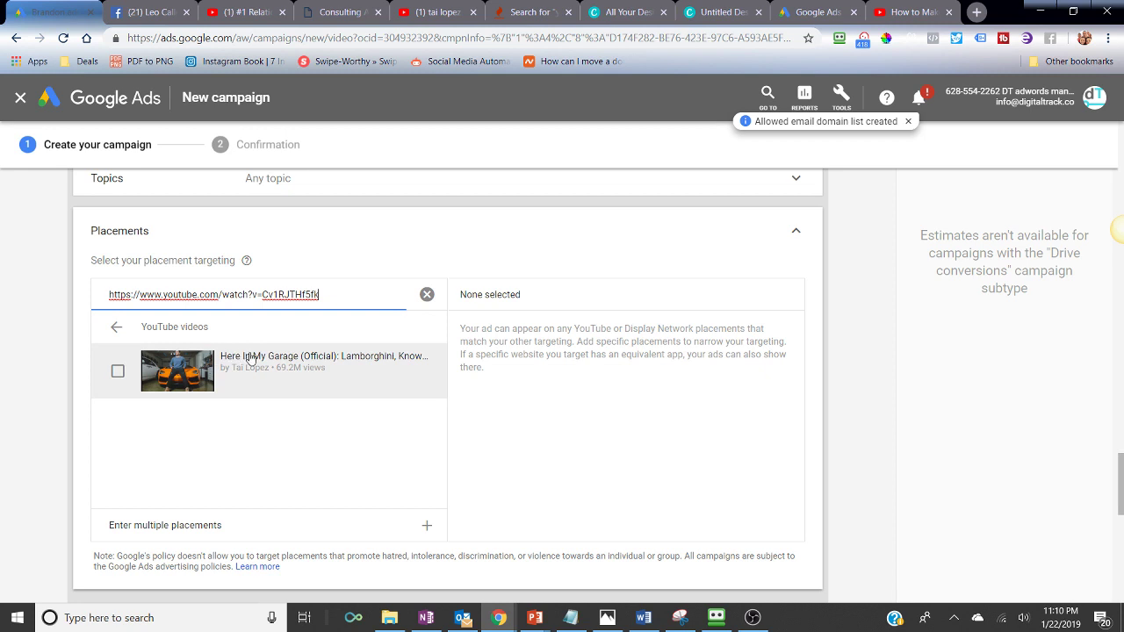
Add the "Here In My Garage (Official)" video as a placement, clear the selection, and empty the placement search
{"action": "left_click", "coordinate": [118, 371]}
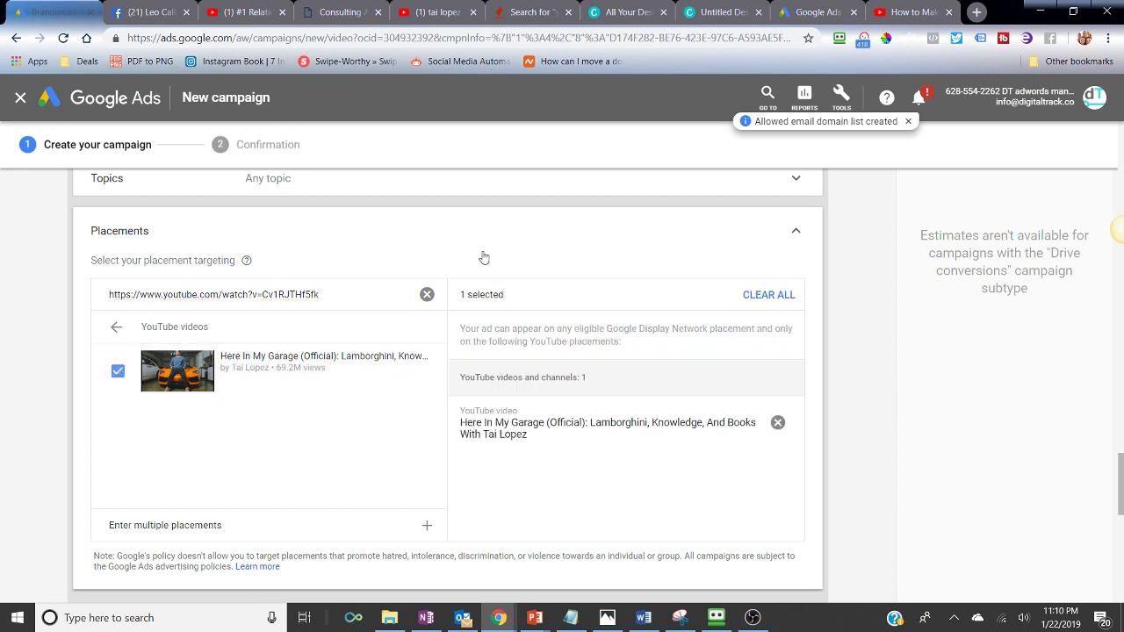
{"action": "left_click", "coordinate": [769, 298]}
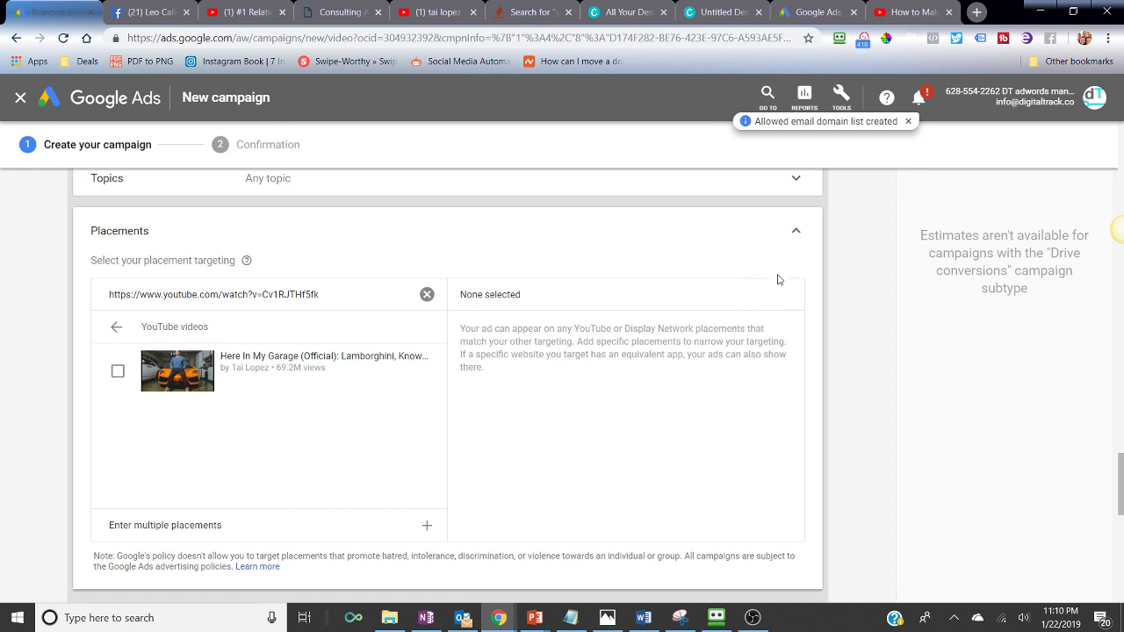
{"action": "left_click", "coordinate": [427, 294]}
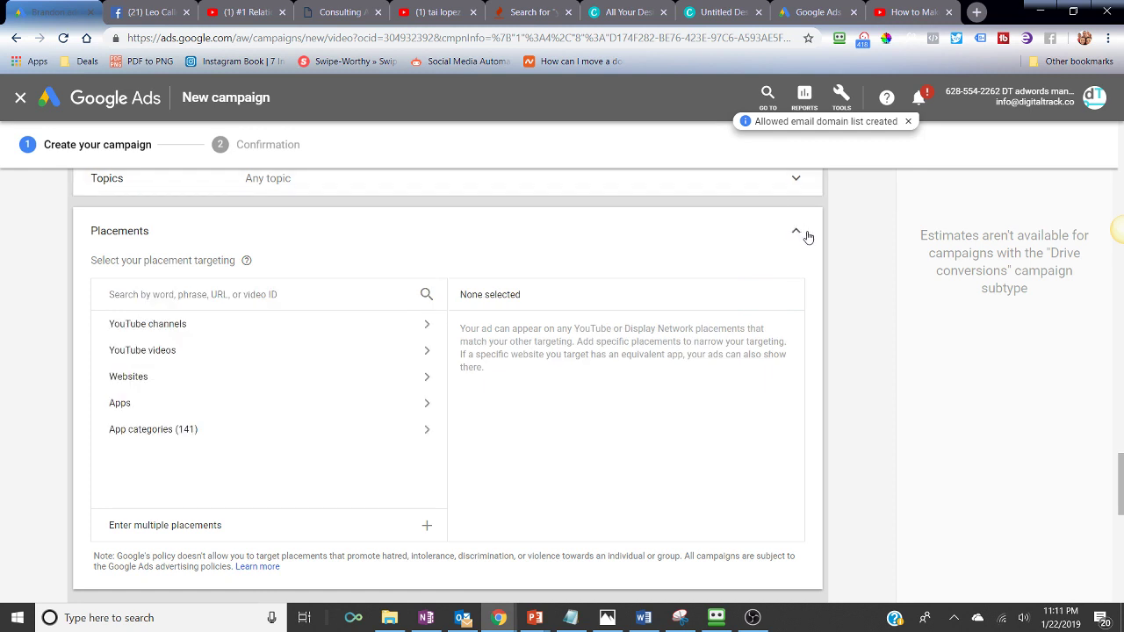
Collapse the placement targeting, glance at the topic targeting, and collapse it as well
{"action": "left_click", "coordinate": [805, 236]}
{"action": "scroll", "coordinate": [777, 246], "scroll_direction": "up", "scroll_amount": 1}
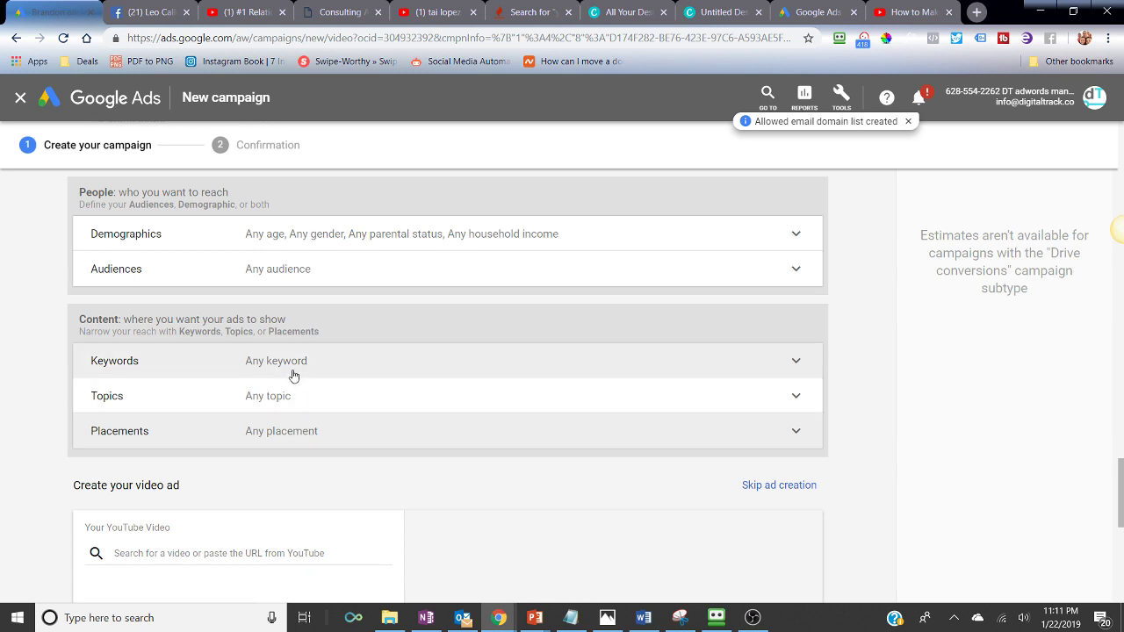
{"action": "left_click", "coordinate": [141, 405]}
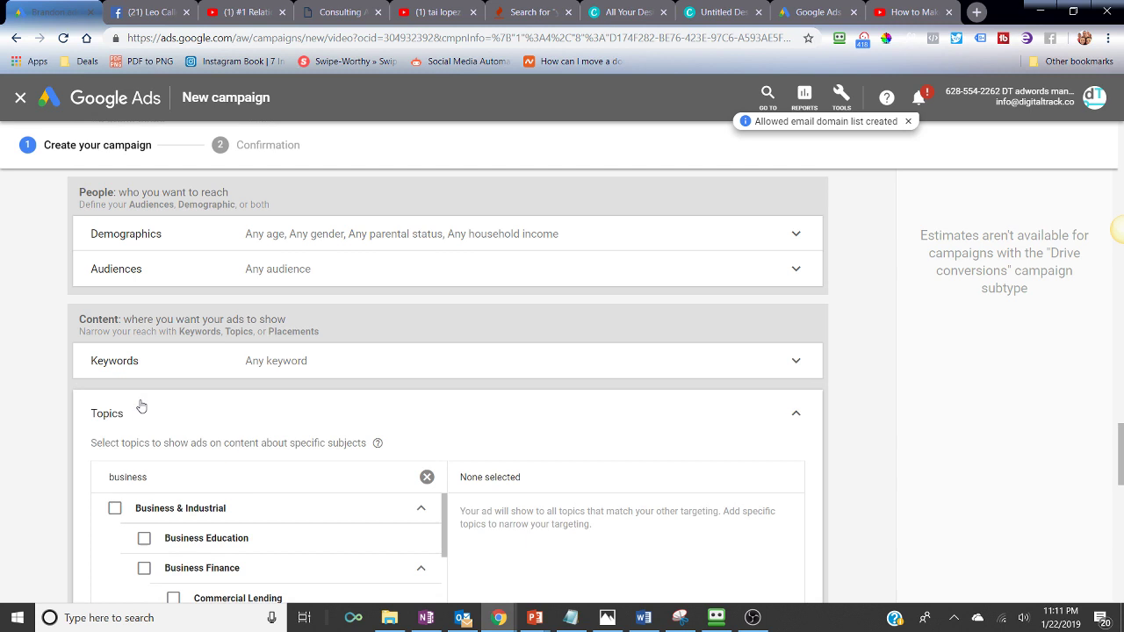
{"action": "left_click", "coordinate": [140, 405]}
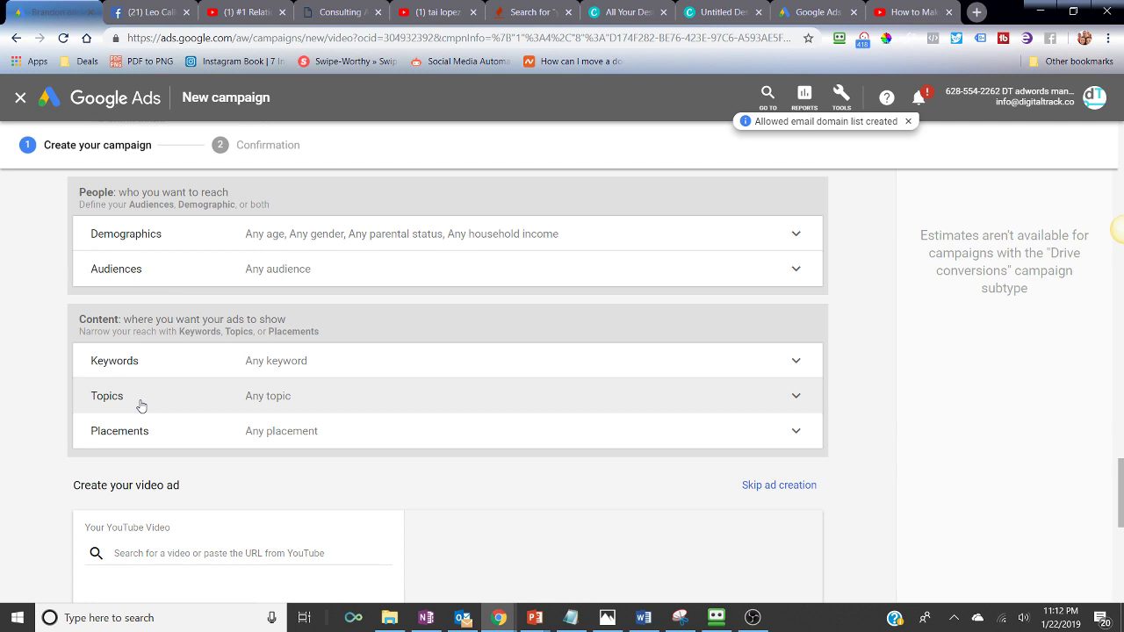
Copy the link of the "Here In My Garage (Official)" video from YouTube and enter it as the YouTube video of the new ad
{"action": "scroll", "coordinate": [141, 405], "scroll_direction": "down", "scroll_amount": 2}
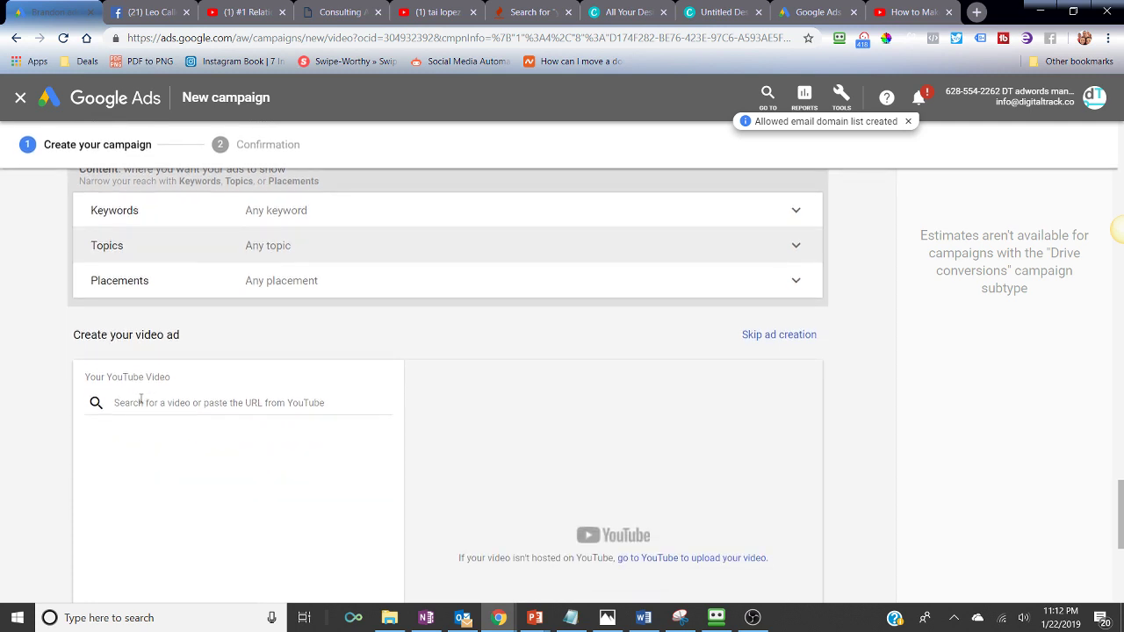
{"action": "left_click", "coordinate": [140, 367]}
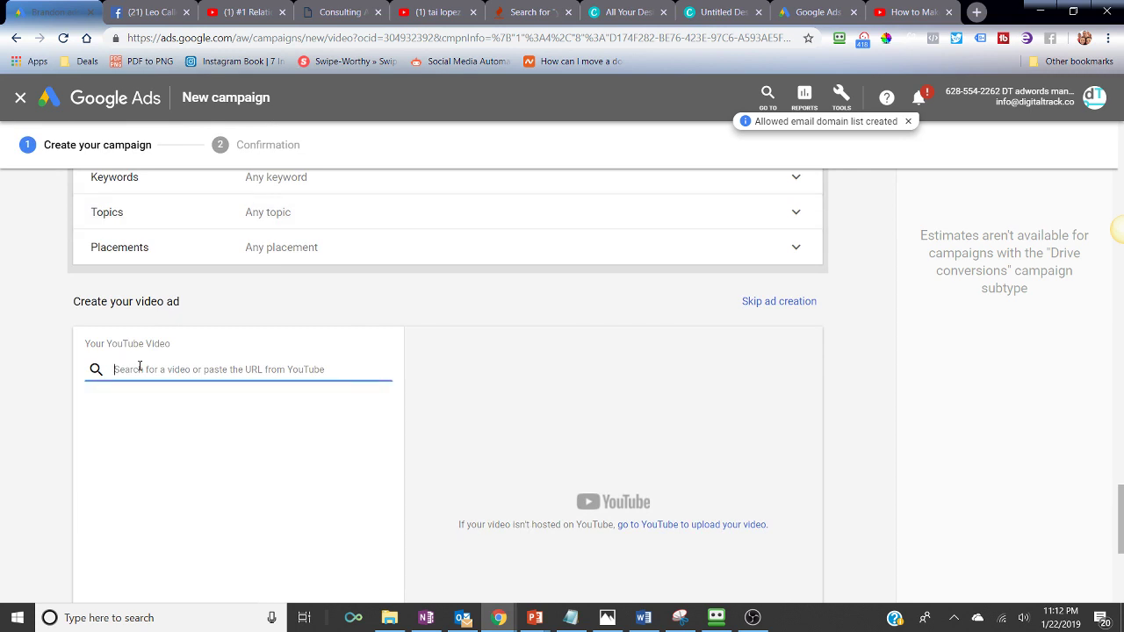
{"action": "left_click", "coordinate": [405, 8]}
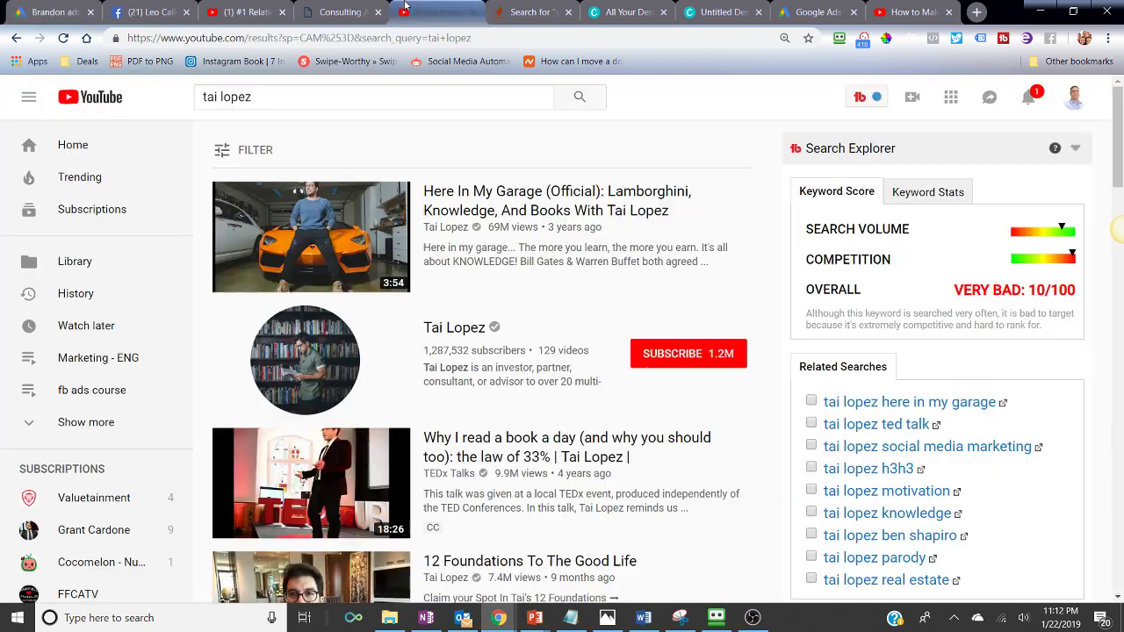
{"action": "right_click", "coordinate": [517, 194]}
{"action": "left_click", "coordinate": [541, 283]}
{"action": "left_click", "coordinate": [53, 11]}
{"action": "key", "text": "ctrl+v"}
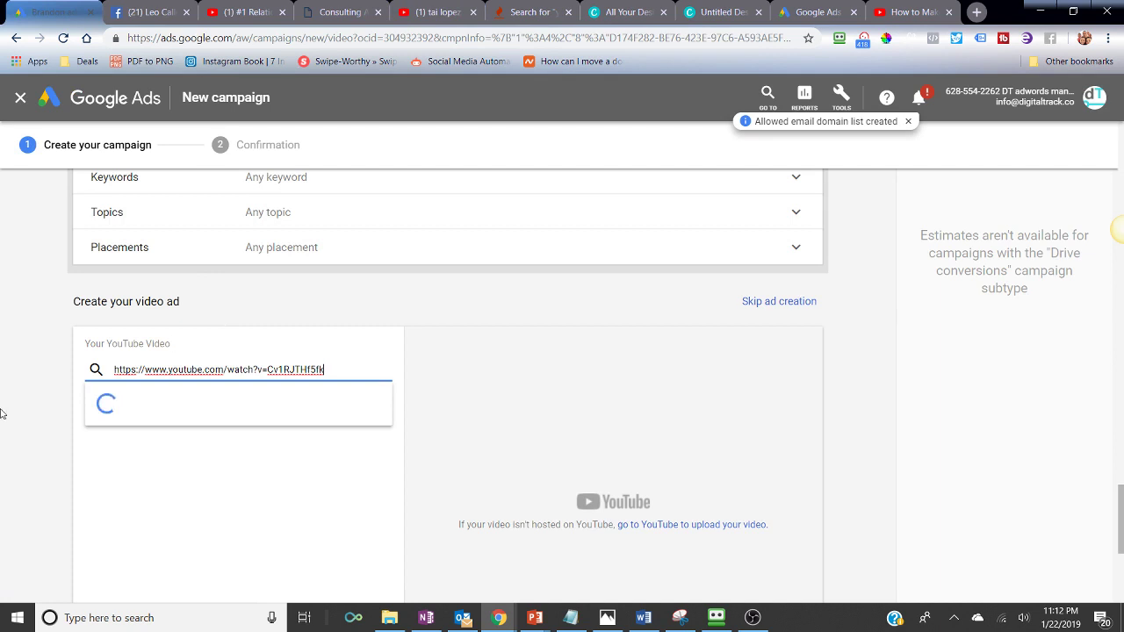
Read the explanations of the in-stream, video discovery and bumper ad formats
{"action": "scroll", "coordinate": [3, 428], "scroll_direction": "down", "scroll_amount": 2}
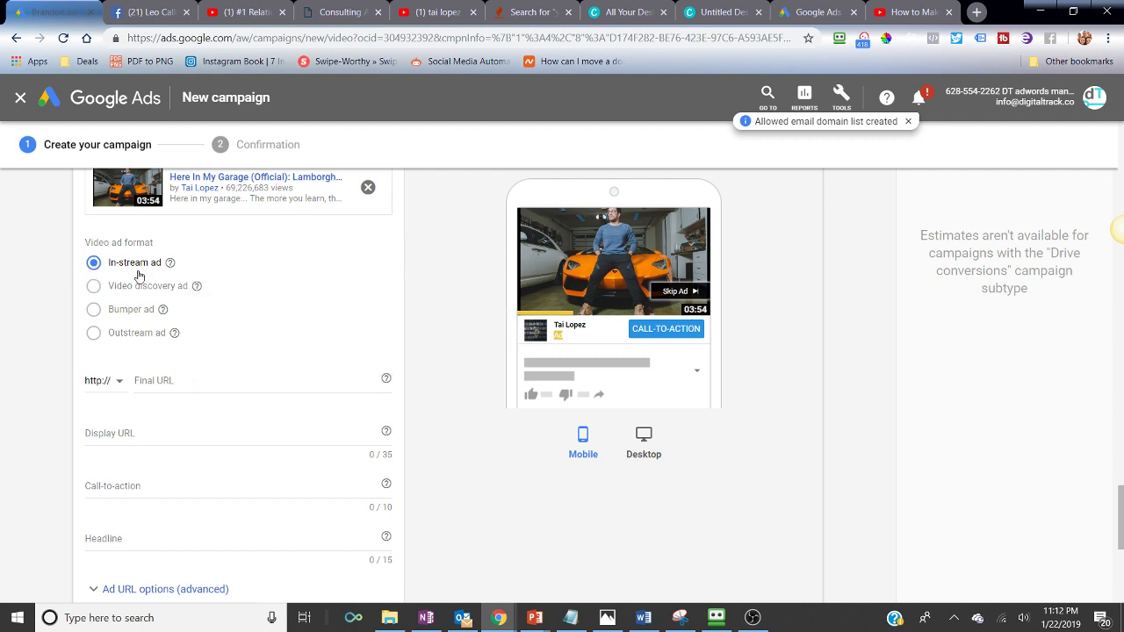
{"action": "mouse_move", "coordinate": [170, 267]}
{"action": "mouse_move", "coordinate": [199, 293]}
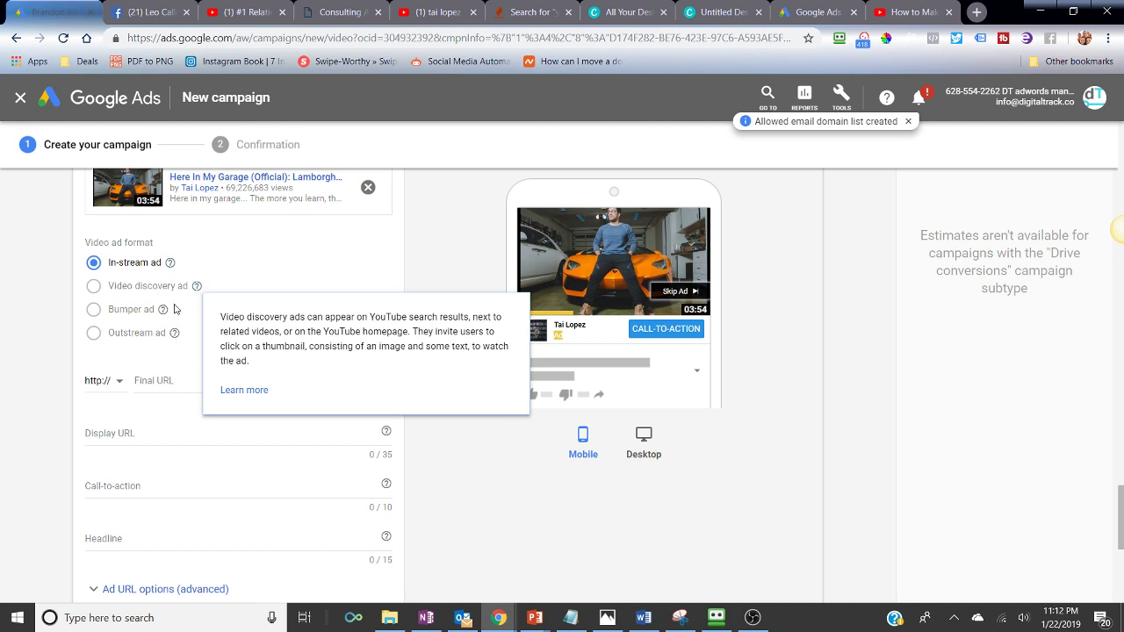
{"action": "mouse_move", "coordinate": [163, 313]}
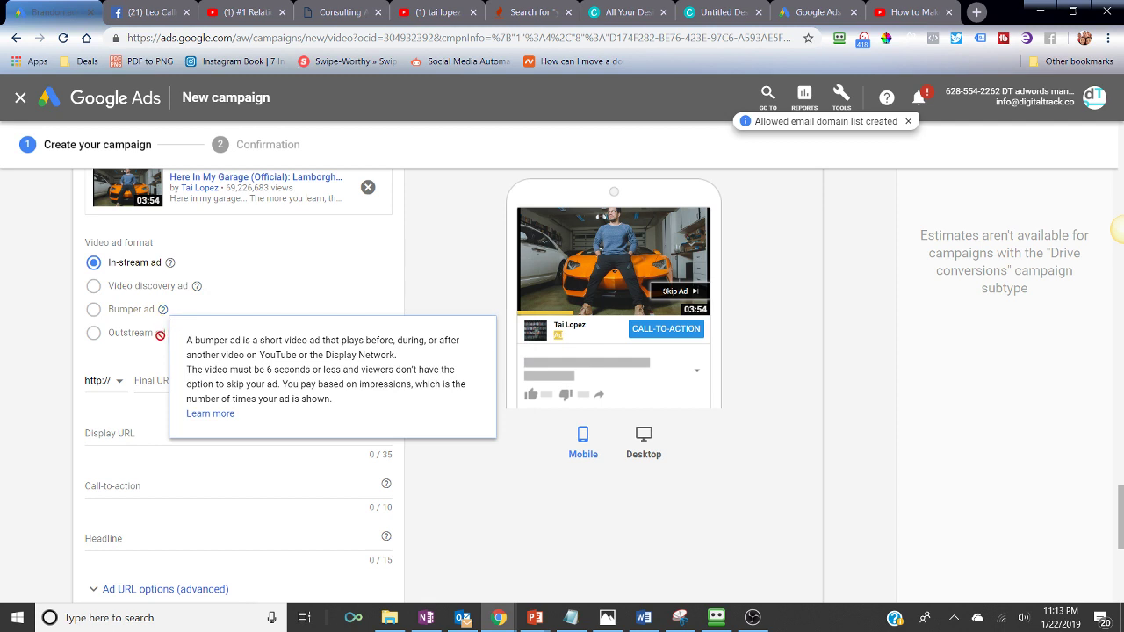
Read the explanation of the outstream ad format and browse the recommended videos on the YouTube home page
{"action": "mouse_move", "coordinate": [175, 343]}
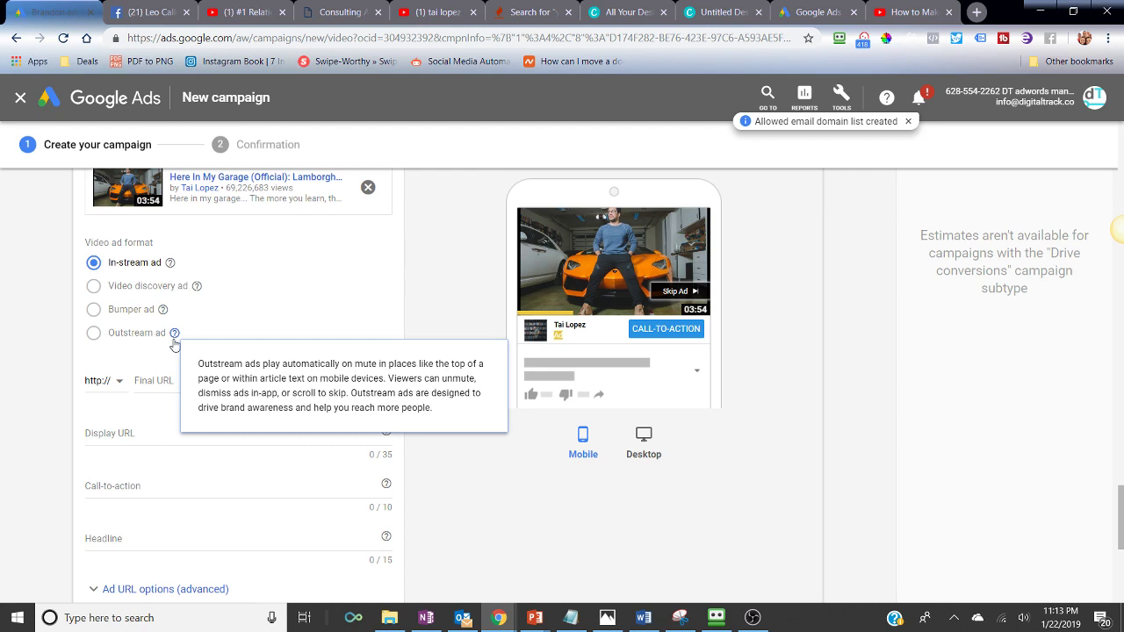
{"action": "left_click", "coordinate": [205, 5]}
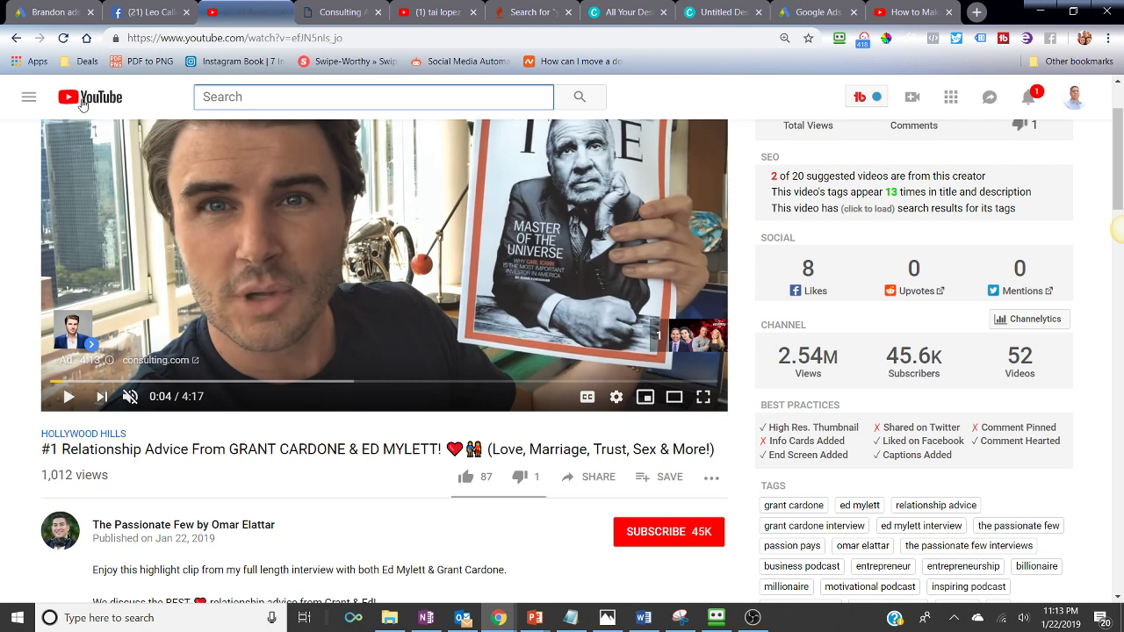
{"action": "left_click", "coordinate": [82, 103]}
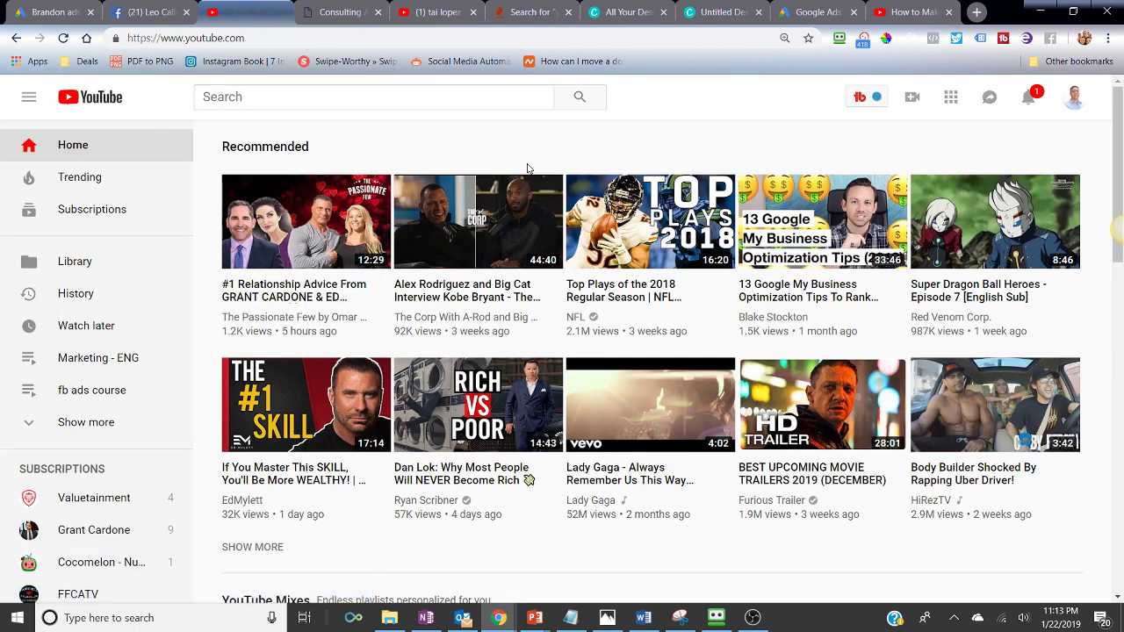
{"action": "scroll", "coordinate": [529, 518], "scroll_direction": "down", "scroll_amount": 2}
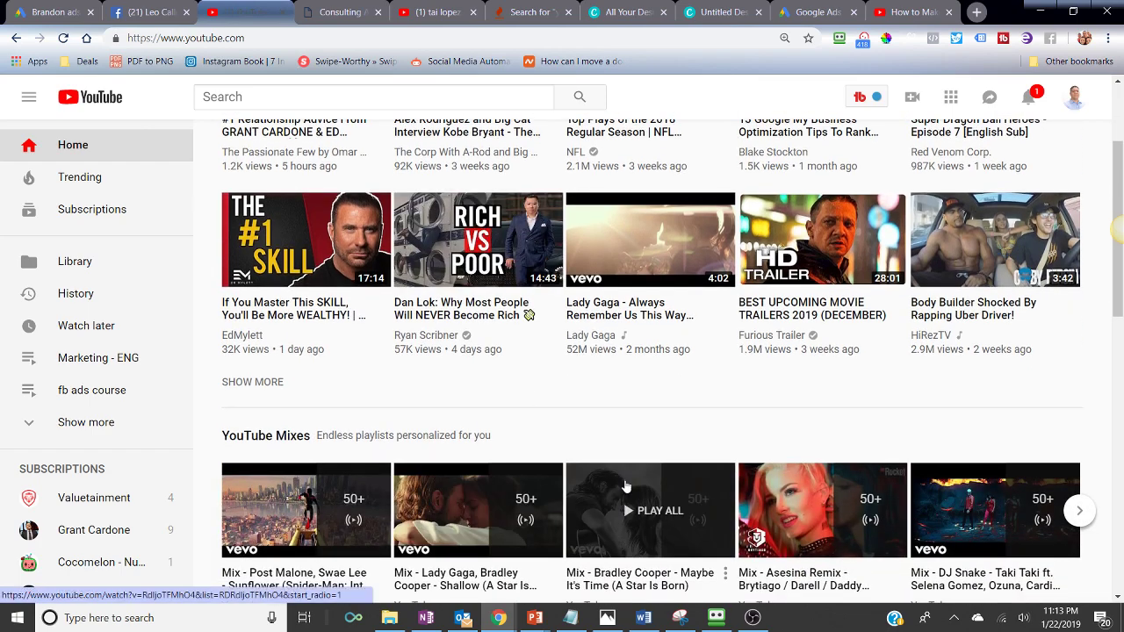
{"action": "scroll", "coordinate": [625, 486], "scroll_direction": "down", "scroll_amount": 4}
{"action": "scroll", "coordinate": [627, 476], "scroll_direction": "up", "scroll_amount": 5}
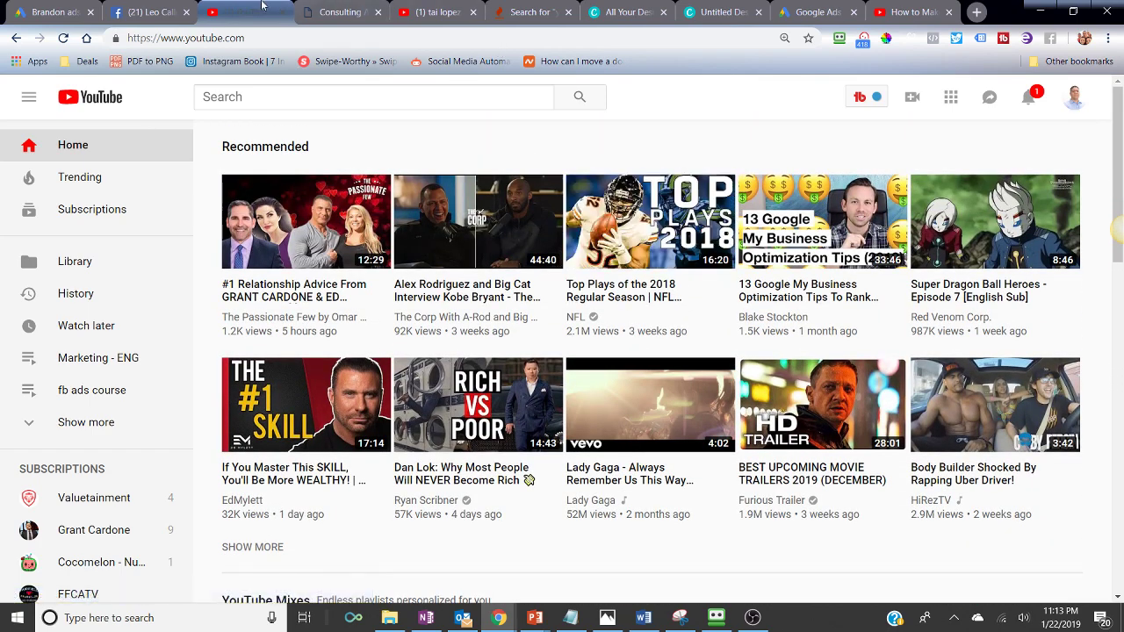
{"action": "left_click", "coordinate": [45, 9]}
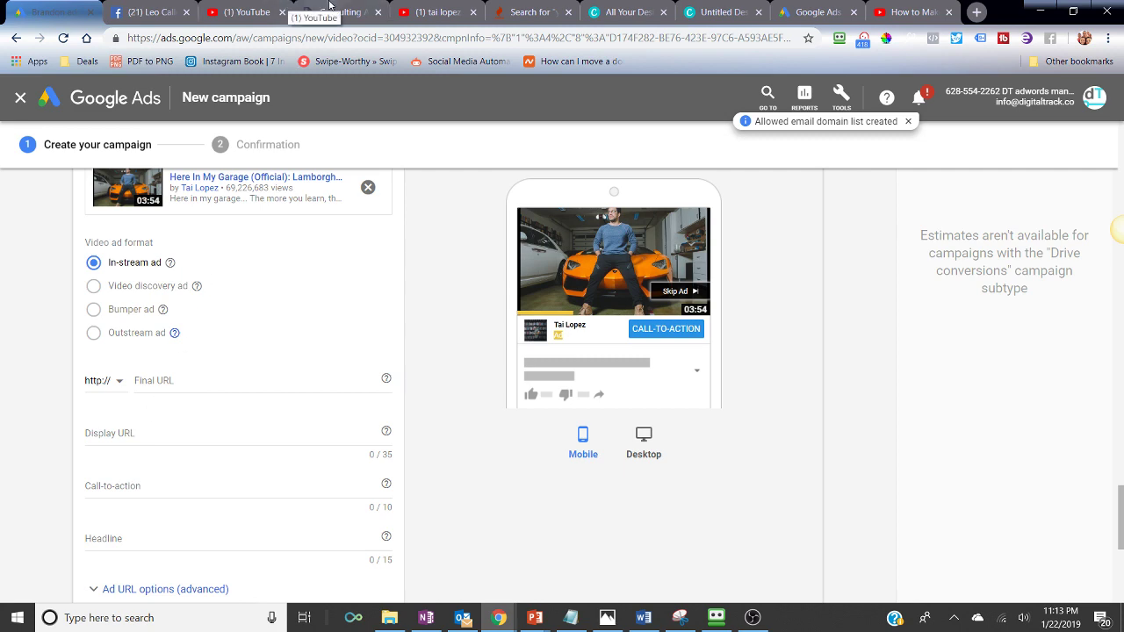
Examine the web address of the consulting.com webinar landing page as an example for the ad's URL fields
{"action": "left_click", "coordinate": [329, 7]}
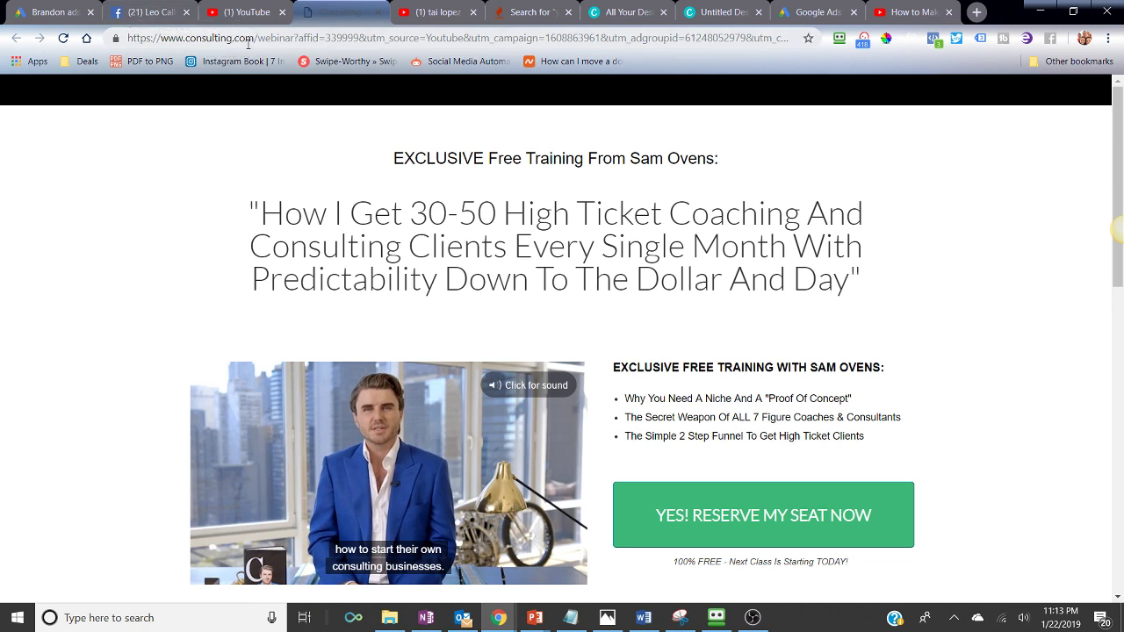
{"action": "left_click", "coordinate": [37, 10]}
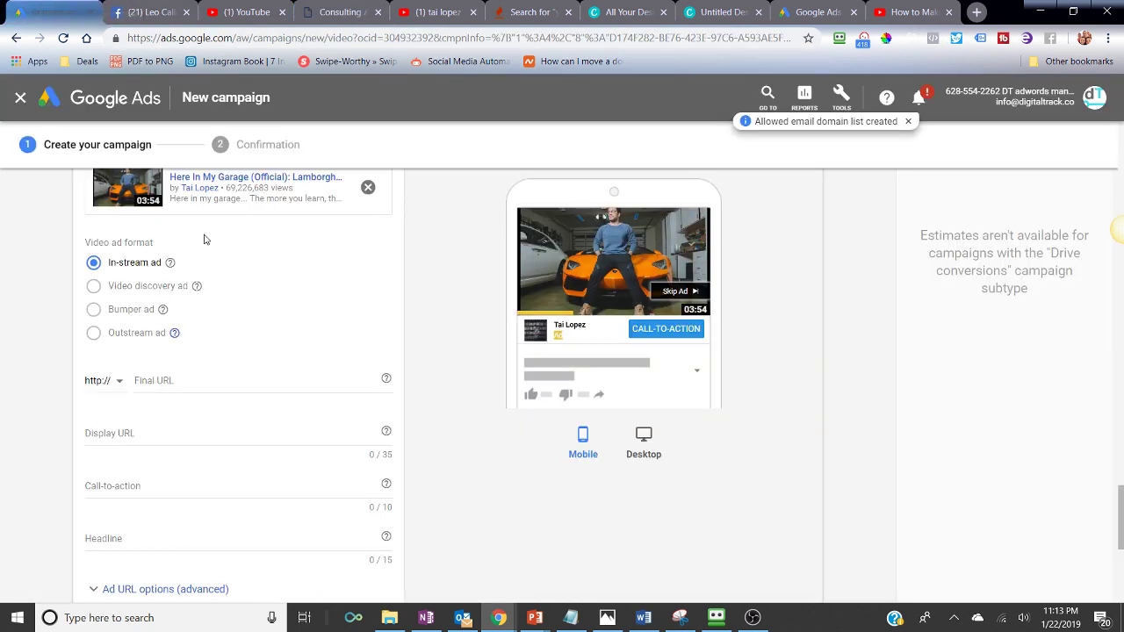
{"action": "left_click", "coordinate": [231, 11]}
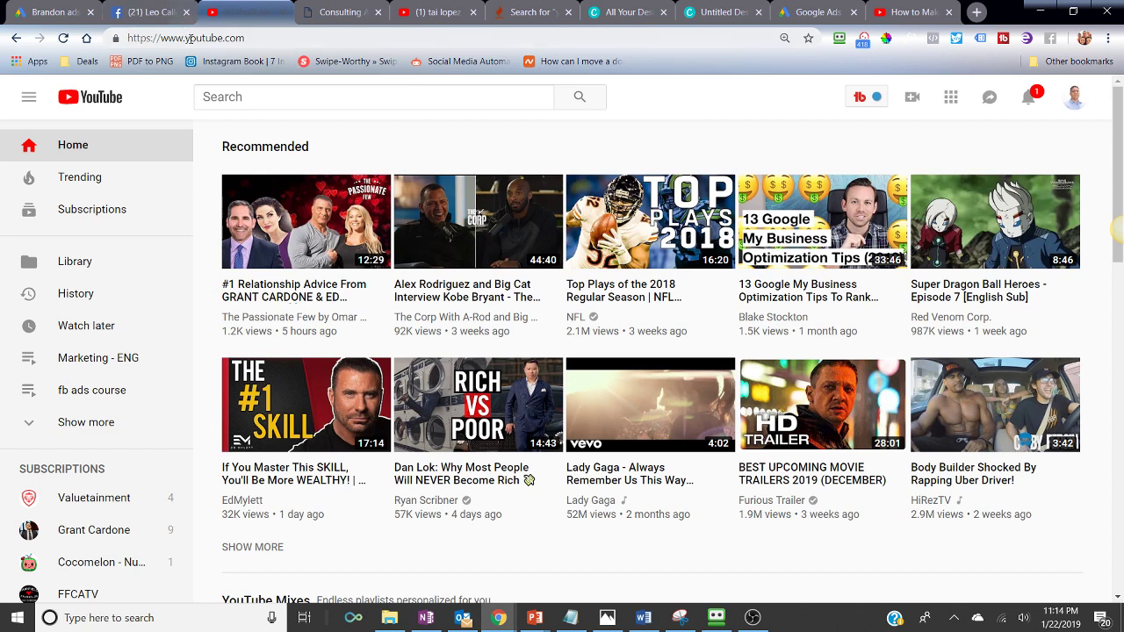
{"action": "left_click", "coordinate": [310, 10]}
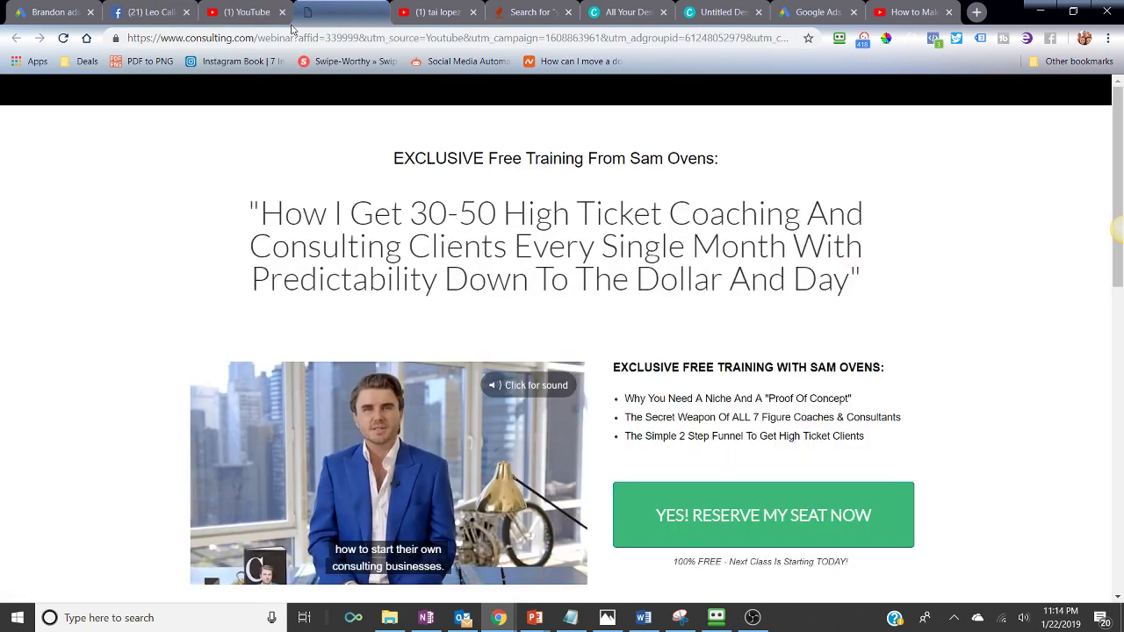
{"action": "left_click", "coordinate": [287, 5]}
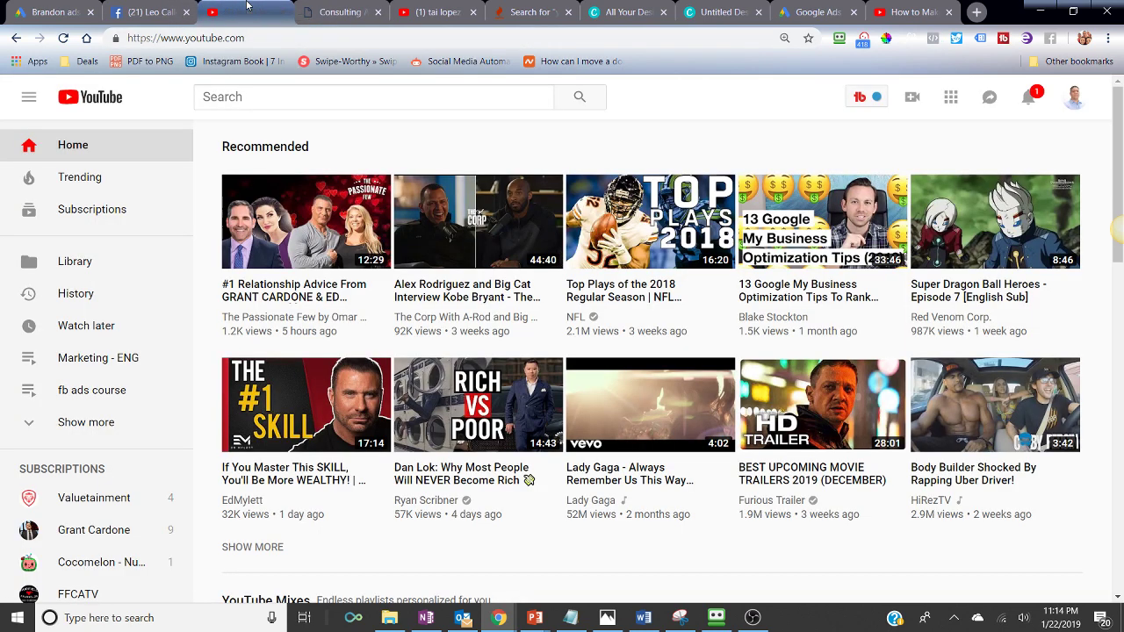
{"action": "left_click", "coordinate": [313, 7]}
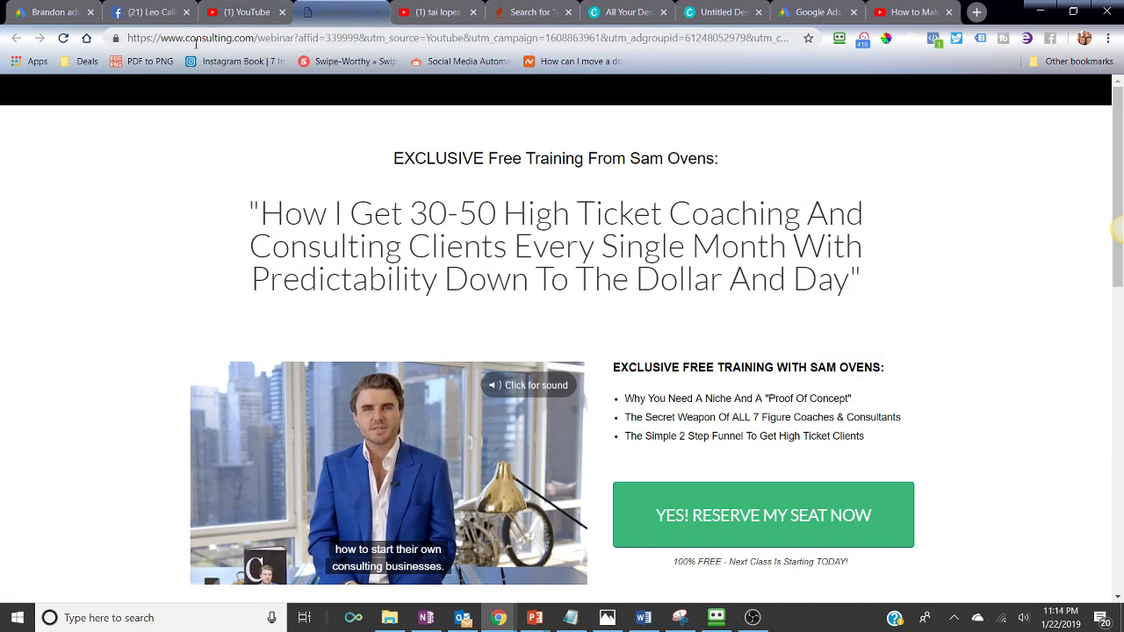
{"action": "left_click", "coordinate": [53, 11]}
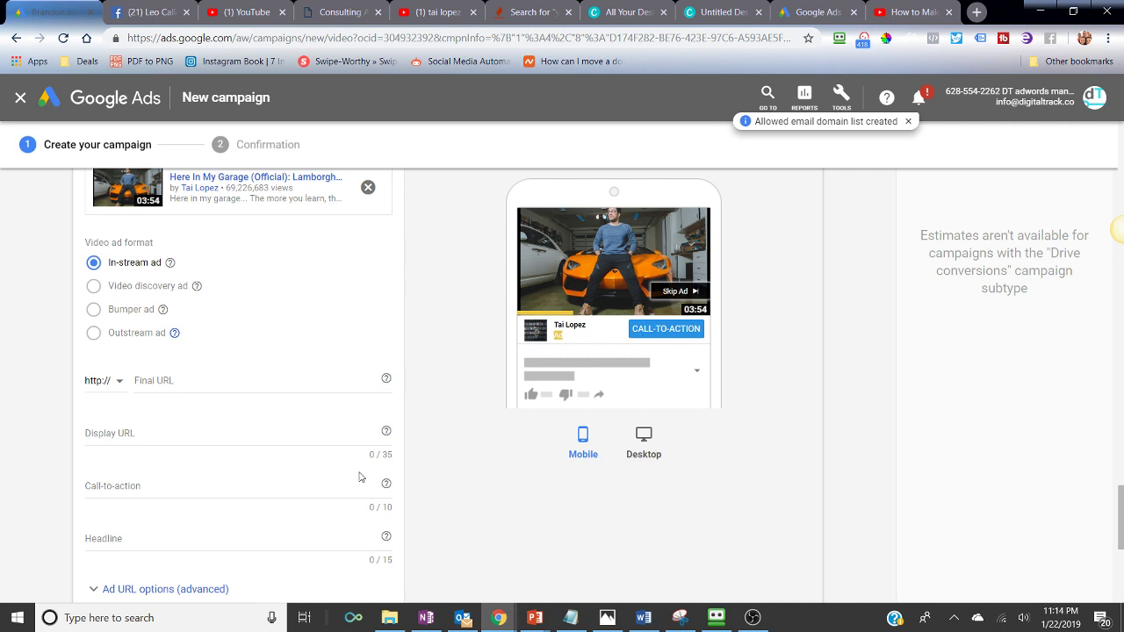
Enter "Click Here" as the ad's call-to-action and begin editing the headline
{"action": "scroll", "coordinate": [271, 455], "scroll_direction": "down", "scroll_amount": 1}
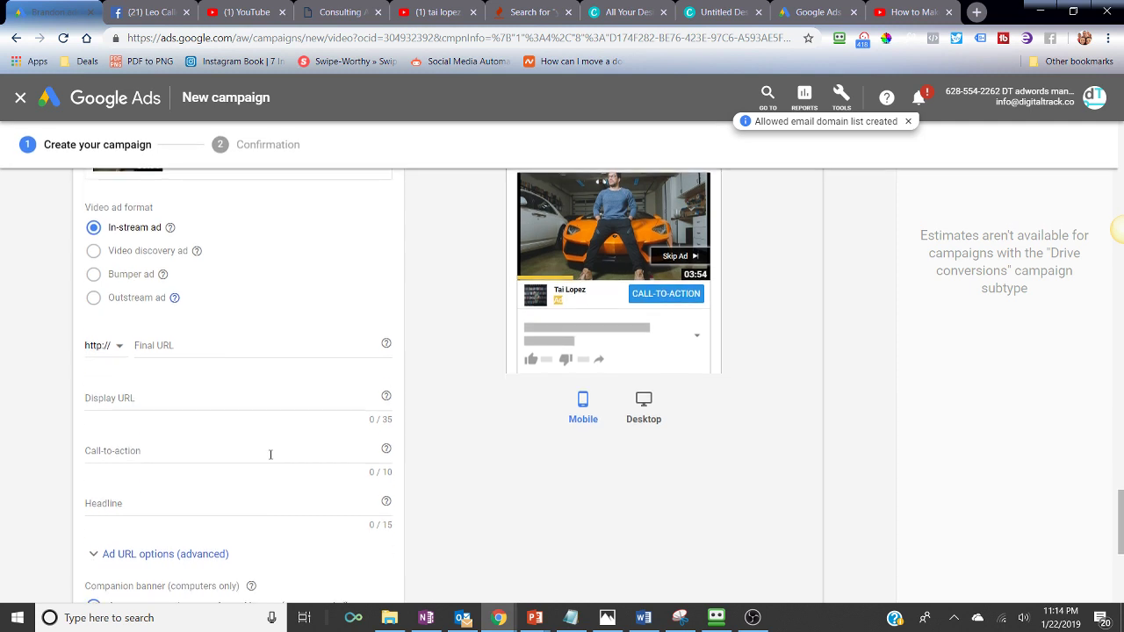
{"action": "left_click", "coordinate": [164, 448]}
{"action": "type", "text": "Click "}
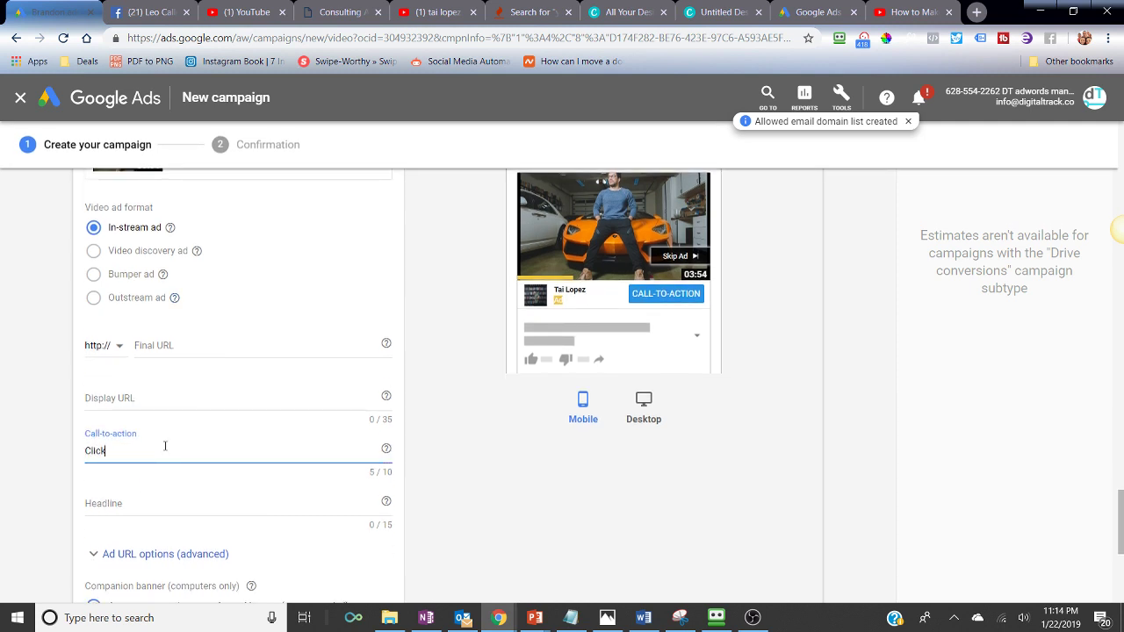
{"action": "type", "text": "Here"}
{"action": "left_click", "coordinate": [103, 502]}
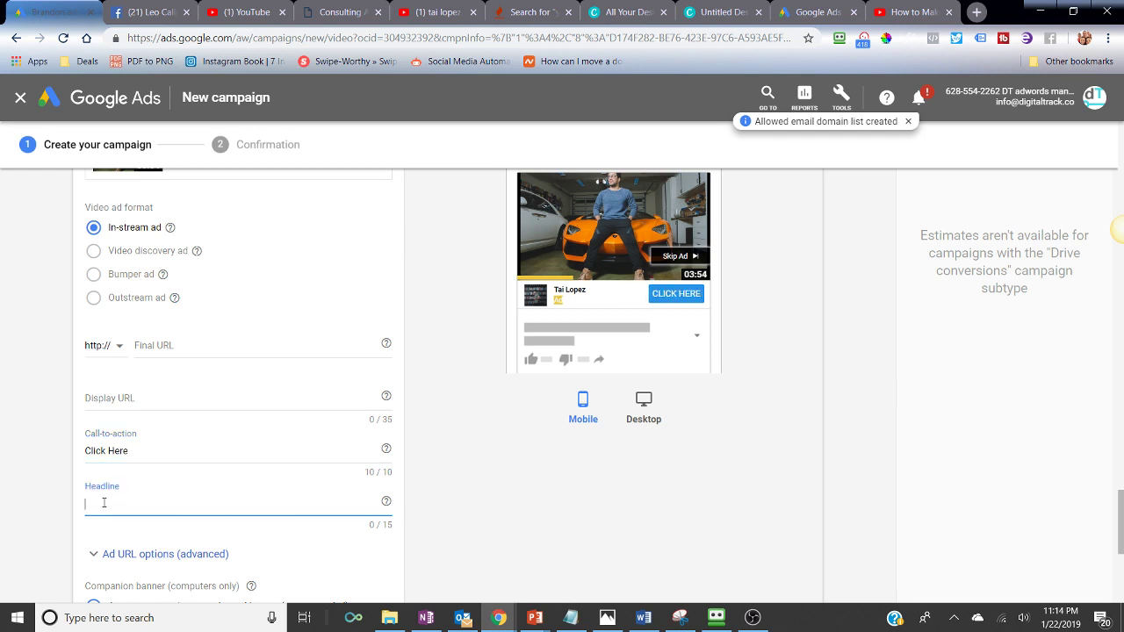
{"action": "type", "text": "Access Free"}
{"action": "type", "text": " Train"}
{"action": "key", "text": "BackSpace"}
{"action": "key", "text": "BackSpace"}
{"action": "key", "text": "BackSpace"}
{"action": "key", "text": "BackSpace"}
{"action": "key", "text": "BackSpace"}
{"action": "key", "text": "BackSpace"}
{"action": "key", "text": "BackSpace"}
{"action": "key", "text": "BackSpace"}
{"action": "key", "text": "BackSpace"}
{"action": "key", "text": "BackSpace"}
{"action": "key", "text": "BackSpace"}
{"action": "key", "text": "BackSpace"}
{"action": "key", "text": "BackSpace"}
{"action": "key", "text": "BackSpace"}
{"action": "key", "text": "BackSpace"}
{"action": "key", "text": "BackSpace"}
{"action": "key", "text": "BackSpace"}
Enter "Free Training" as the headline of the video ad
{"action": "type", "text": "Free Training"}
{"action": "left_click", "coordinate": [2, 408]}
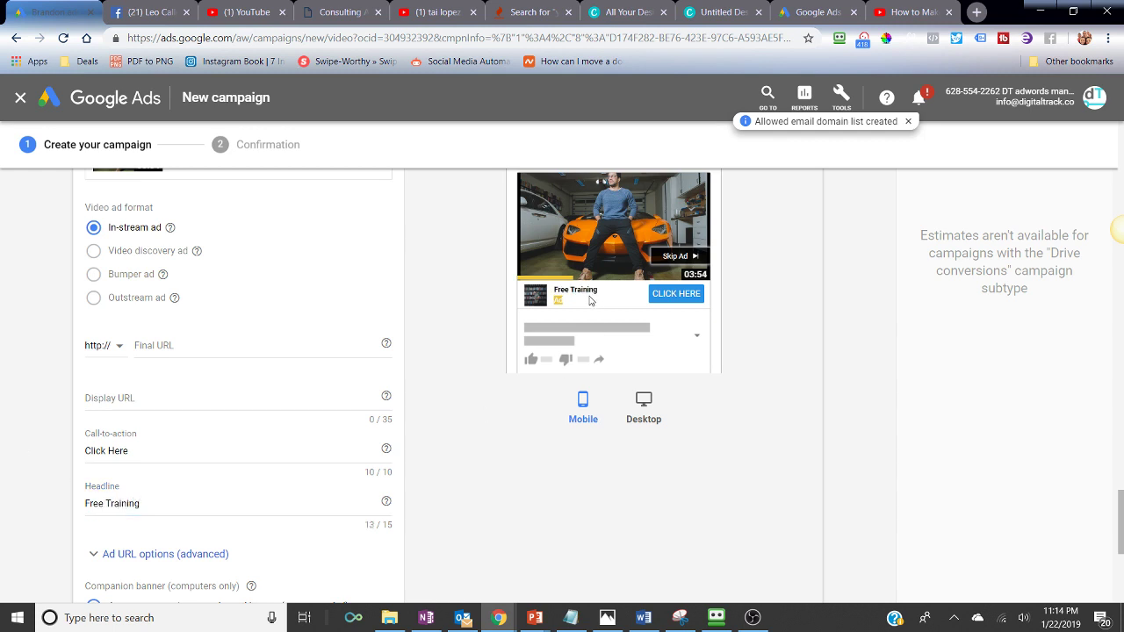
Look over the remaining ad settings, cancel the new campaign, and leave it without saving
{"action": "scroll", "coordinate": [386, 294], "scroll_direction": "down", "scroll_amount": 2}
{"action": "scroll", "coordinate": [386, 294], "scroll_direction": "down", "scroll_amount": 2}
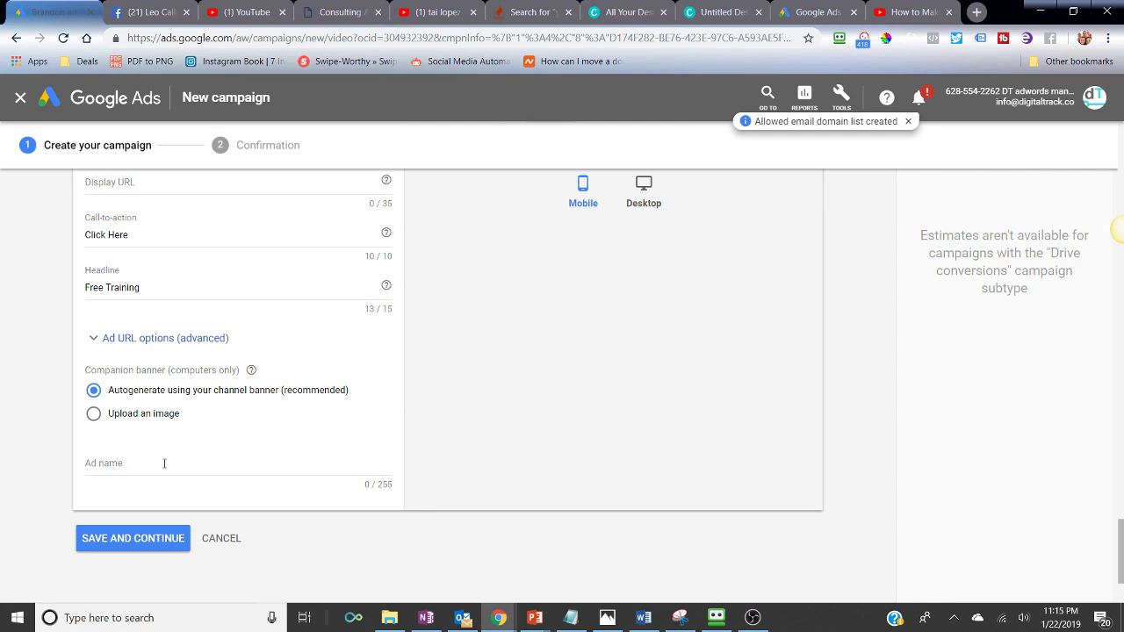
{"action": "scroll", "coordinate": [248, 494], "scroll_direction": "up", "scroll_amount": 1}
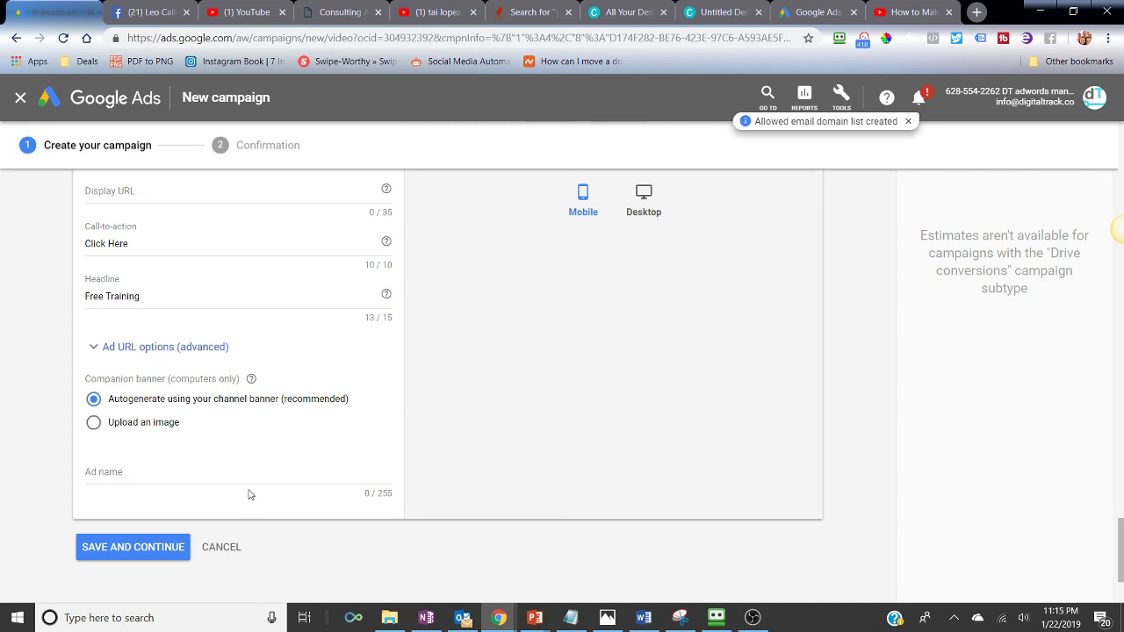
{"action": "scroll", "coordinate": [249, 494], "scroll_direction": "up", "scroll_amount": 15}
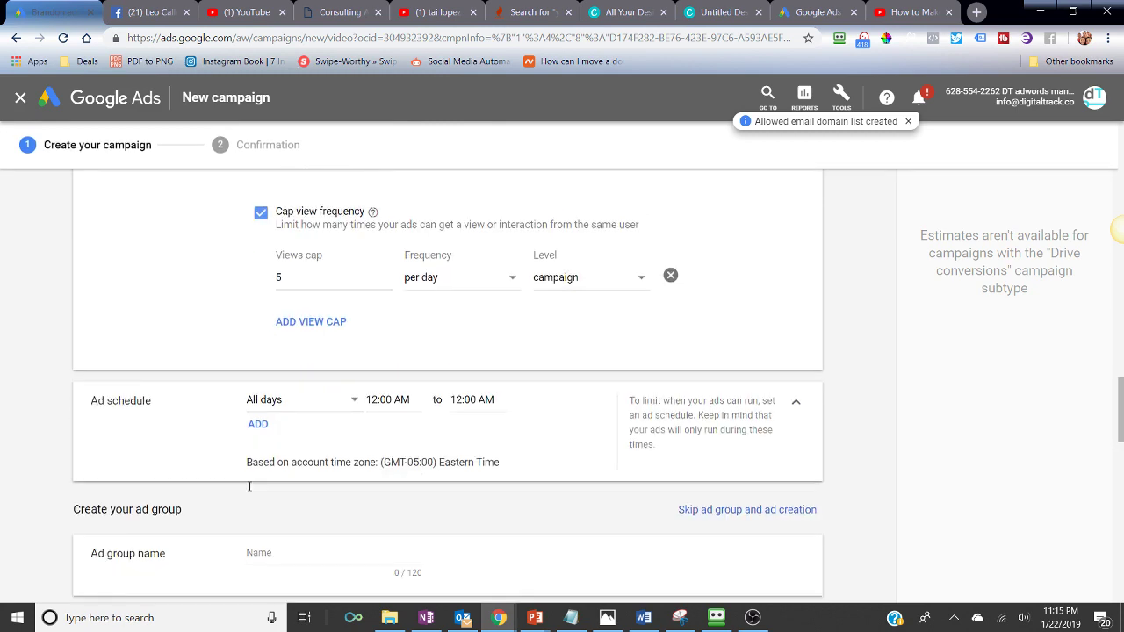
{"action": "scroll", "coordinate": [249, 485], "scroll_direction": "down", "scroll_amount": 15}
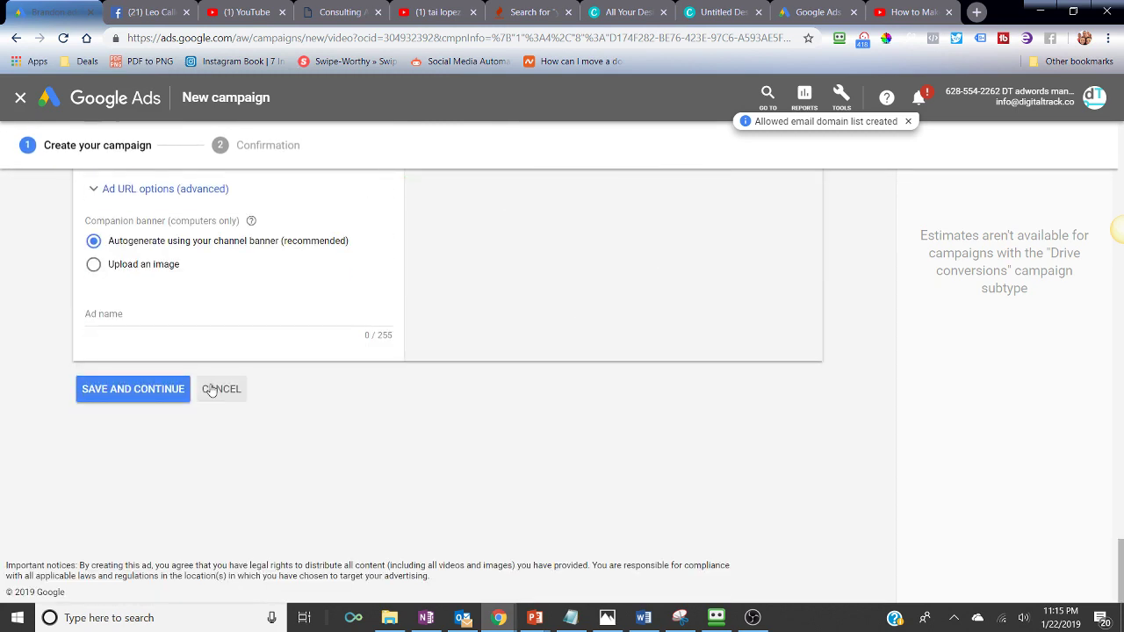
{"action": "left_click", "coordinate": [211, 391]}
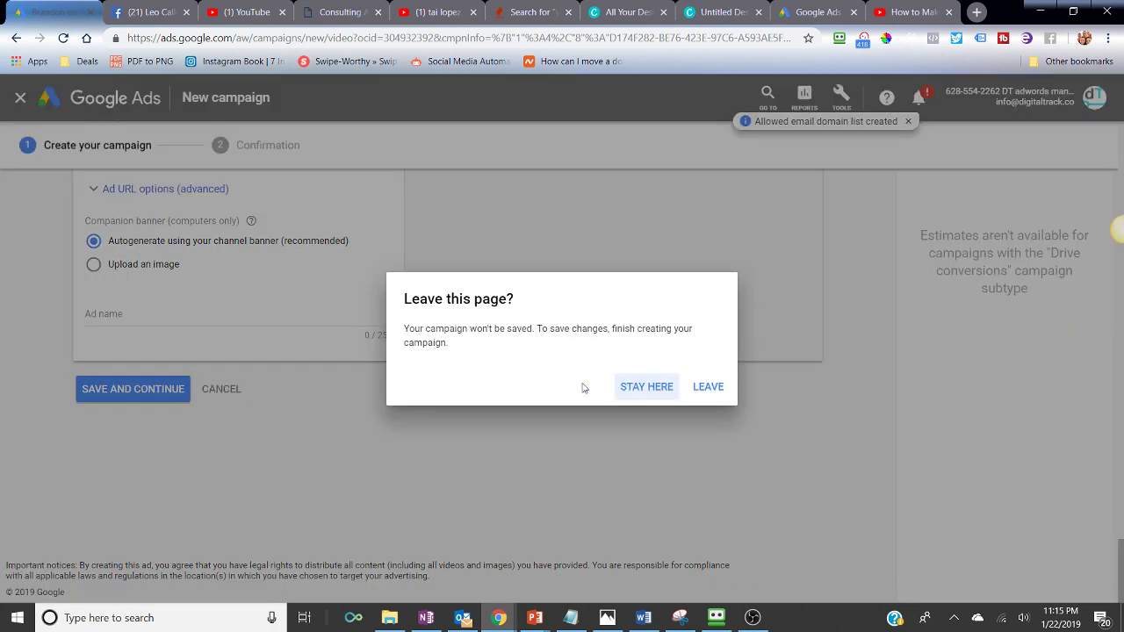
{"action": "left_click", "coordinate": [701, 388]}
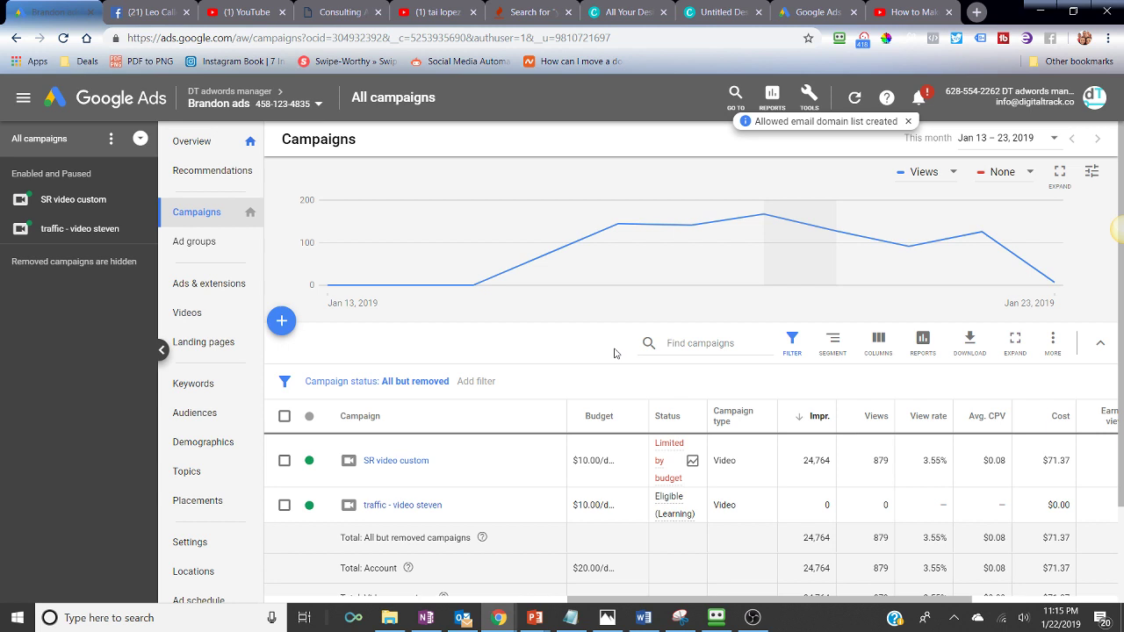
Start another new campaign without a goal's guidance and choose Display as its campaign type
{"action": "left_click", "coordinate": [280, 321]}
{"action": "left_click", "coordinate": [339, 379]}
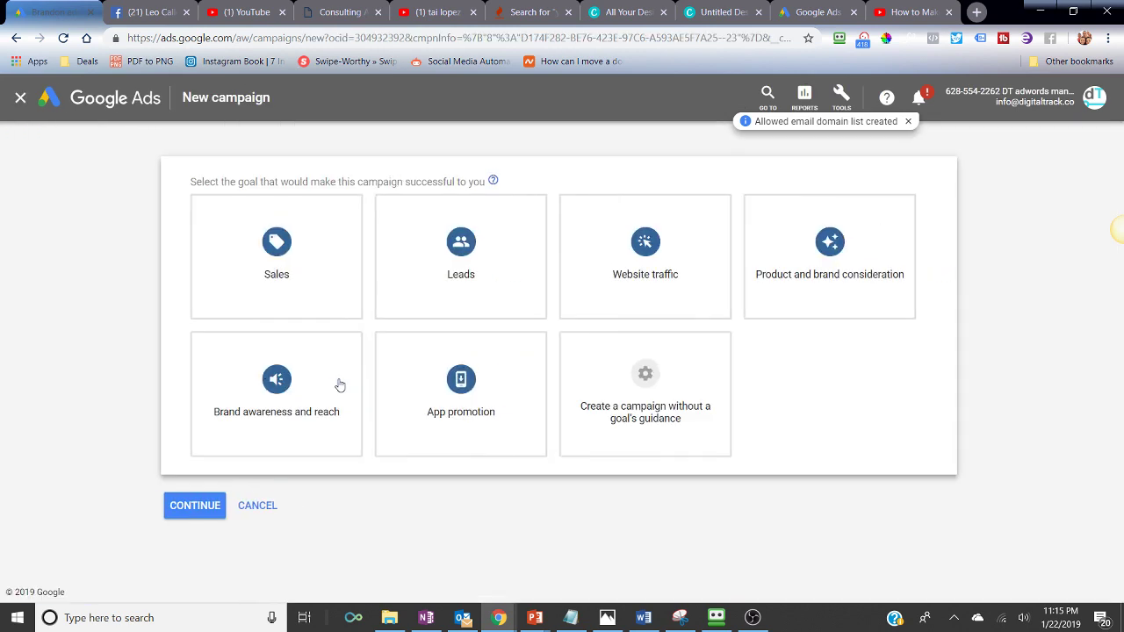
{"action": "left_click", "coordinate": [615, 350]}
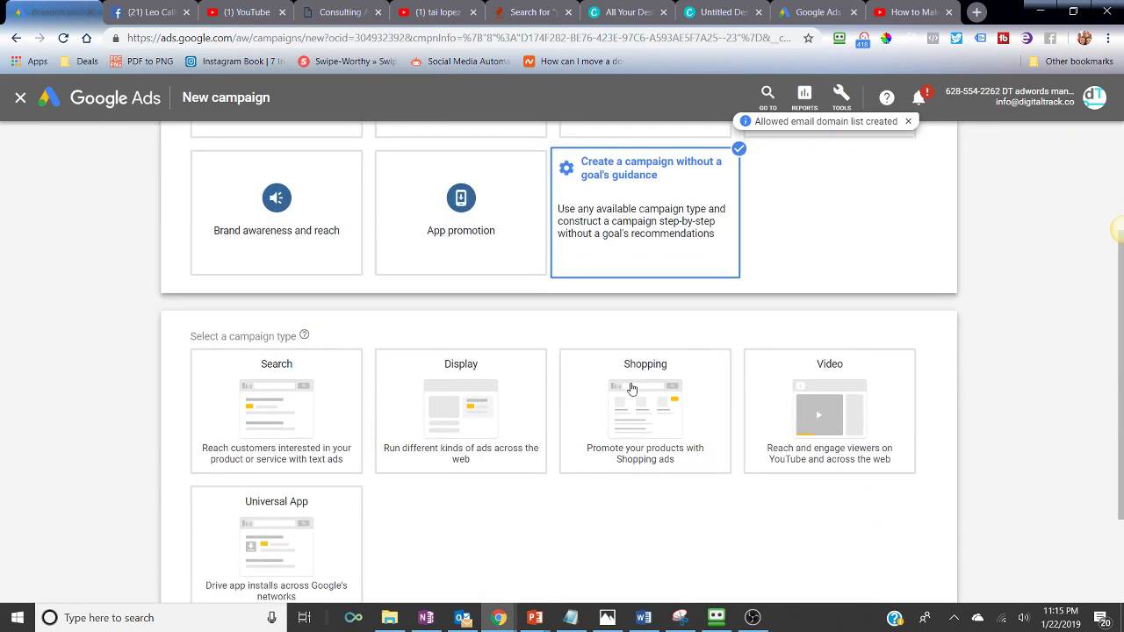
{"action": "left_click", "coordinate": [631, 388]}
{"action": "left_click", "coordinate": [494, 326]}
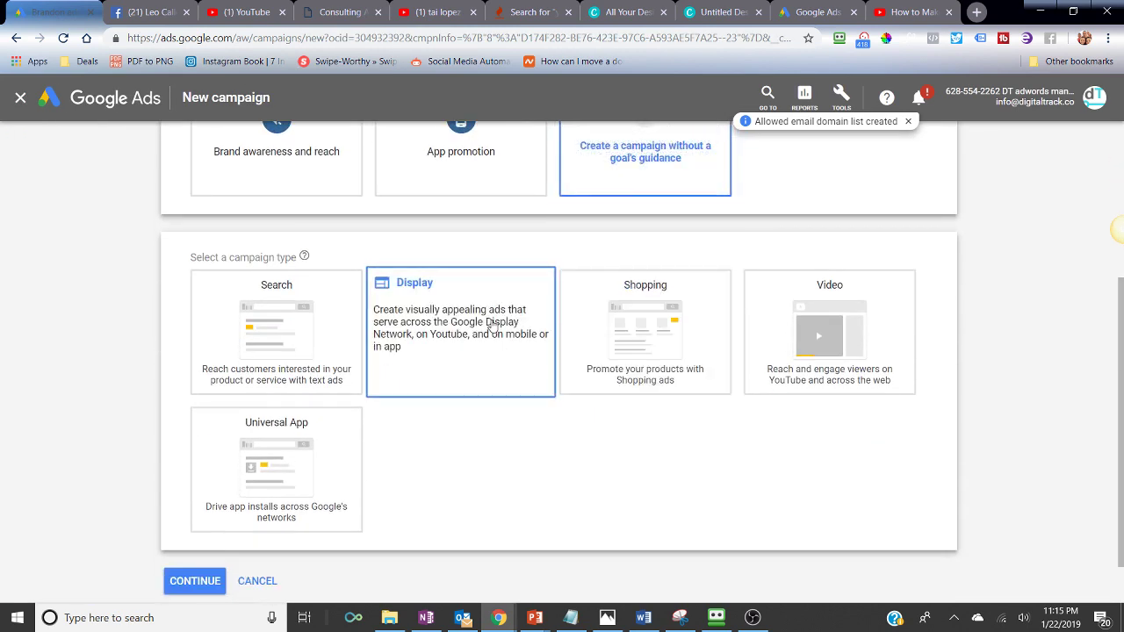